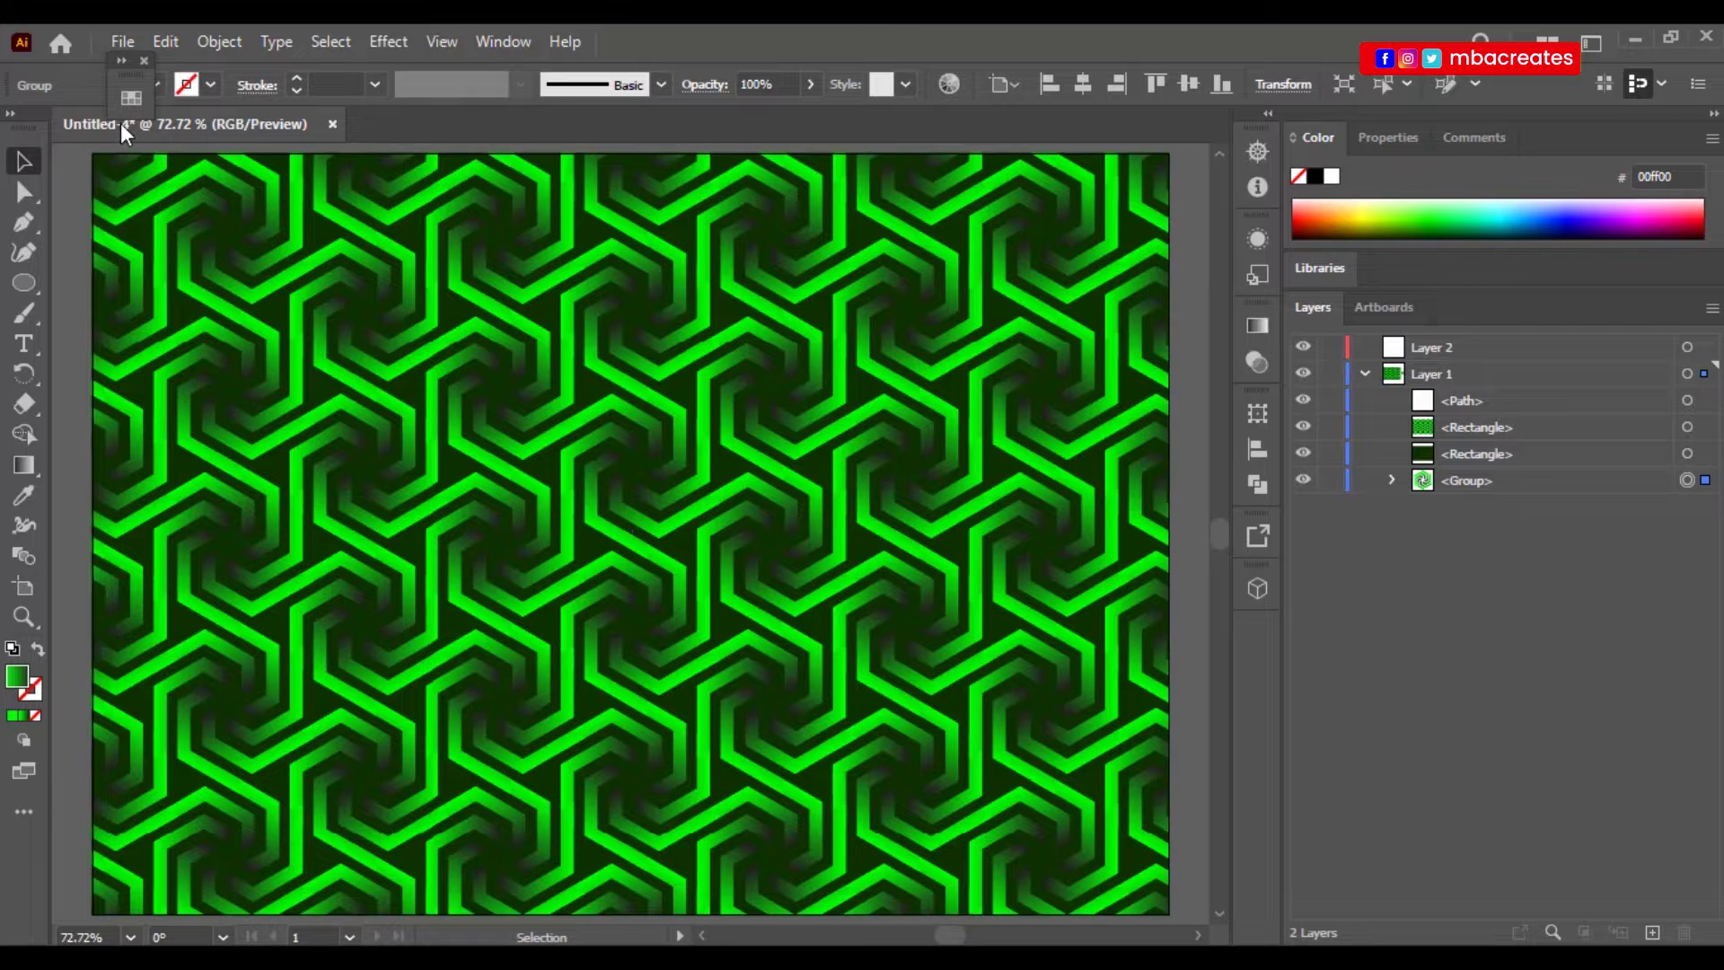
Open the File menu over the finished green pinwheel hexagon pattern.
{"action": "left_click", "coordinate": [122, 43]}
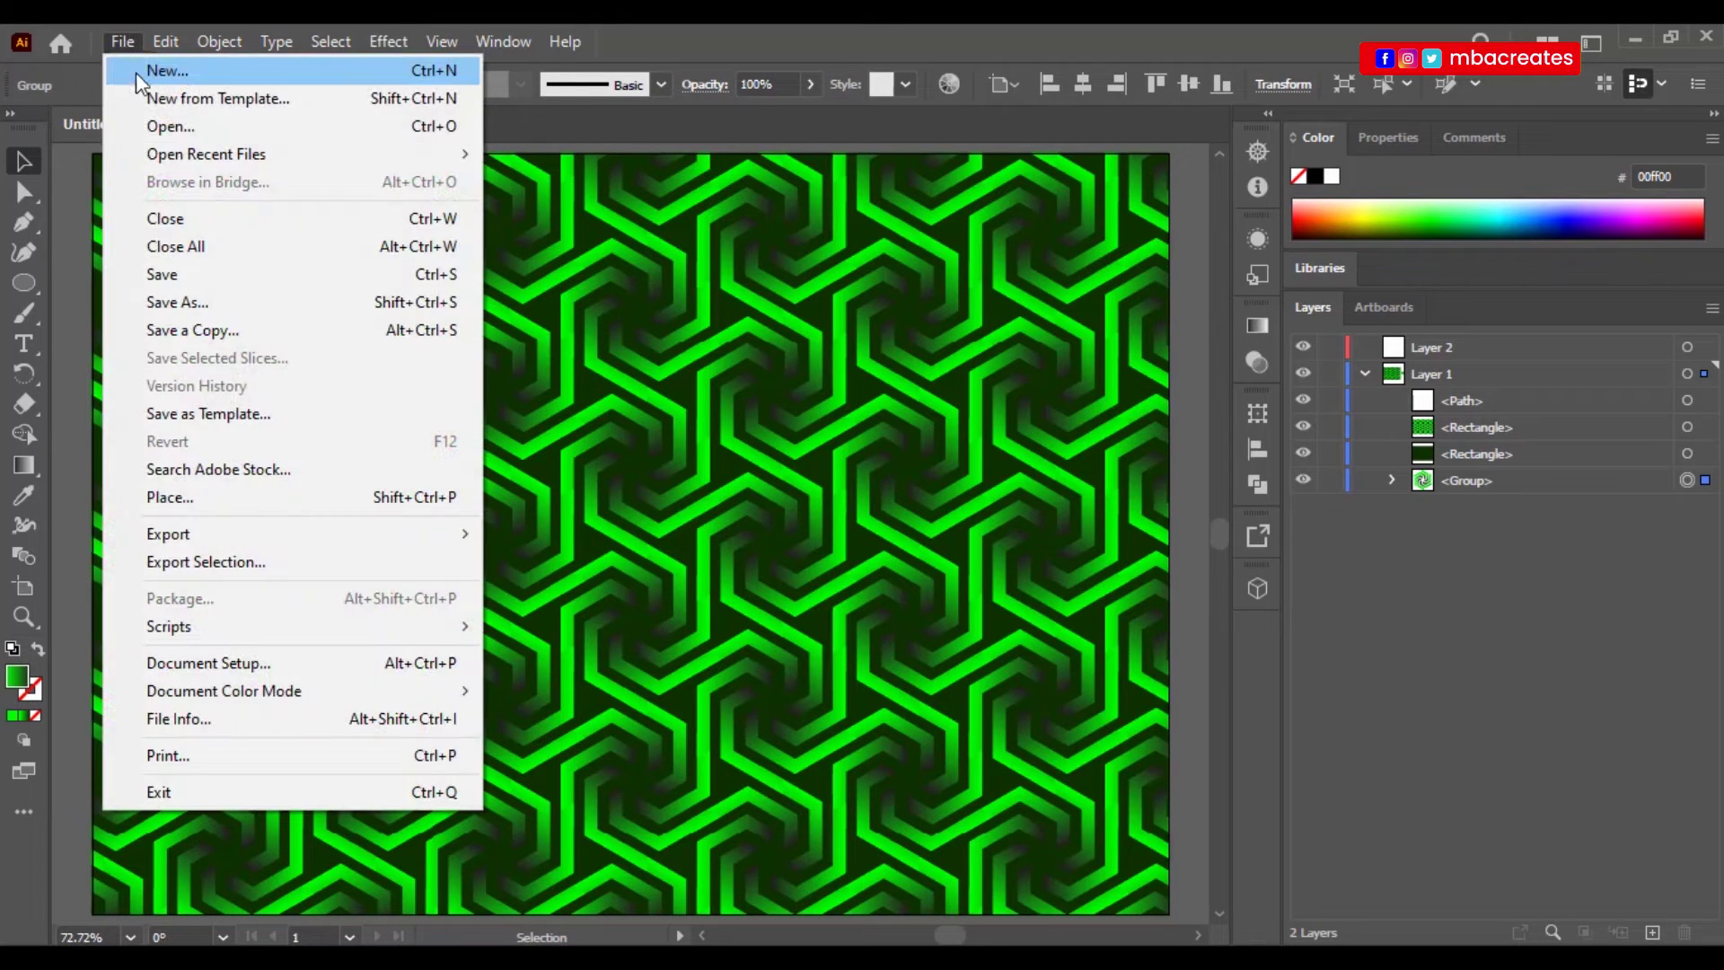
Create a new blank 297 × 210 mm landscape RGB document.
{"action": "left_click", "coordinate": [140, 83]}
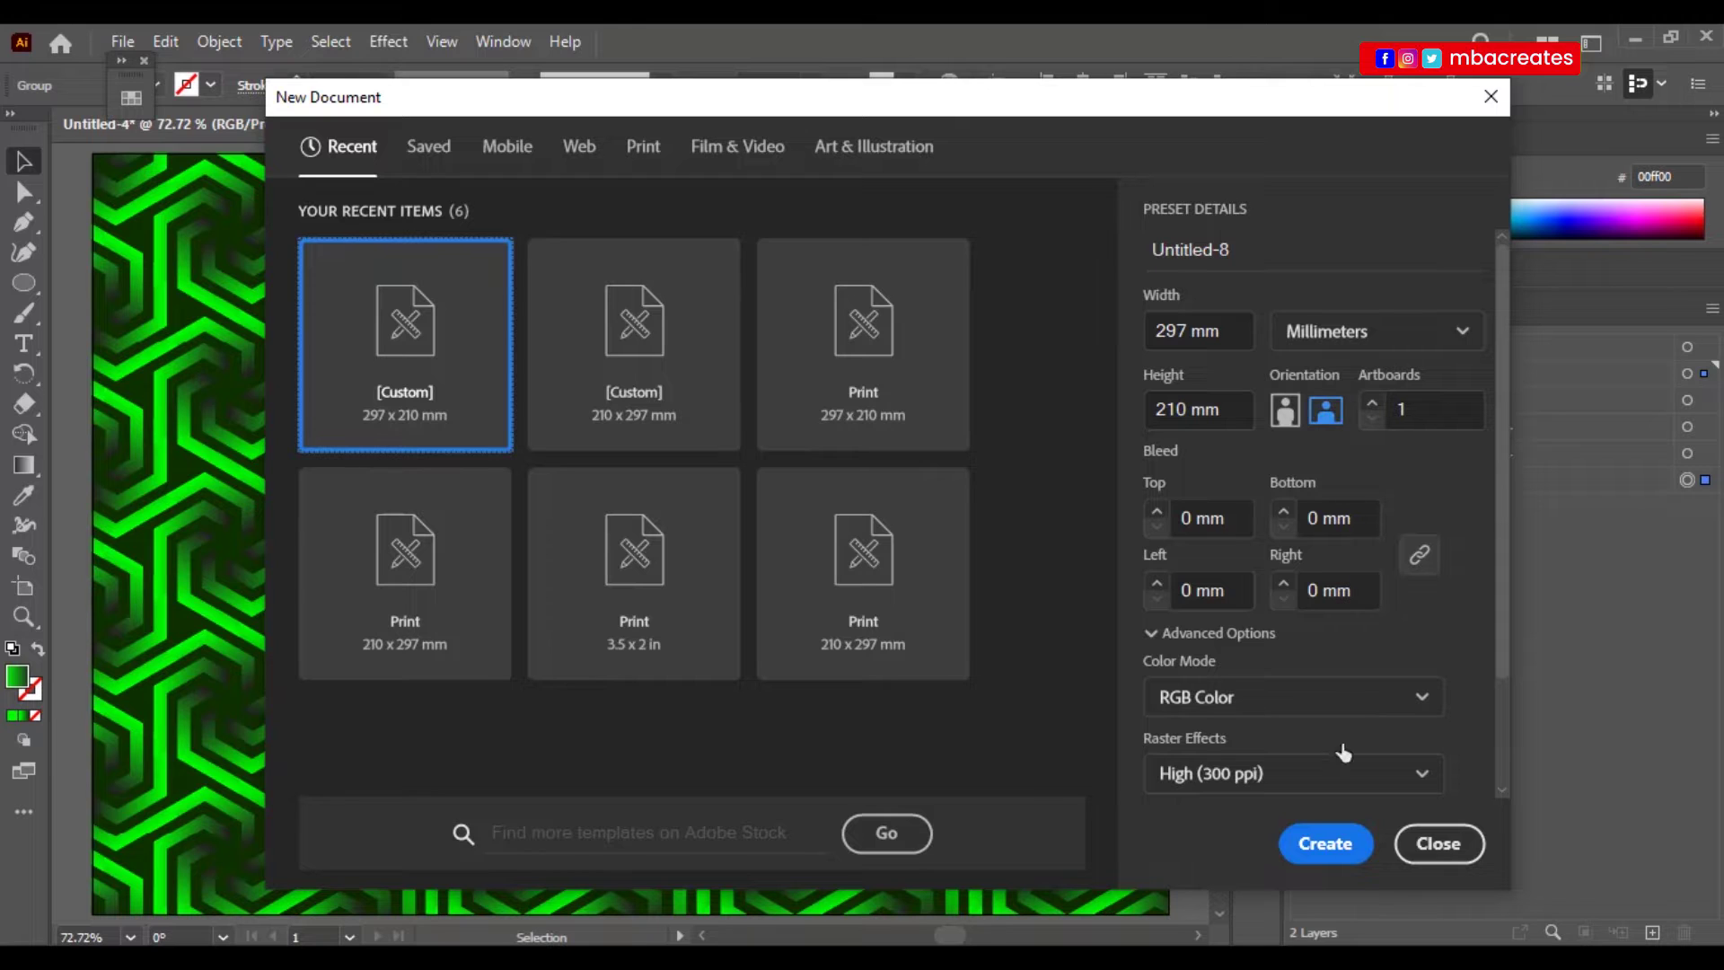
{"action": "left_click", "coordinate": [1325, 843]}
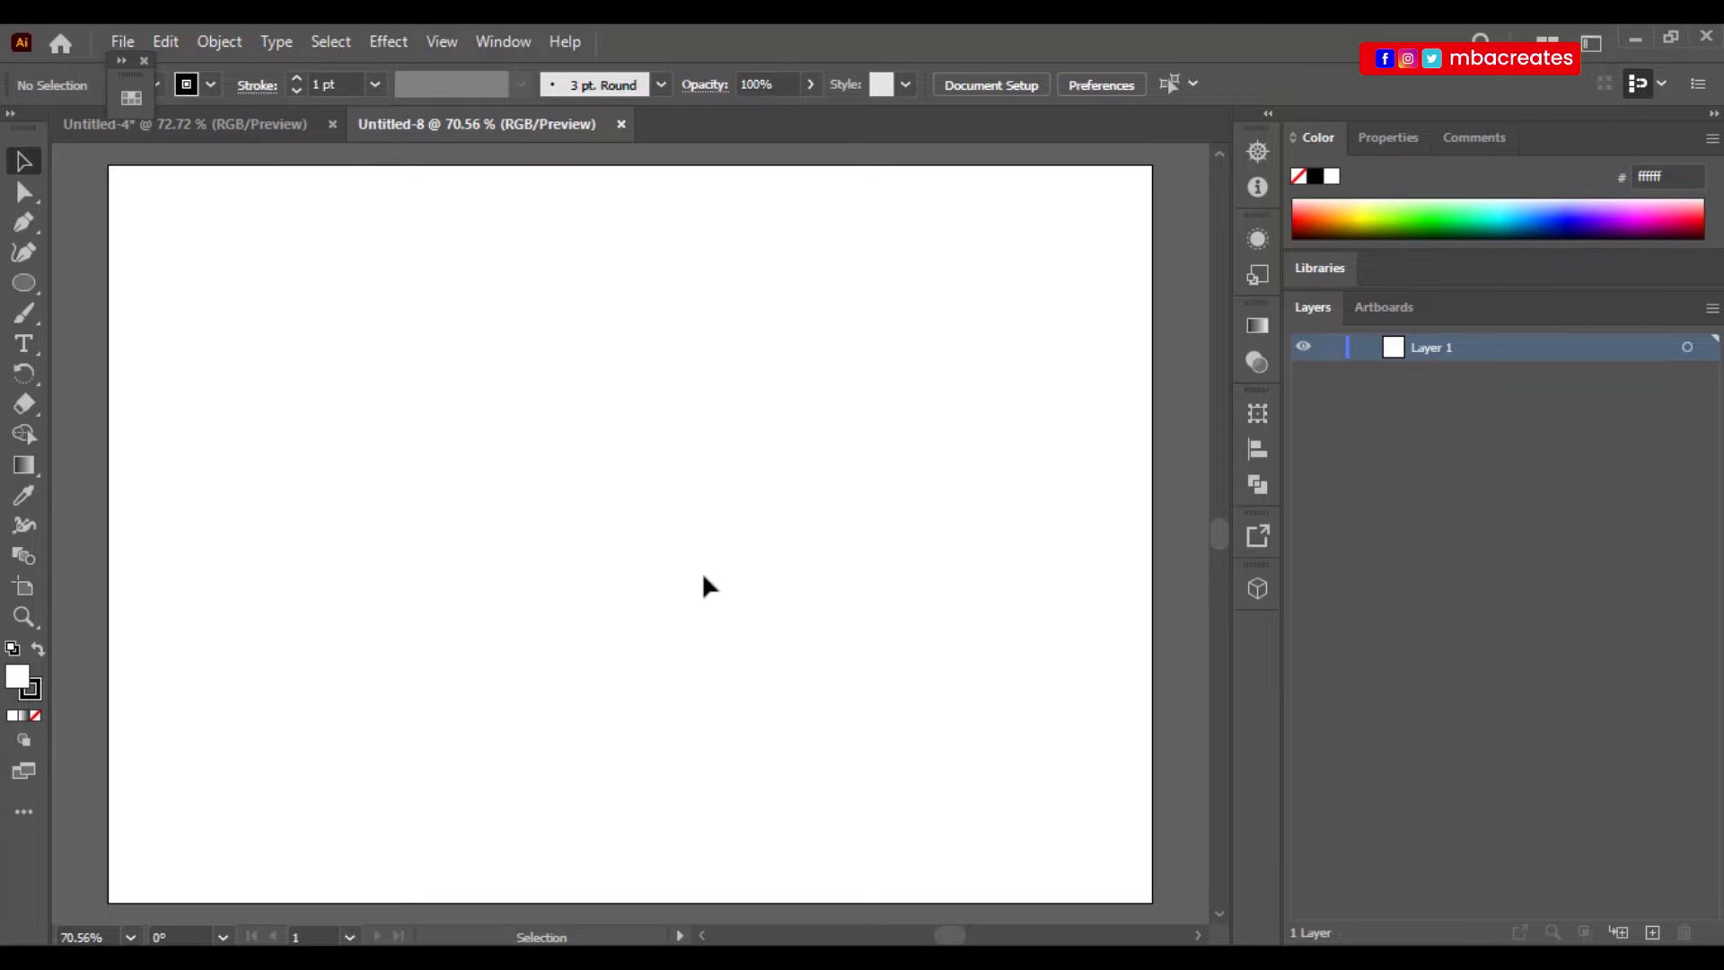
With fill set to None, draw a straight vertical line from top to bottom using the Pen tool.
{"action": "left_click", "coordinate": [26, 224]}
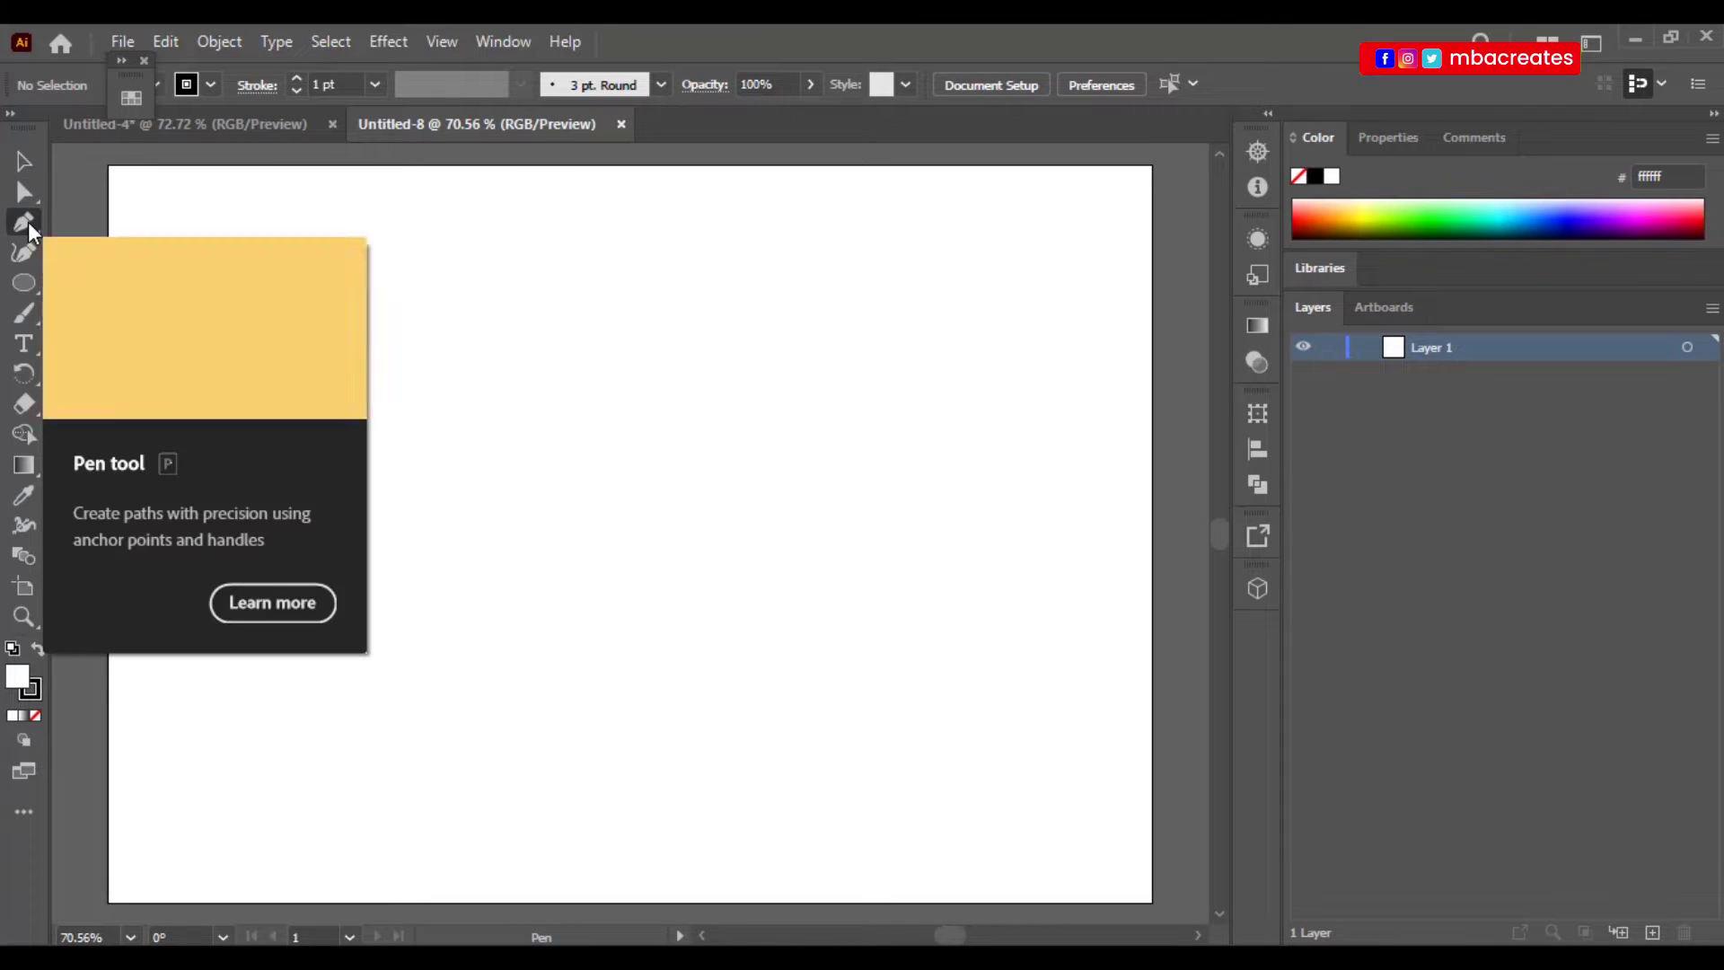
{"action": "left_click", "coordinate": [143, 61]}
{"action": "left_click", "coordinate": [155, 85]}
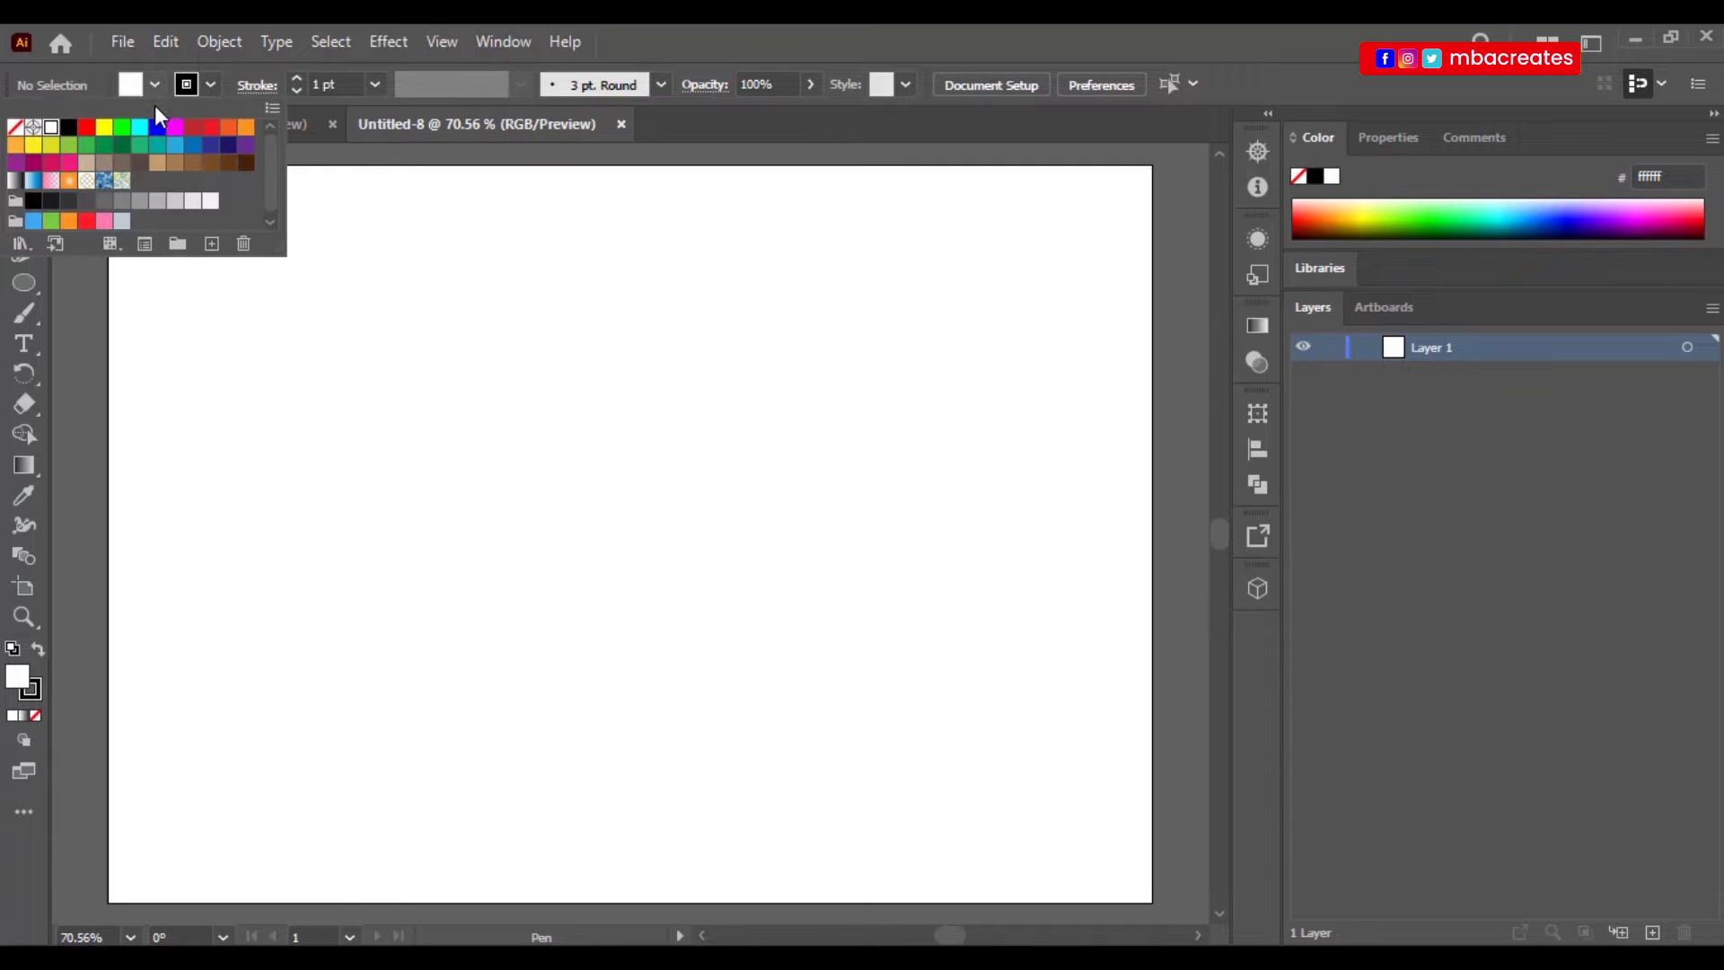
{"action": "left_click", "coordinate": [15, 126]}
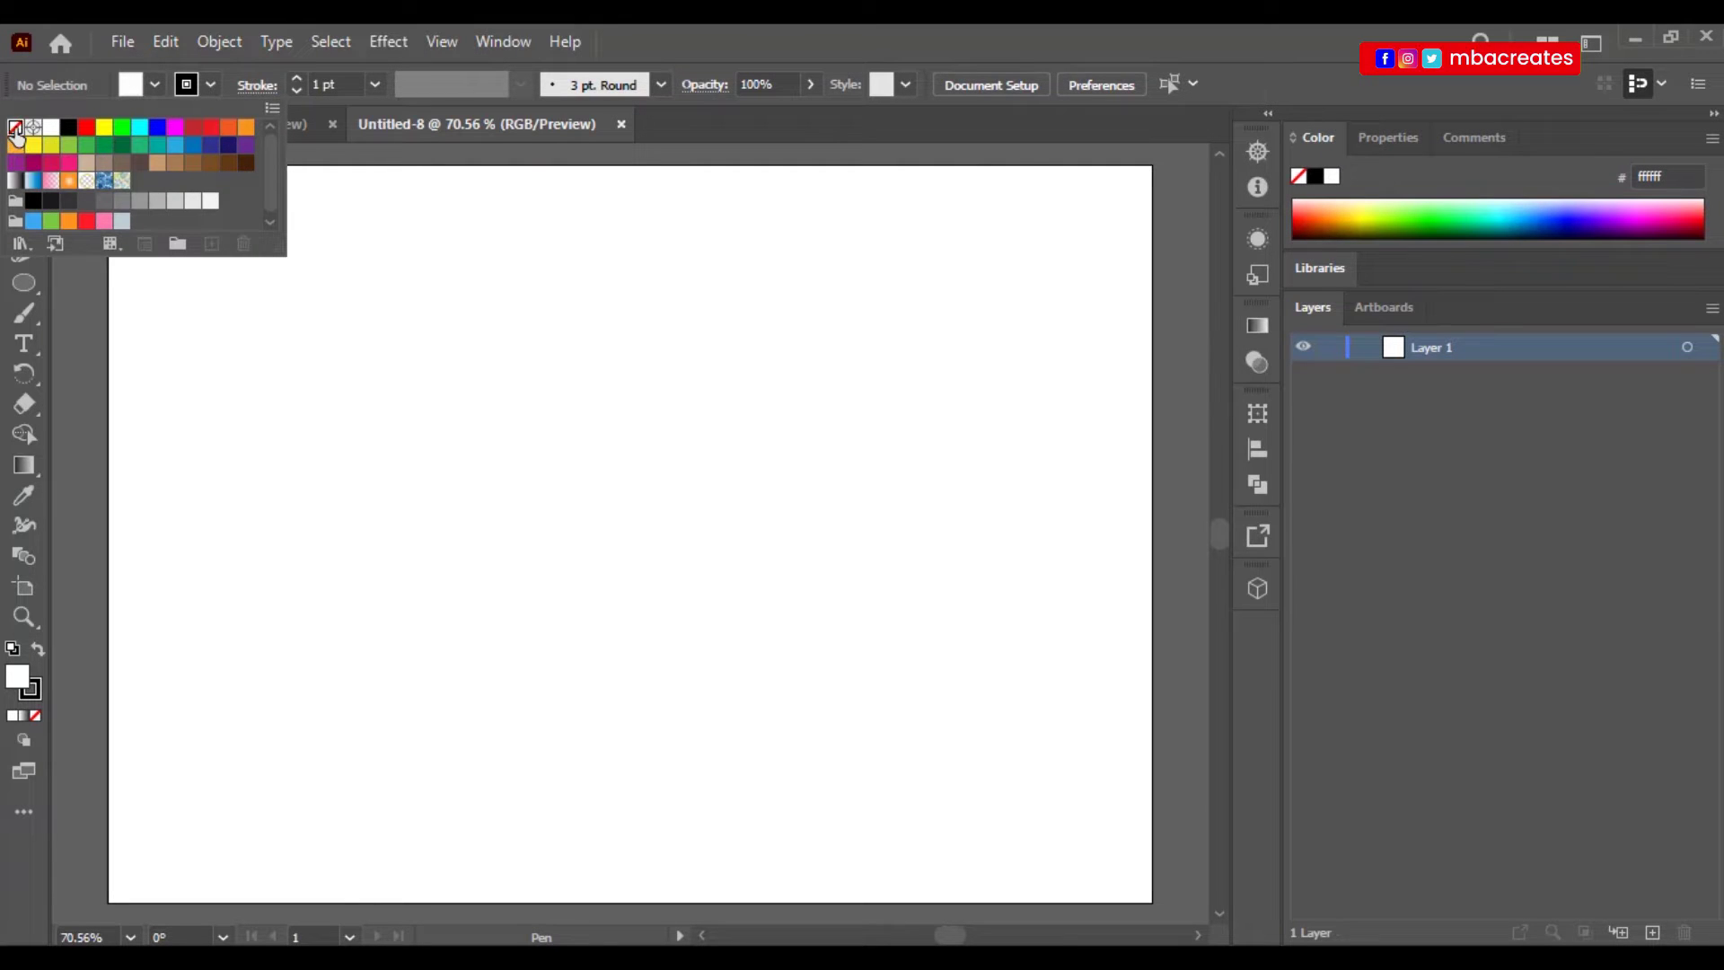
{"action": "left_click", "coordinate": [827, 36]}
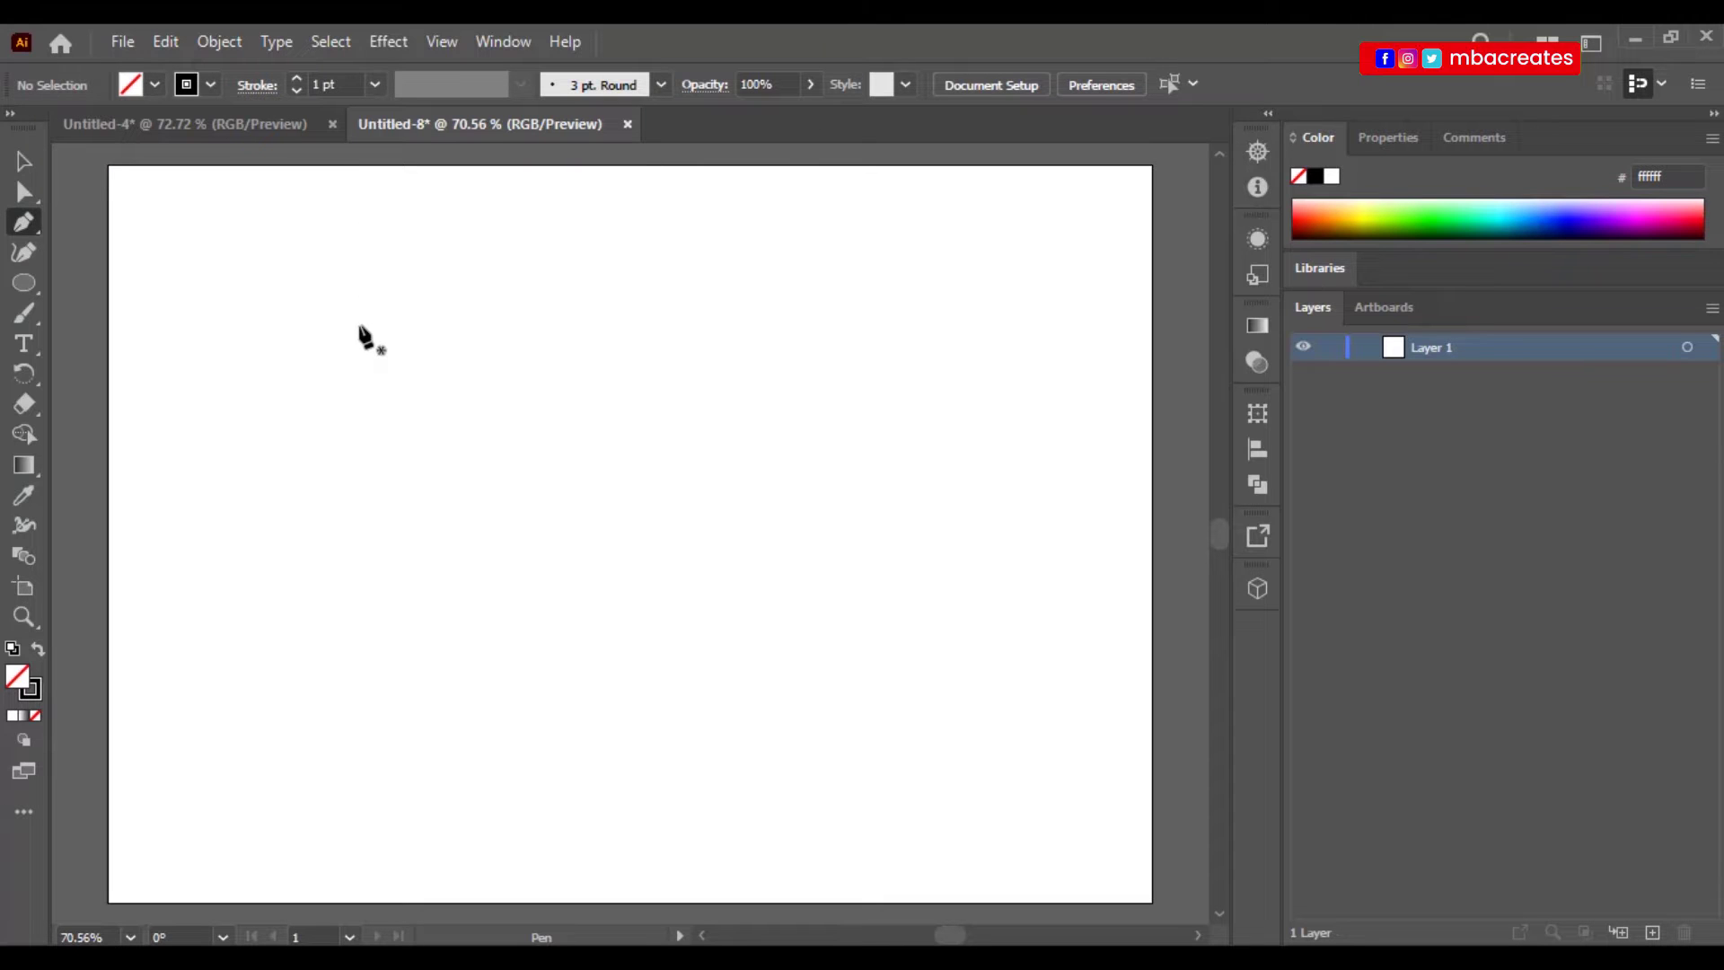
{"action": "left_click", "coordinate": [372, 264]}
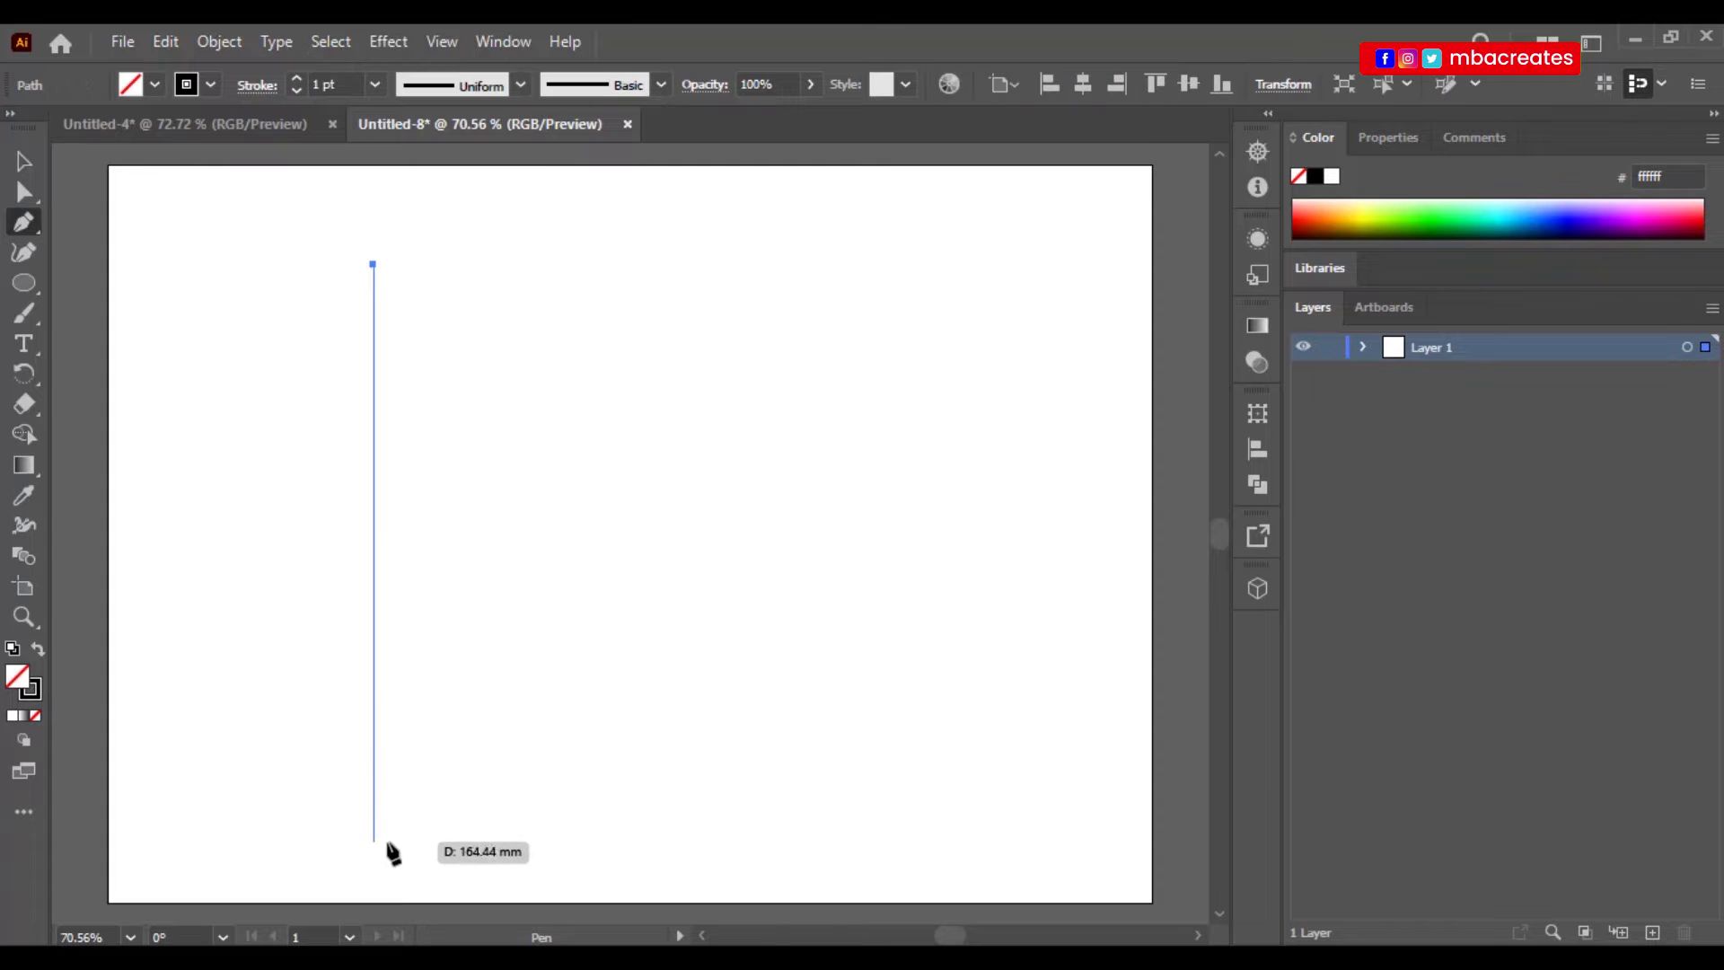
{"action": "left_click", "coordinate": [372, 855]}
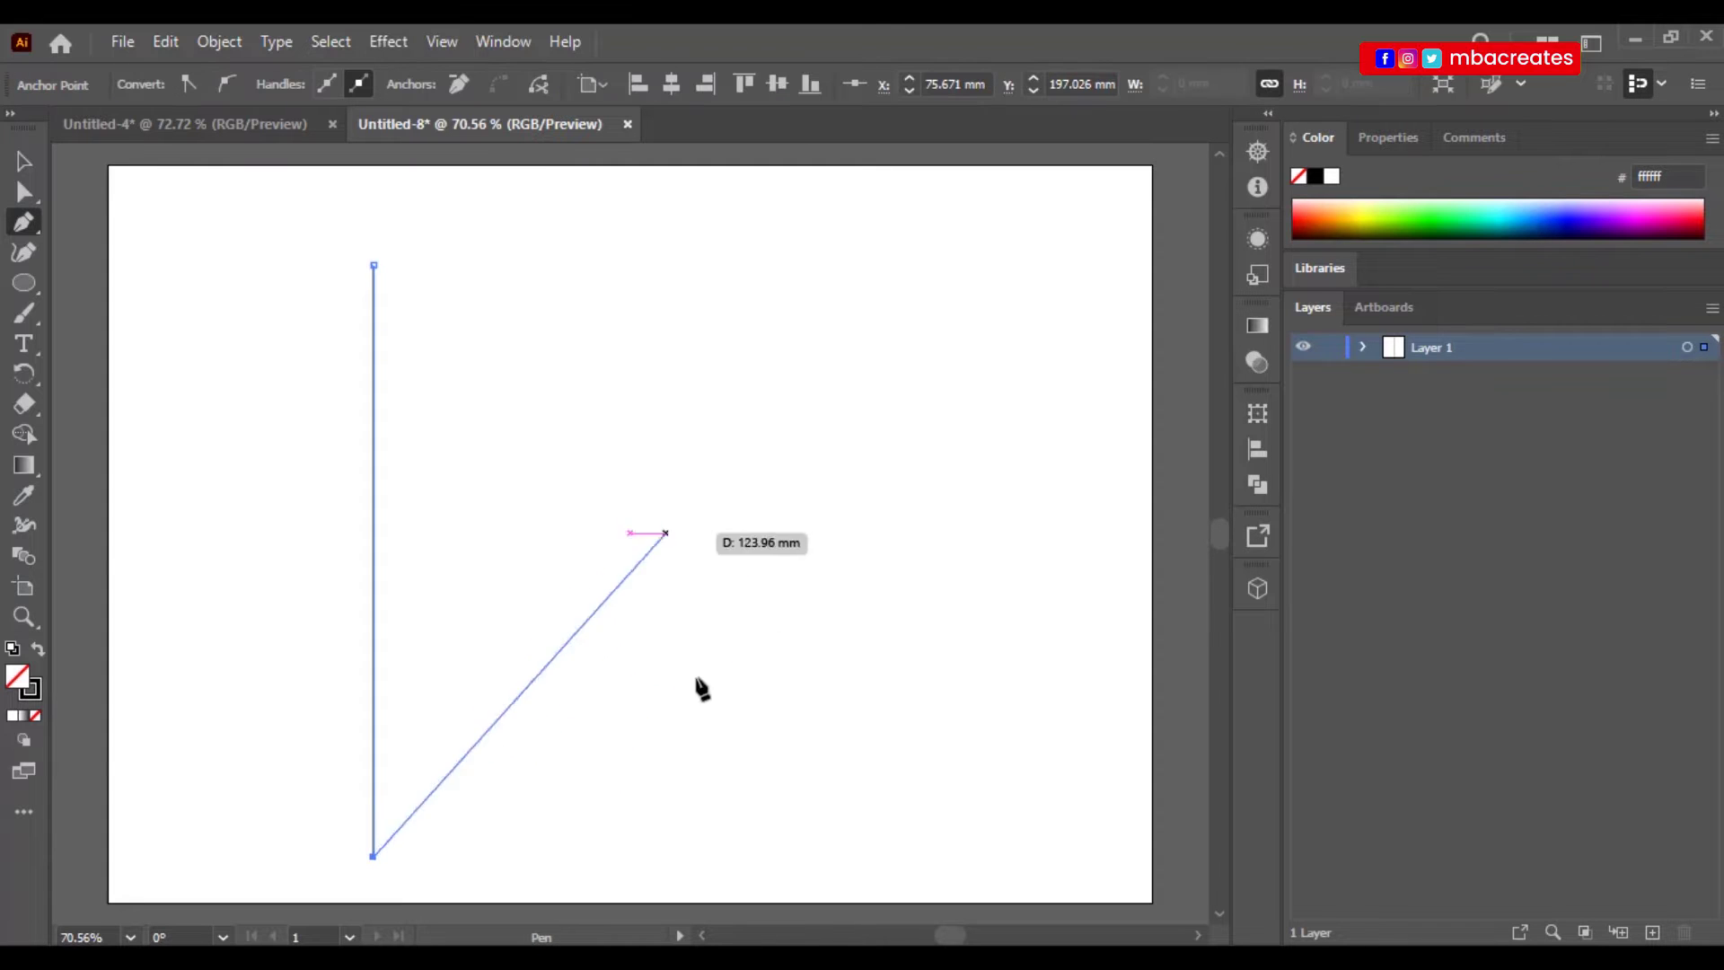
{"action": "key", "text": "Escape"}
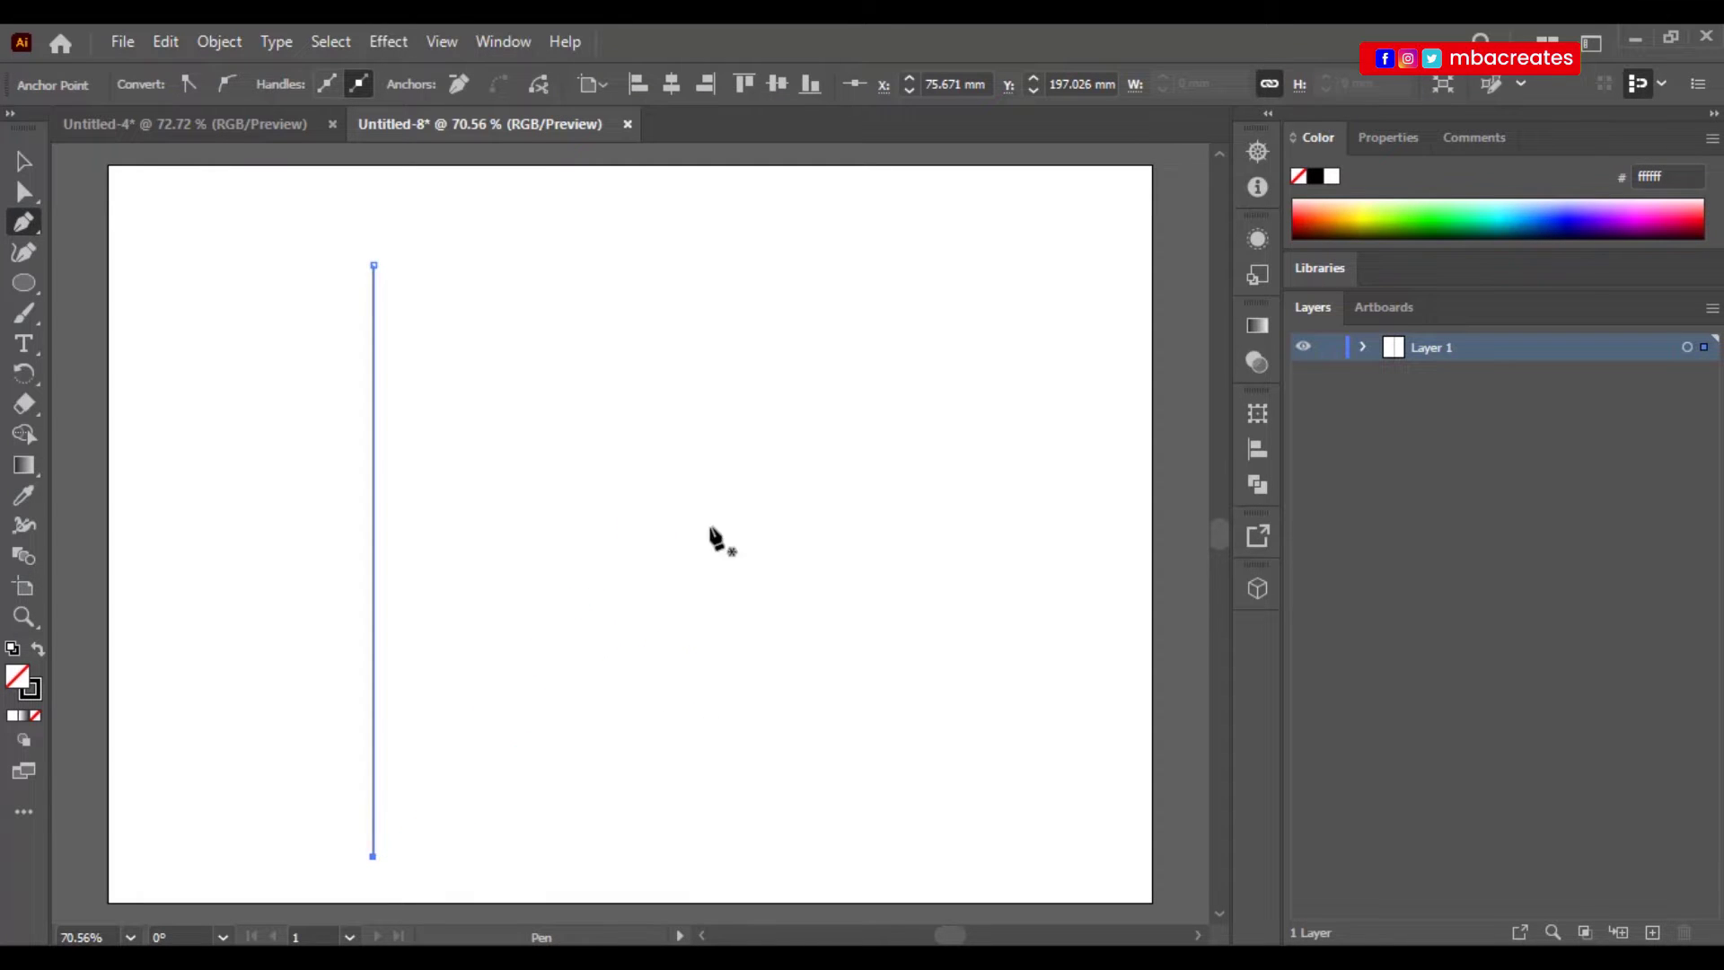
Copy the line to its right and repeat with Ctrl+D into a row of evenly spaced lines.
{"action": "left_click", "coordinate": [24, 161]}
{"action": "left_click", "coordinate": [372, 404]}
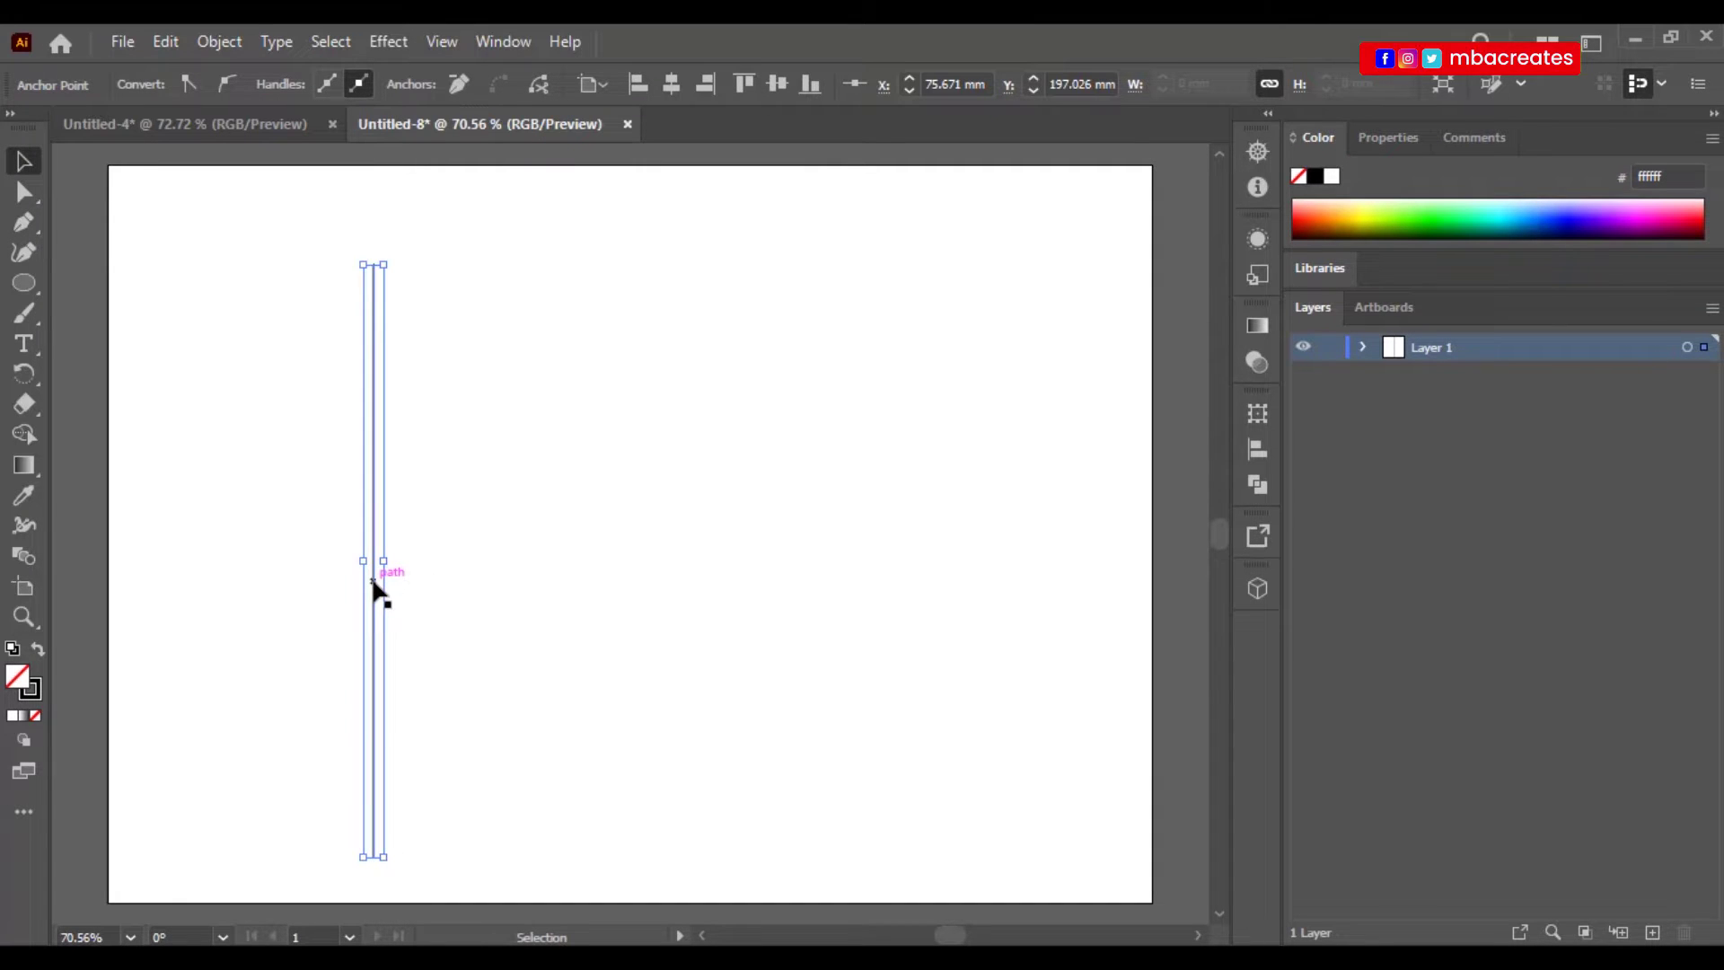
{"action": "left_click_drag", "start_coordinate": [375, 588], "coordinate": [421, 590]}
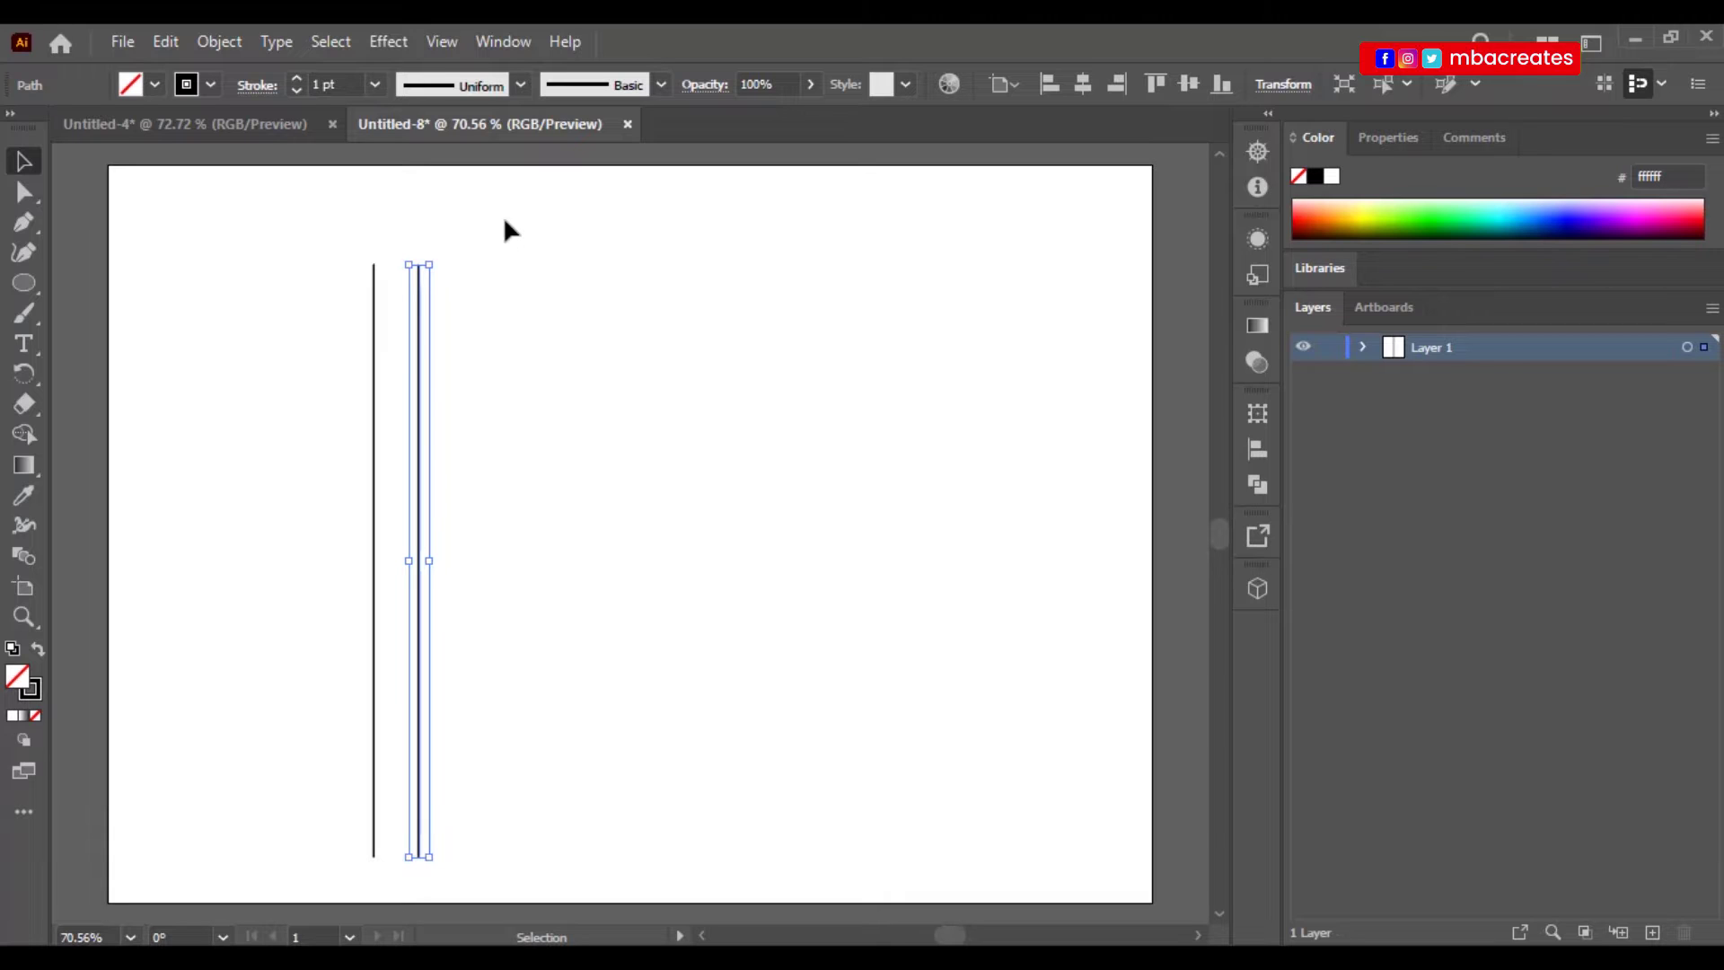
{"action": "key", "text": "a"}
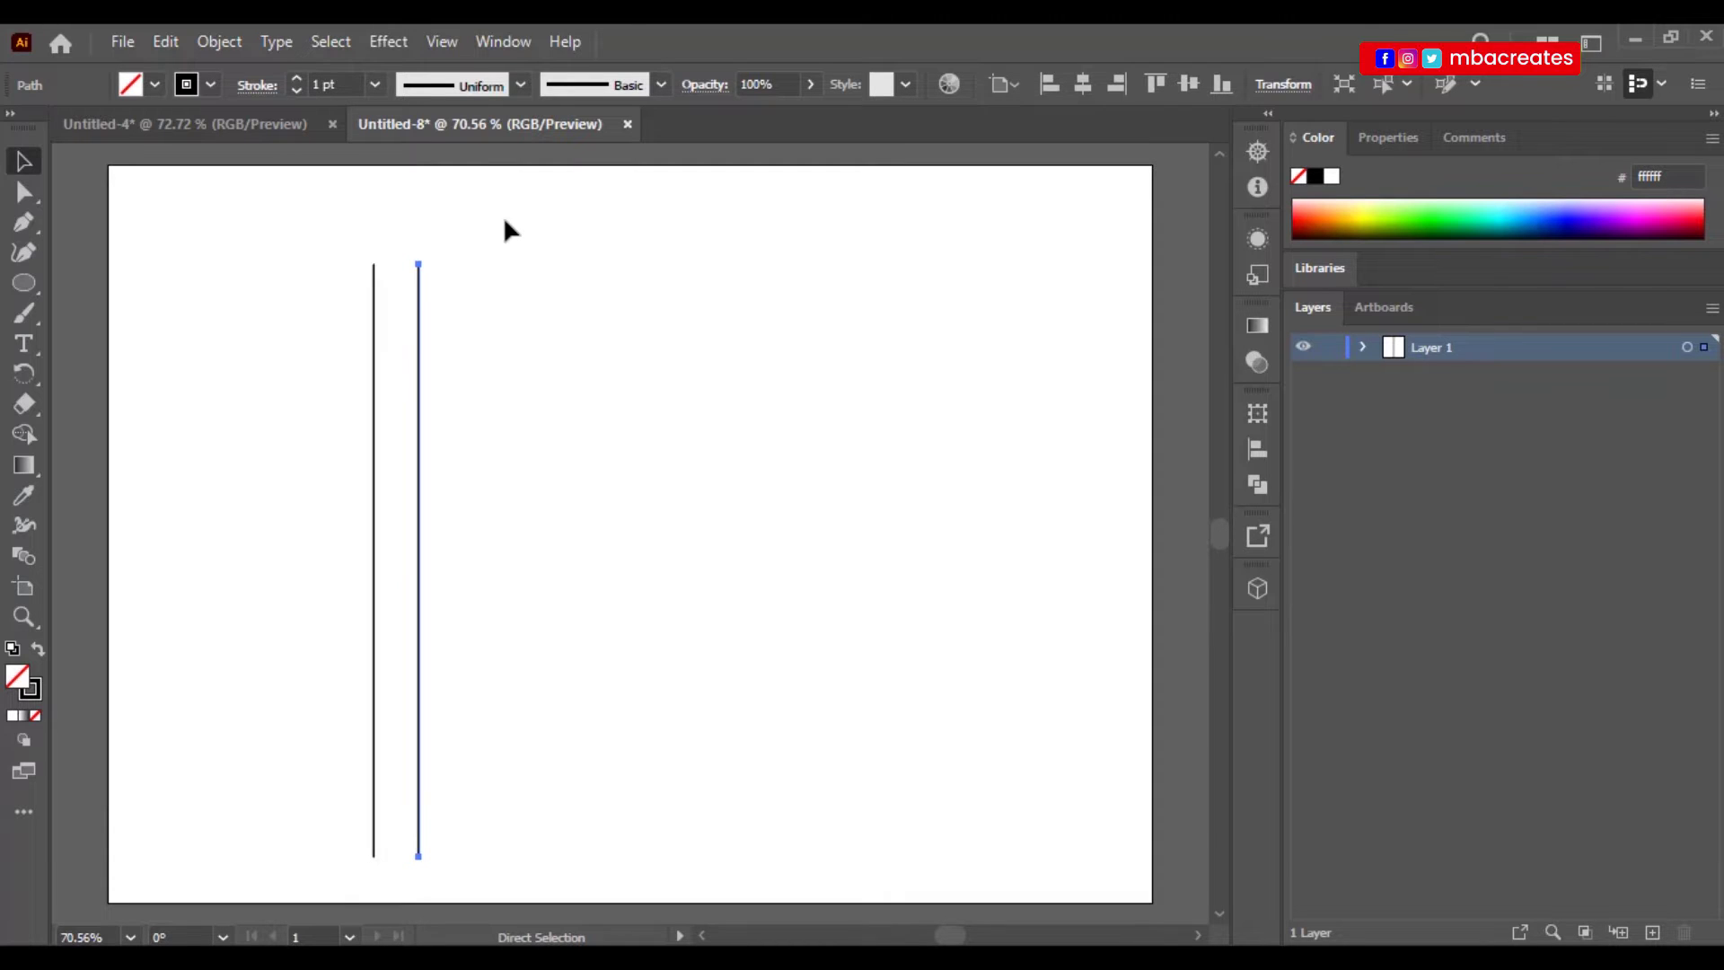
{"action": "key", "text": "ctrl+d"}
{"action": "key", "text": "ctrl+d"}
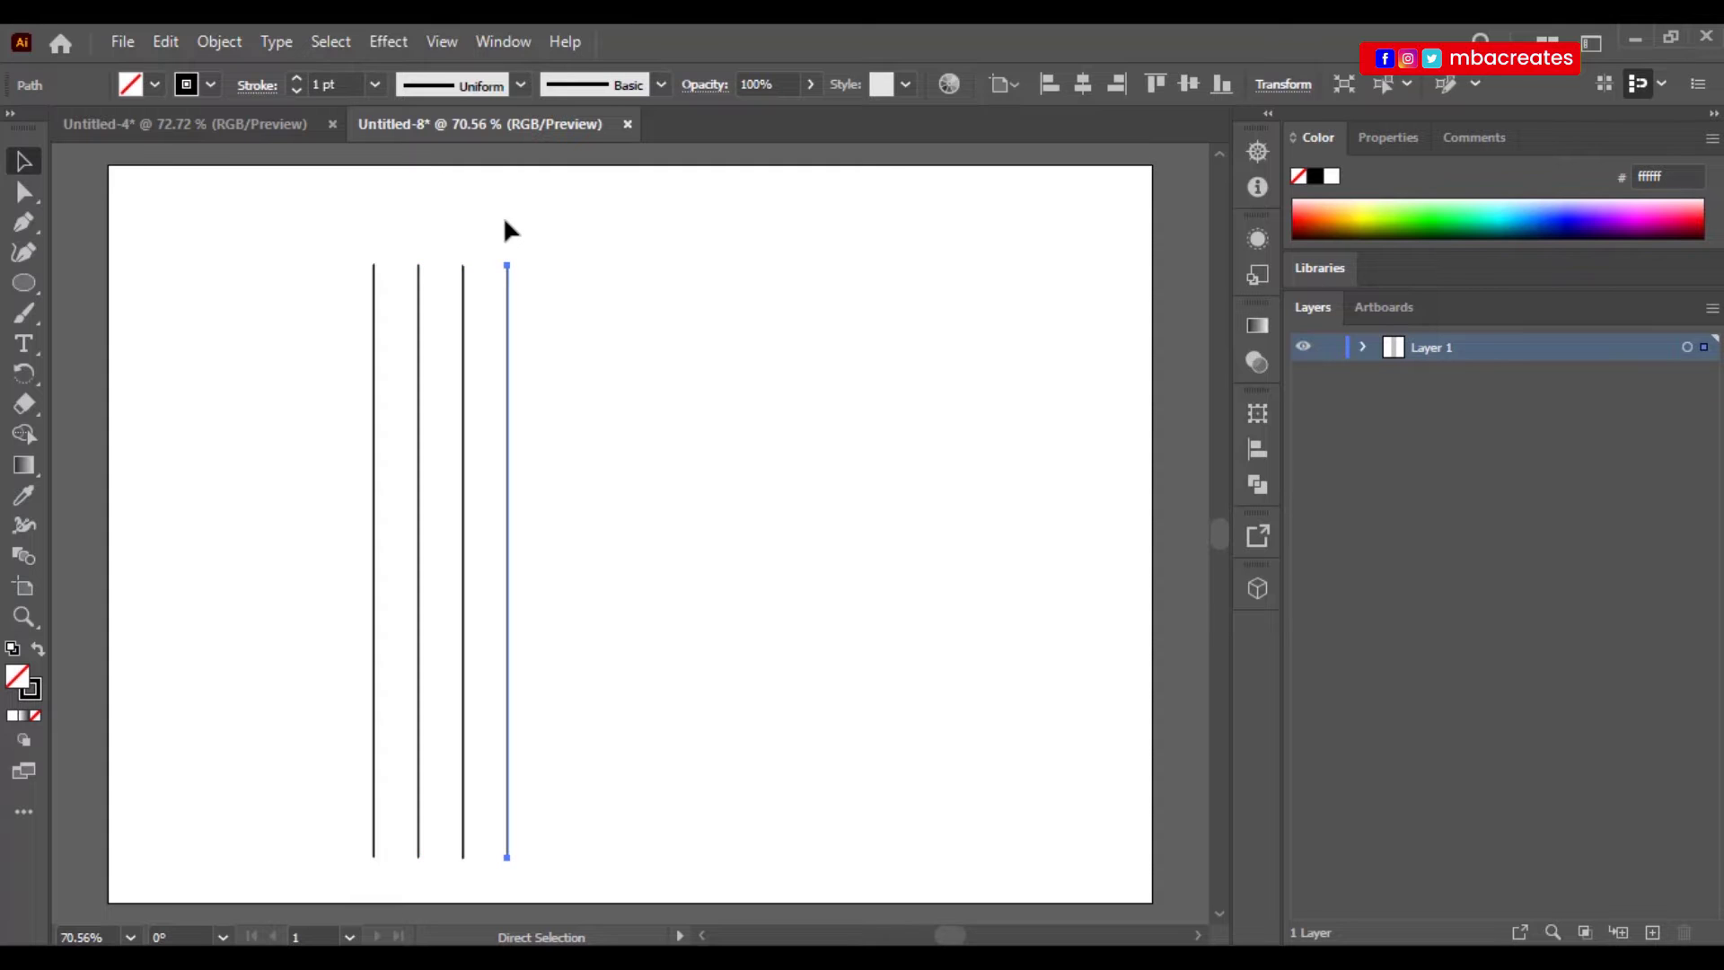
{"action": "key", "text": "ctrl+d"}
{"action": "key", "text": "ctrl+d"}
{"action": "key", "text": "ctrl+d"}
{"action": "key", "text": "ctrl+d"}
{"action": "key", "text": "ctrl+d"}
{"action": "key", "text": "ctrl+d"}
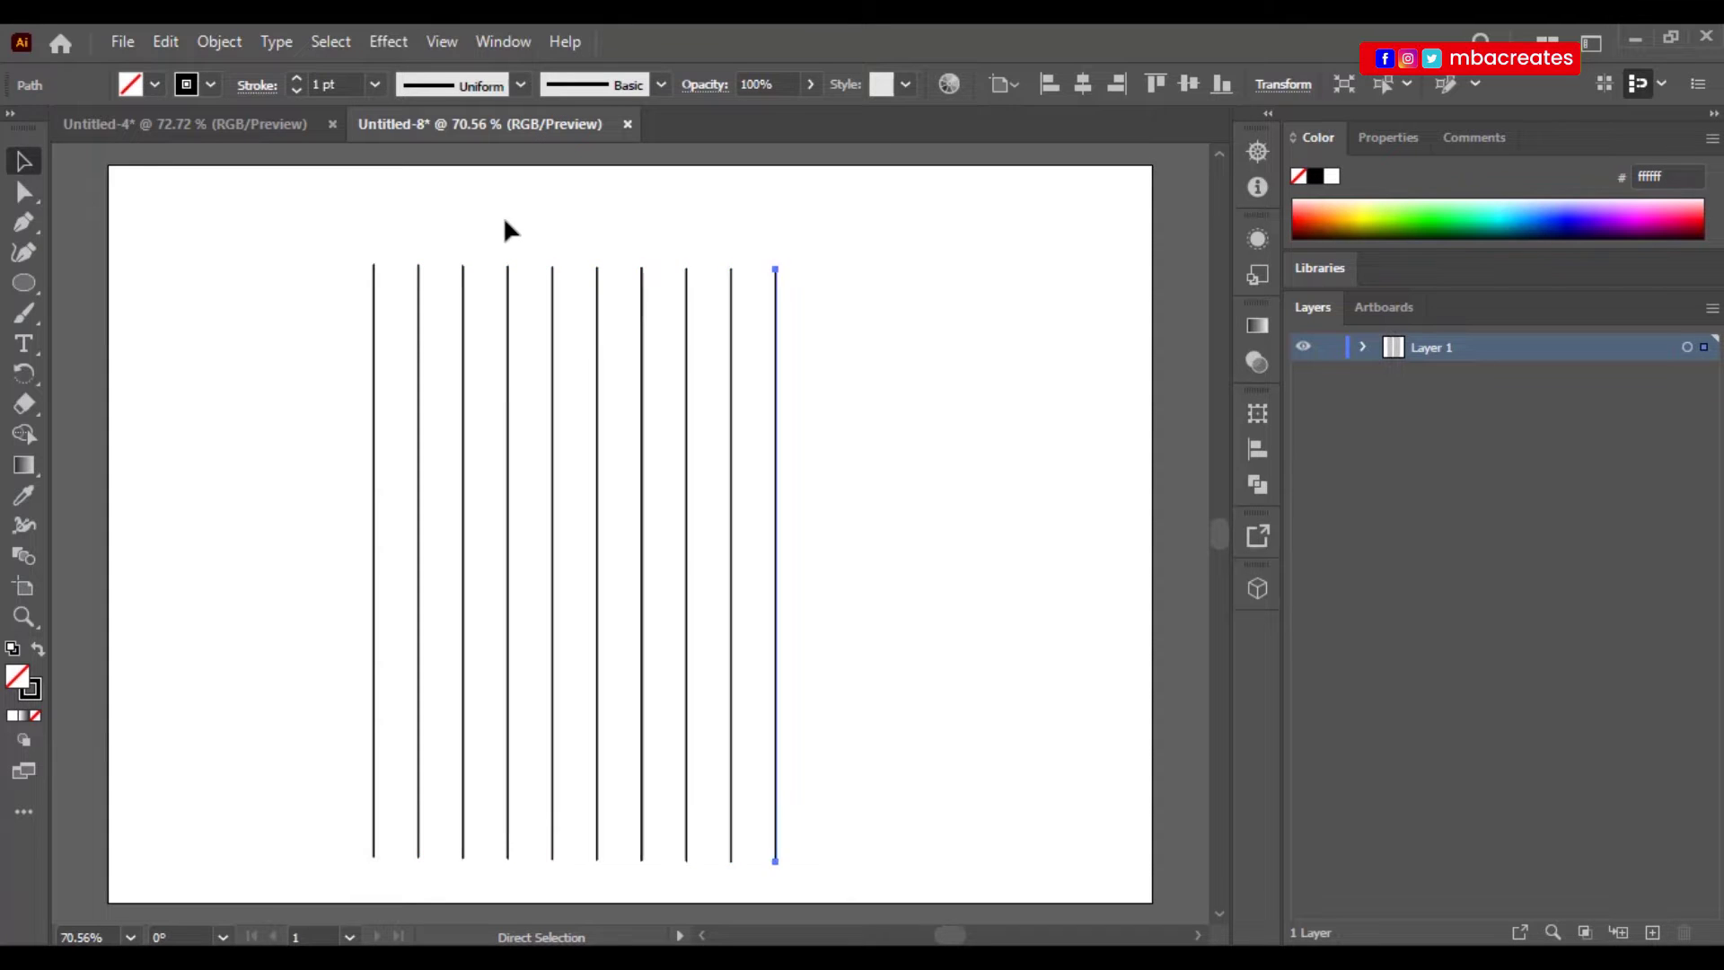
{"action": "key", "text": "ctrl+d"}
{"action": "key", "text": "ctrl+d"}
{"action": "key", "text": "ctrl+d"}
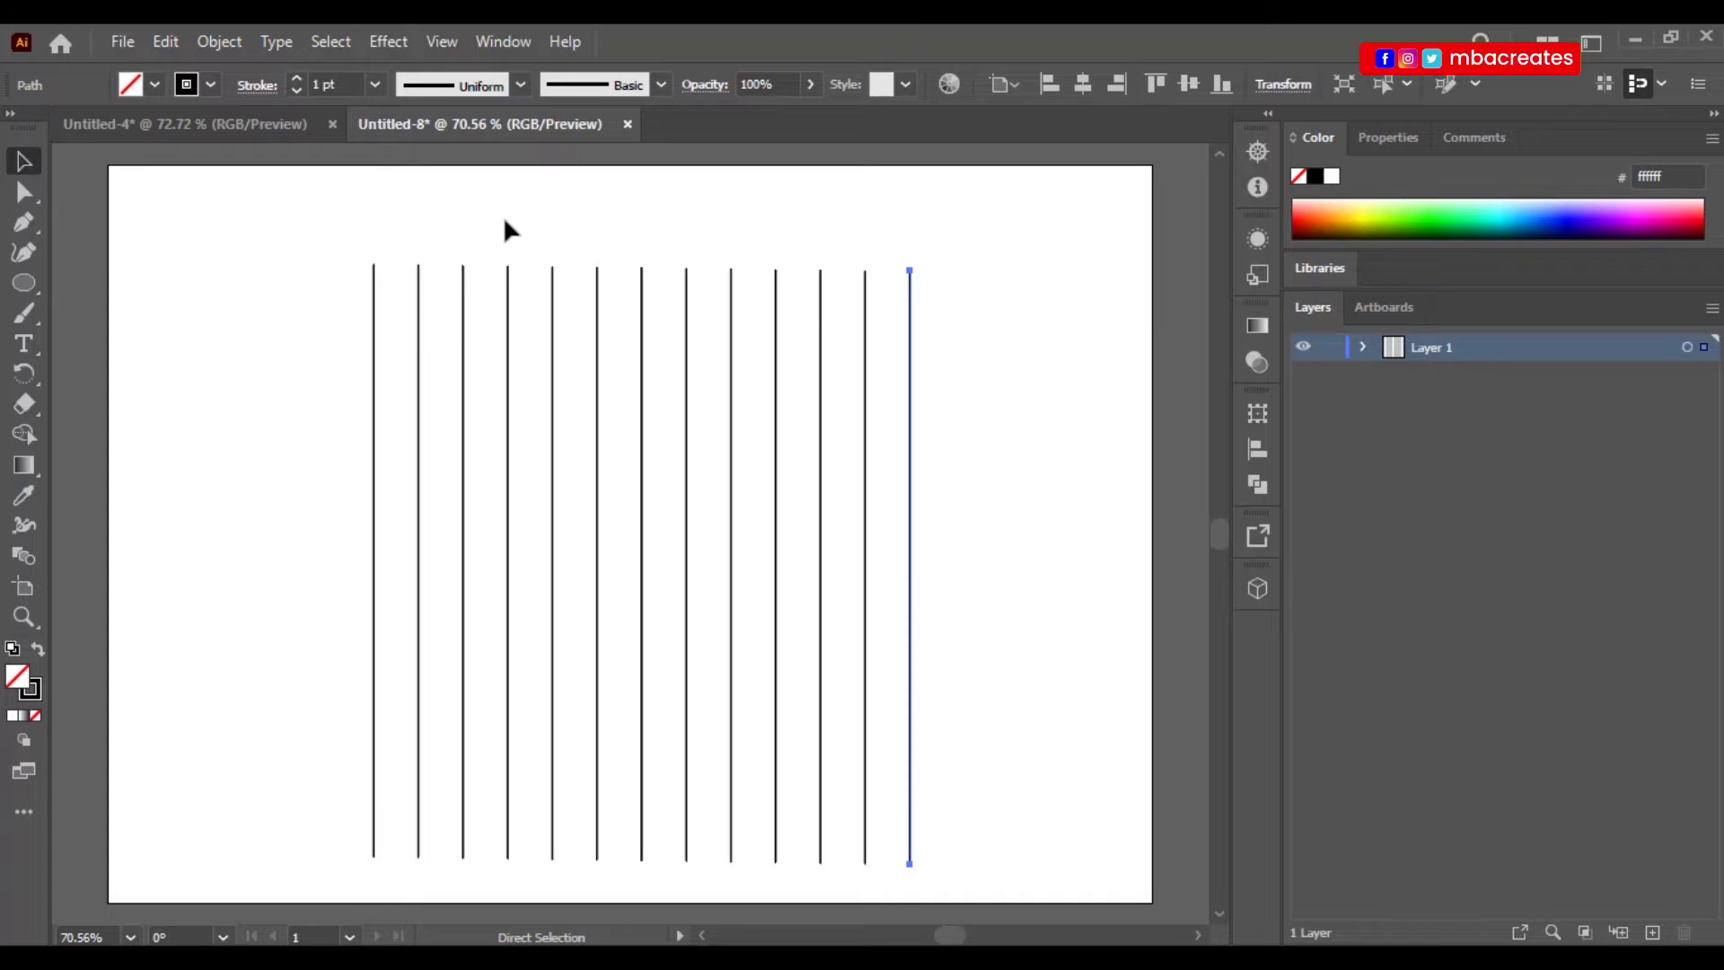
{"action": "key", "text": "v"}
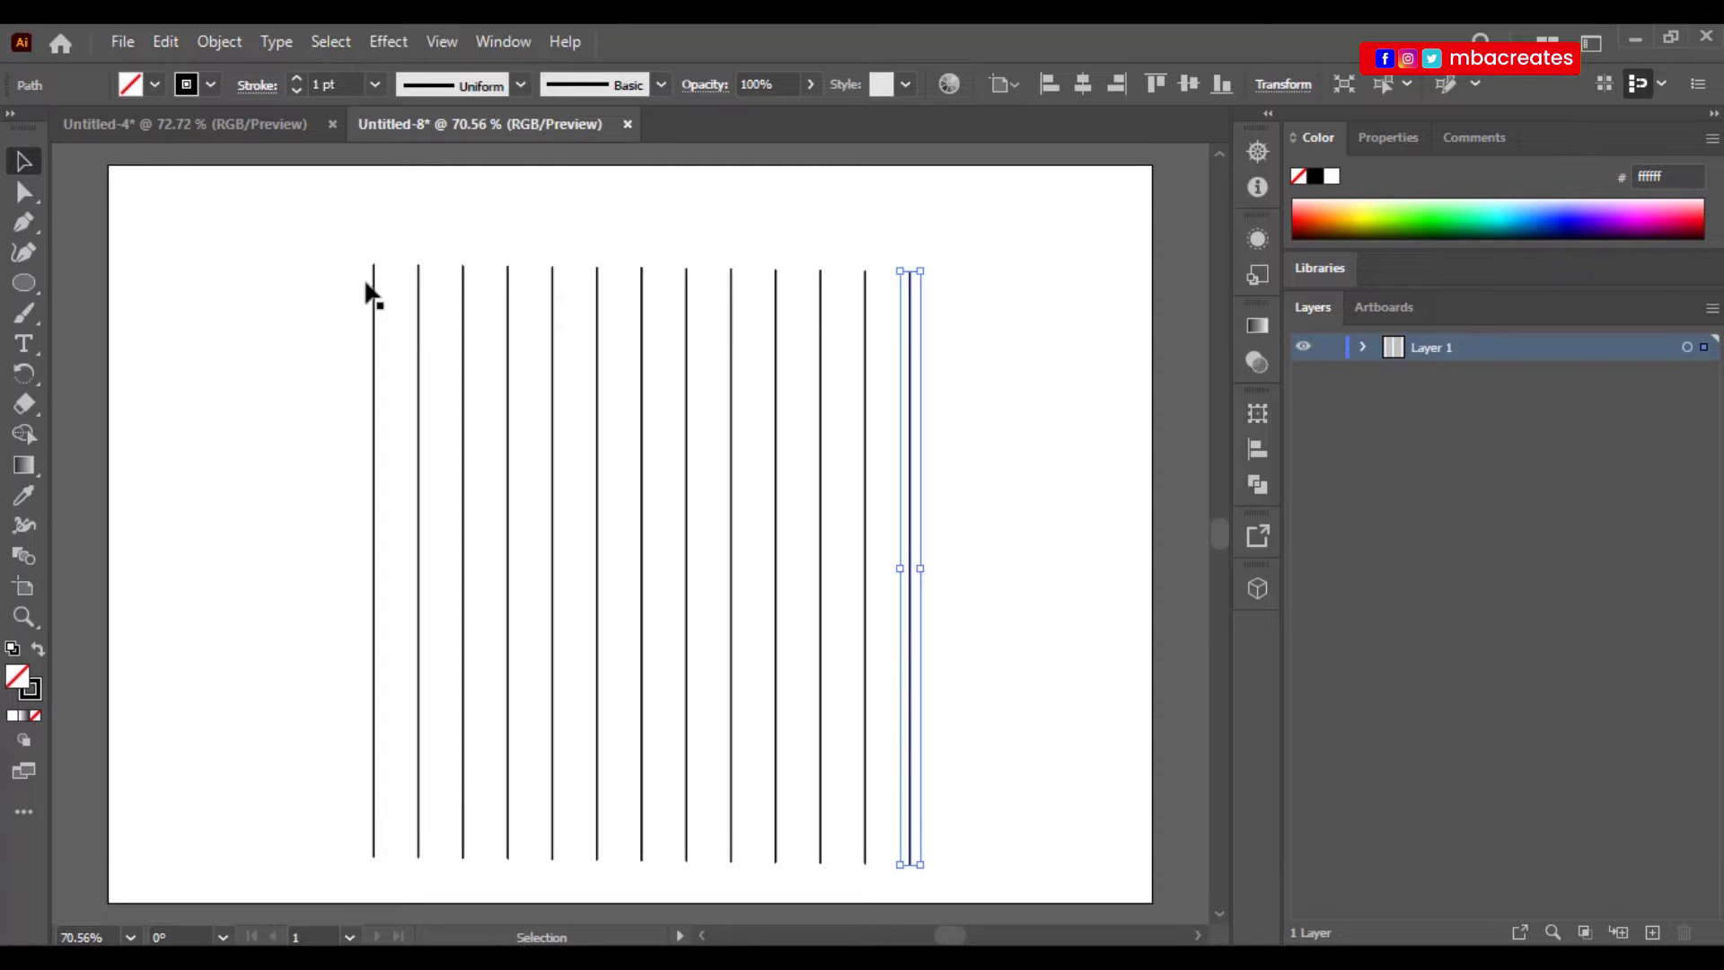
Select all the vertical lines and group them.
{"action": "left_click_drag", "start_coordinate": [275, 244], "coordinate": [1027, 655]}
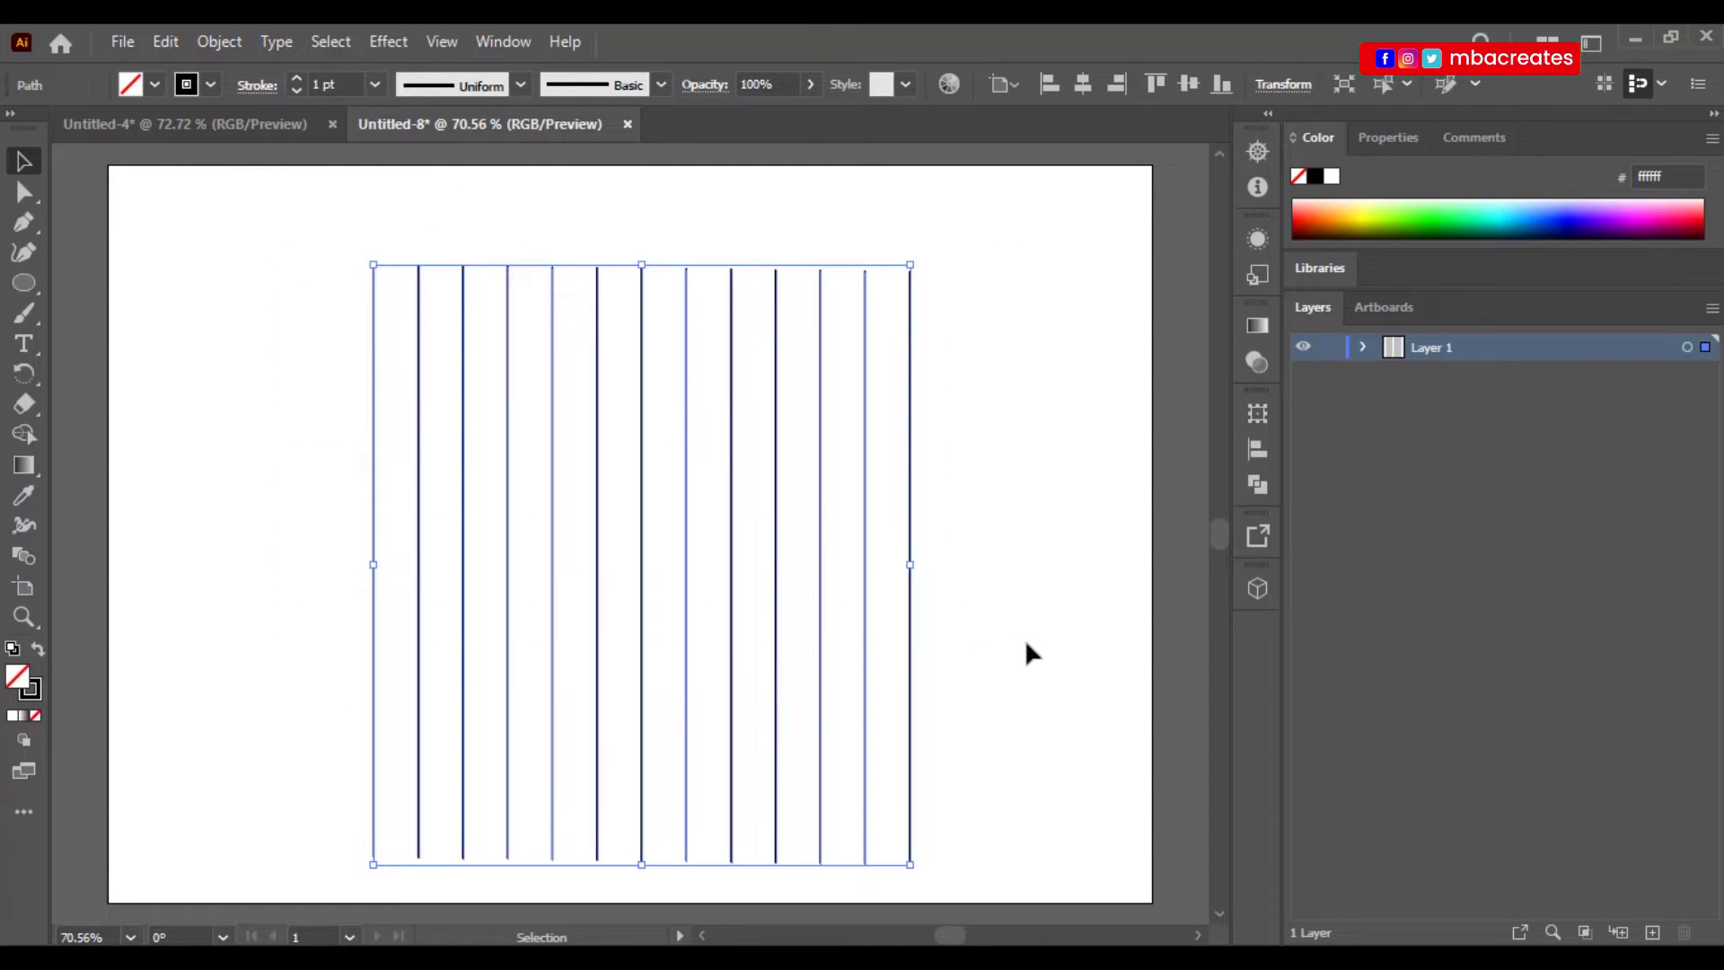
{"action": "left_click", "coordinate": [33, 376]}
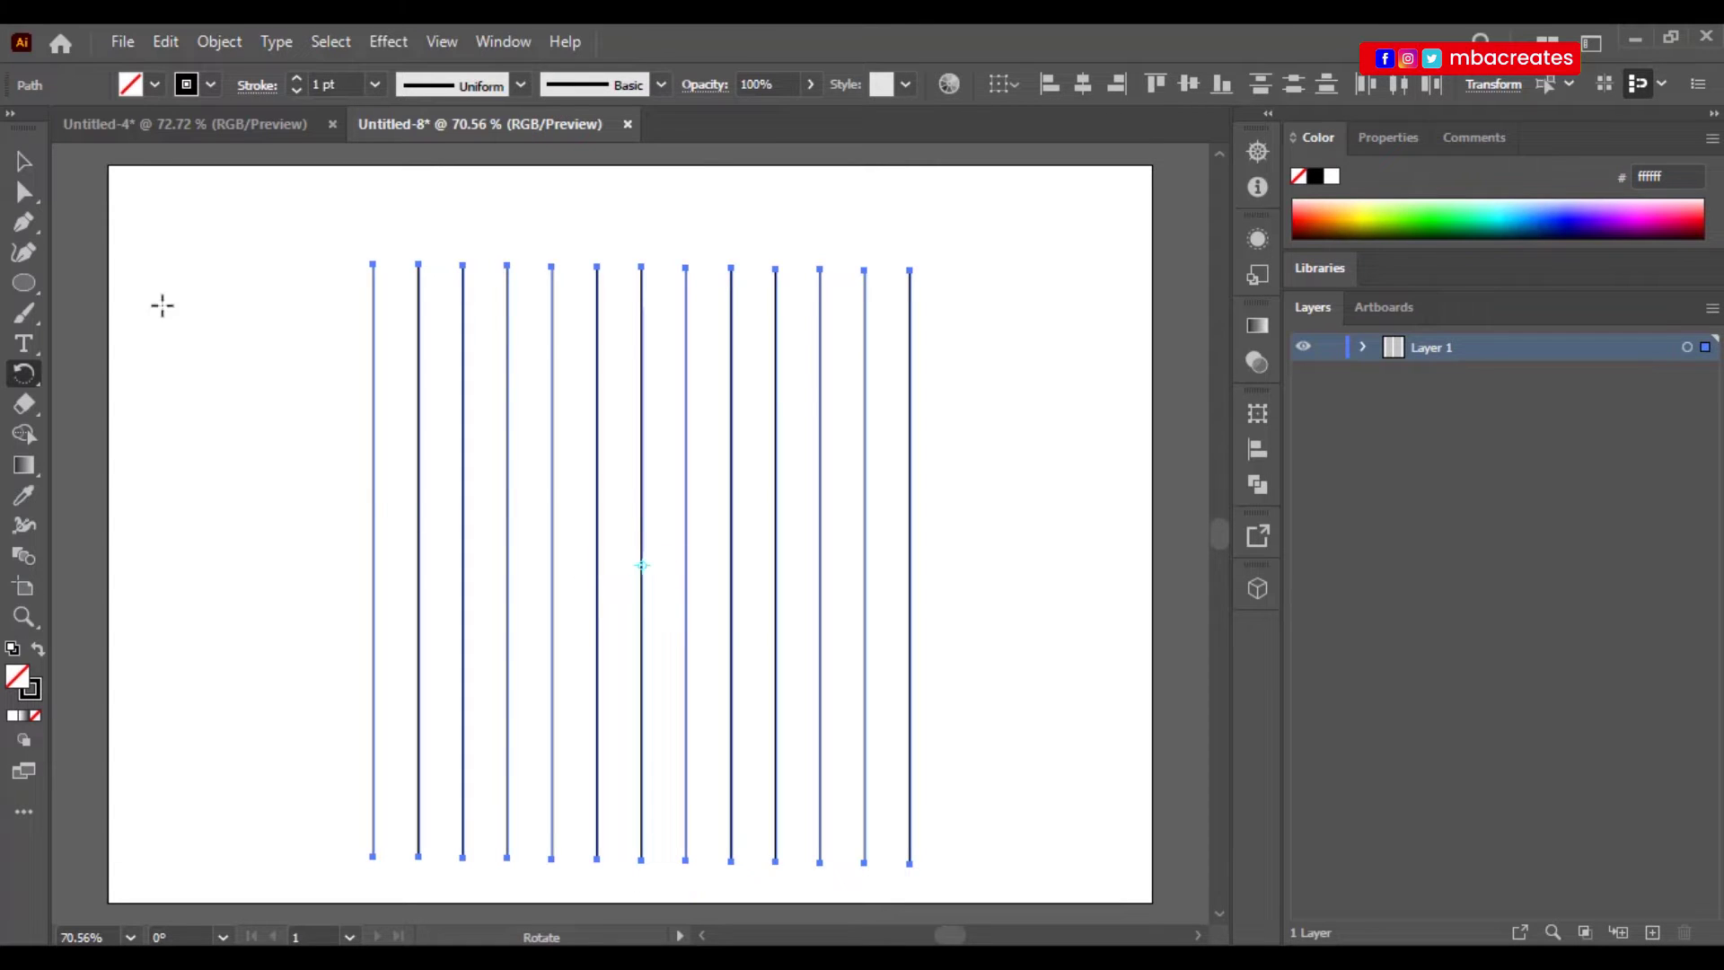
{"action": "left_click", "coordinate": [21, 157]}
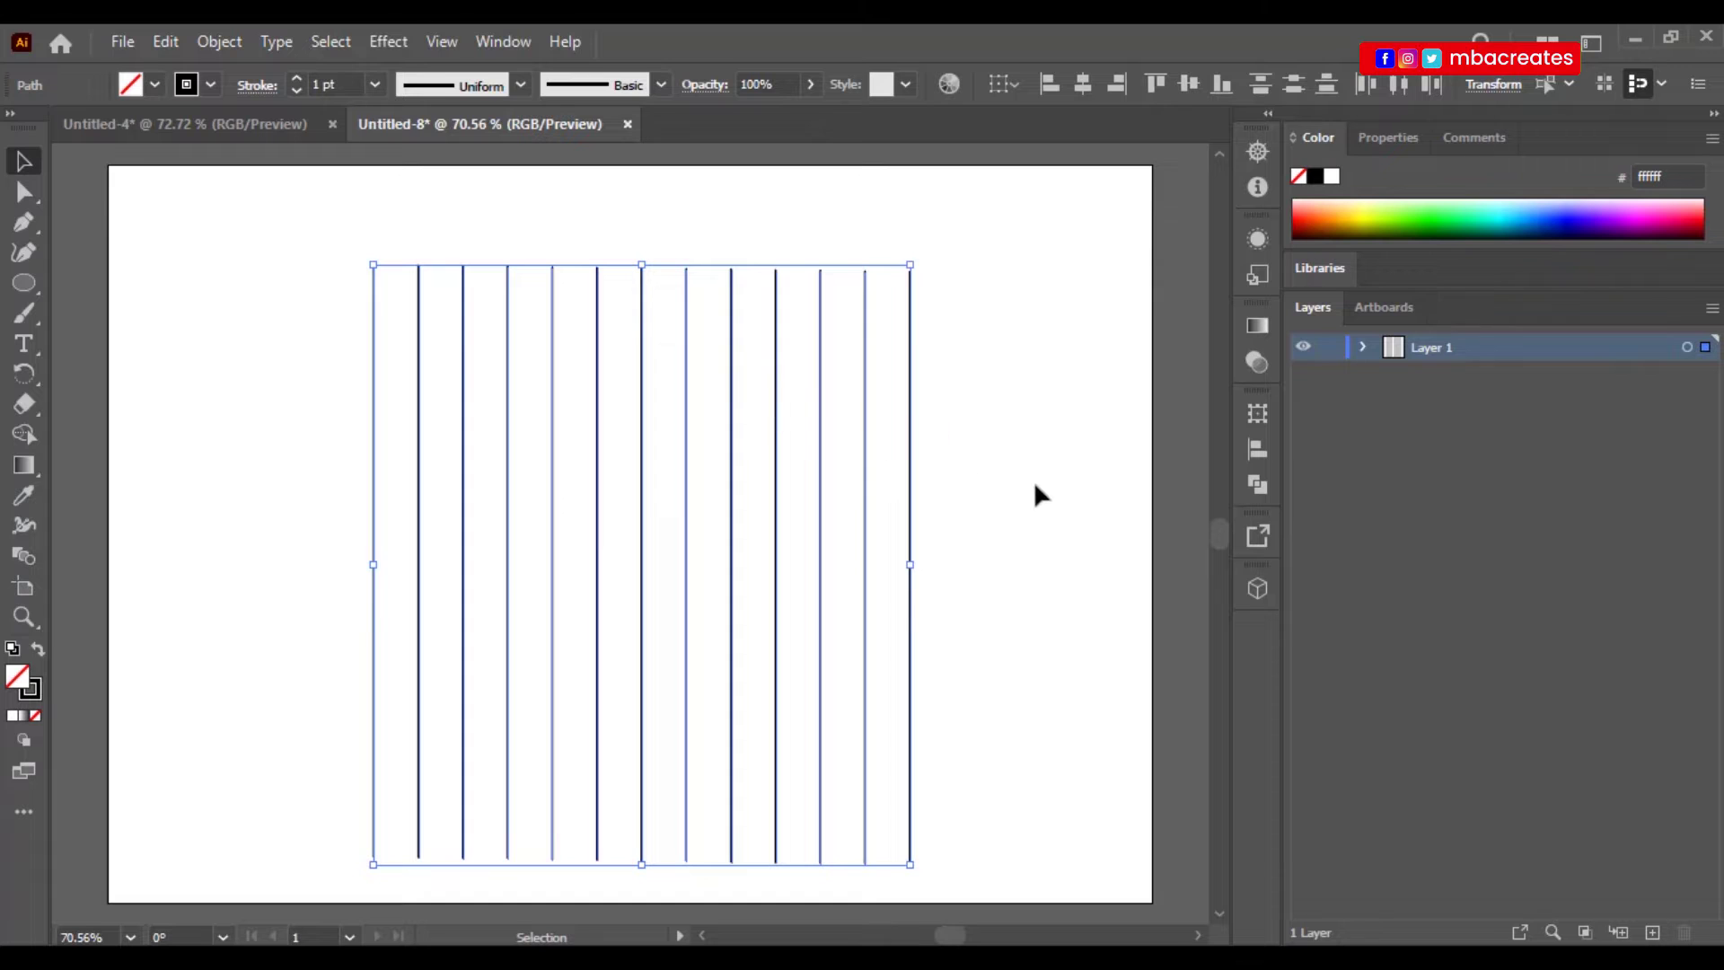
{"action": "right_click", "coordinate": [909, 612]}
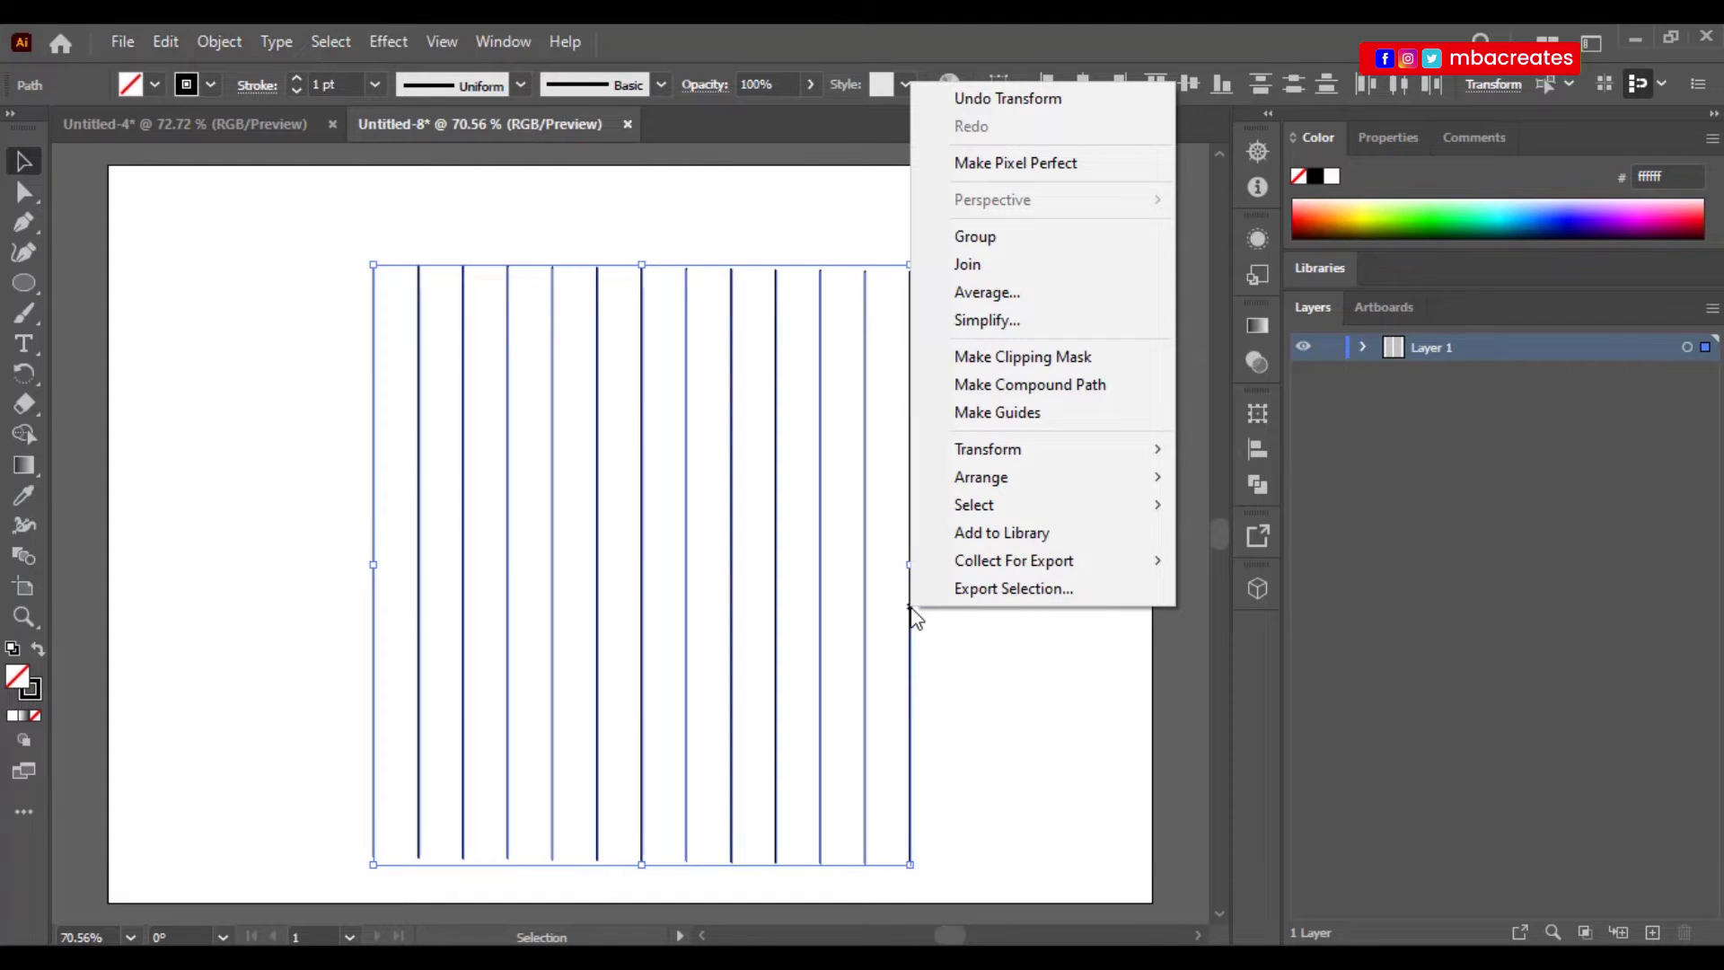
{"action": "left_click", "coordinate": [998, 236]}
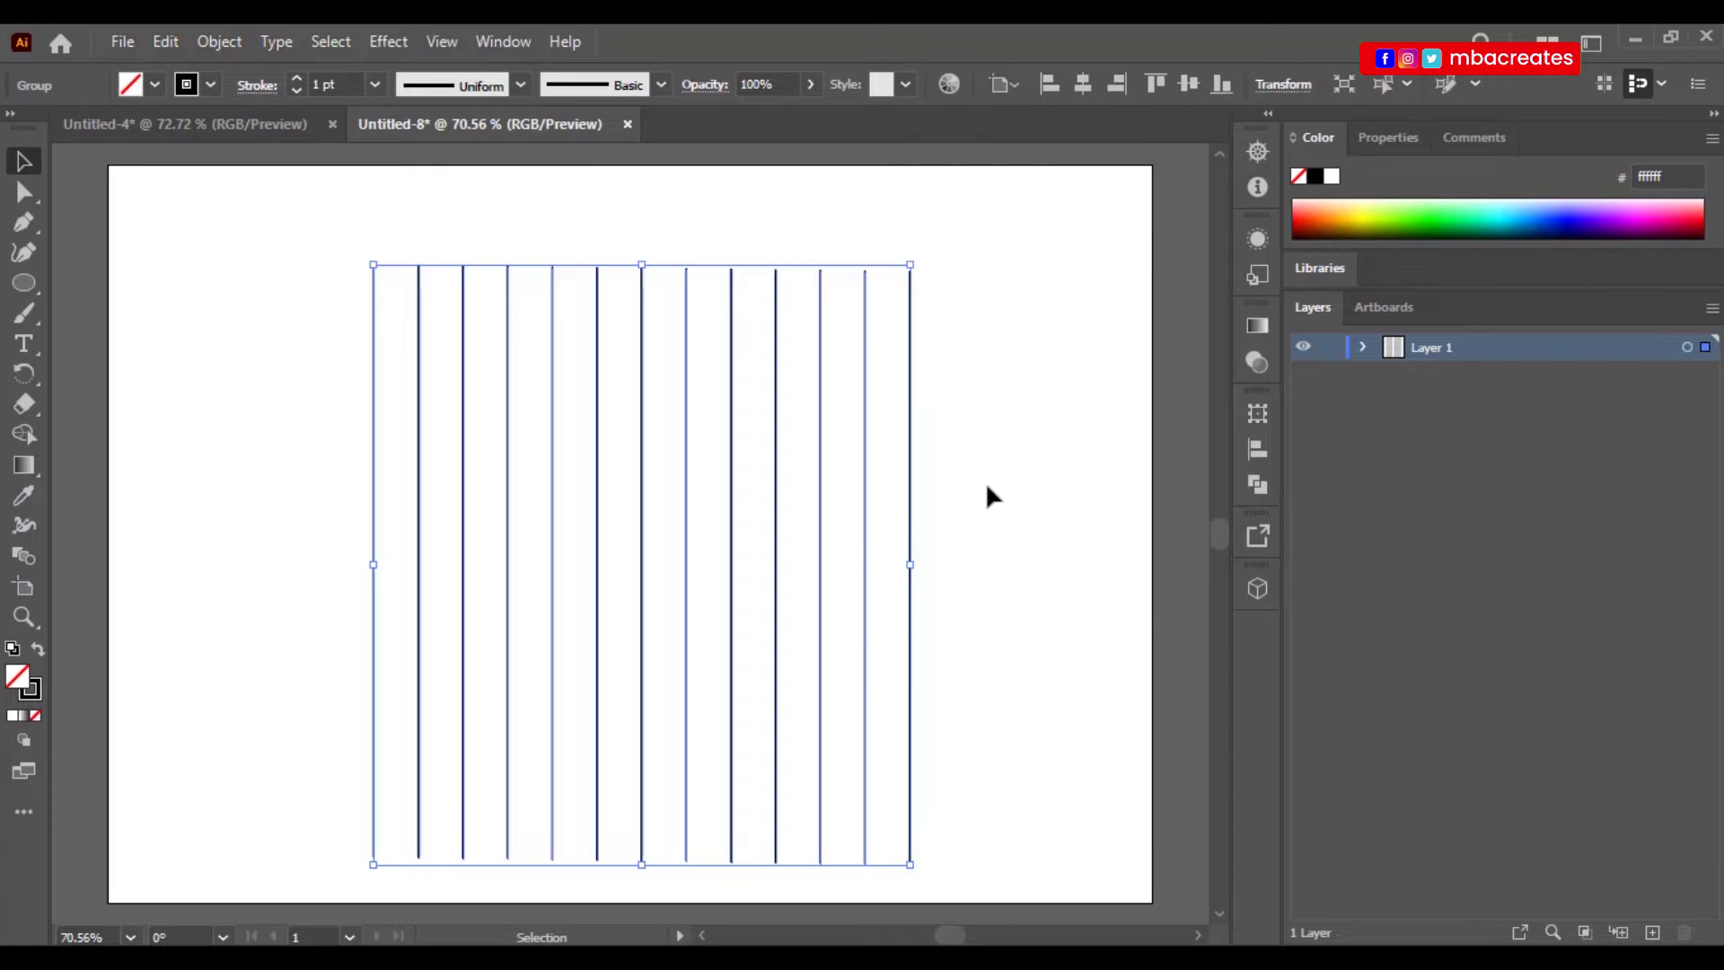
Centre the line group vertically and horizontally on the artboard, then reselect it.
{"action": "left_click", "coordinate": [1190, 83]}
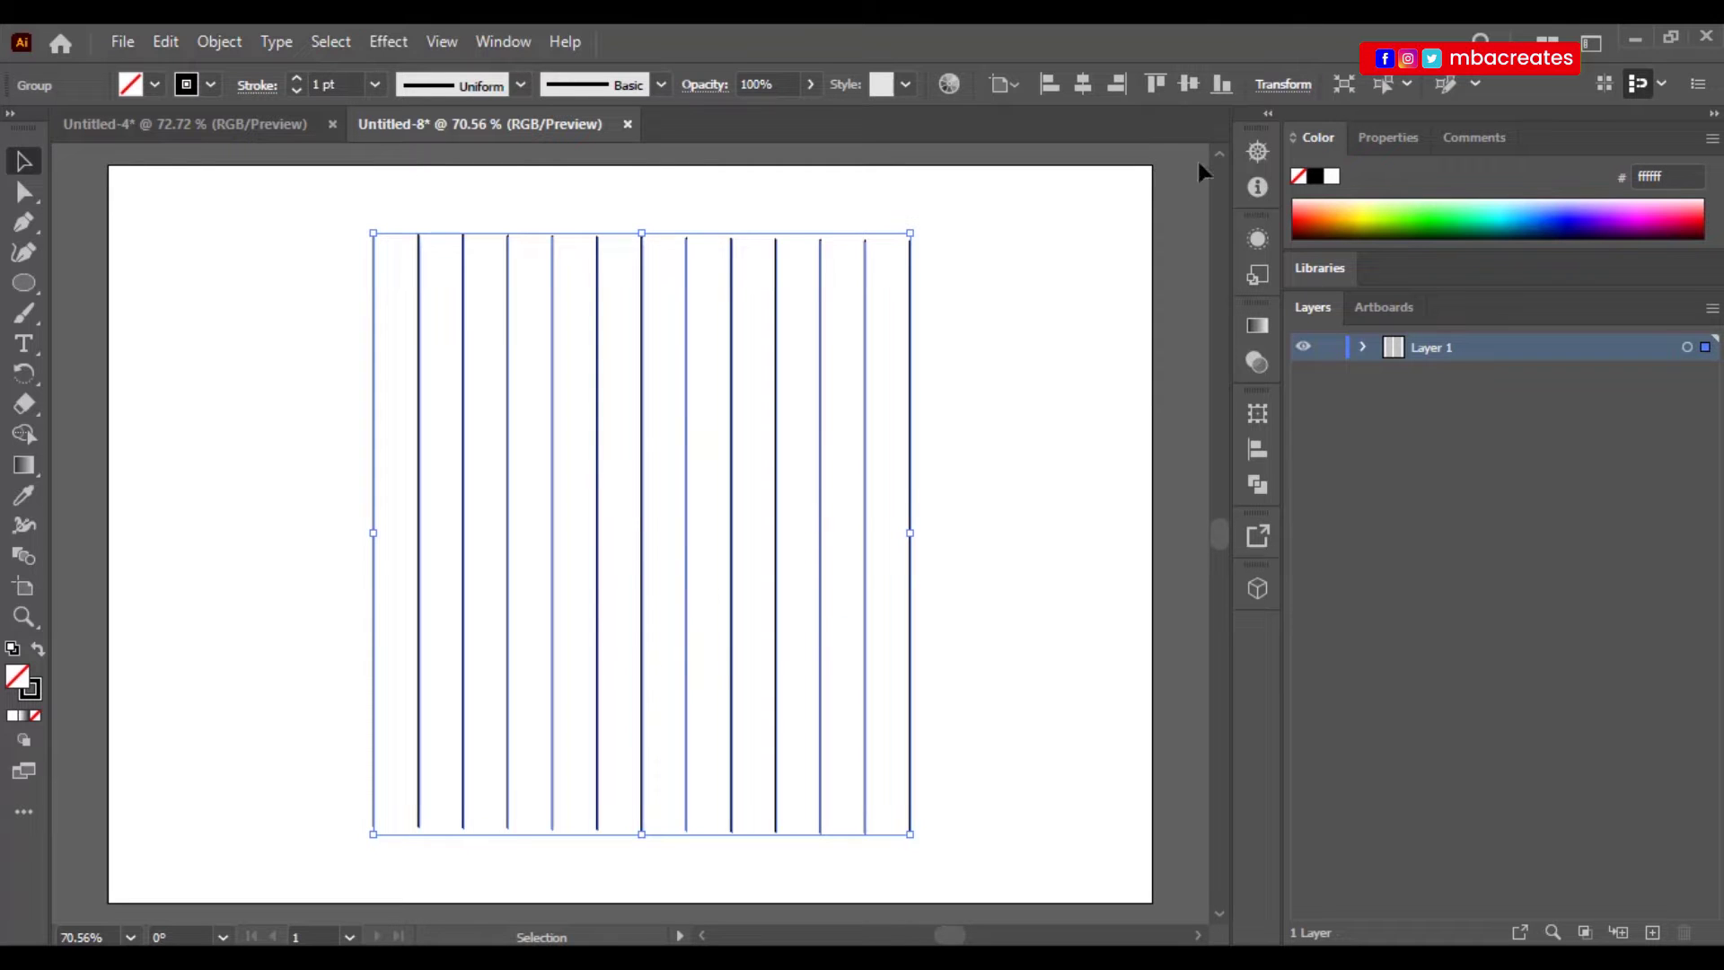
{"action": "left_click", "coordinate": [1084, 86]}
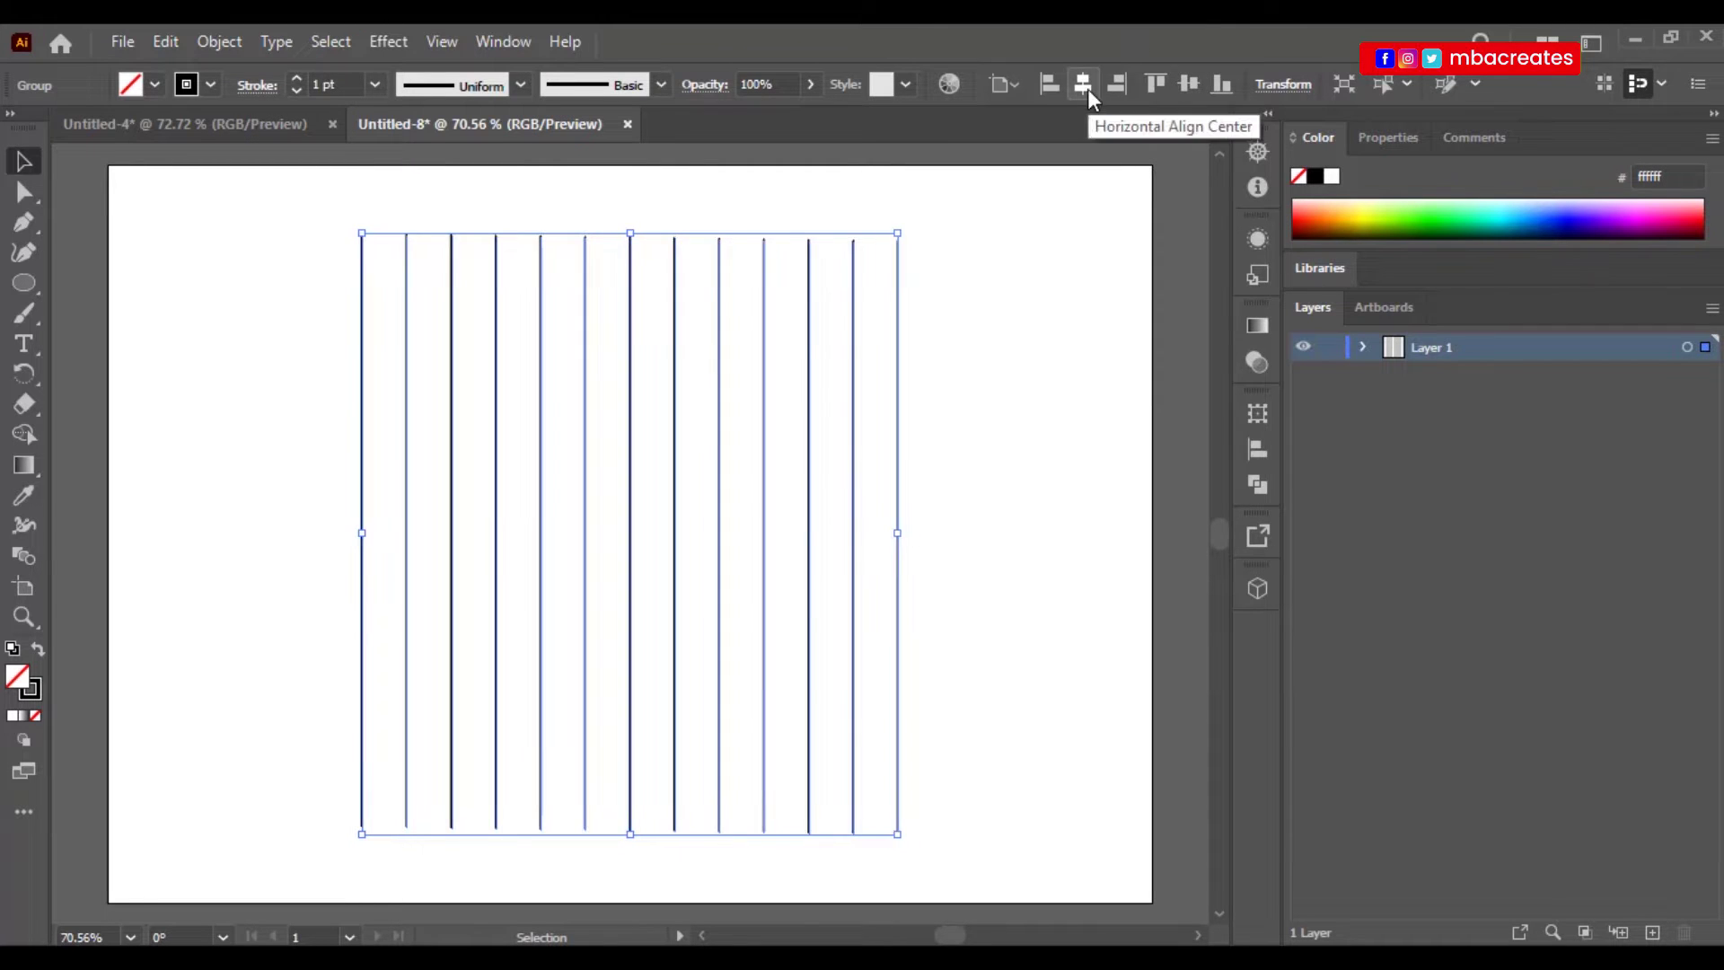
{"action": "left_click", "coordinate": [987, 503]}
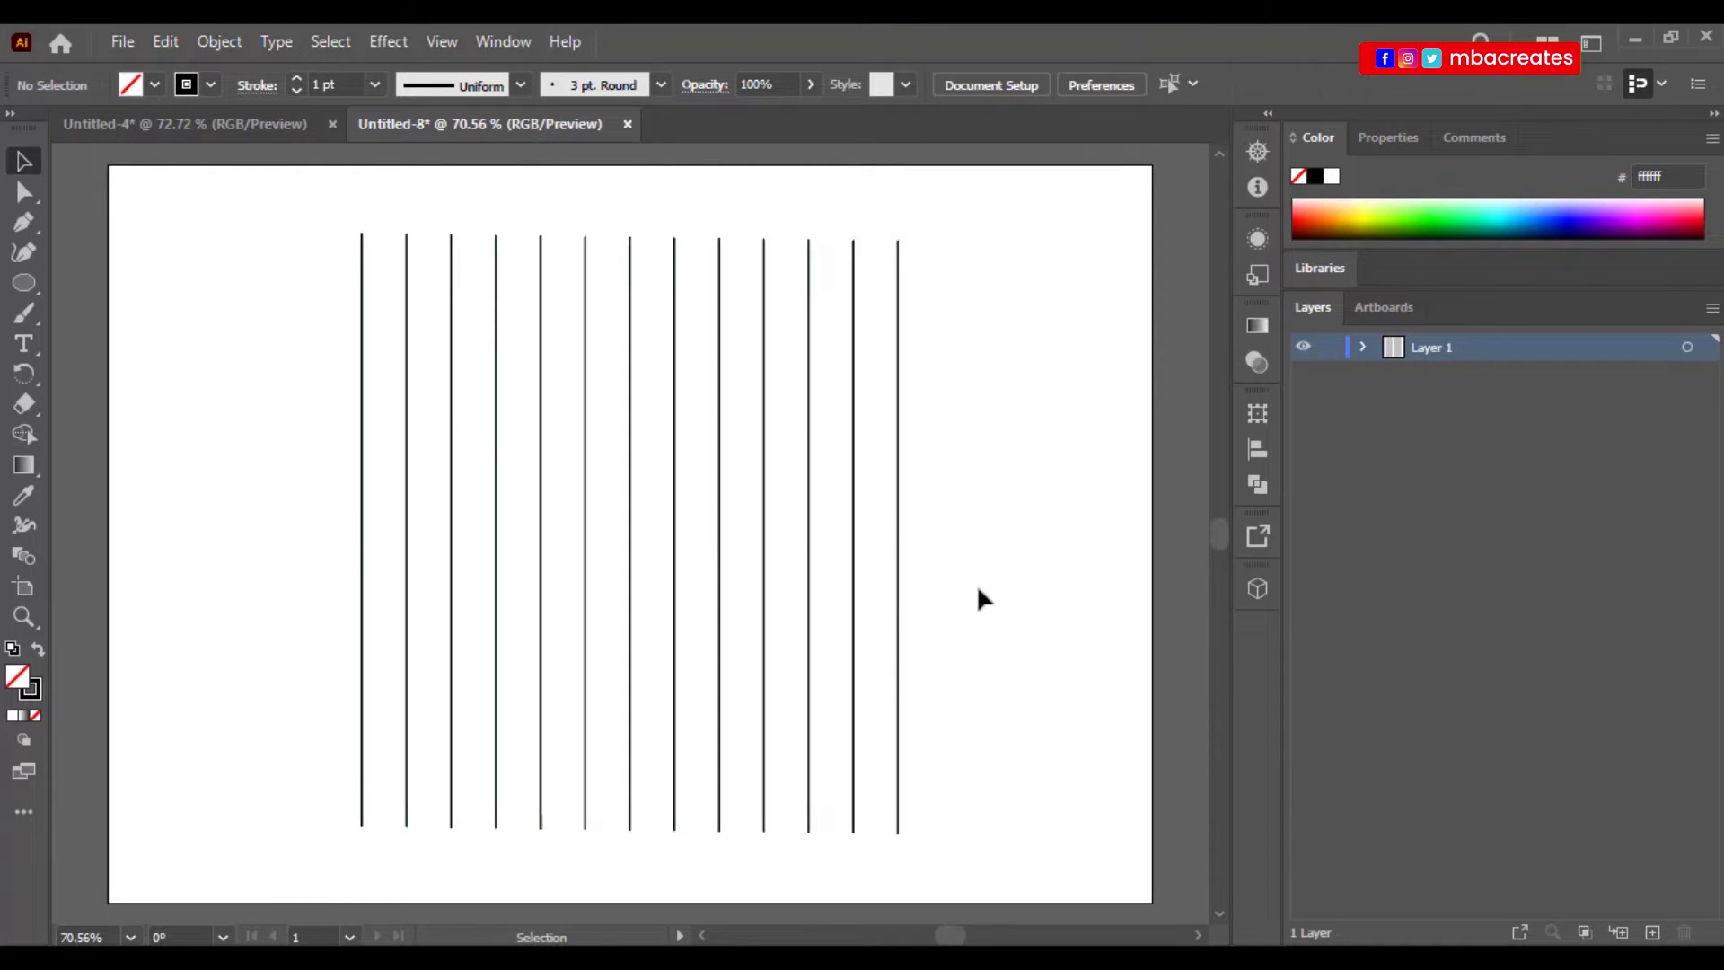
{"action": "left_click", "coordinate": [754, 563]}
{"action": "scroll", "coordinate": [1012, 685], "scroll_direction": "right", "scroll_amount": 1}
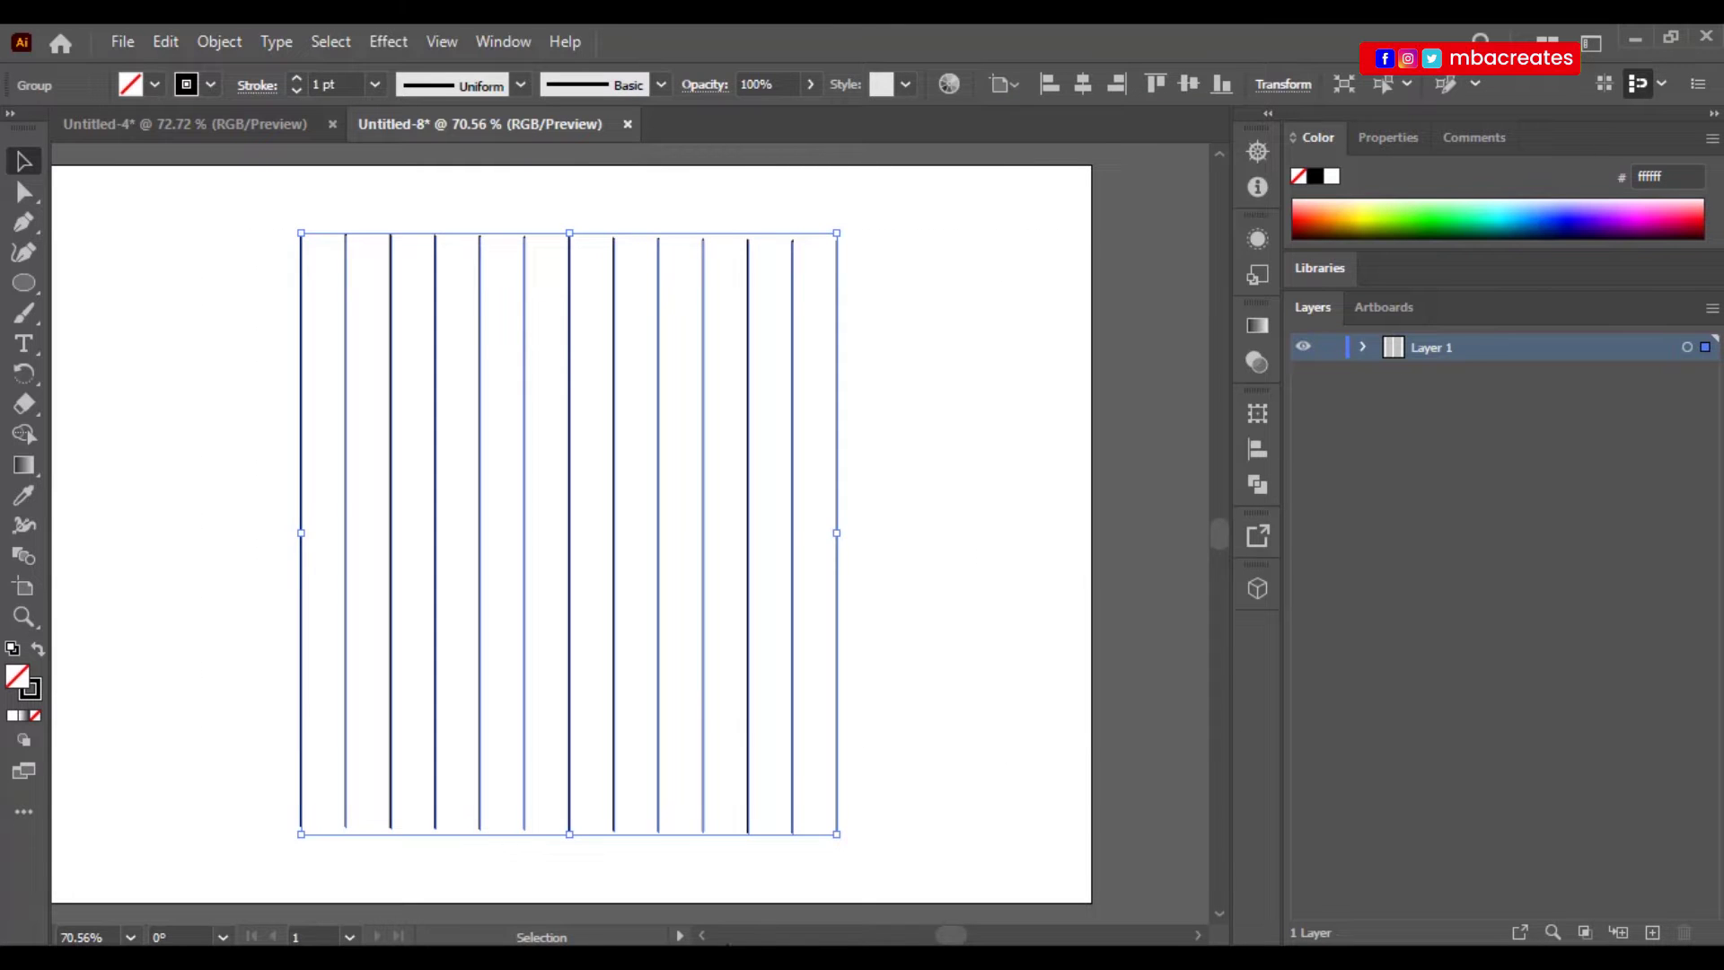
{"action": "scroll", "coordinate": [705, 938], "scroll_direction": "left", "scroll_amount": 3}
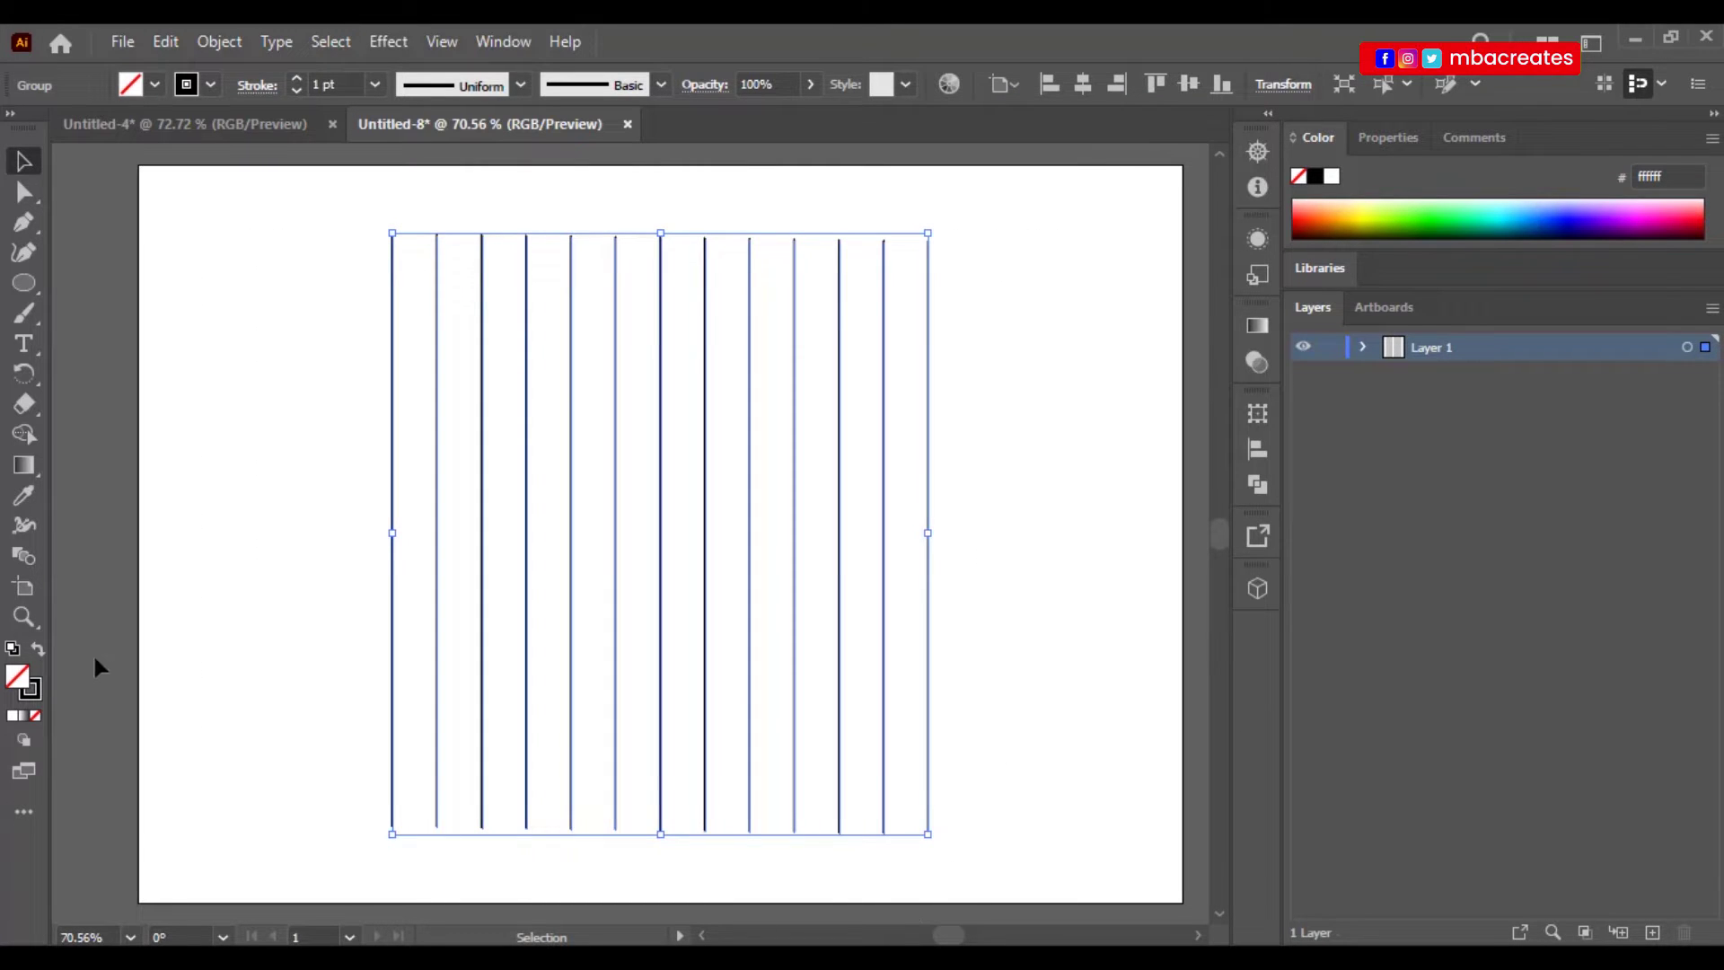
Choose the Rotate Tool for the selected line group.
{"action": "left_click", "coordinate": [24, 374]}
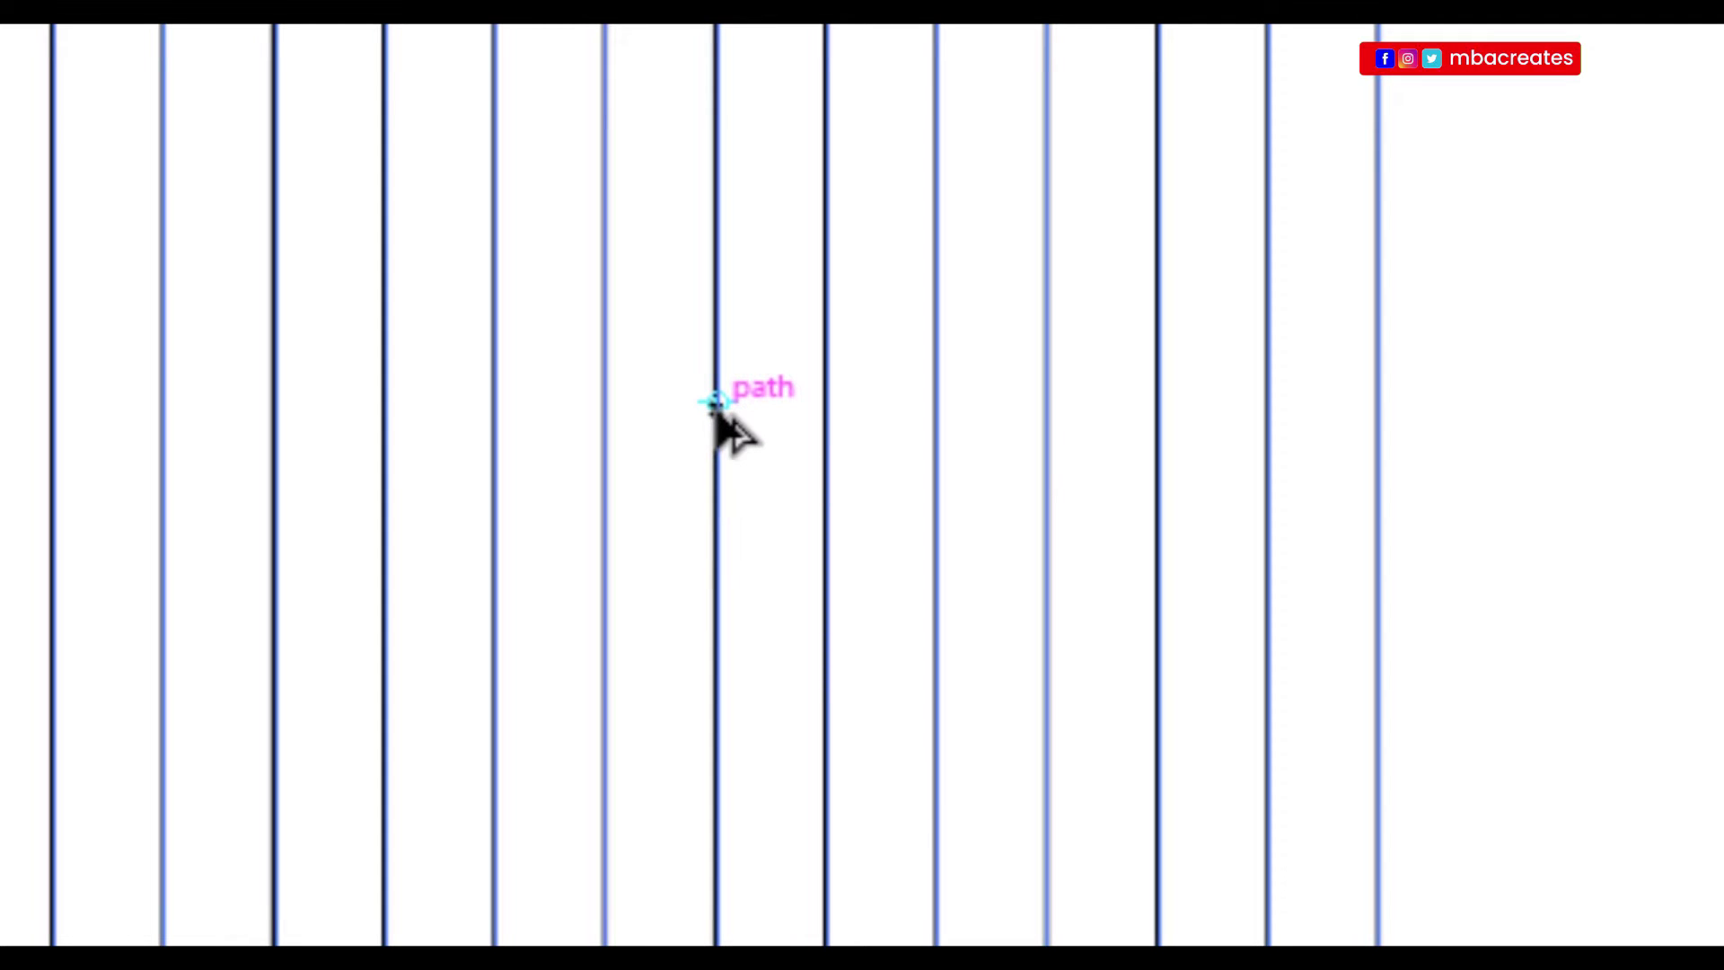
Copy the line group rotated 60° about its centre, then repeat it once with Ctrl+D.
{"action": "left_click", "coordinate": [716, 401], "text": "alt"}
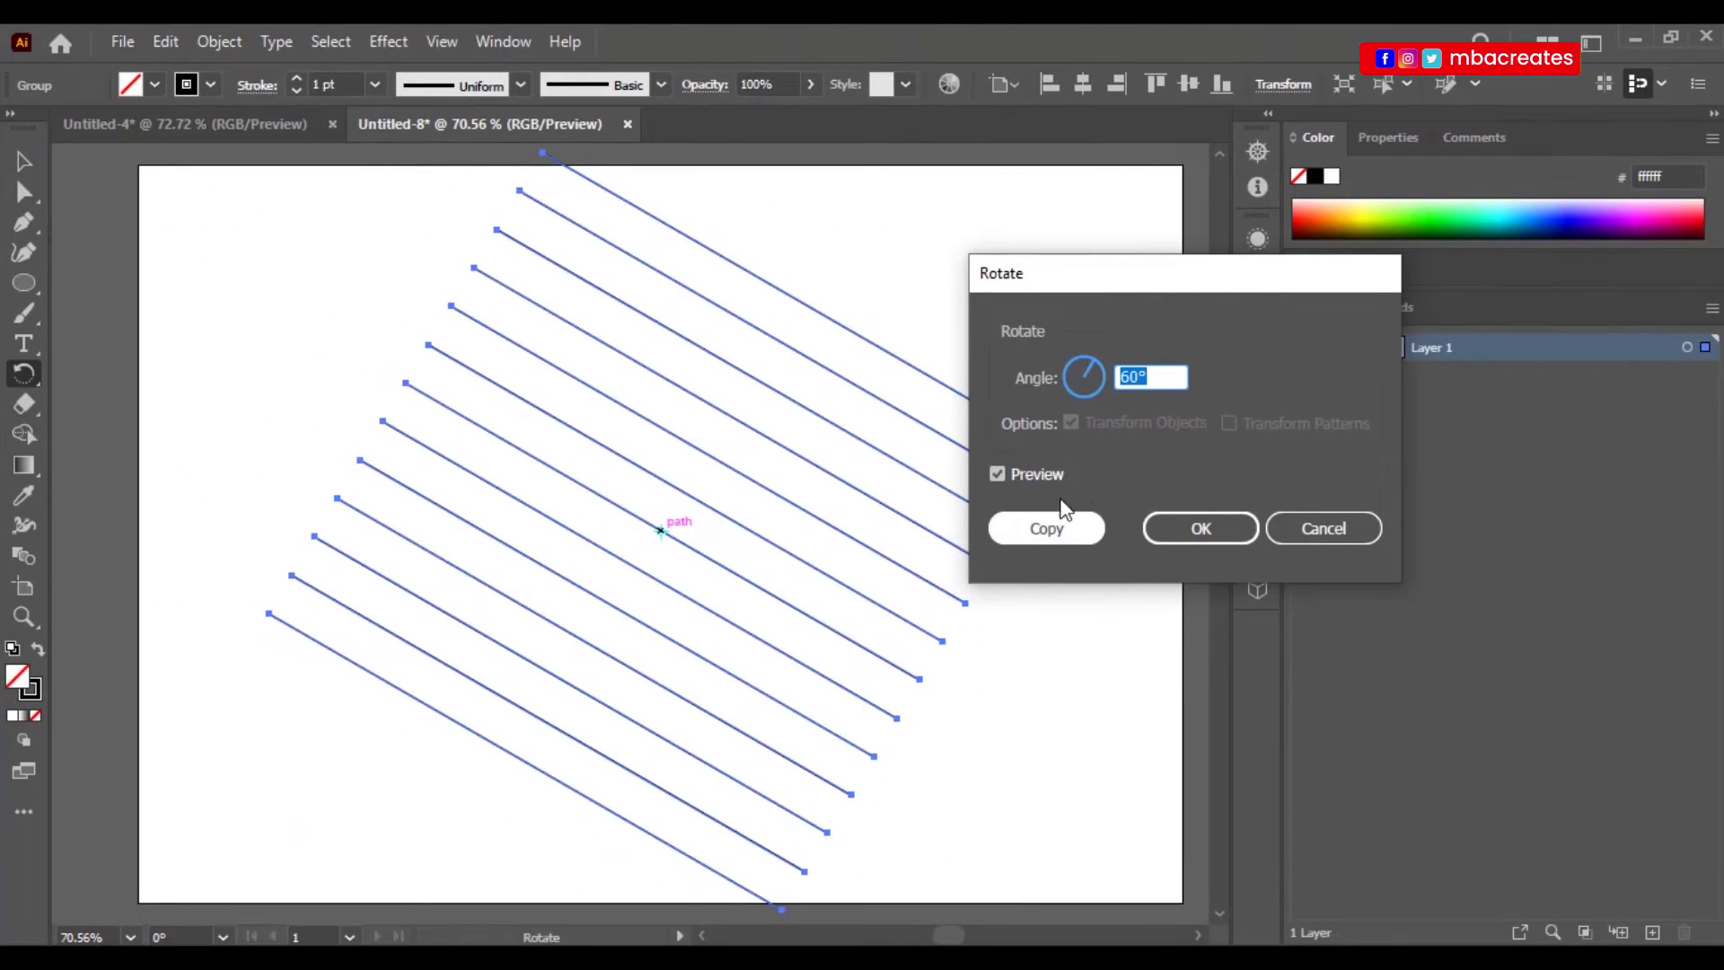
{"action": "left_click", "coordinate": [1157, 376]}
{"action": "key", "text": "BackSpace"}
{"action": "key", "text": "BackSpace"}
{"action": "key", "text": "BackSpace"}
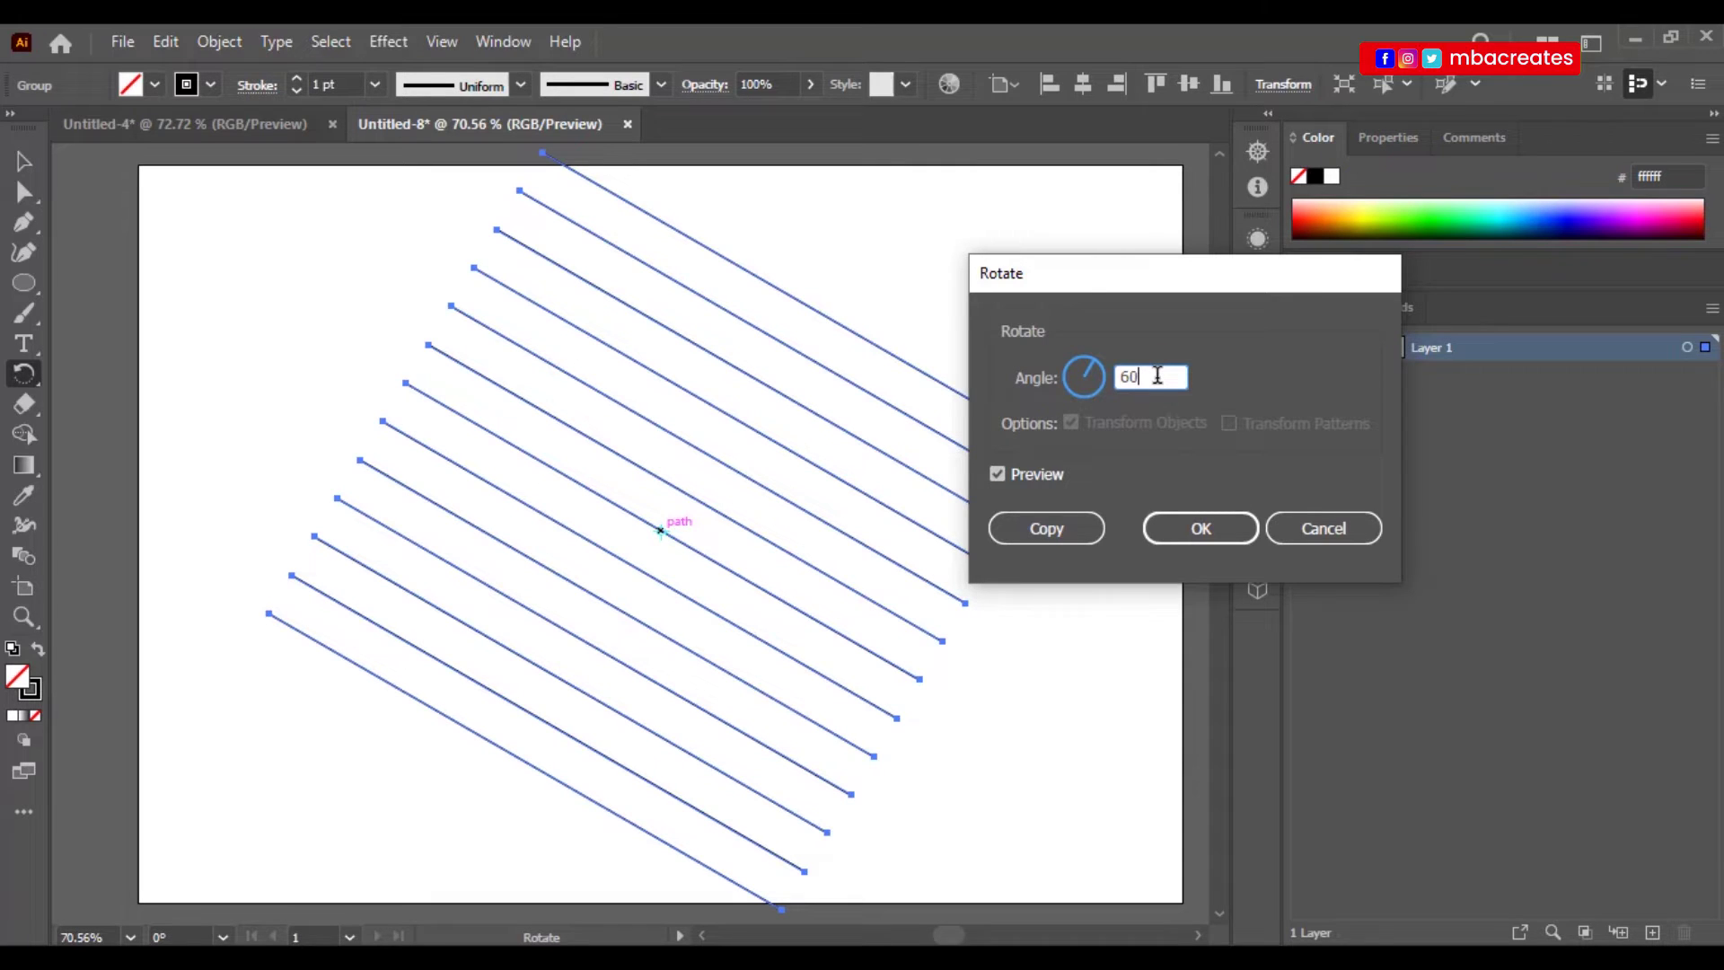
{"action": "type", "text": "60"}
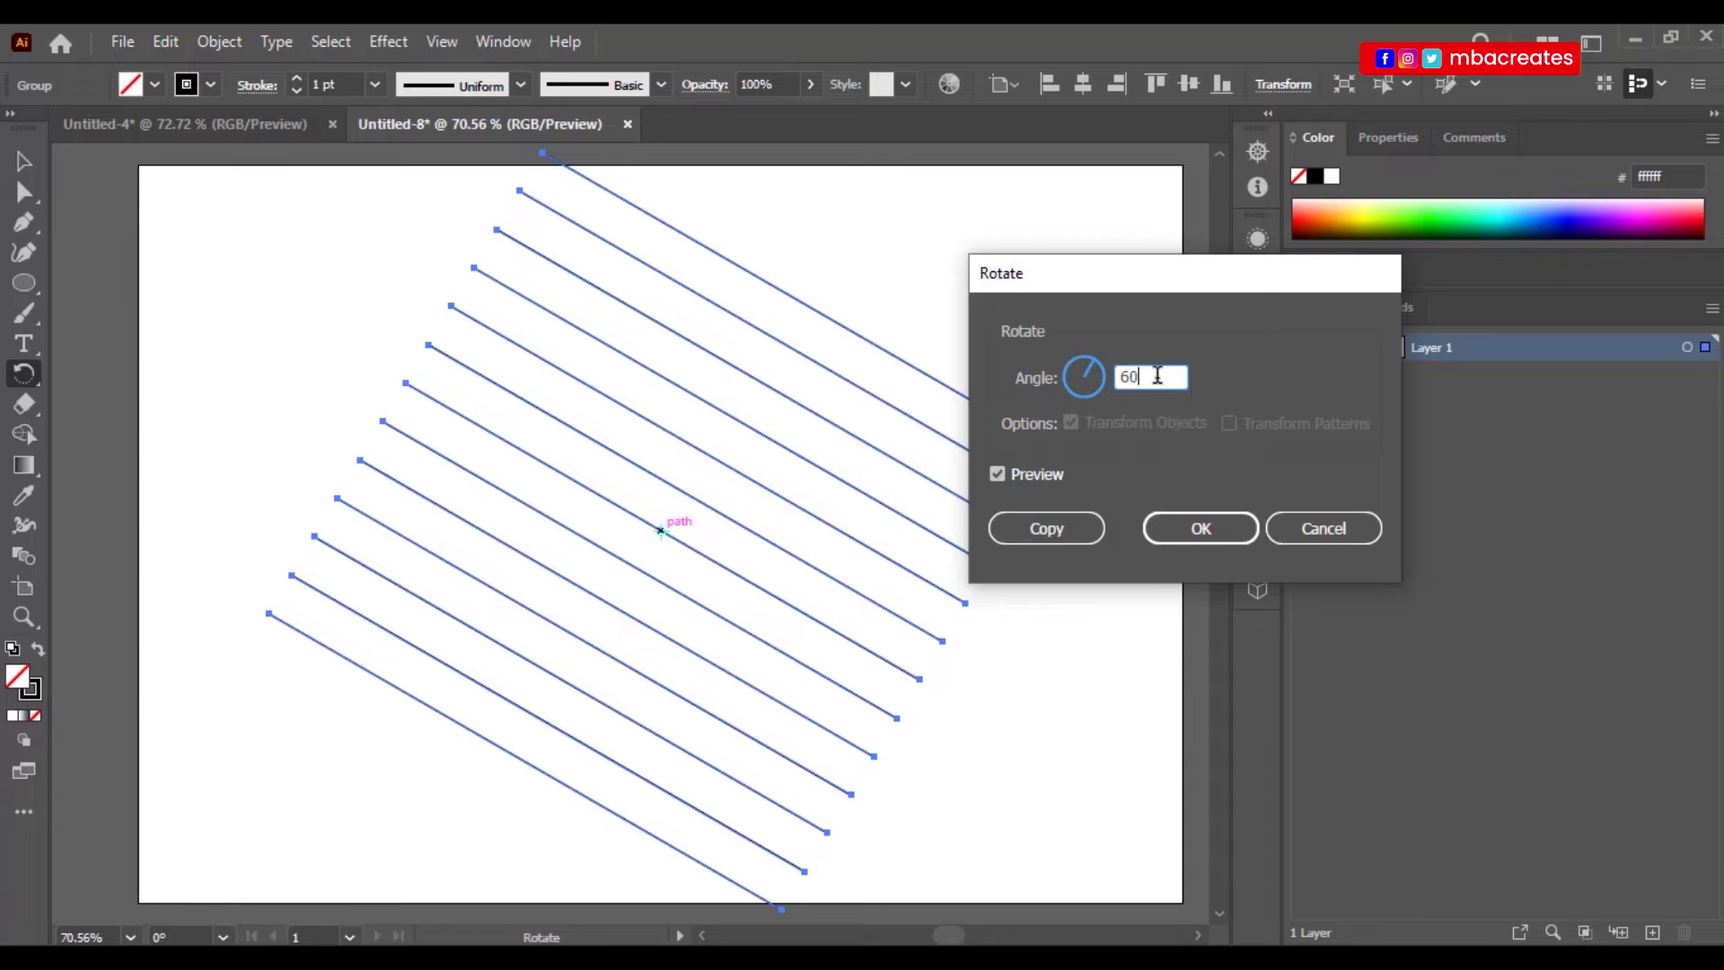
{"action": "left_click", "coordinate": [1047, 529]}
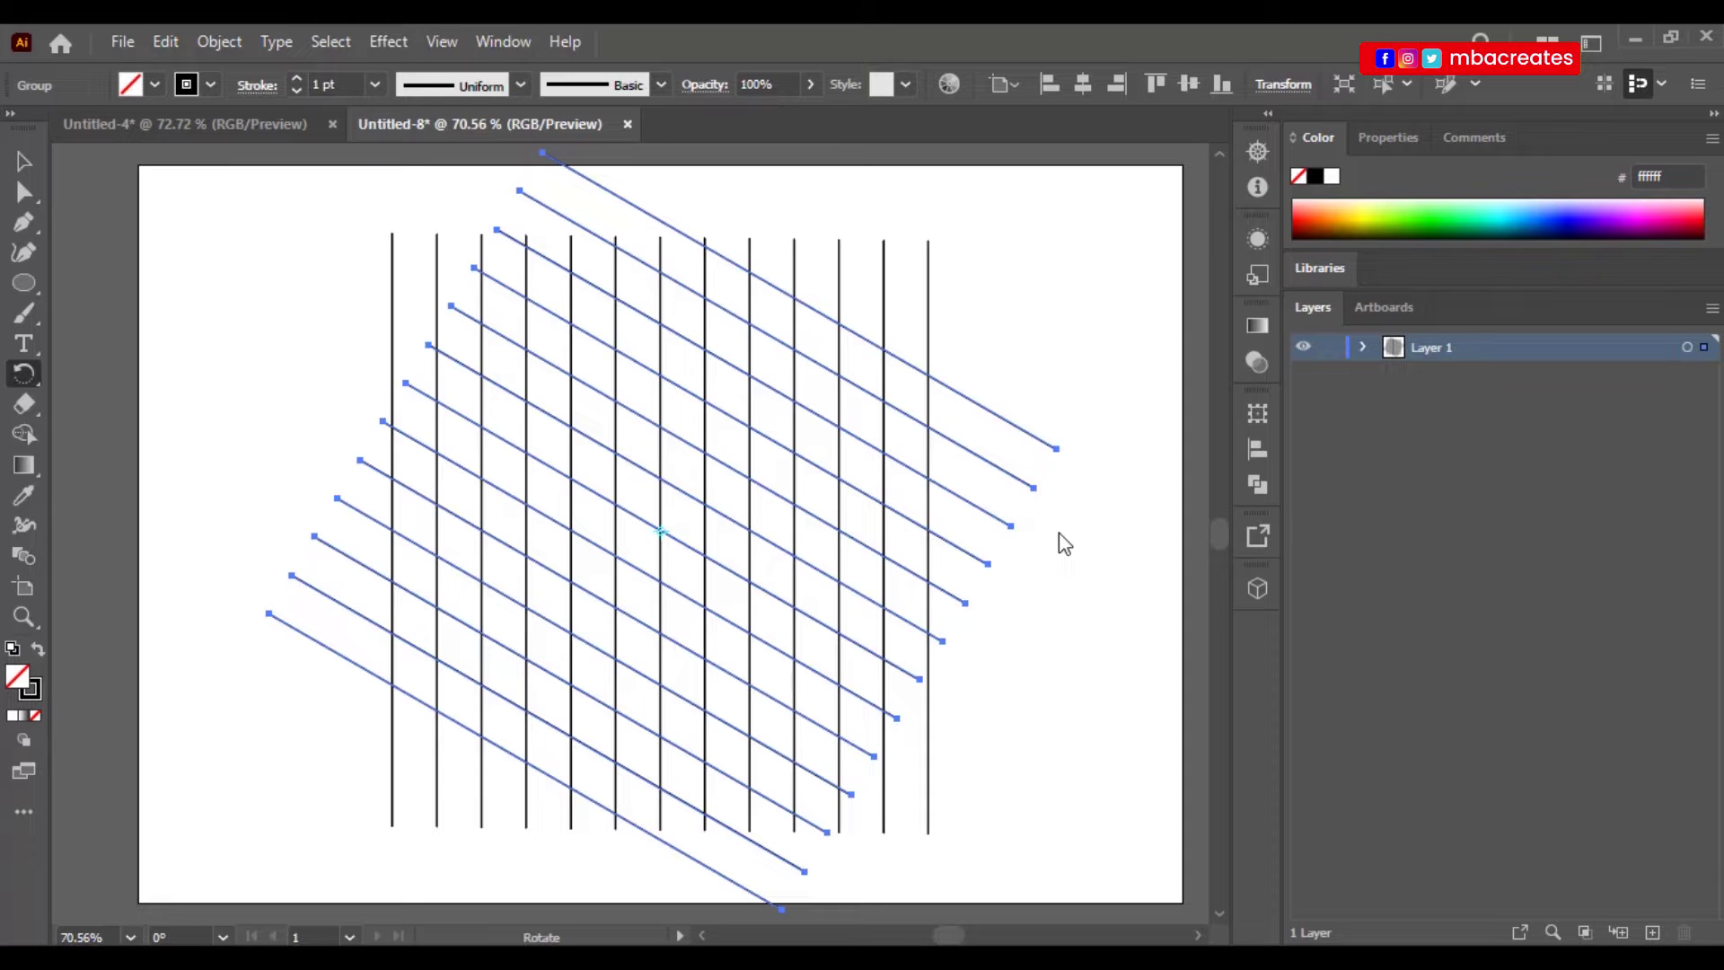
{"action": "key", "text": "ctrl+d"}
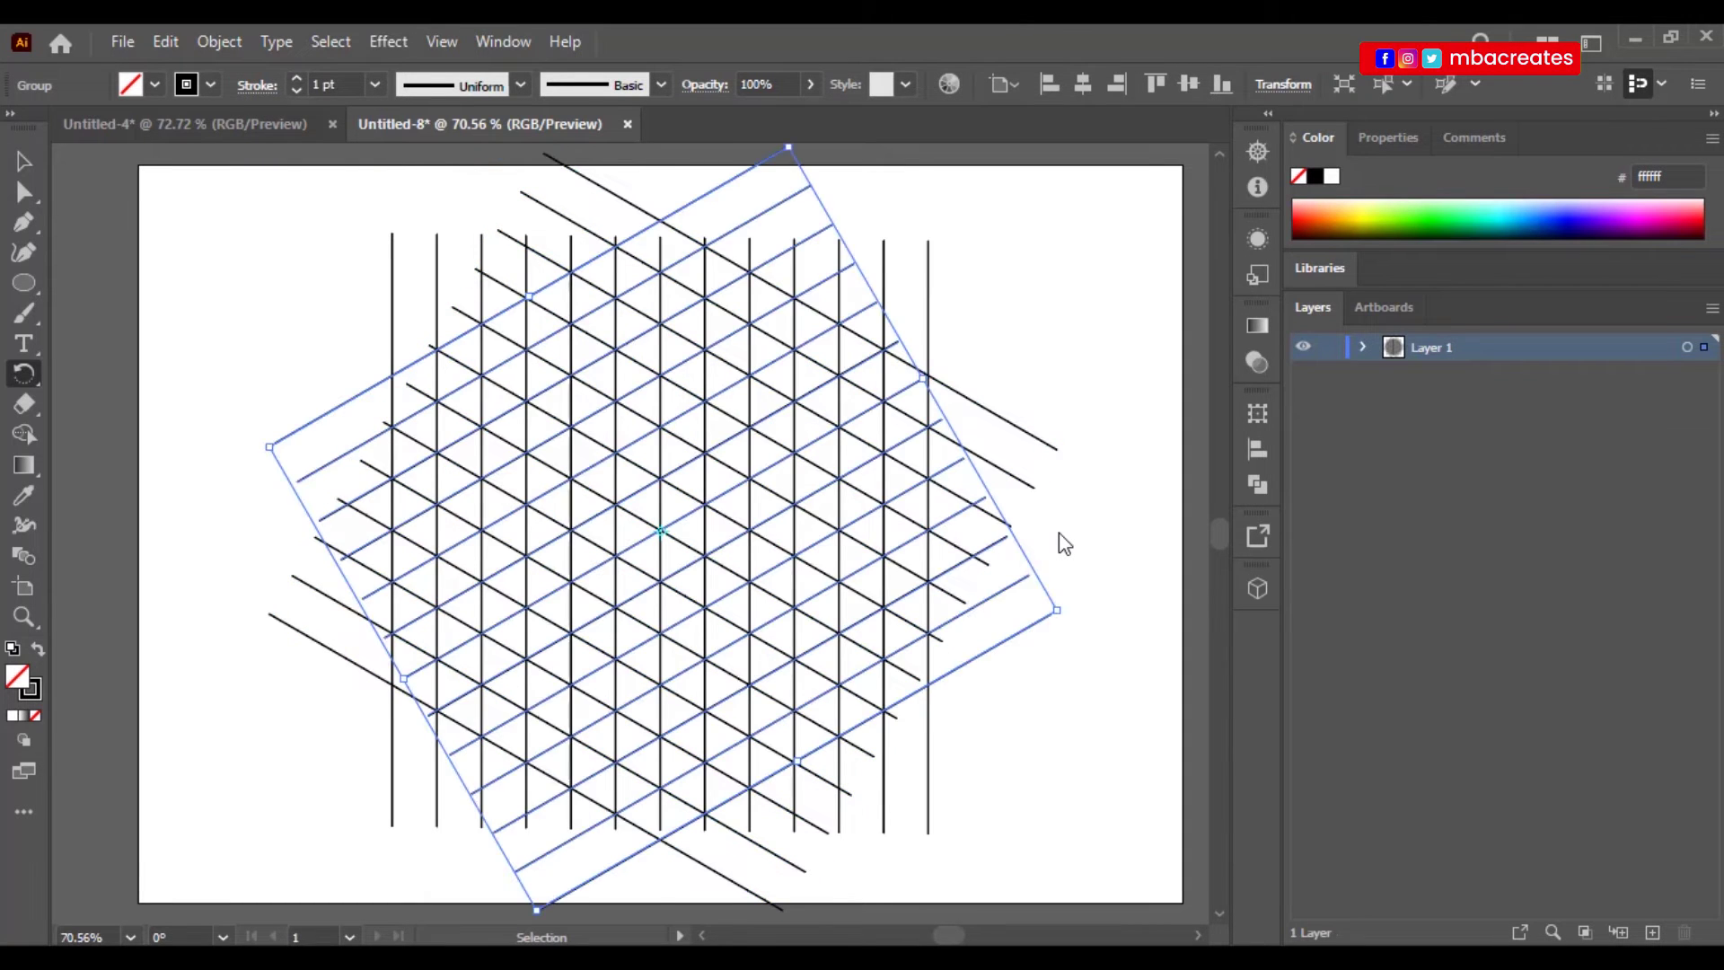
{"action": "key", "text": "r"}
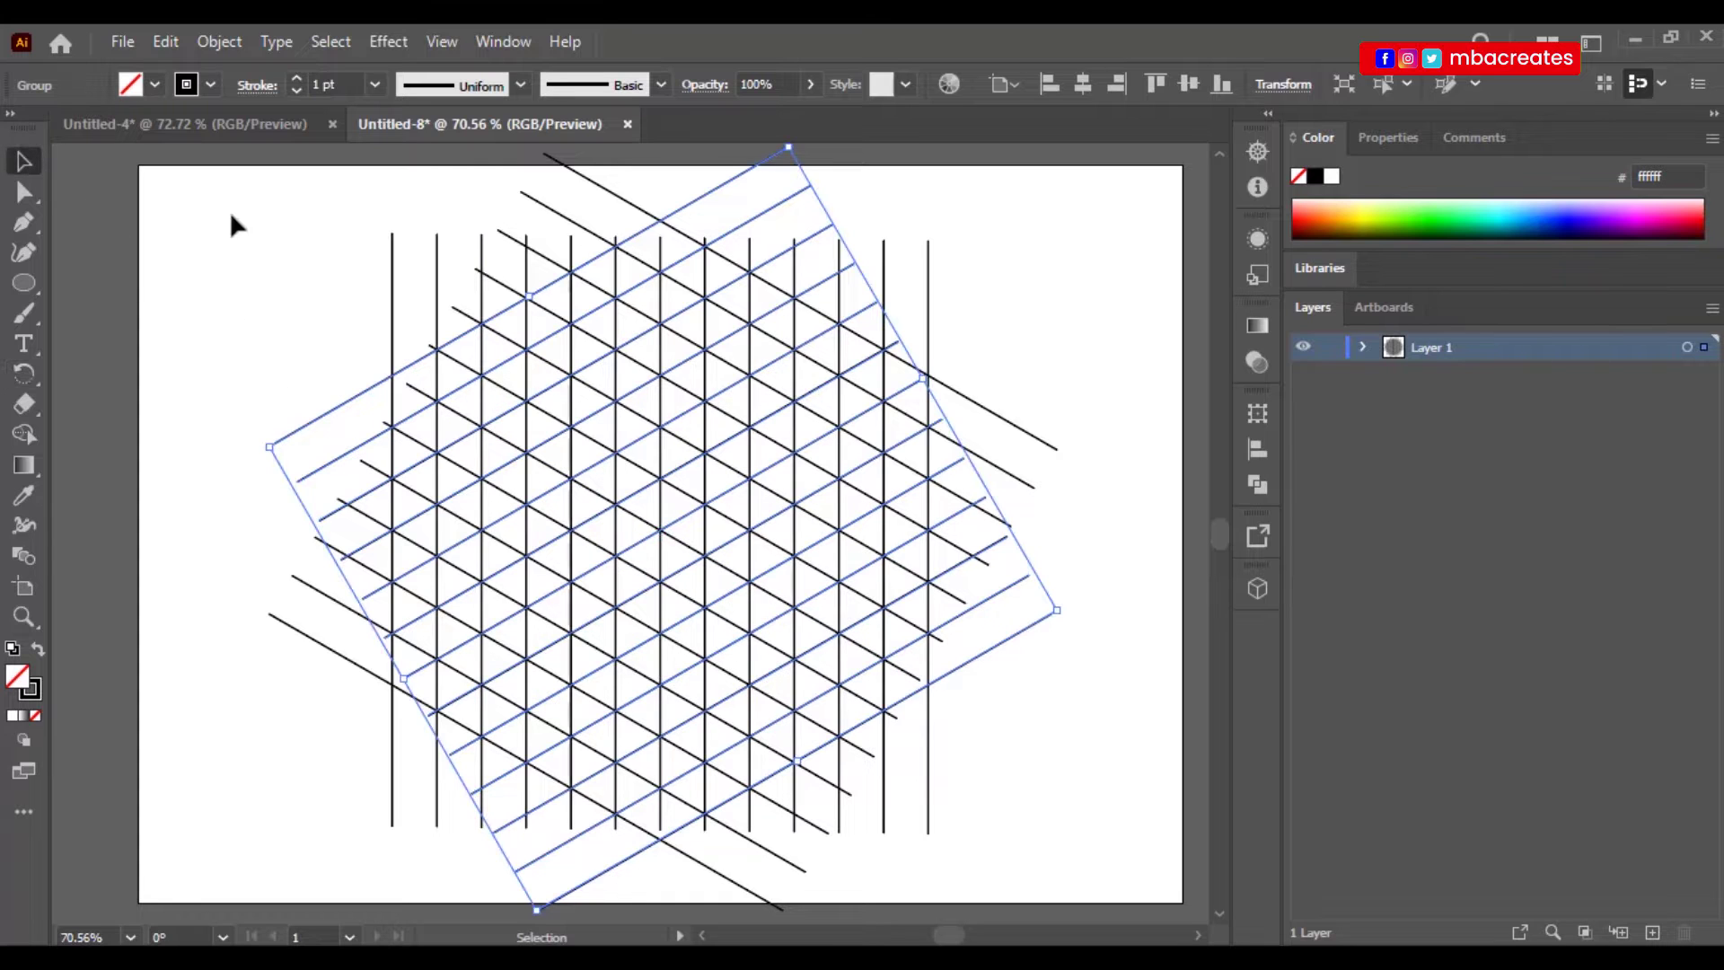
Merge an L-shaped band of grid triangles into one shape with the Shape Builder Tool.
{"action": "left_click_drag", "start_coordinate": [288, 192], "coordinate": [1101, 807]}
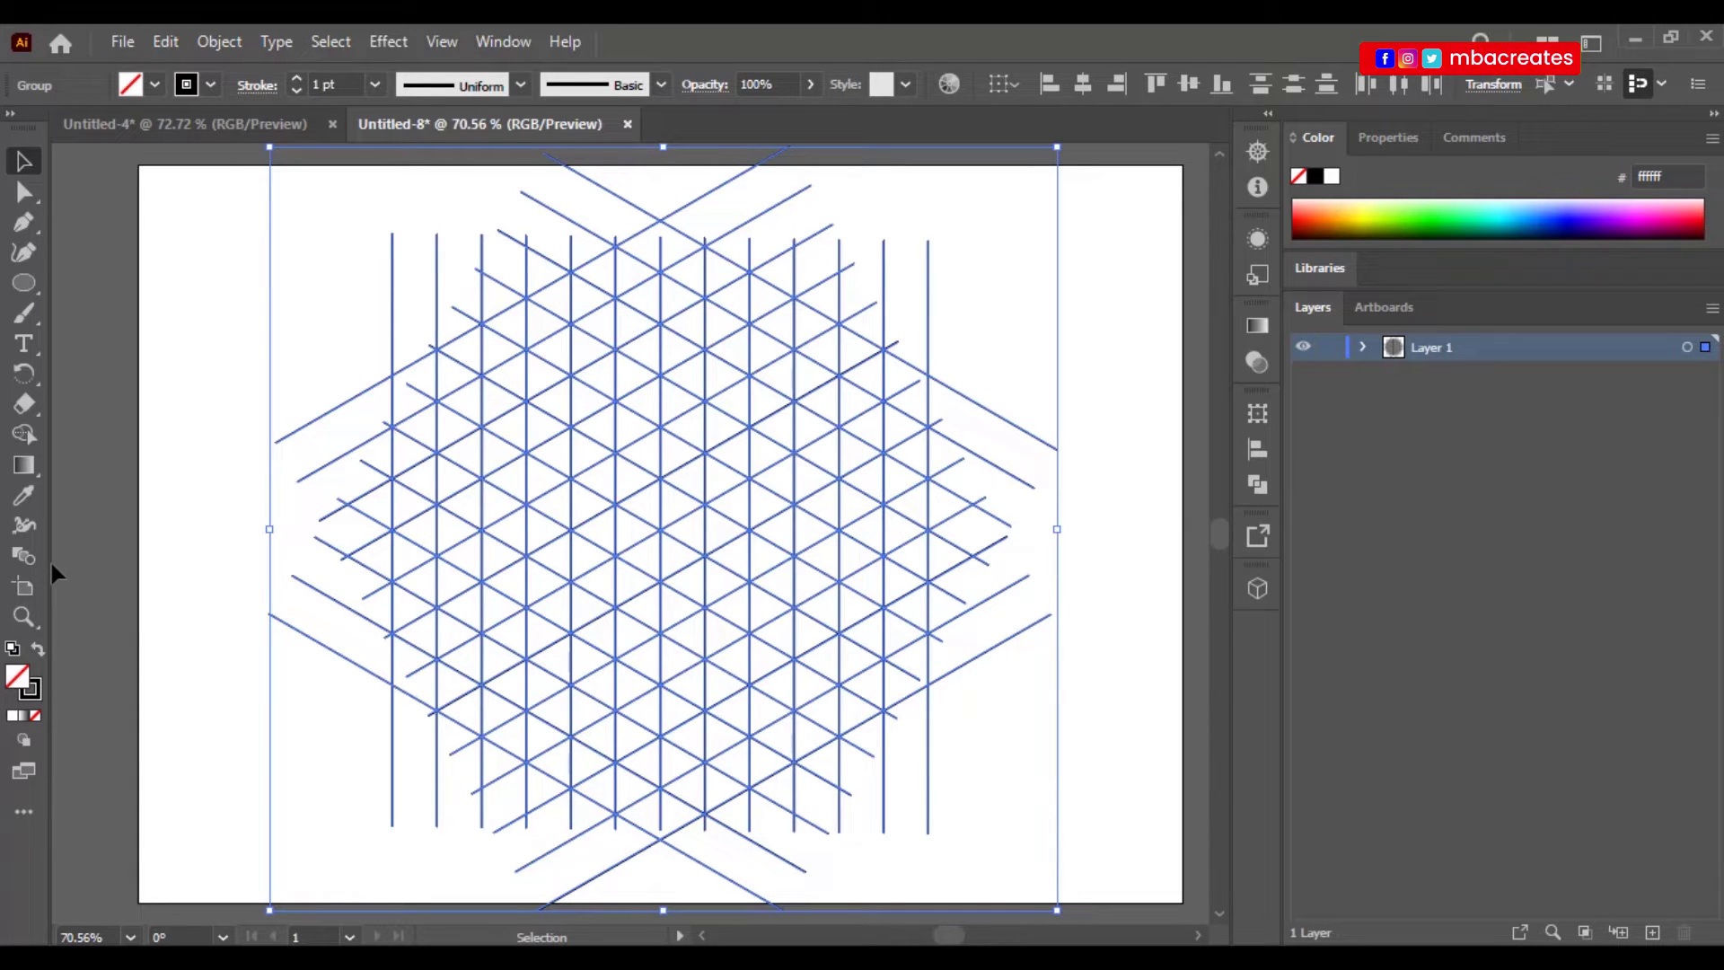
{"action": "left_click", "coordinate": [29, 435]}
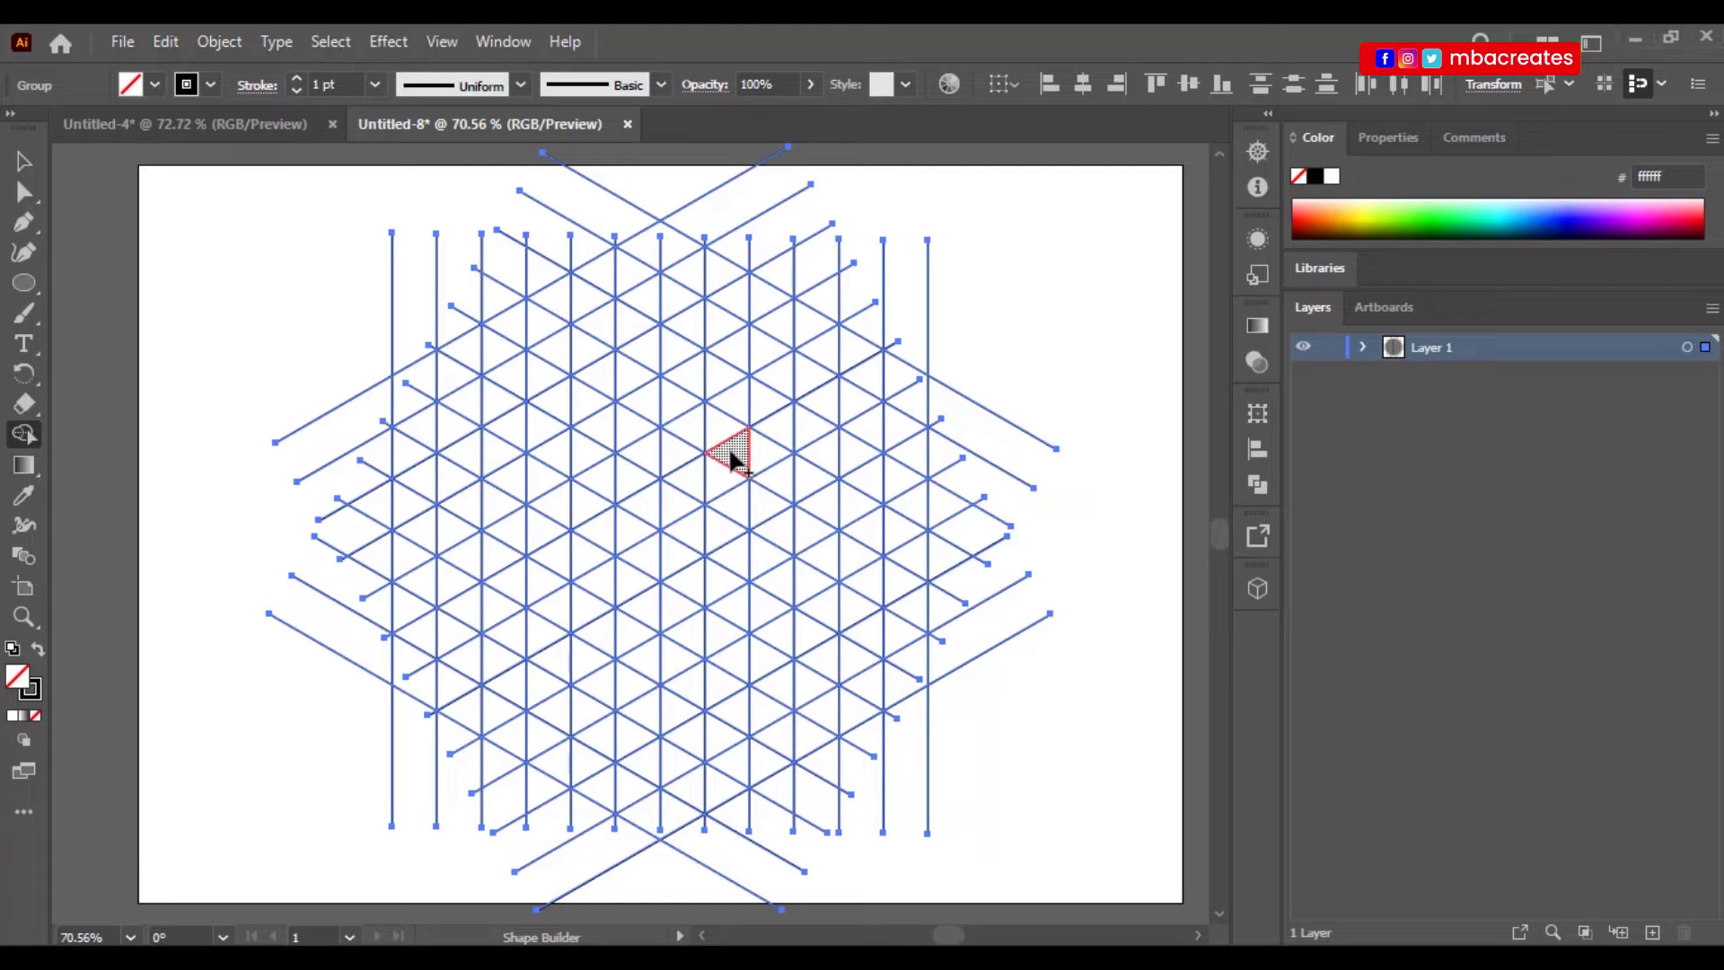
{"action": "left_click_drag", "start_coordinate": [733, 456], "coordinate": [672, 395]}
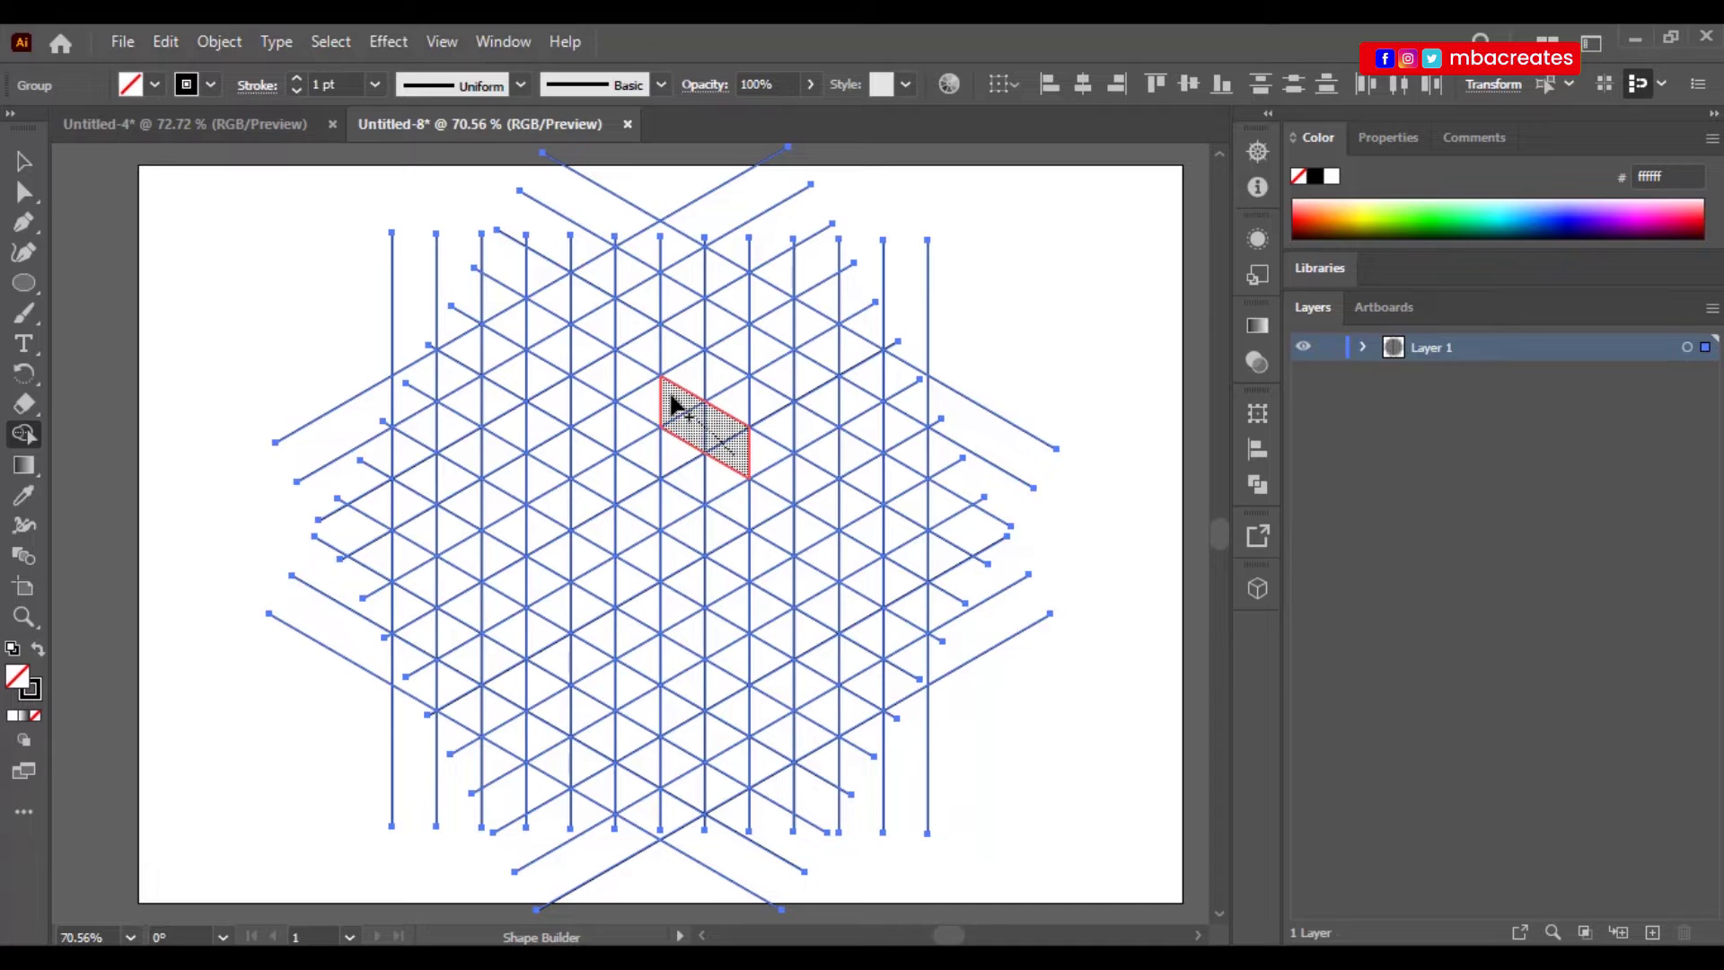
{"action": "left_click_drag", "start_coordinate": [672, 397], "coordinate": [550, 469]}
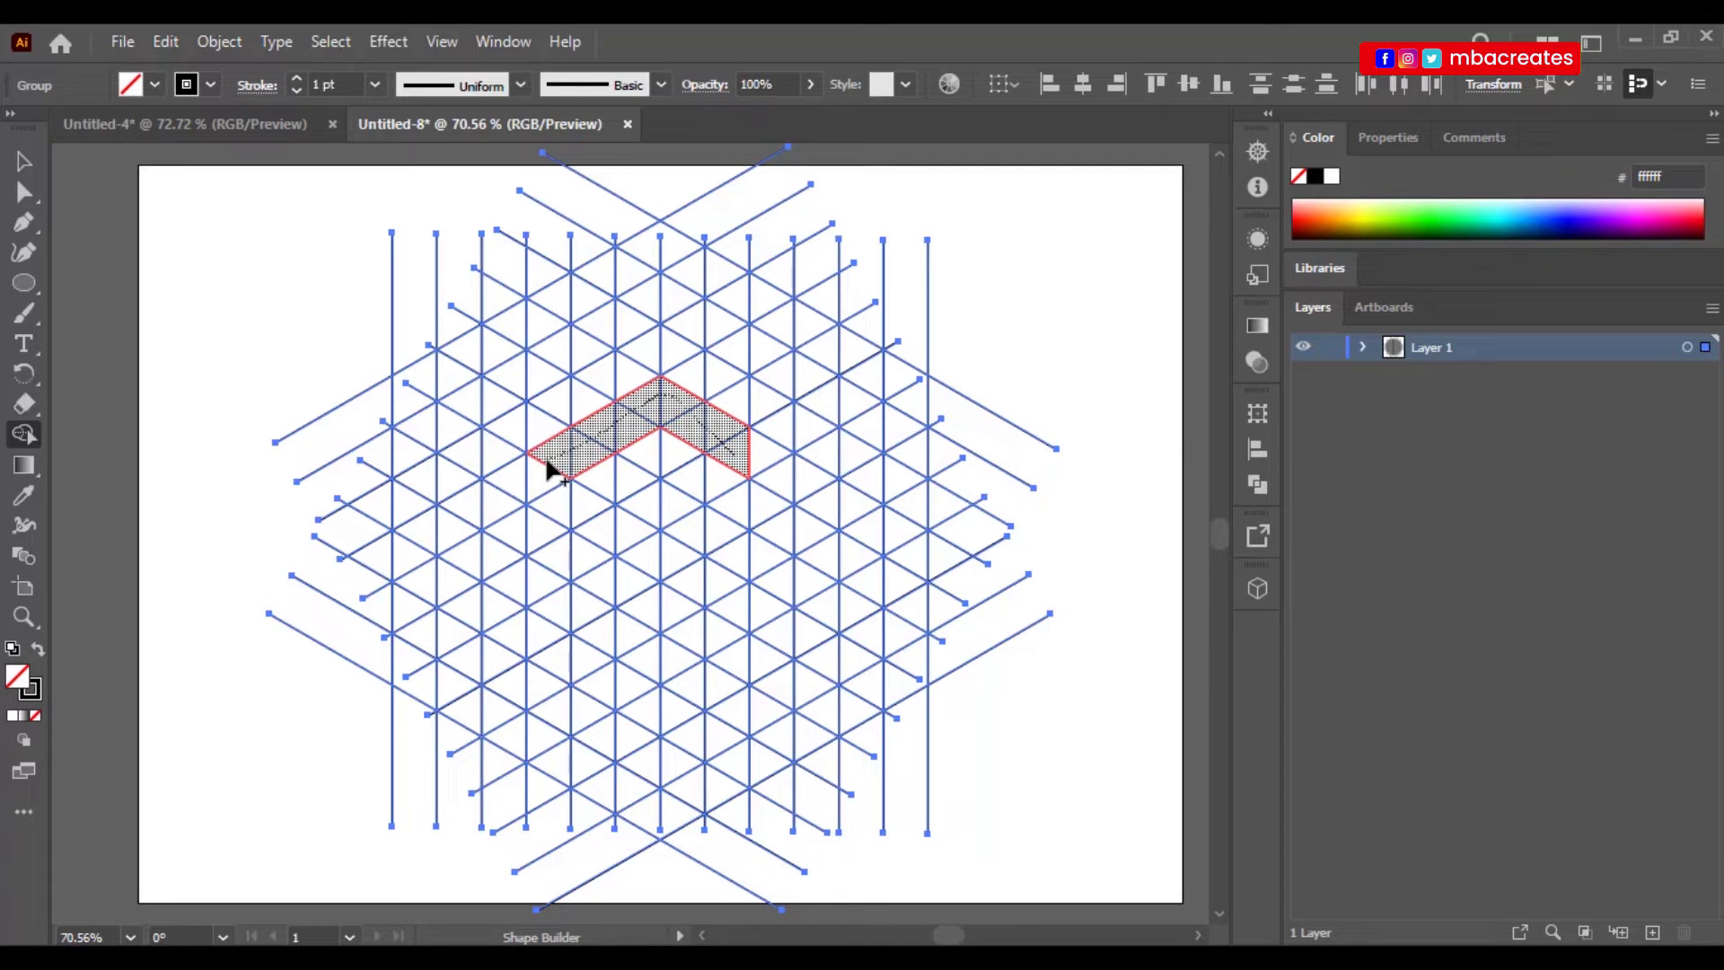
{"action": "mouse_move", "coordinate": [549, 469]}
{"action": "left_mouse_down"}
{"action": "mouse_move", "coordinate": [500, 491]}
{"action": "mouse_move", "coordinate": [503, 711]}
{"action": "left_mouse_up"}
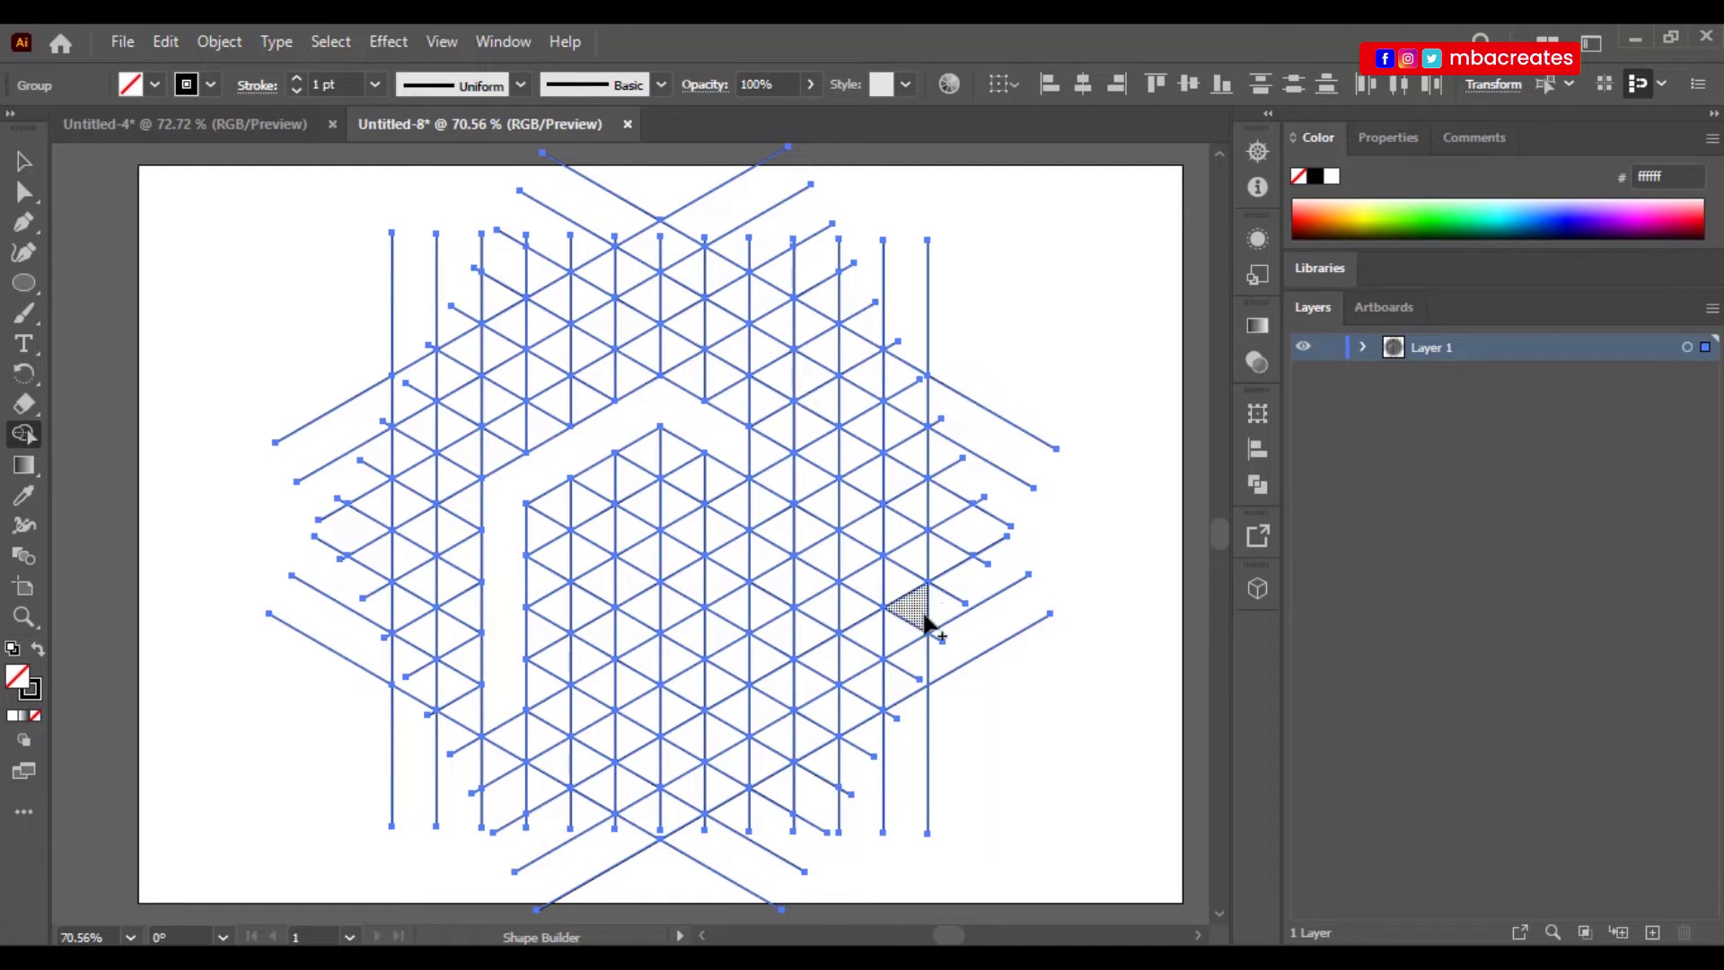
{"action": "left_click", "coordinate": [698, 417]}
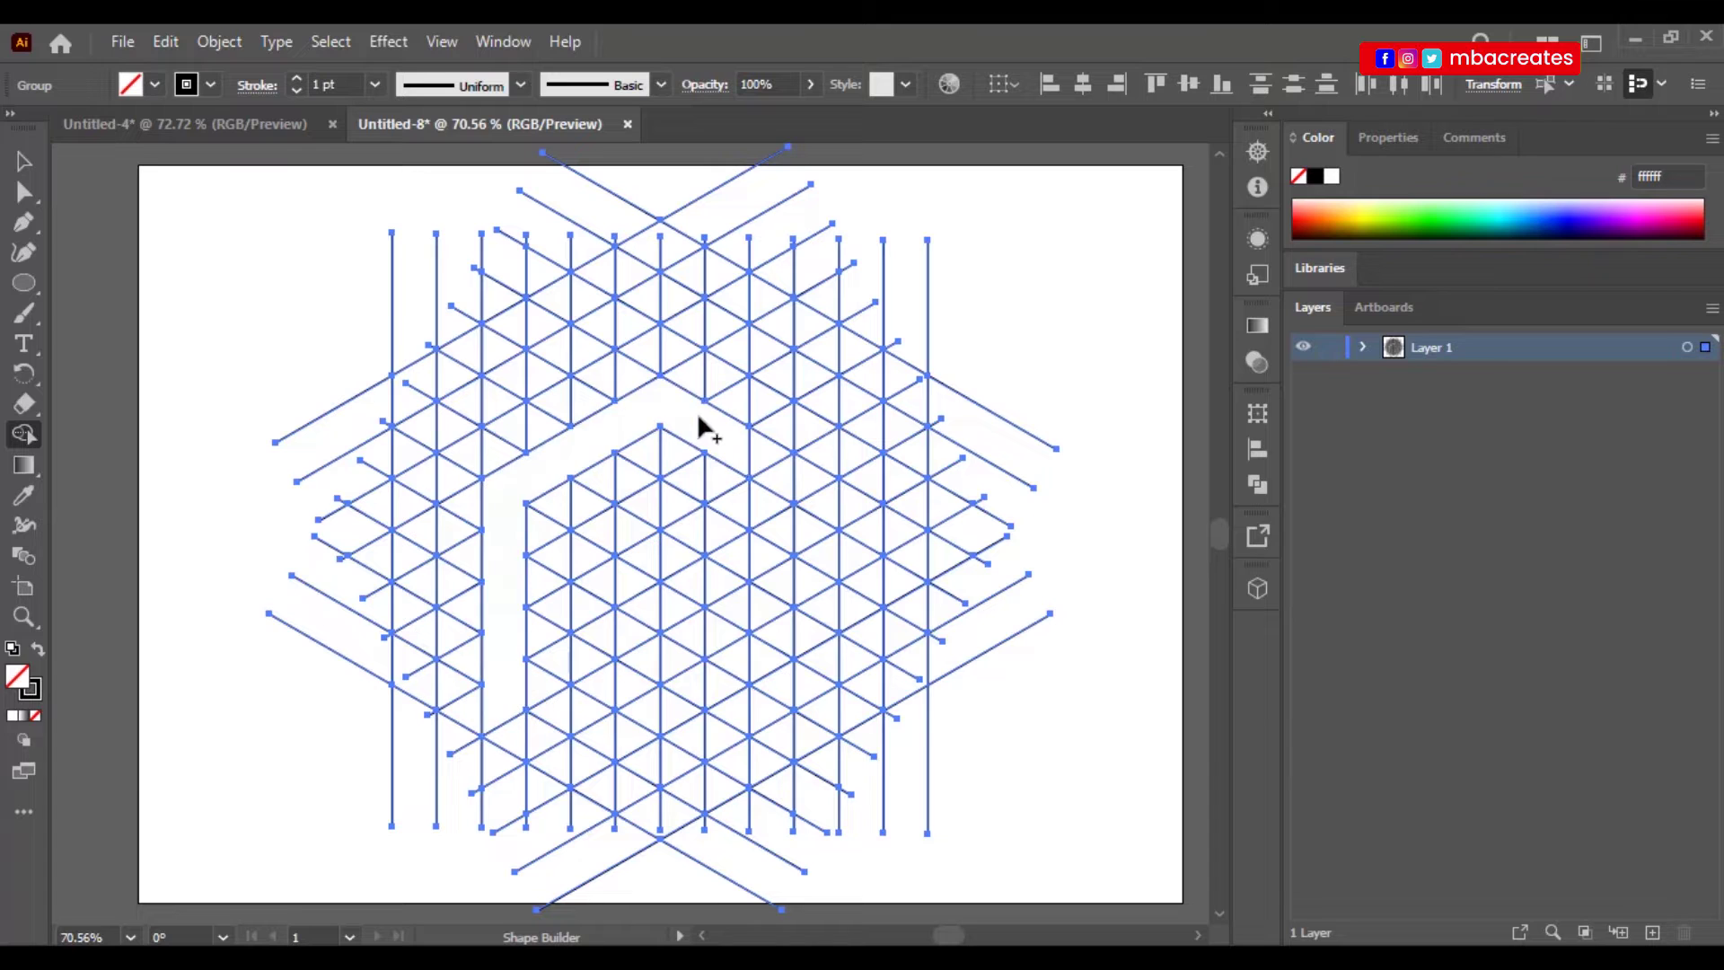
{"action": "left_click", "coordinate": [615, 444]}
Ungroup the grid lines and select the merged L-shaped shape.
{"action": "key", "text": "v"}
{"action": "right_click", "coordinate": [728, 463]}
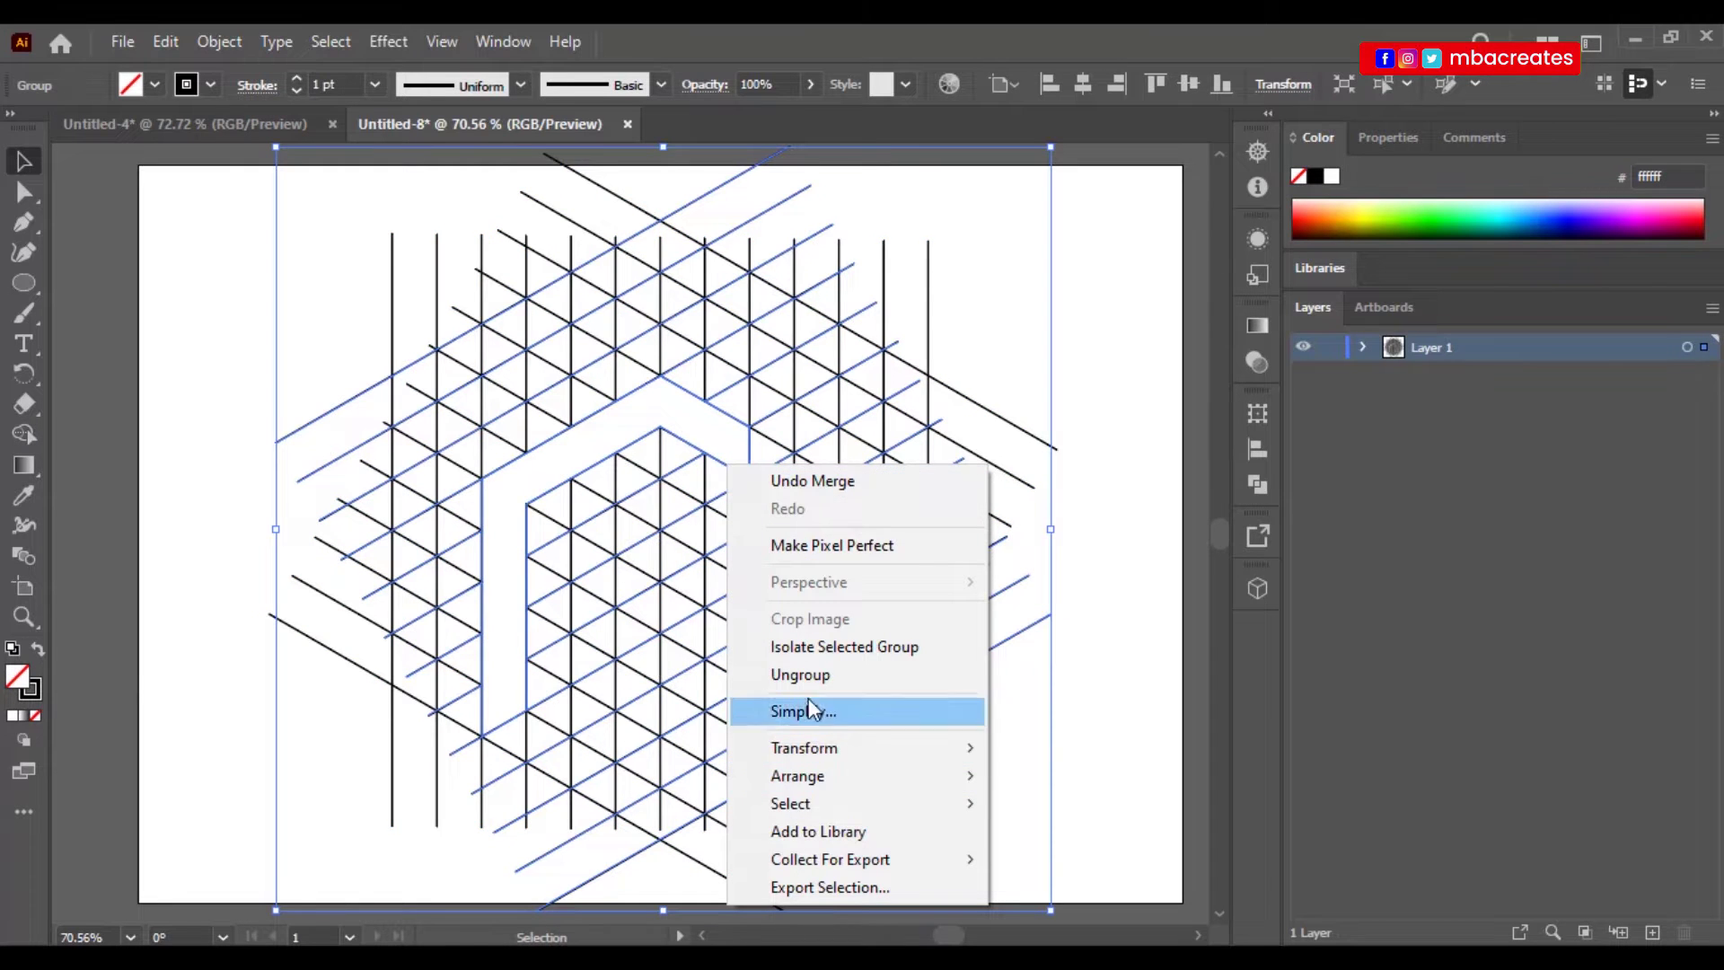
{"action": "left_click", "coordinate": [819, 675]}
{"action": "left_click", "coordinate": [1115, 332]}
{"action": "left_click", "coordinate": [710, 451]}
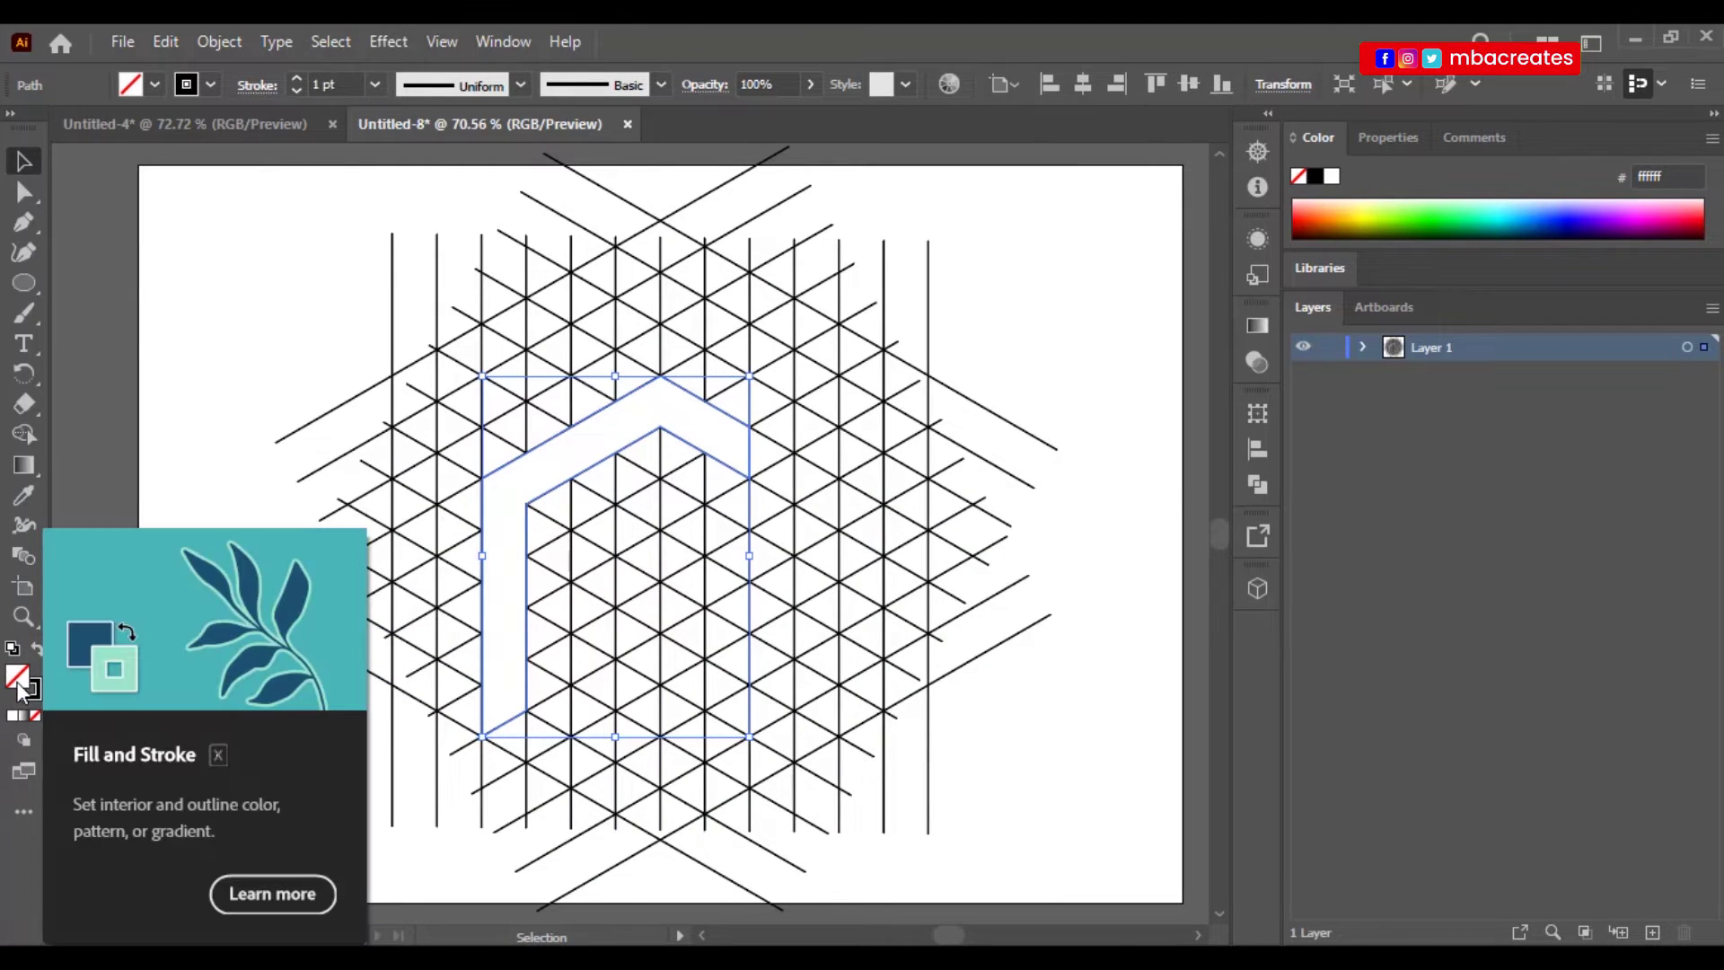
Fill the L-shaped shape with black and reselect it.
{"action": "left_click", "coordinate": [152, 84]}
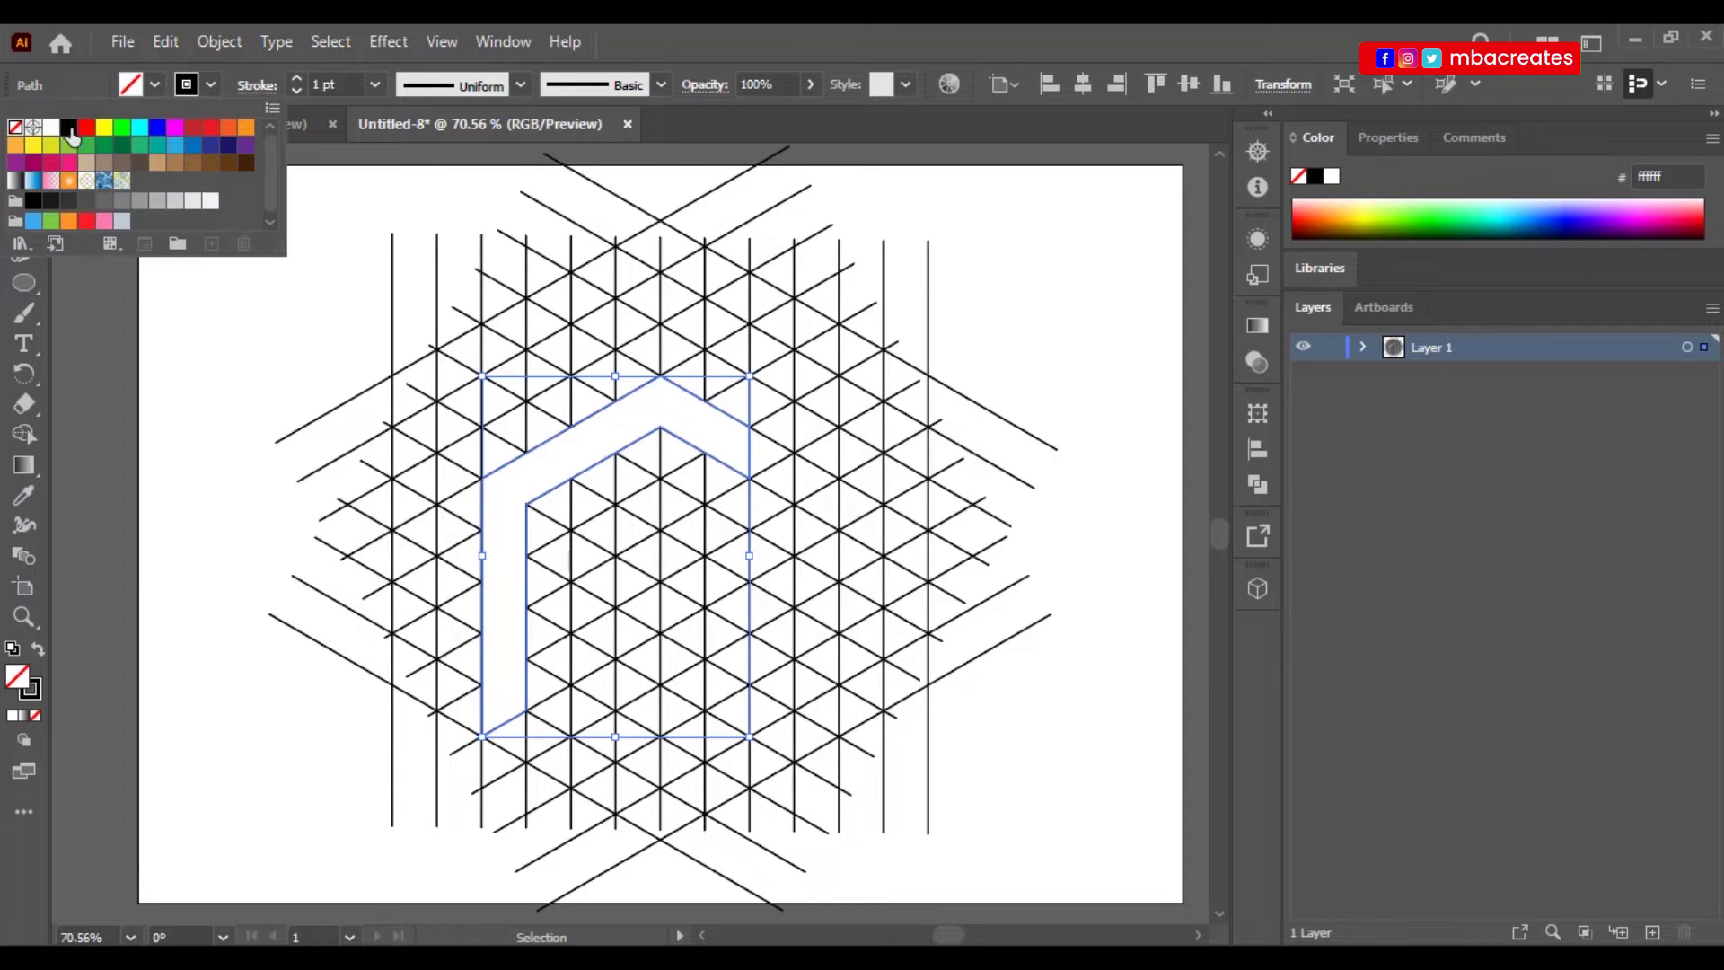
{"action": "left_click", "coordinate": [68, 126]}
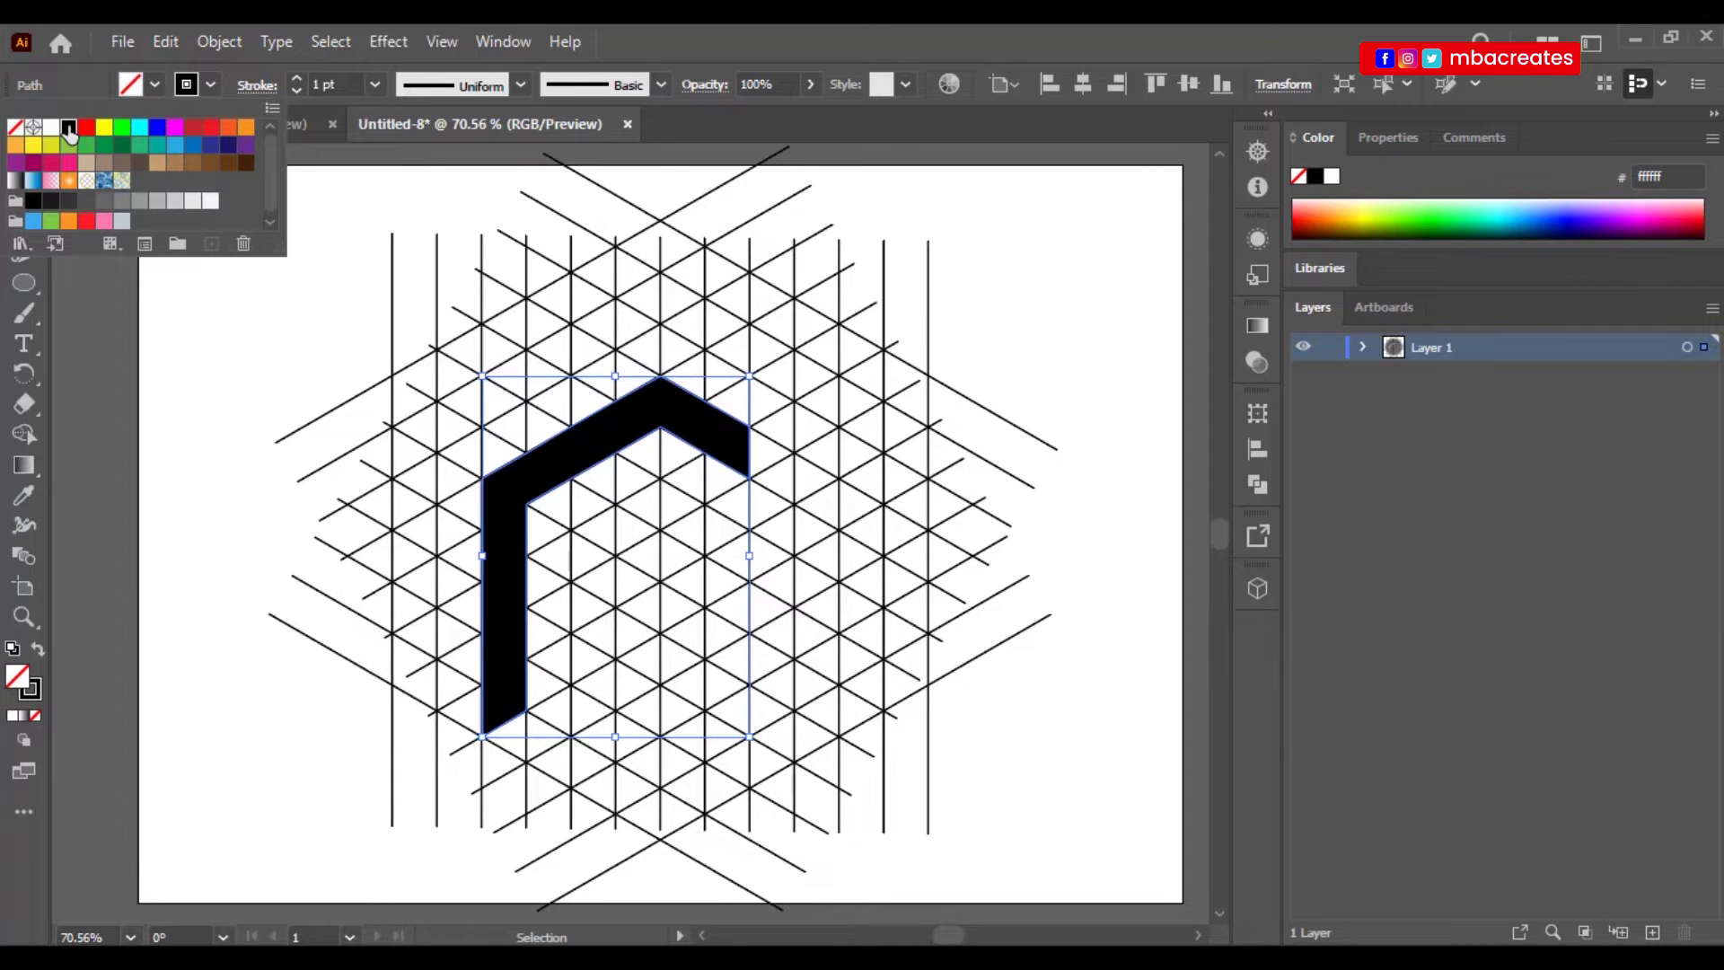
{"action": "left_click", "coordinate": [1075, 298]}
{"action": "left_click", "coordinate": [1071, 293]}
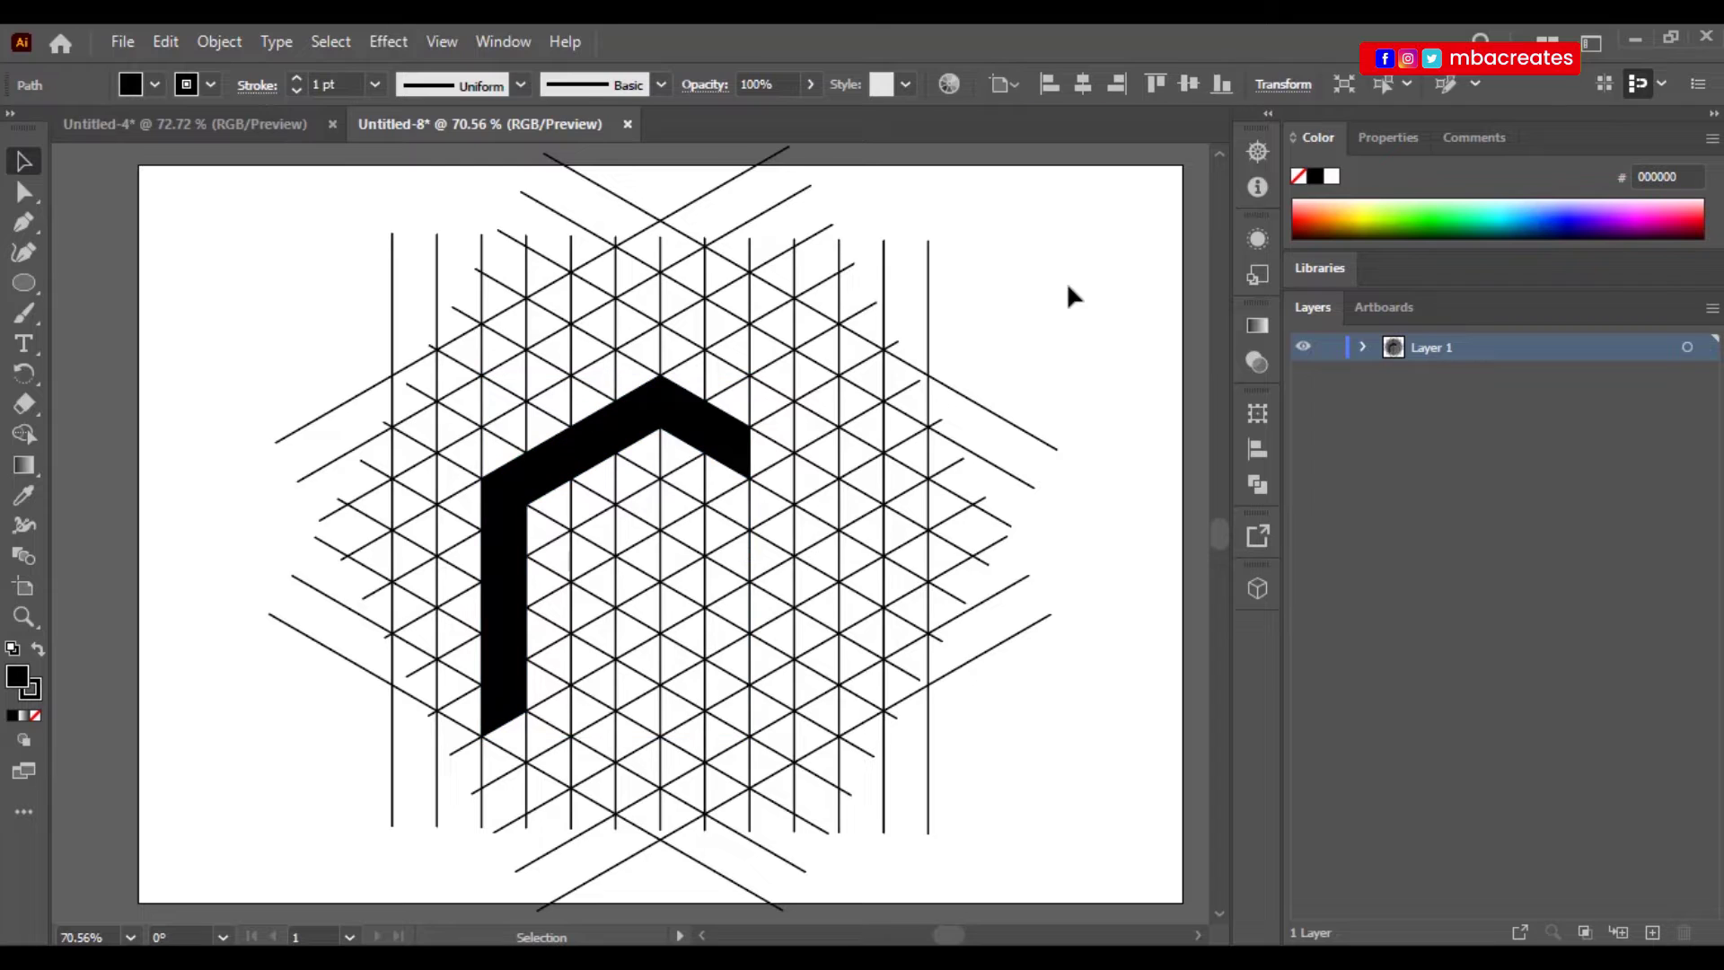
{"action": "left_click", "coordinate": [675, 415]}
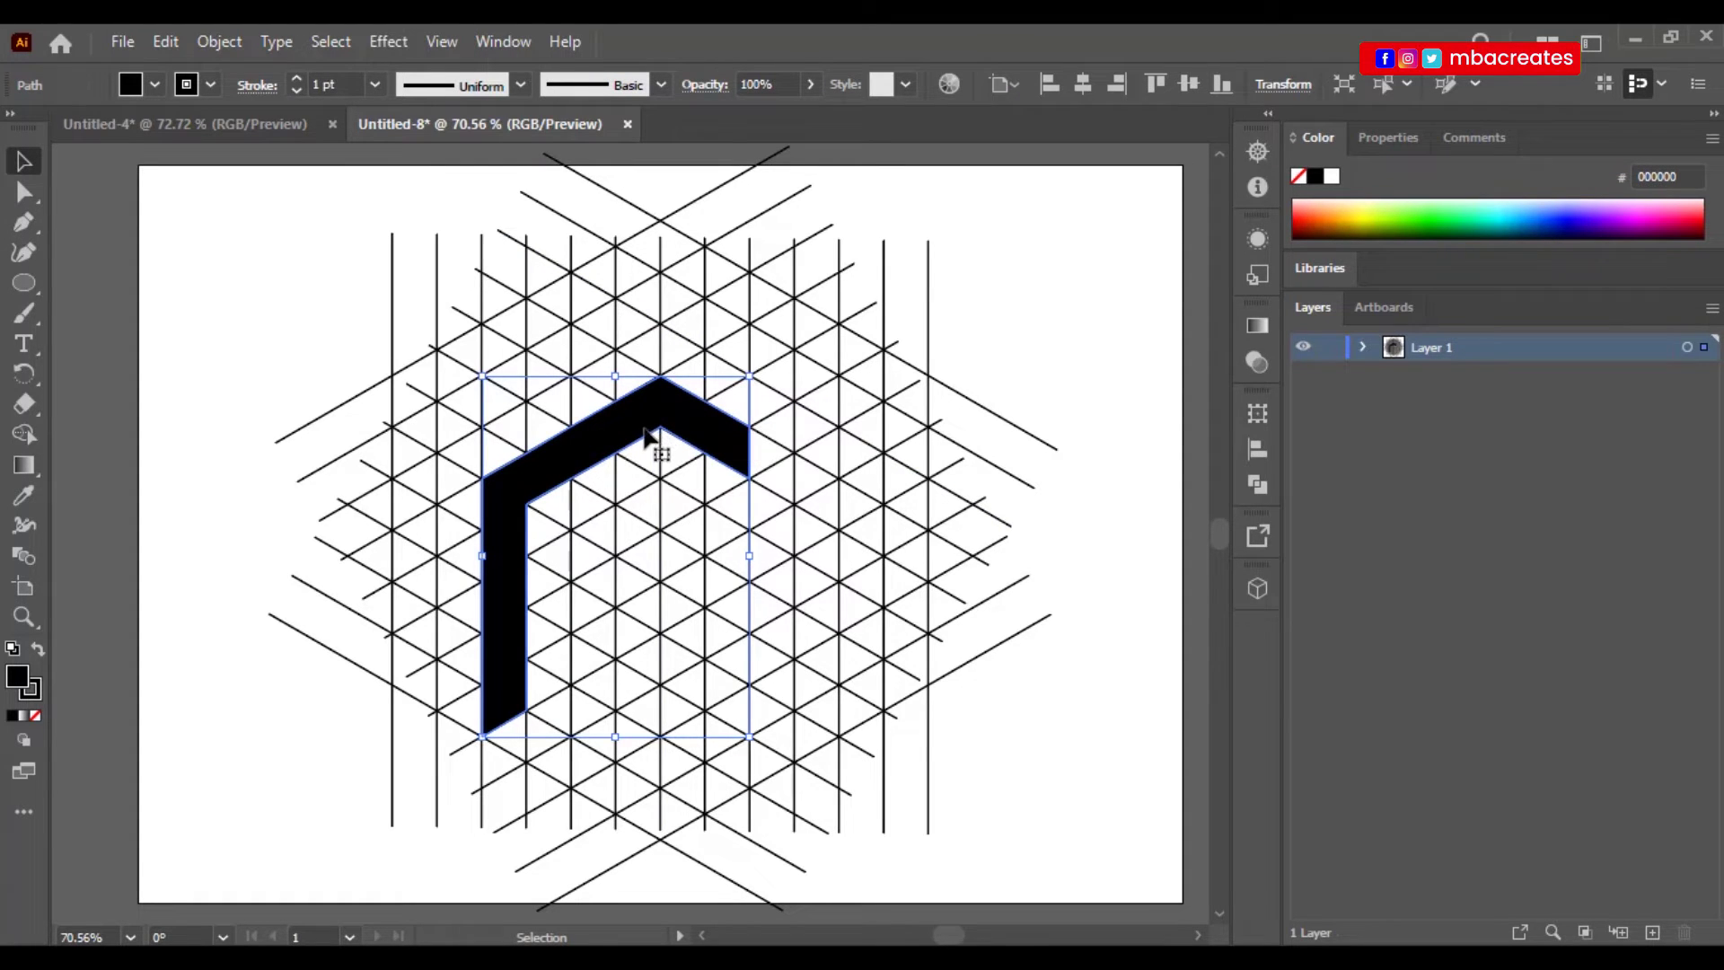
Apply a linear gradient from green to black to the shape and close the Gradient panel.
{"action": "left_click", "coordinate": [1257, 325]}
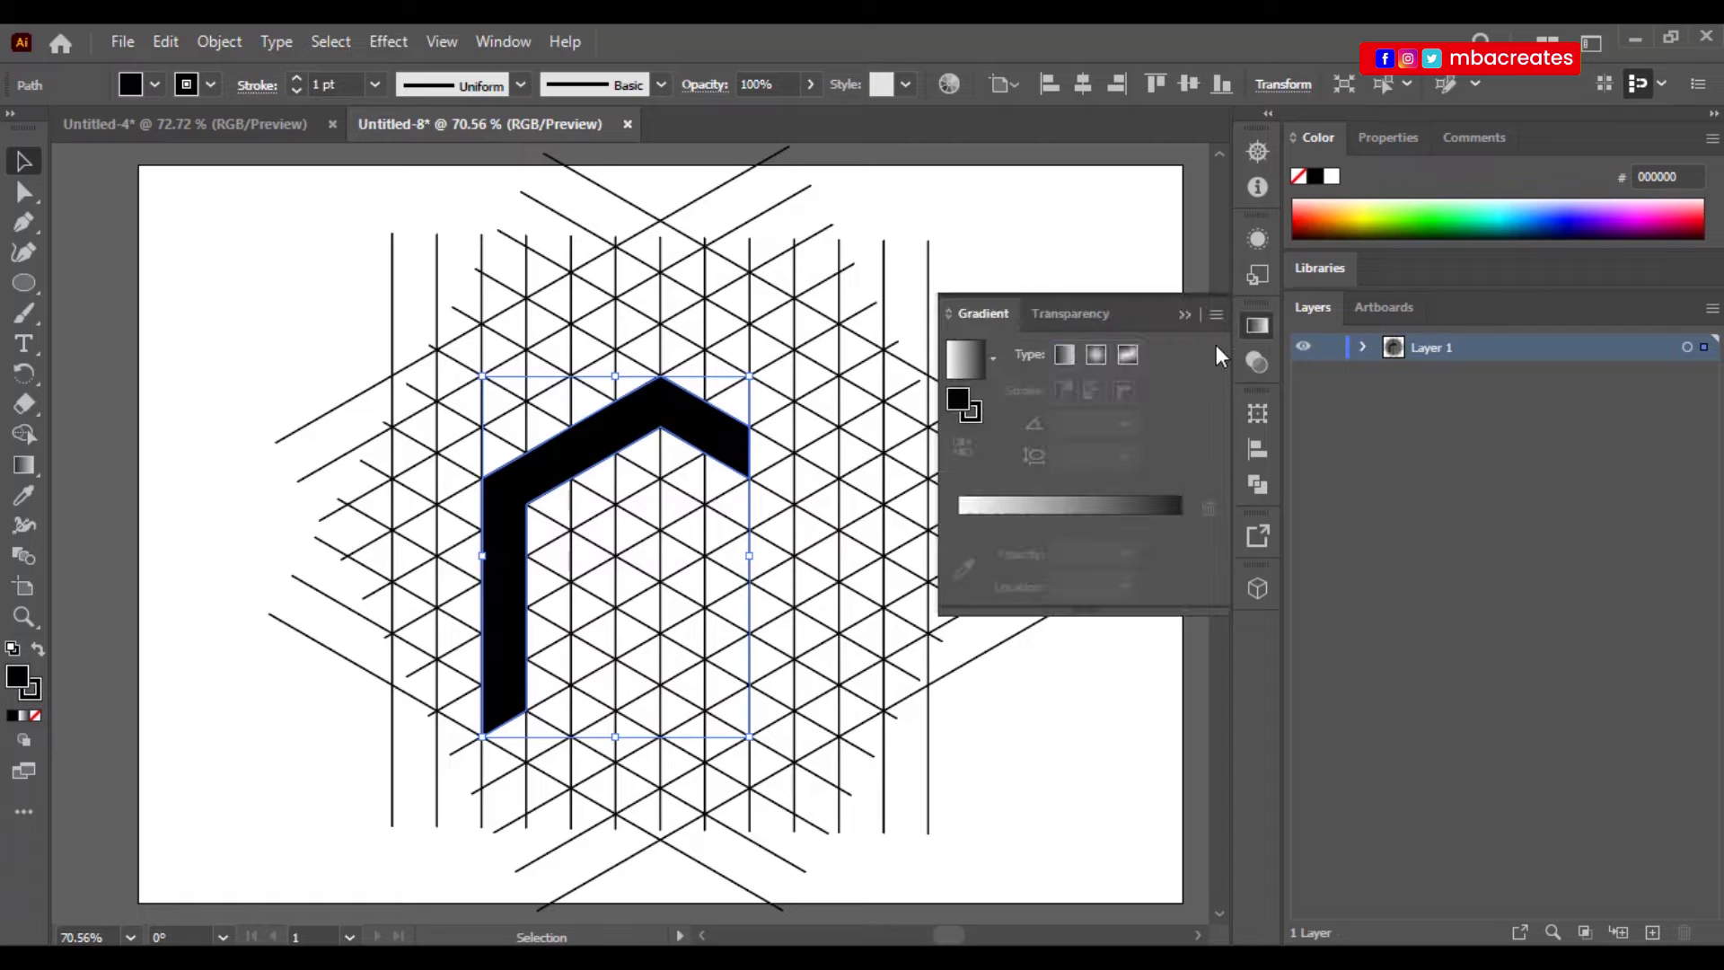
{"action": "left_click", "coordinate": [958, 368]}
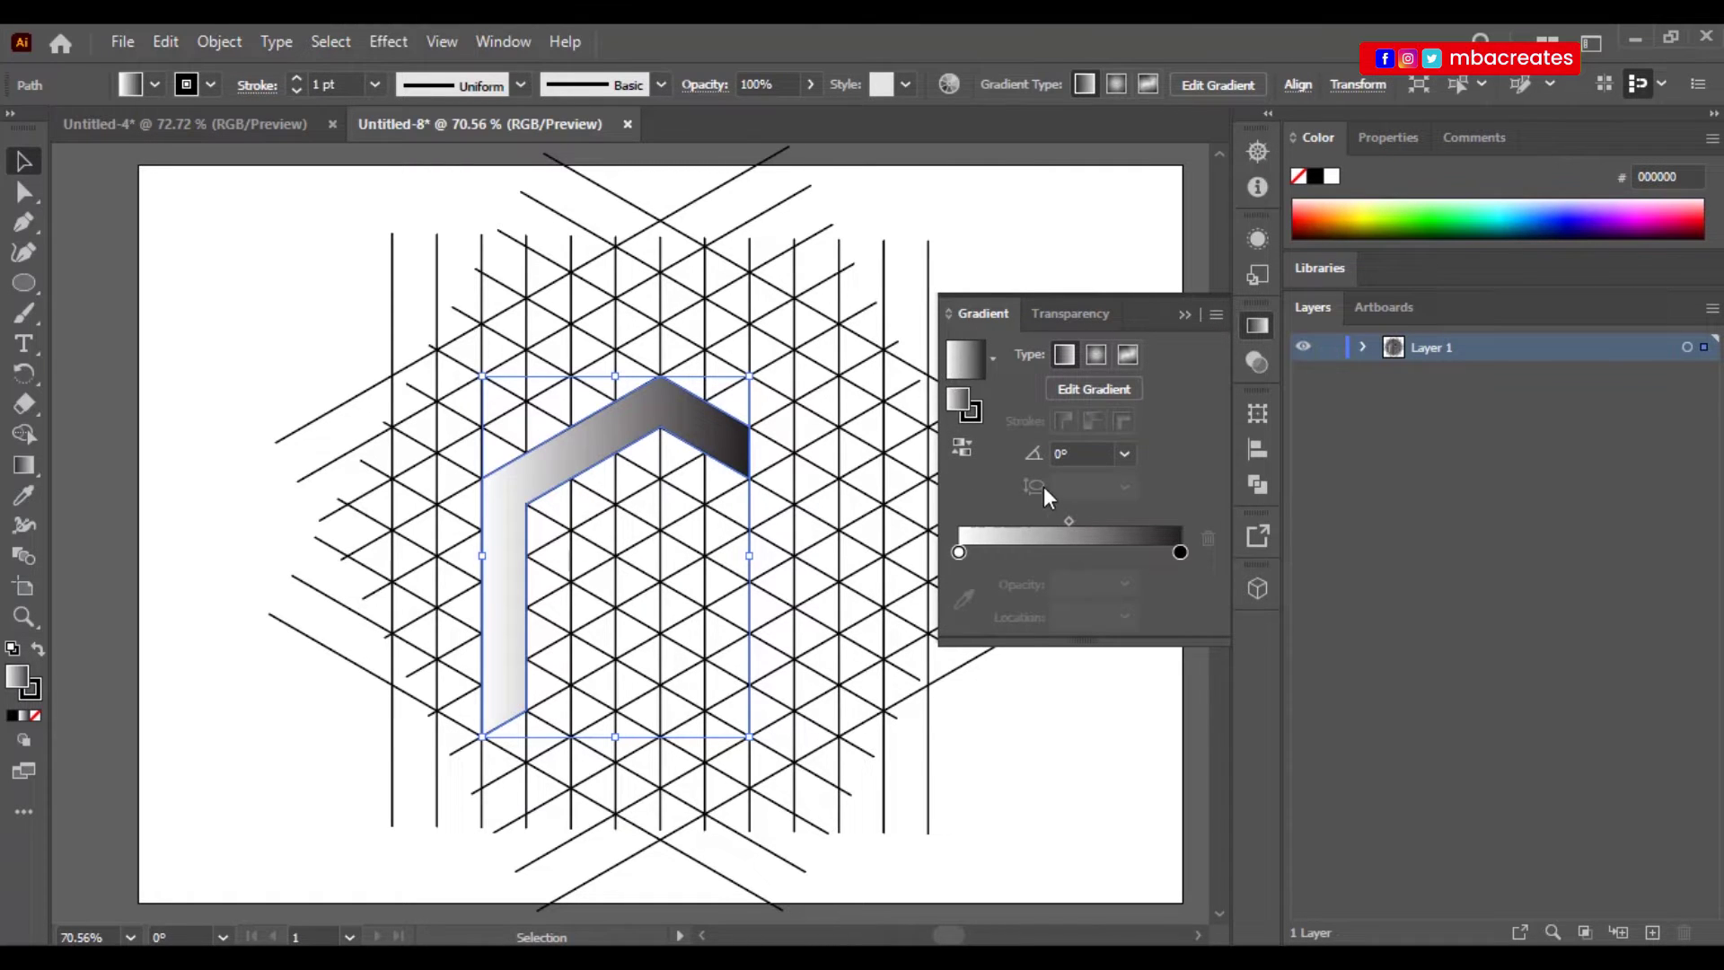
{"action": "double_click", "coordinate": [959, 552]}
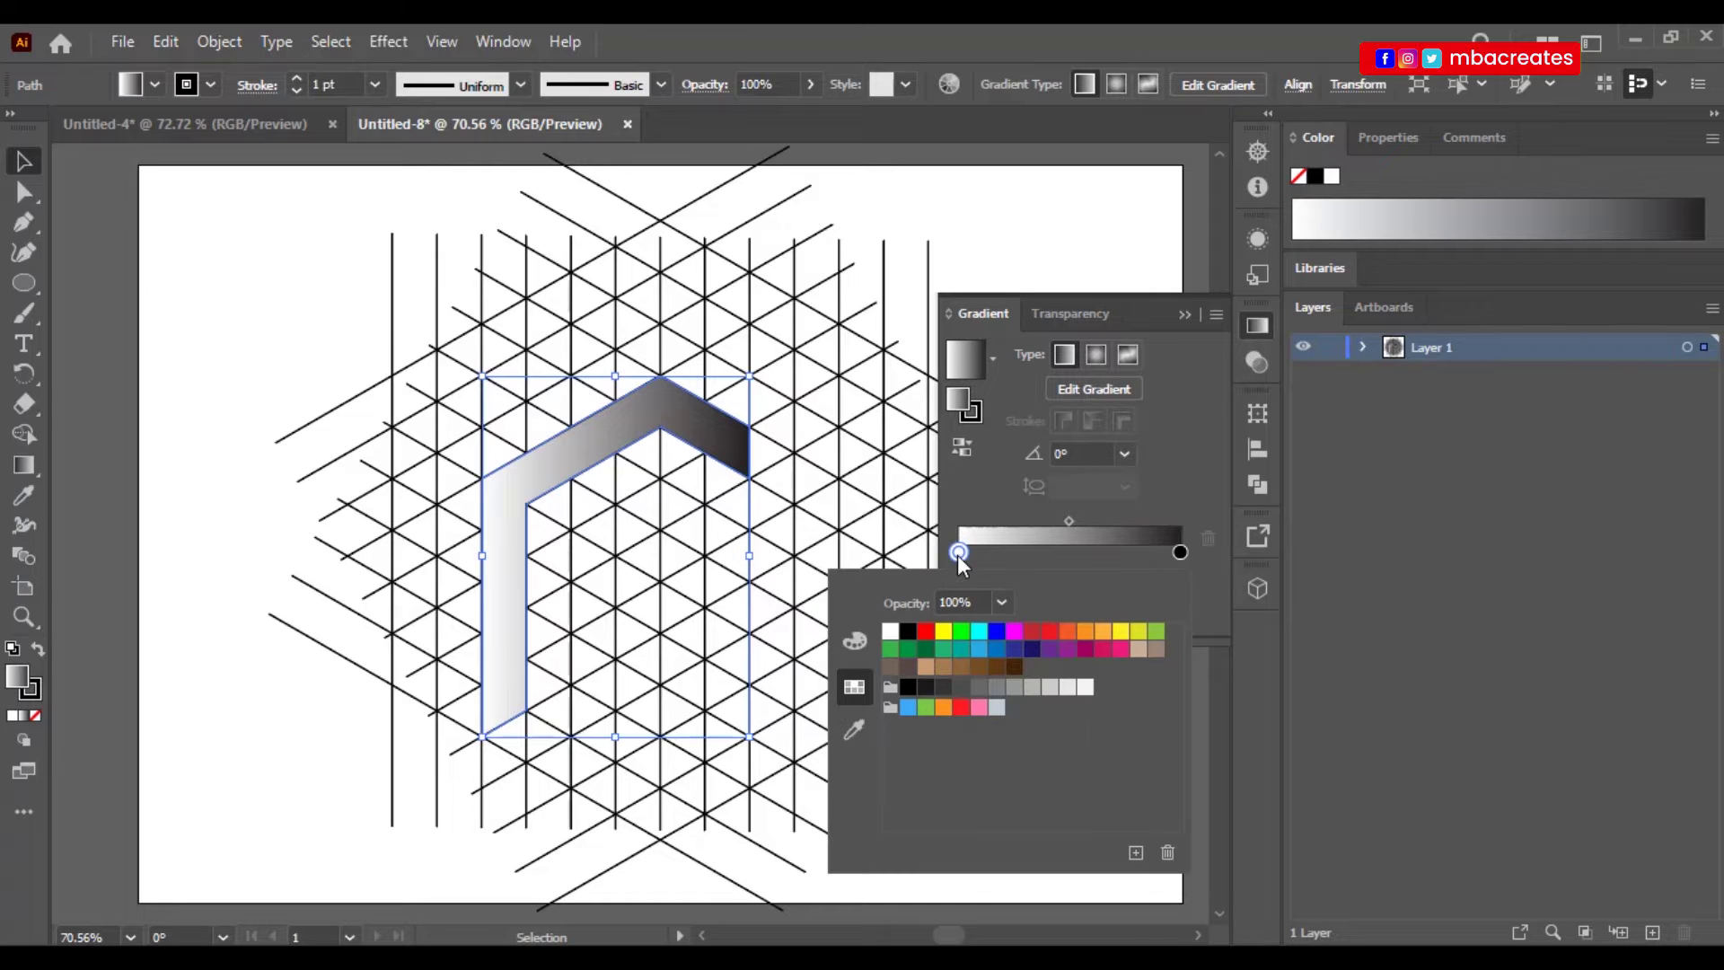
{"action": "left_click", "coordinate": [962, 632]}
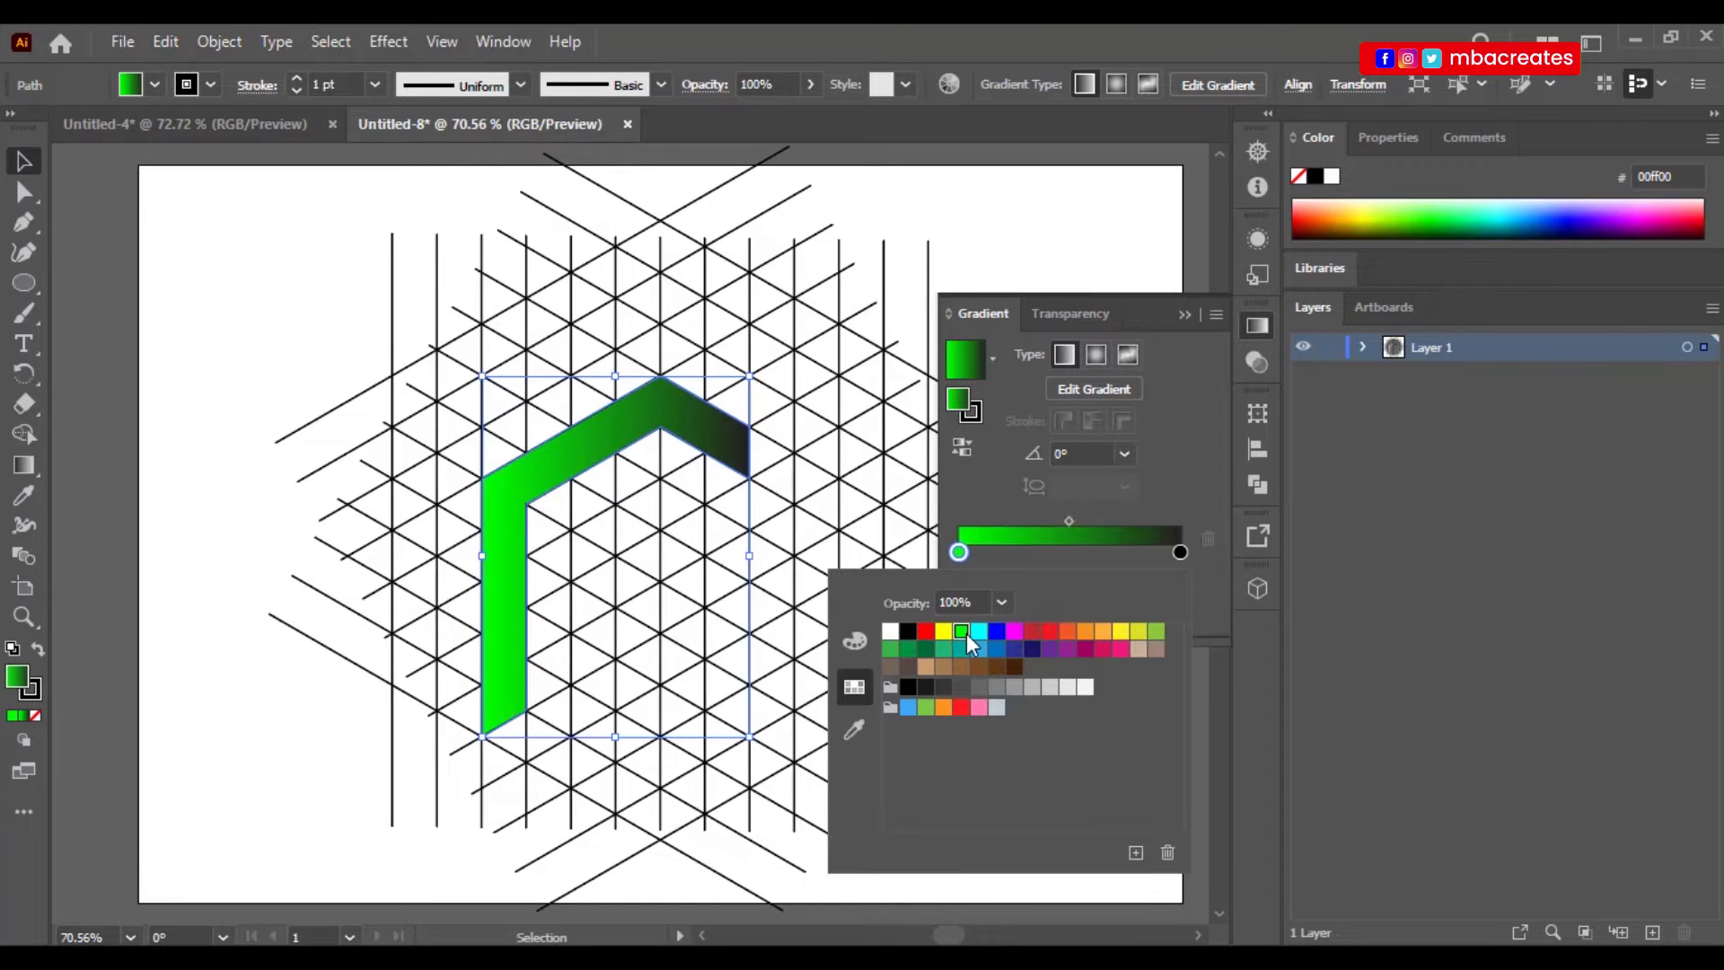
{"action": "left_click", "coordinate": [1179, 553]}
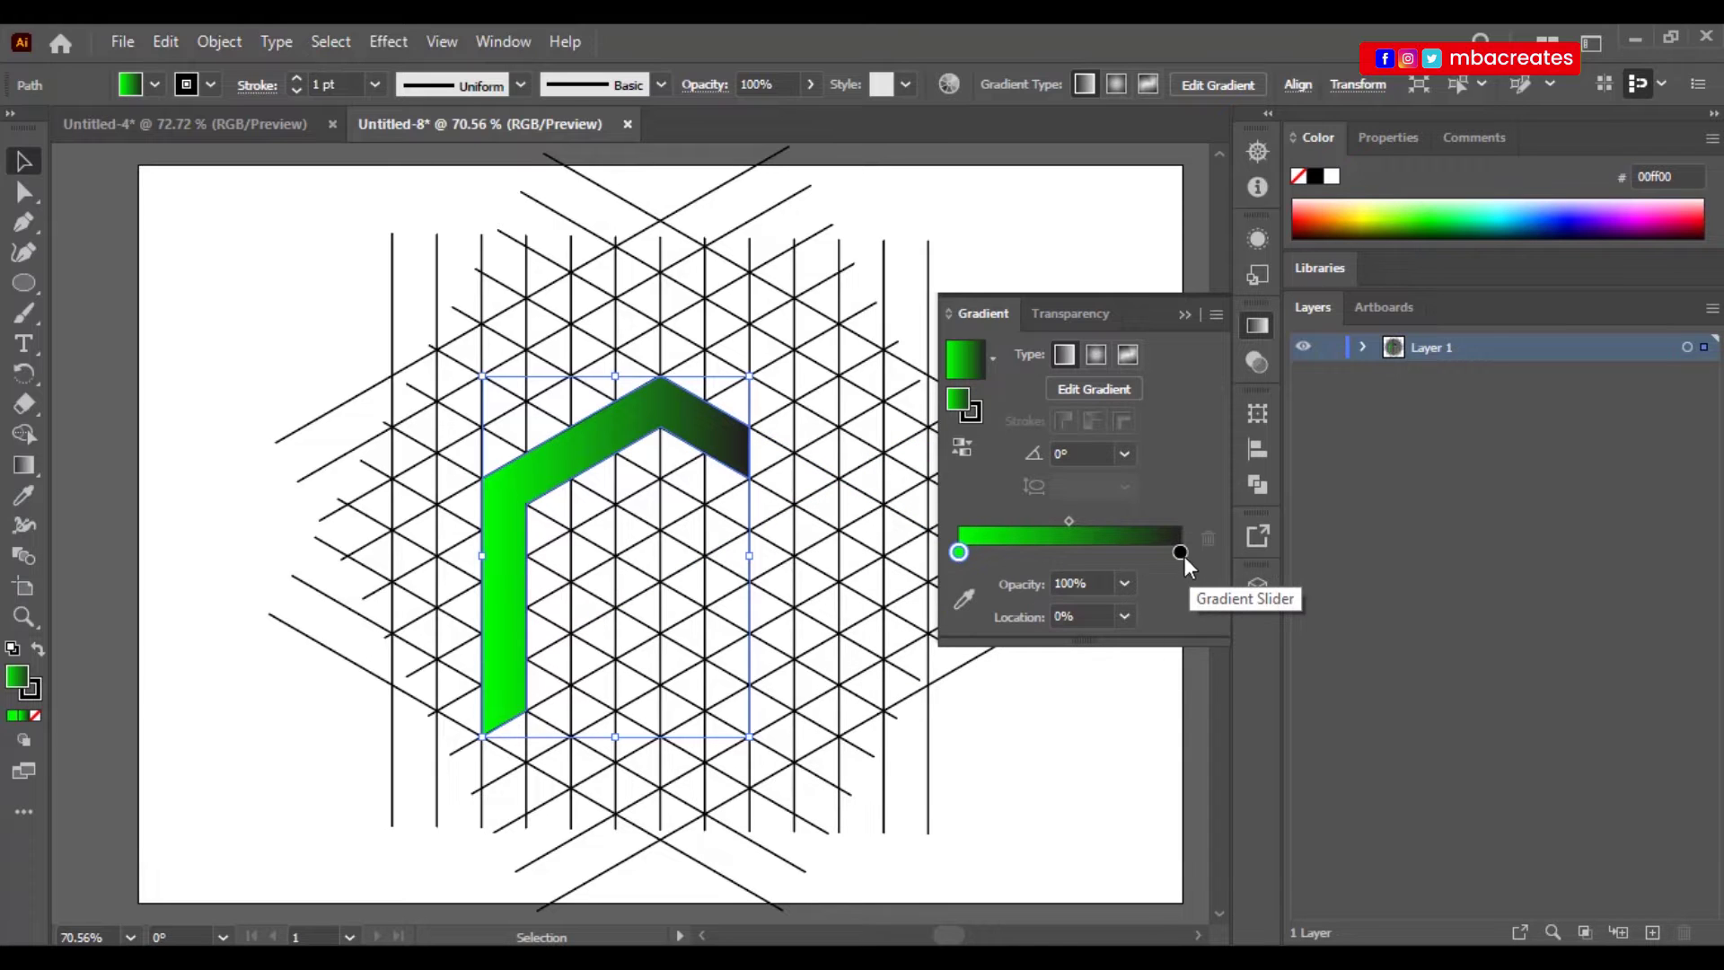
{"action": "left_click", "coordinate": [1187, 310]}
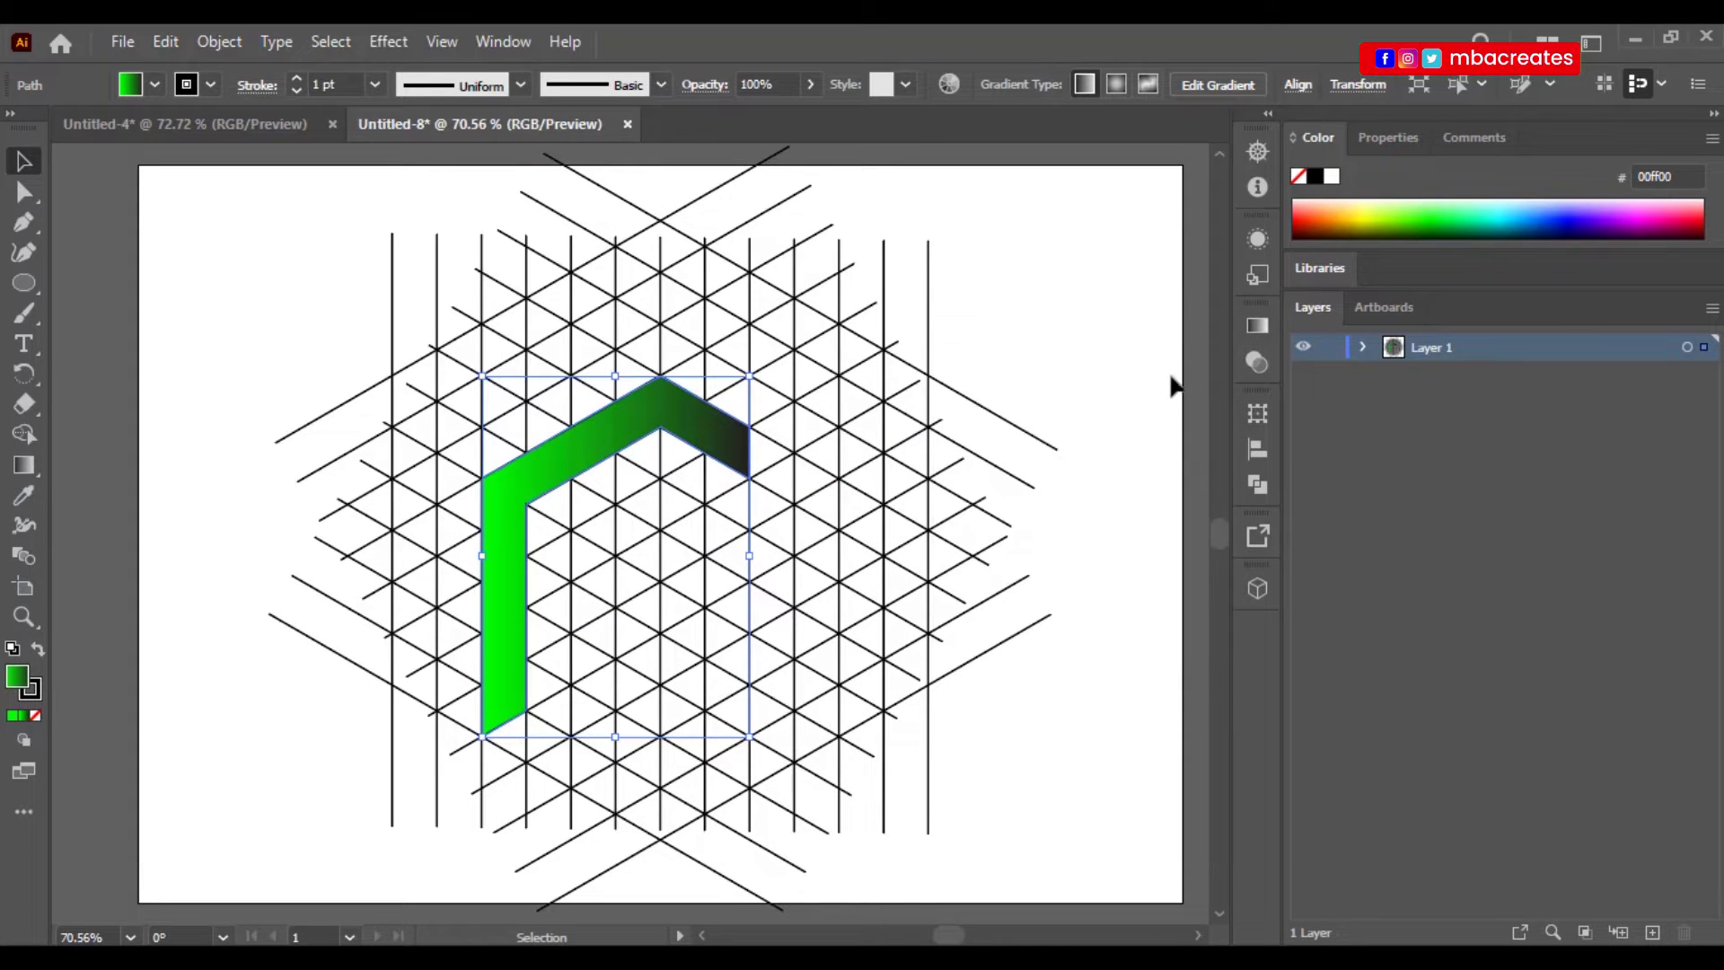
{"action": "left_click", "coordinate": [1048, 368]}
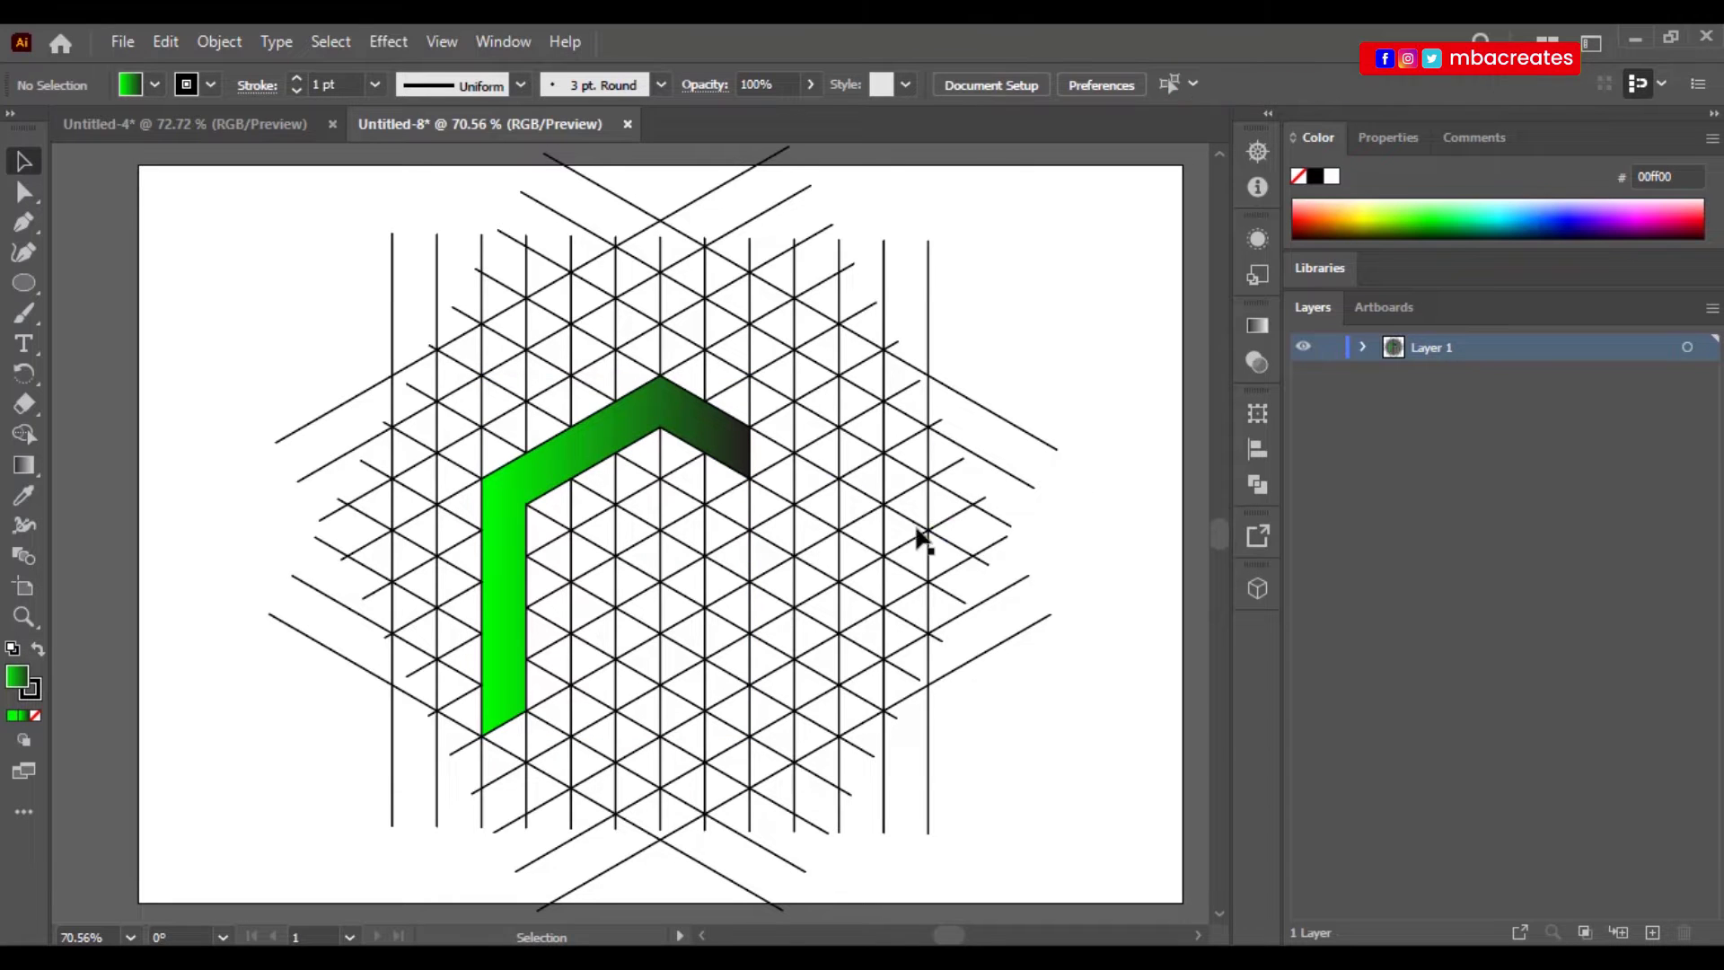
Copy the gradient arm at 60° around the grid centre, repeating with Ctrl+D to six arms.
{"action": "left_click", "coordinate": [640, 438]}
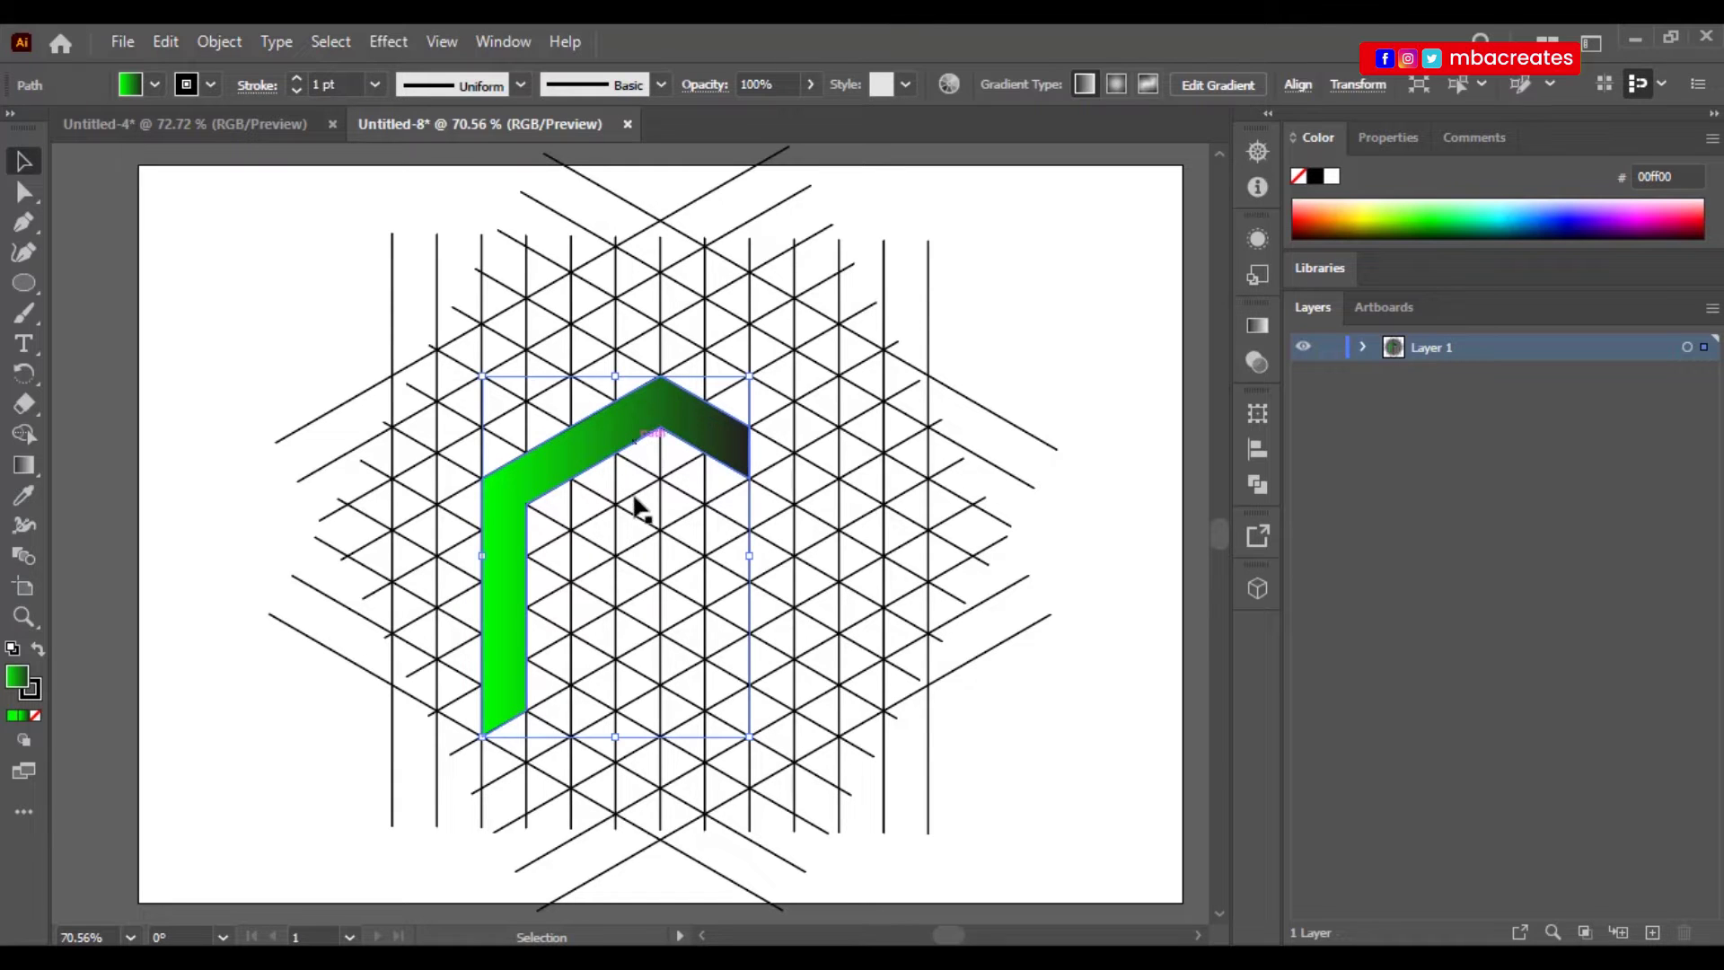
{"action": "left_click", "coordinate": [24, 375]}
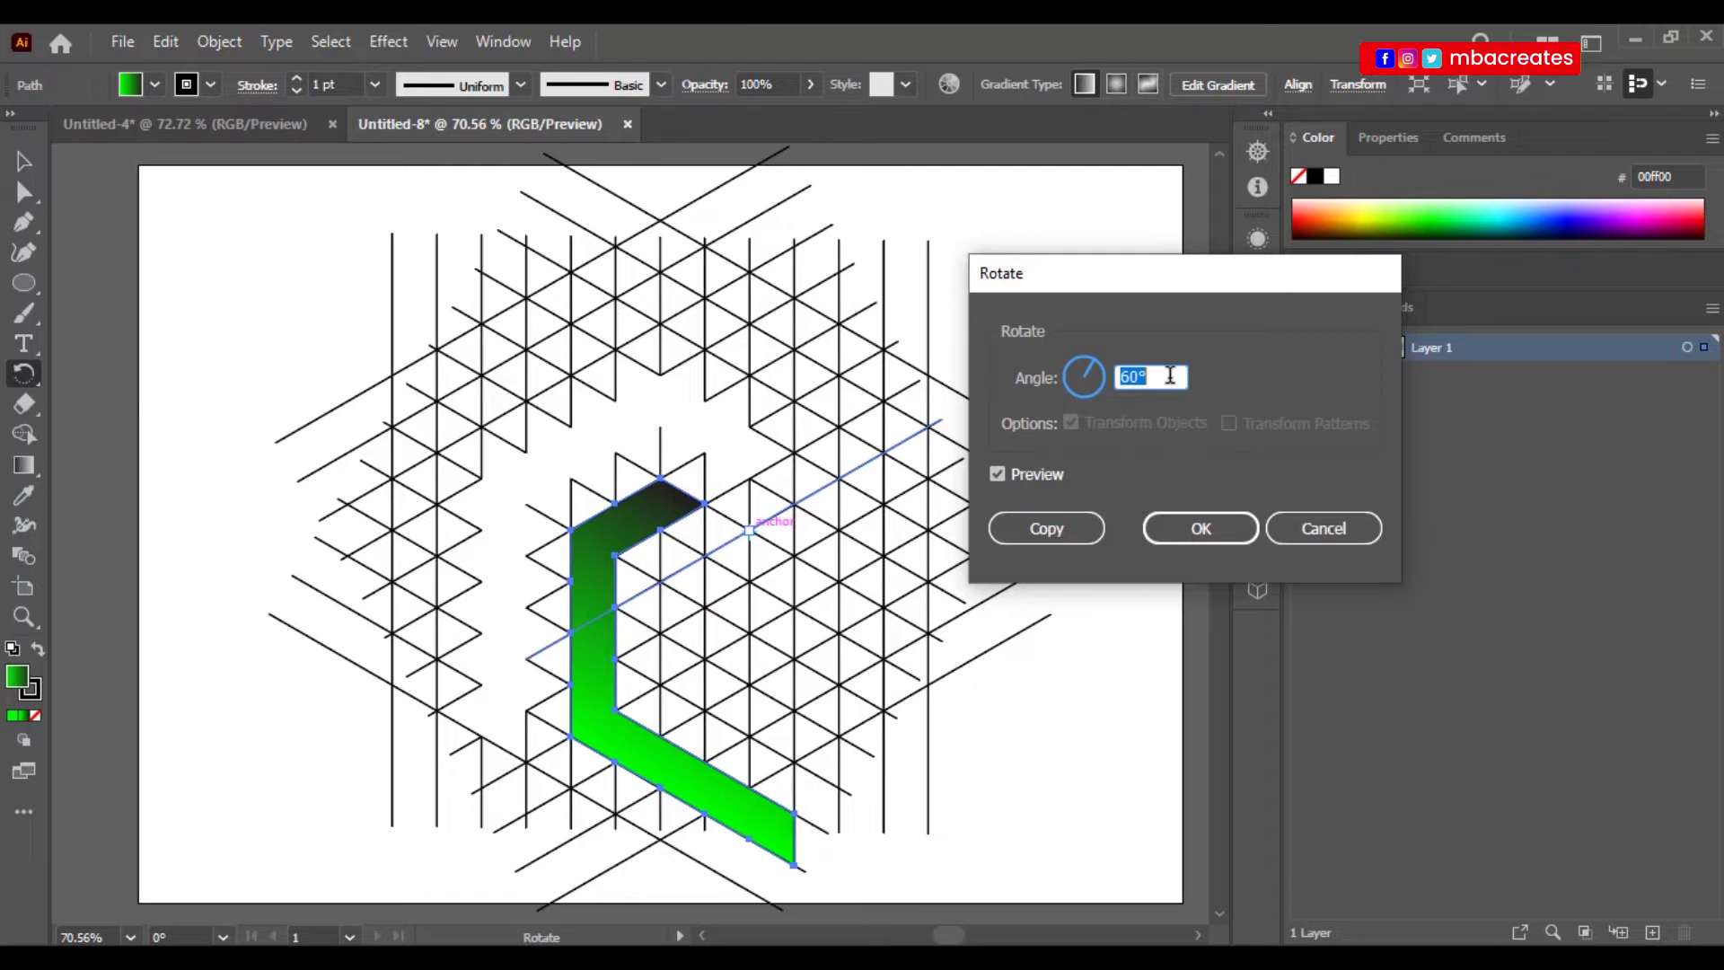
{"action": "left_click", "coordinate": [1045, 528]}
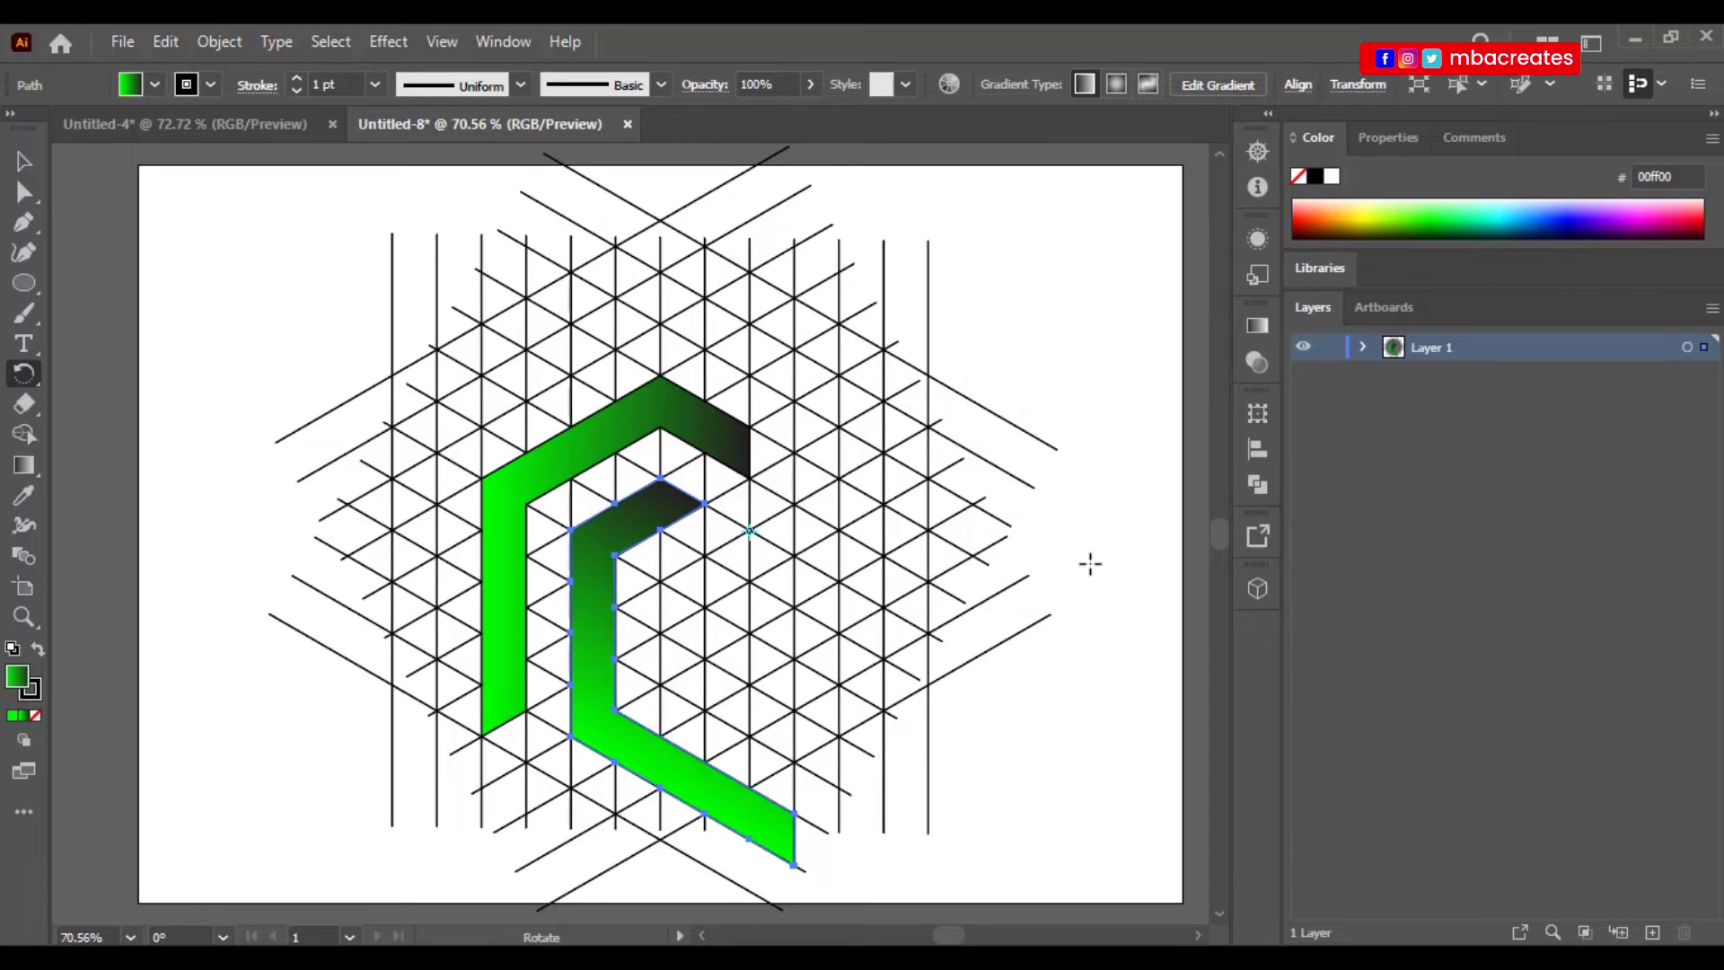
{"action": "key", "text": "ctrl+d"}
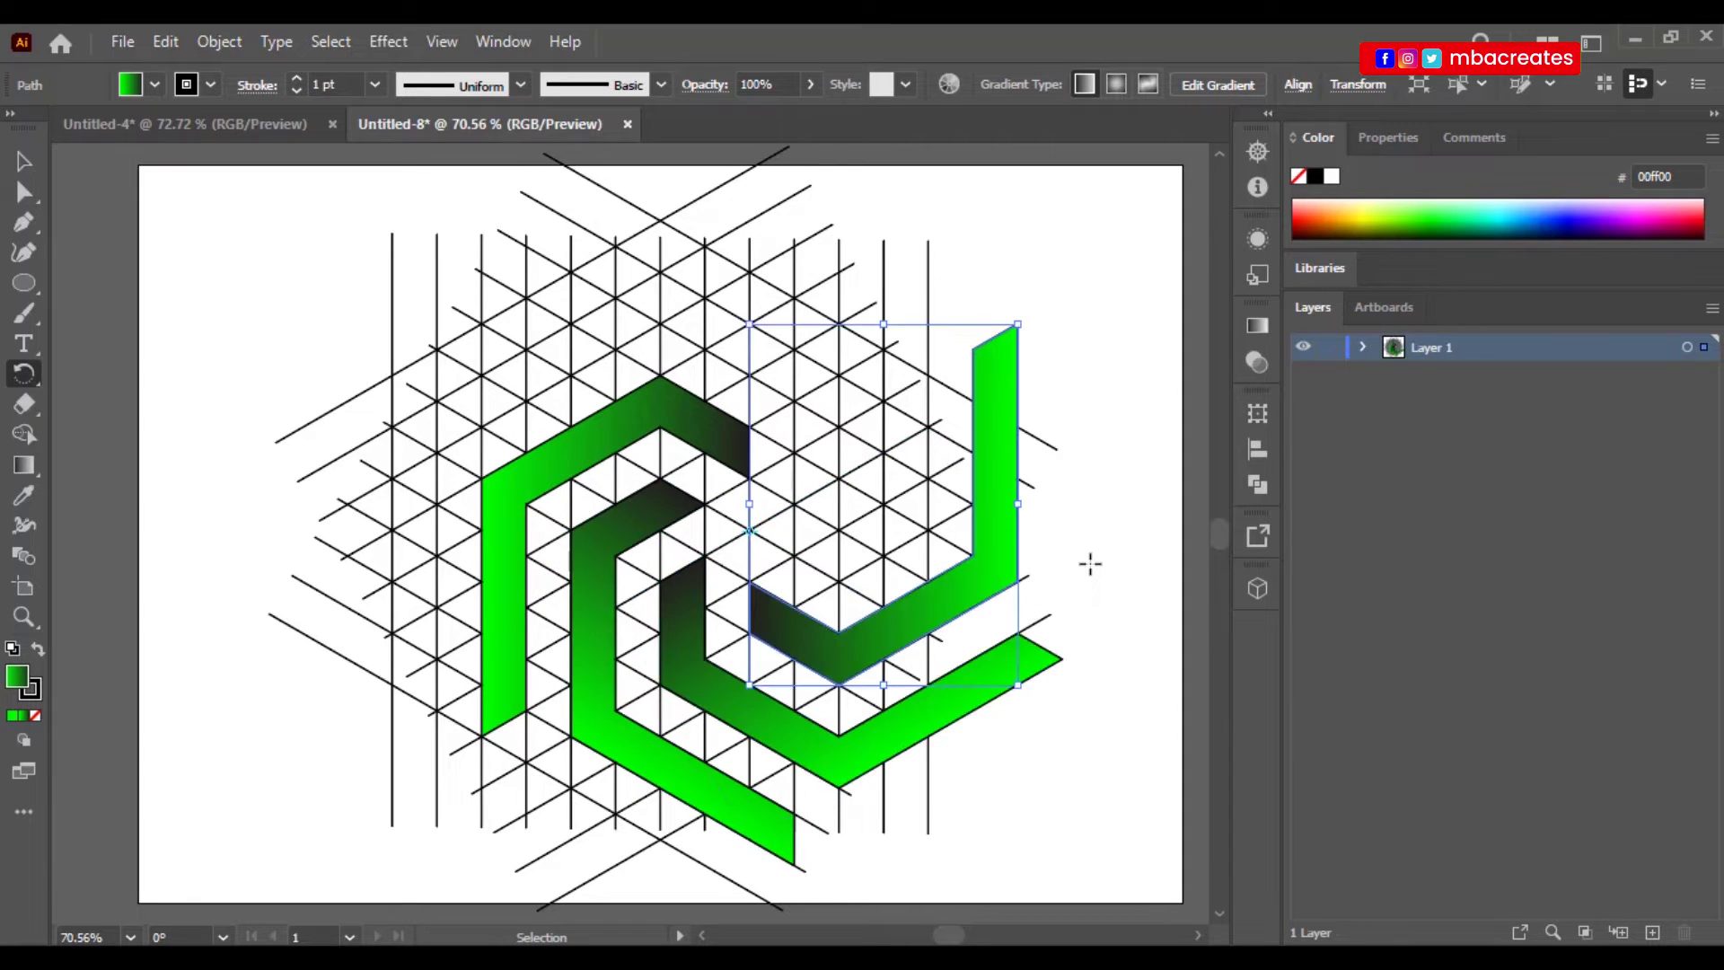
{"action": "key", "text": "ctrl+d"}
{"action": "key", "text": "ctrl+d"}
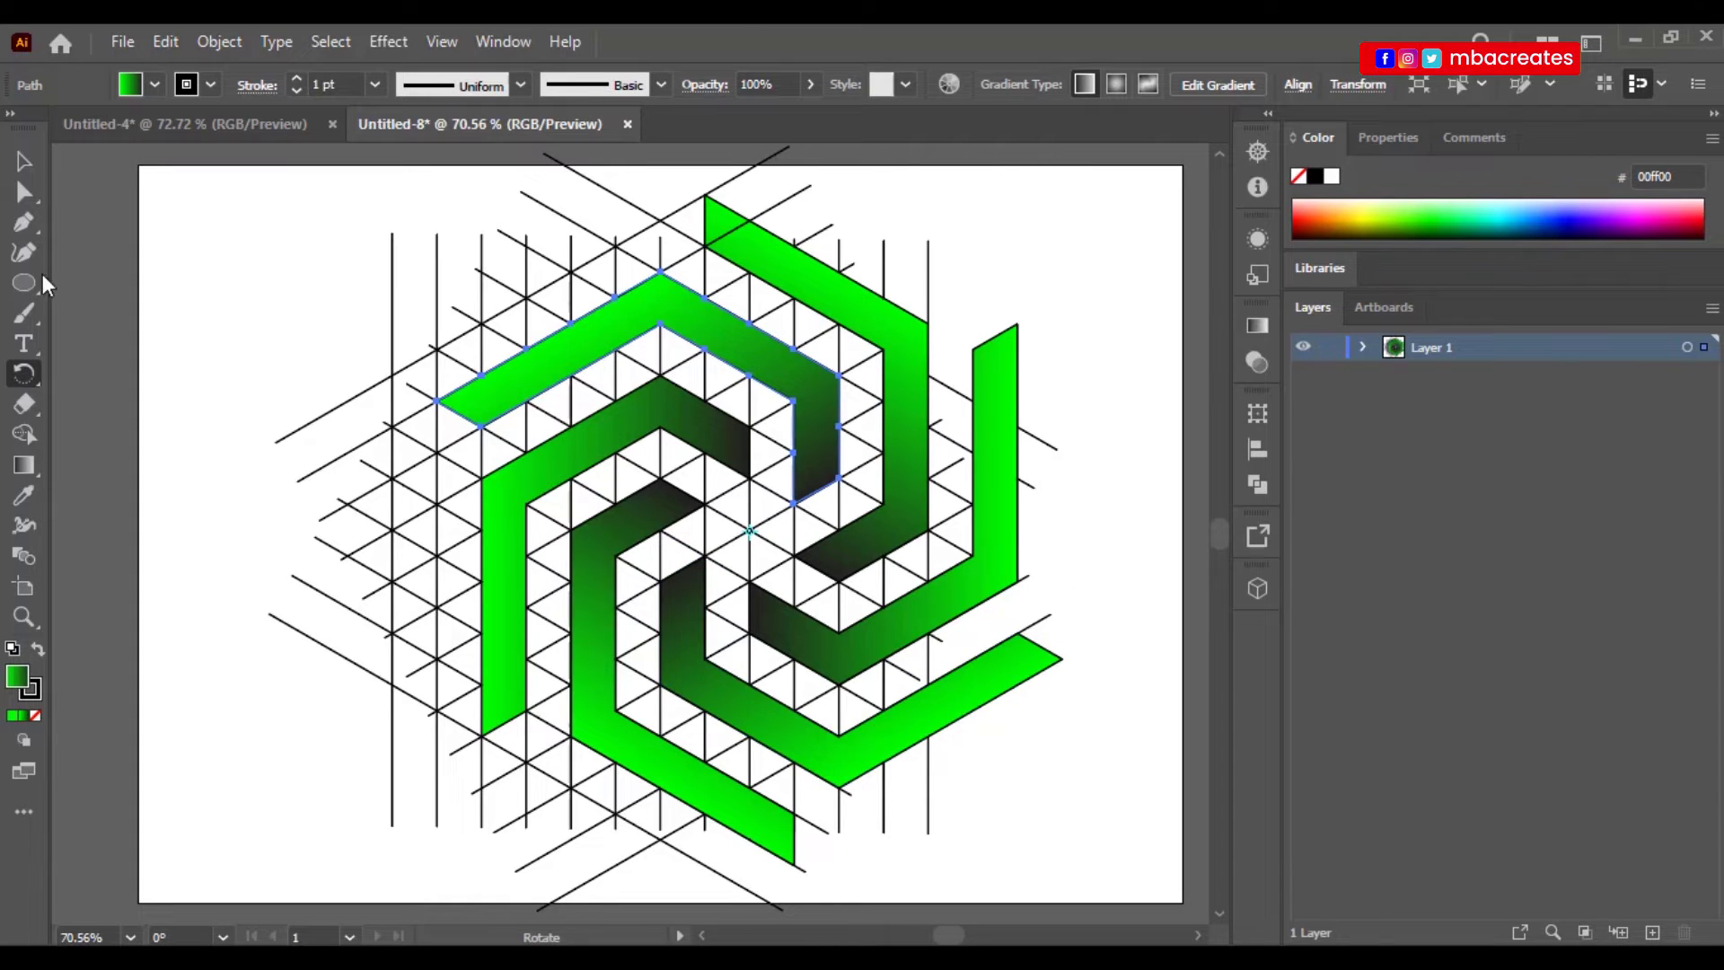
Select all grid lines via Select > Same > Fill & Stroke and delete them.
{"action": "left_click", "coordinate": [27, 164]}
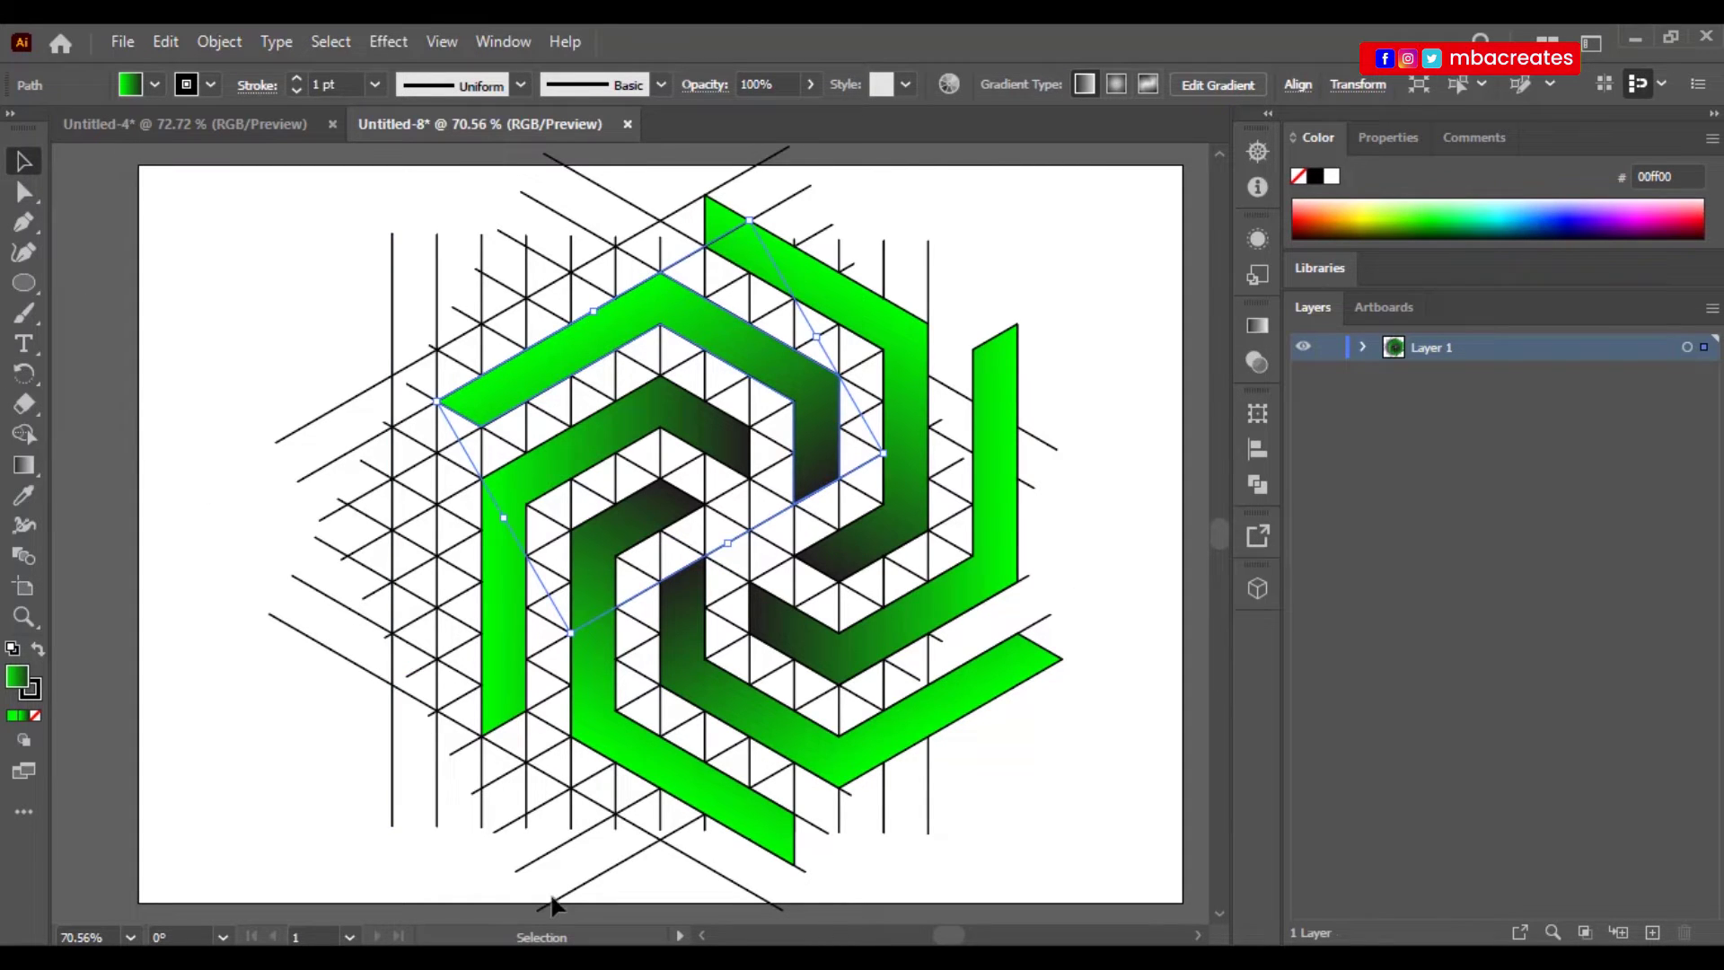
{"action": "left_click", "coordinate": [391, 669]}
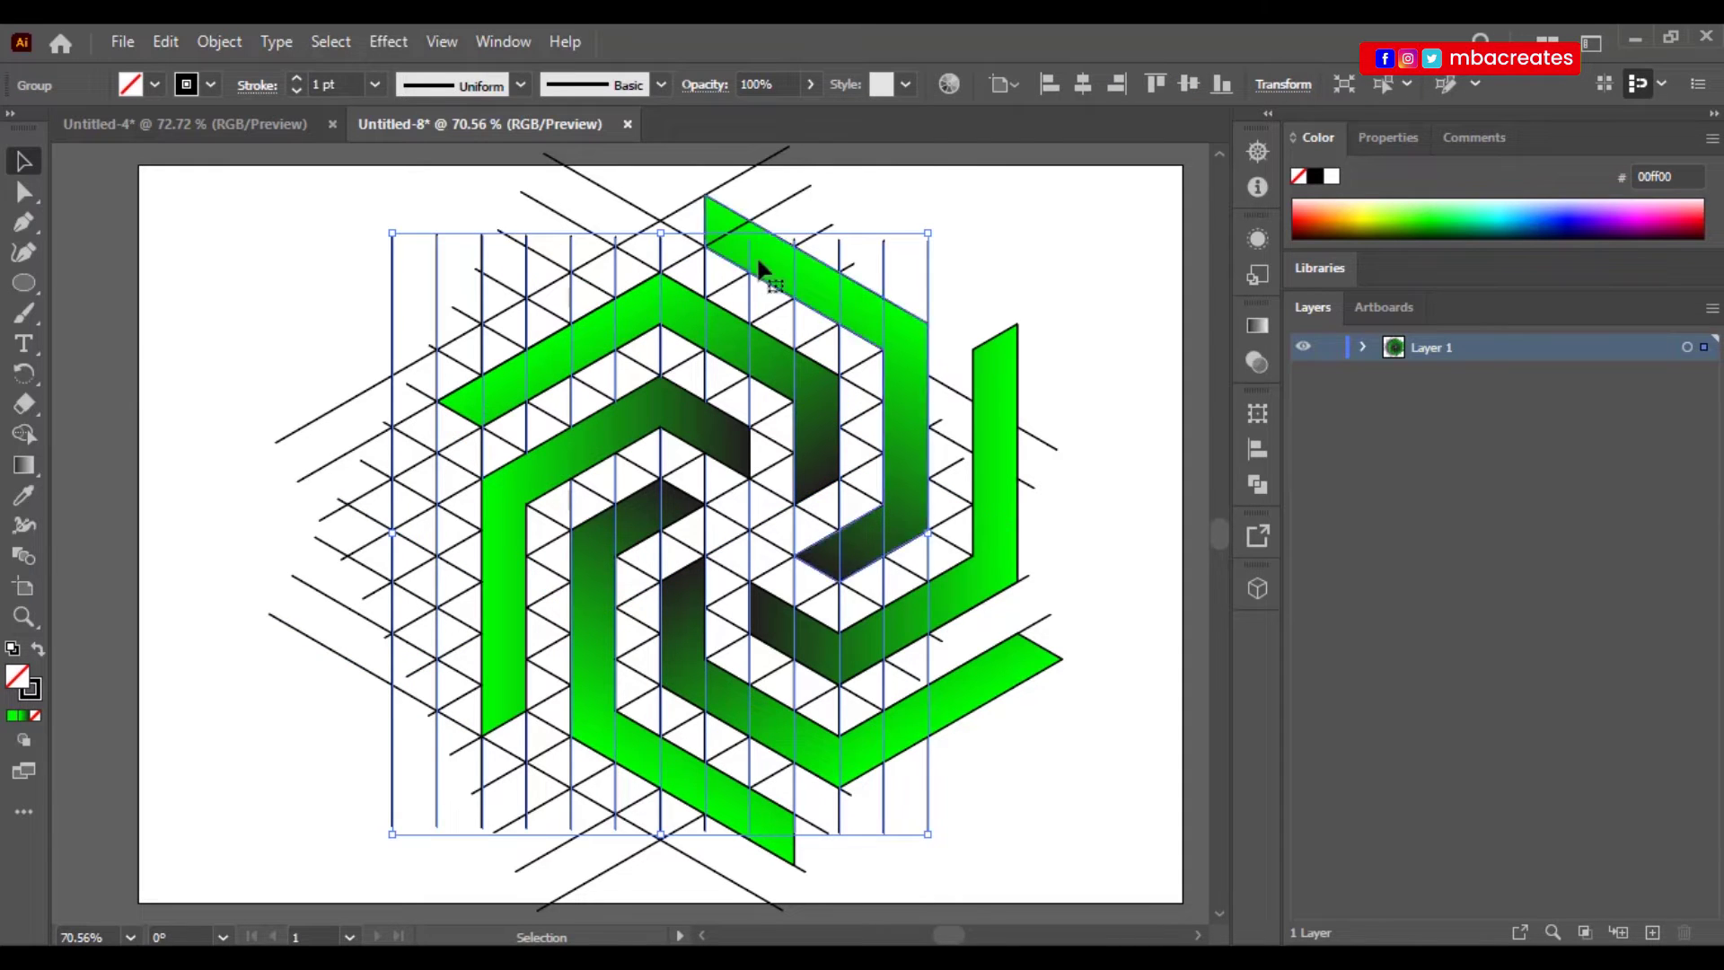
{"action": "left_click", "coordinate": [336, 41]}
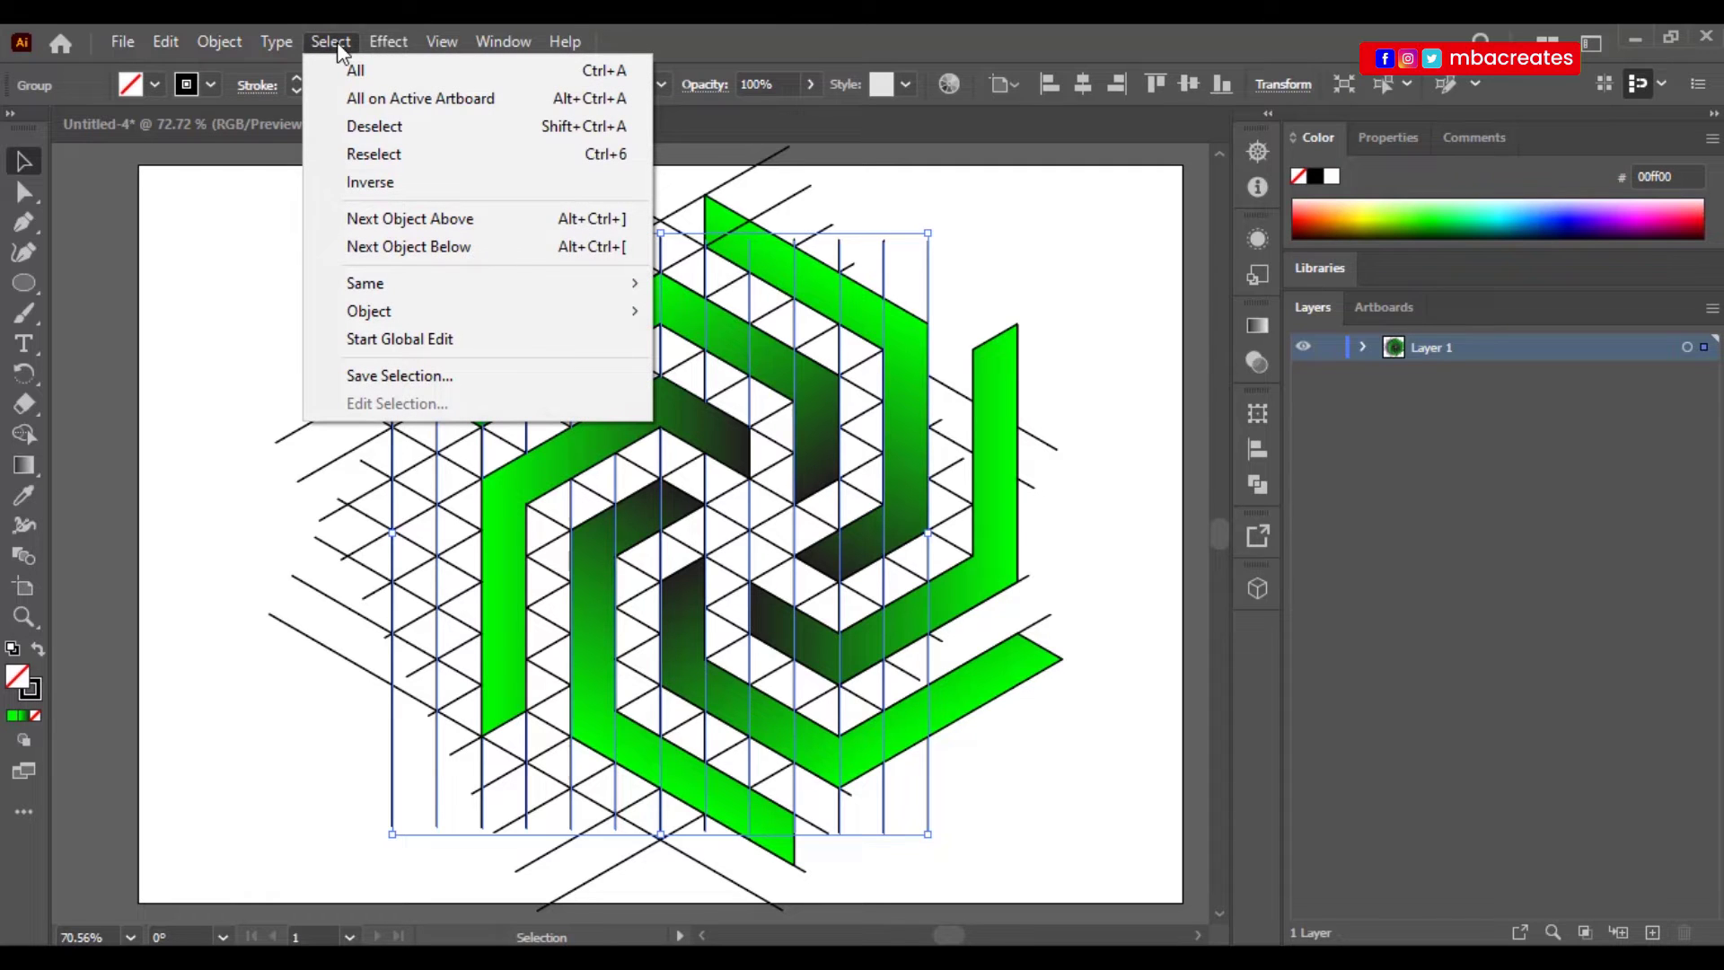
{"action": "mouse_move", "coordinate": [349, 287]}
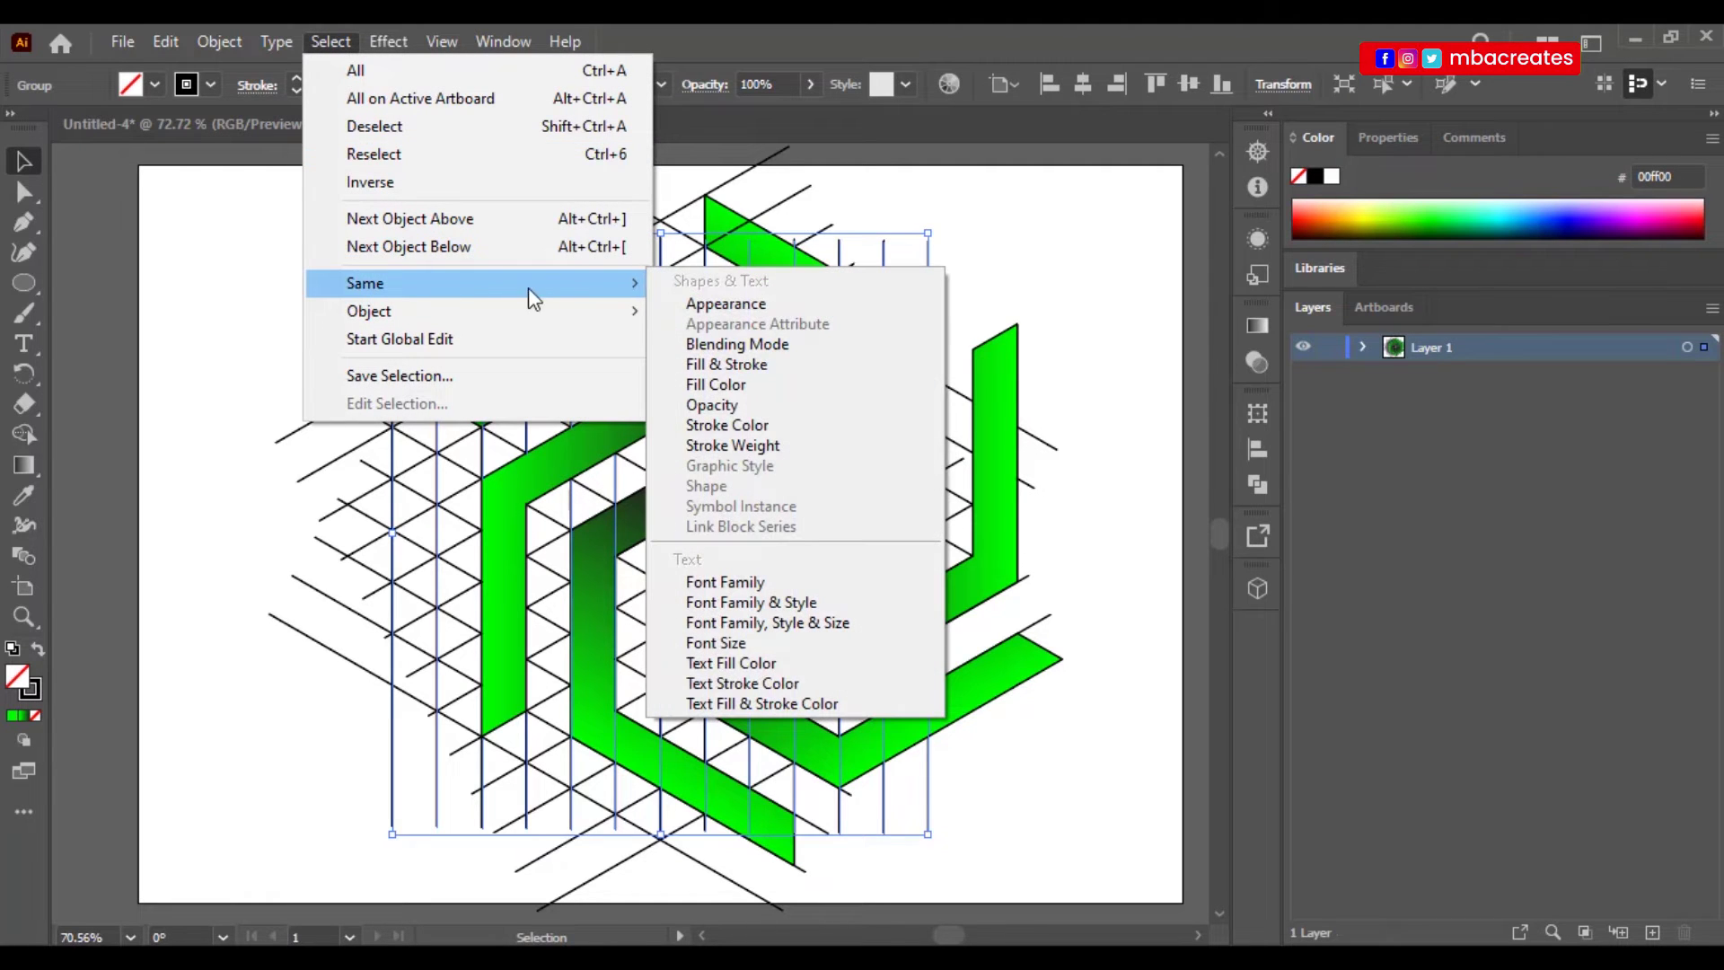
{"action": "left_click", "coordinate": [759, 364]}
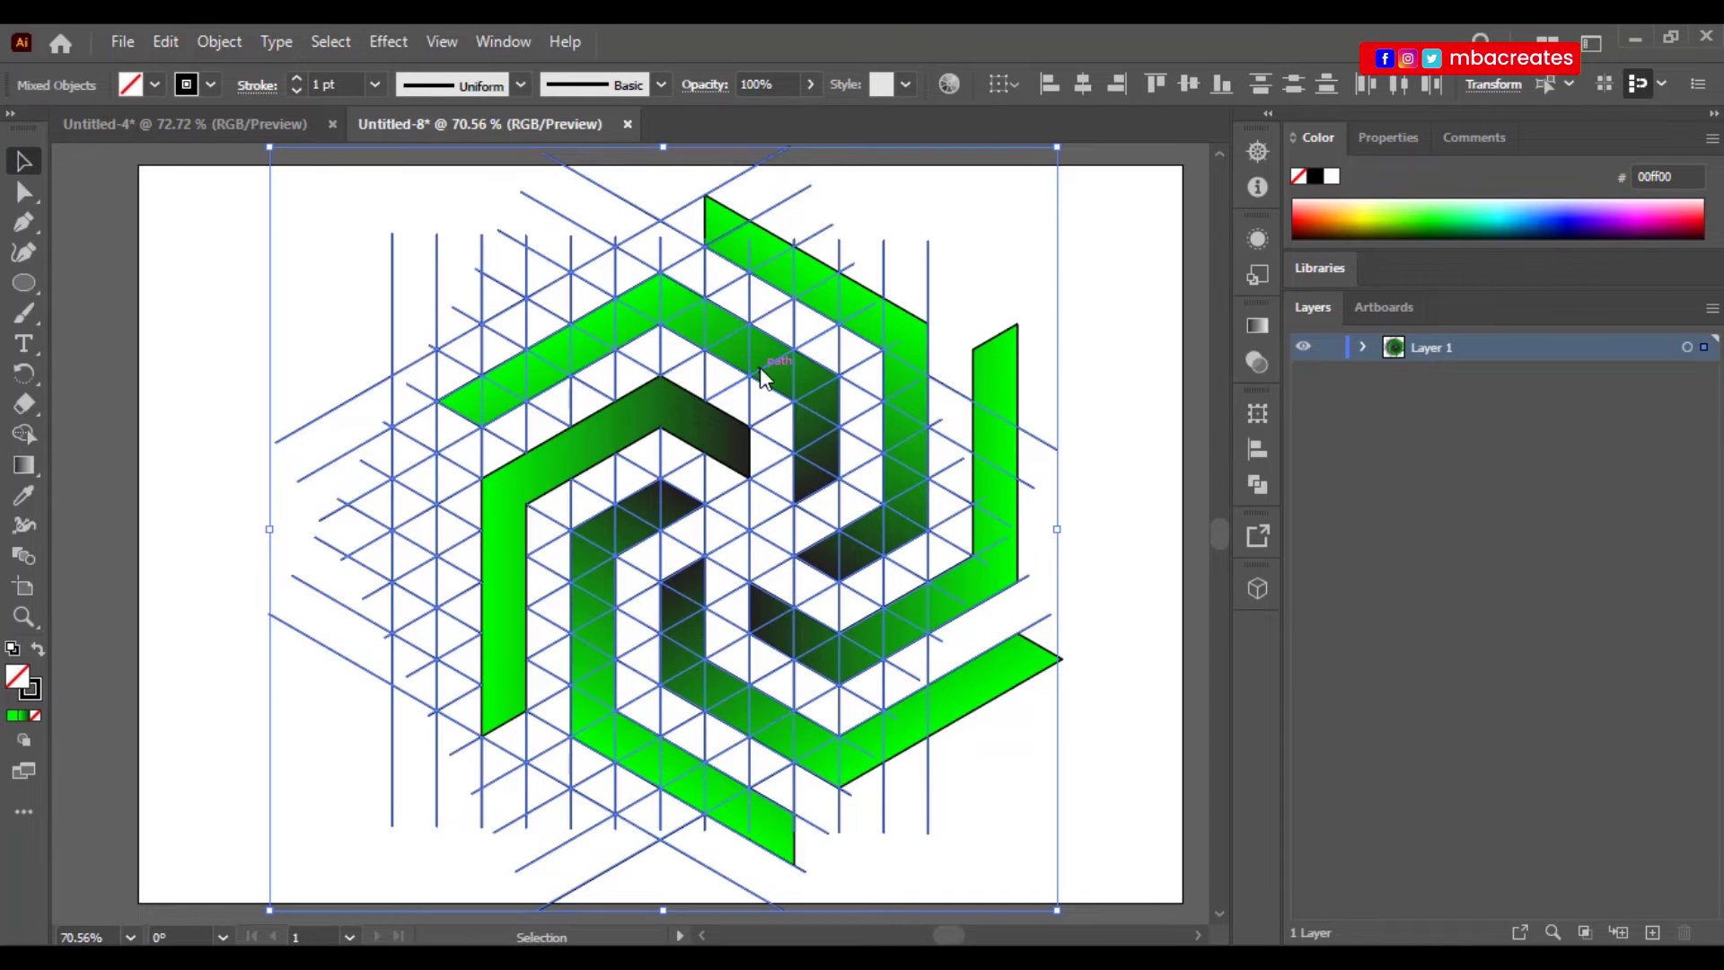
{"action": "key", "text": "Delete"}
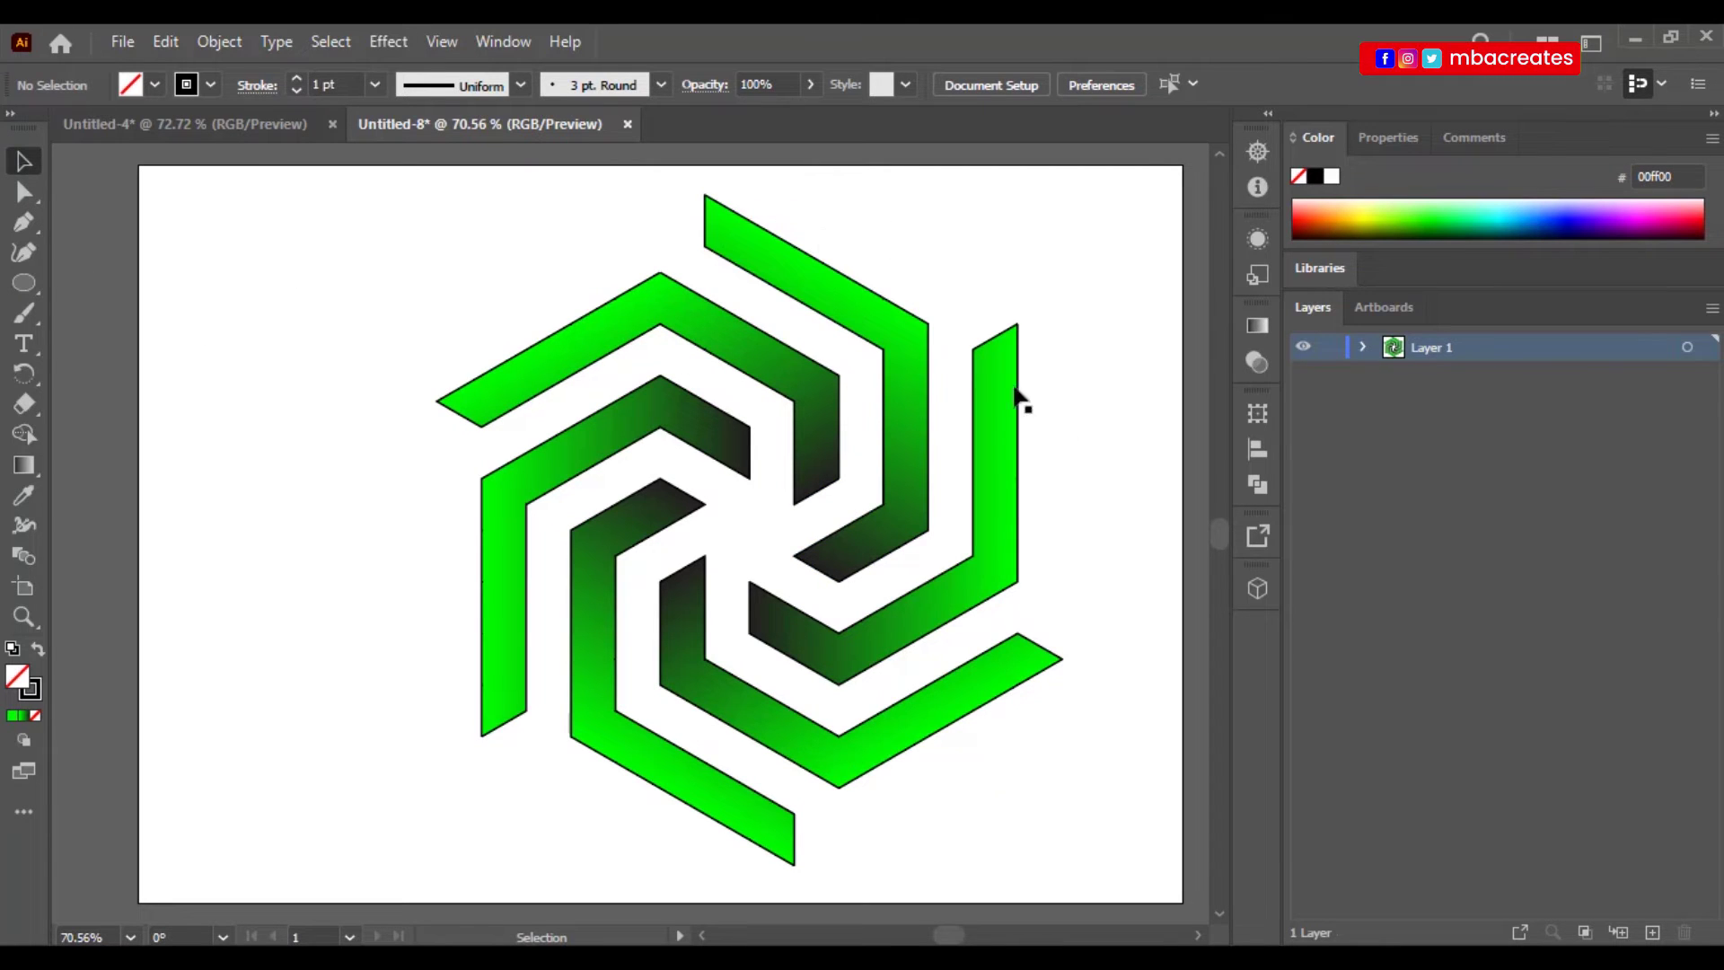
Set the stroke of all six green arms to None.
{"action": "left_click_drag", "start_coordinate": [295, 201], "coordinate": [1125, 863]}
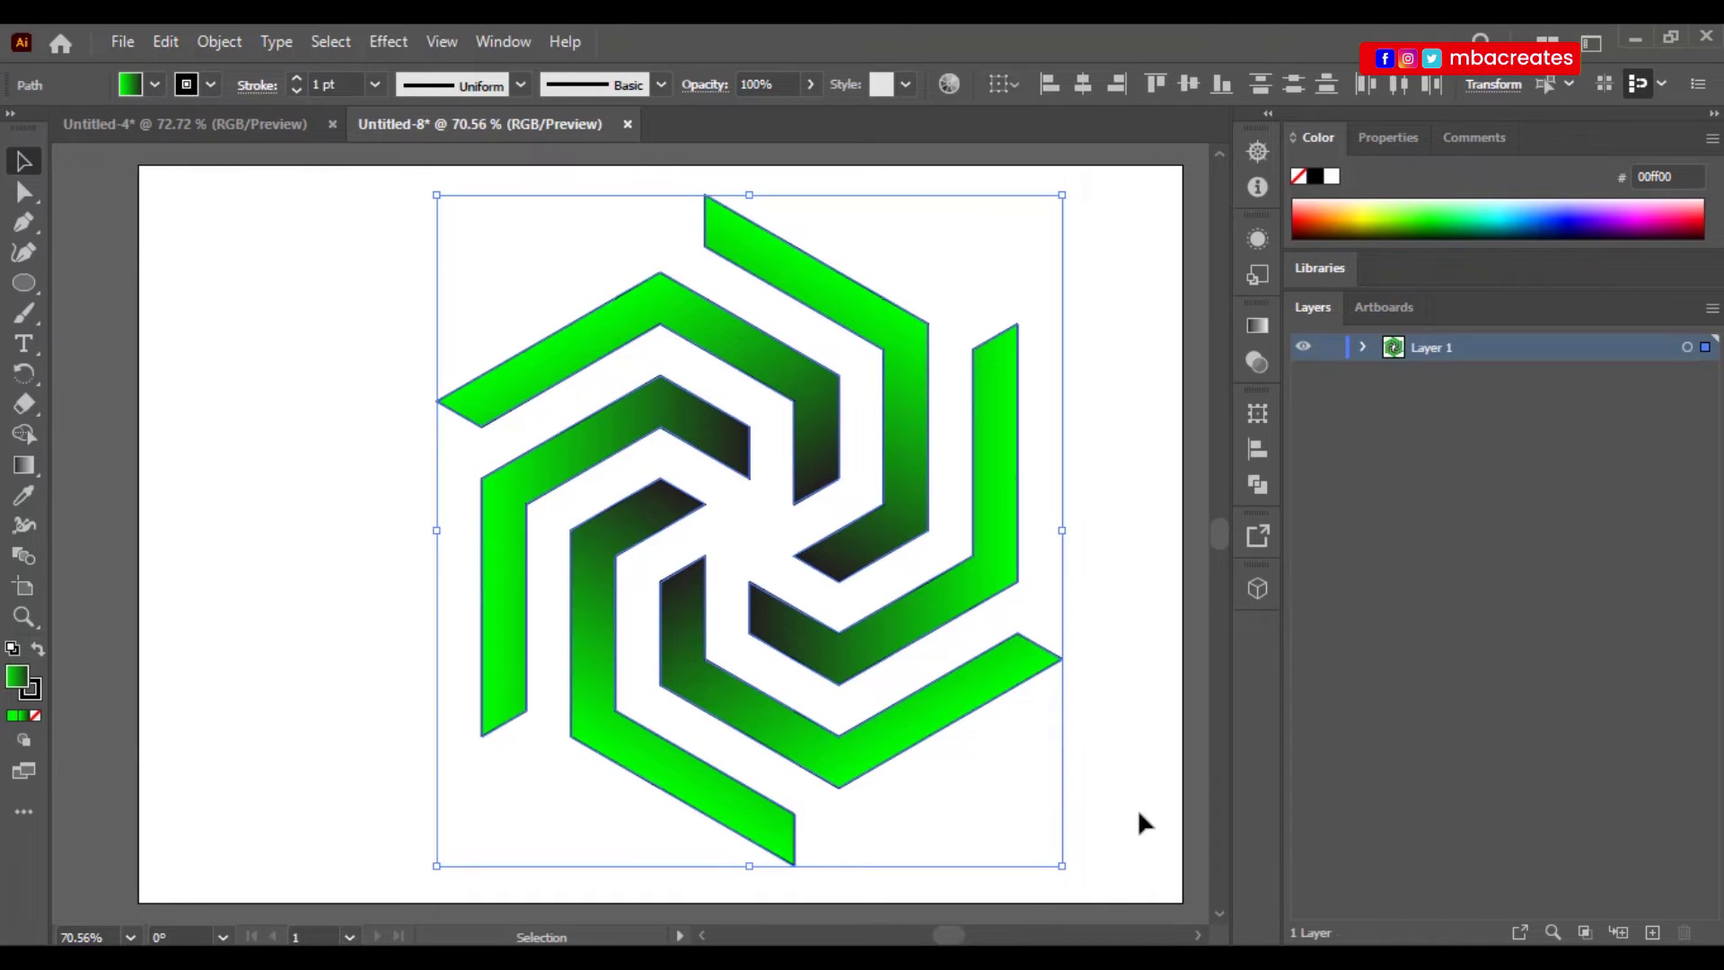
{"action": "left_click", "coordinate": [214, 87]}
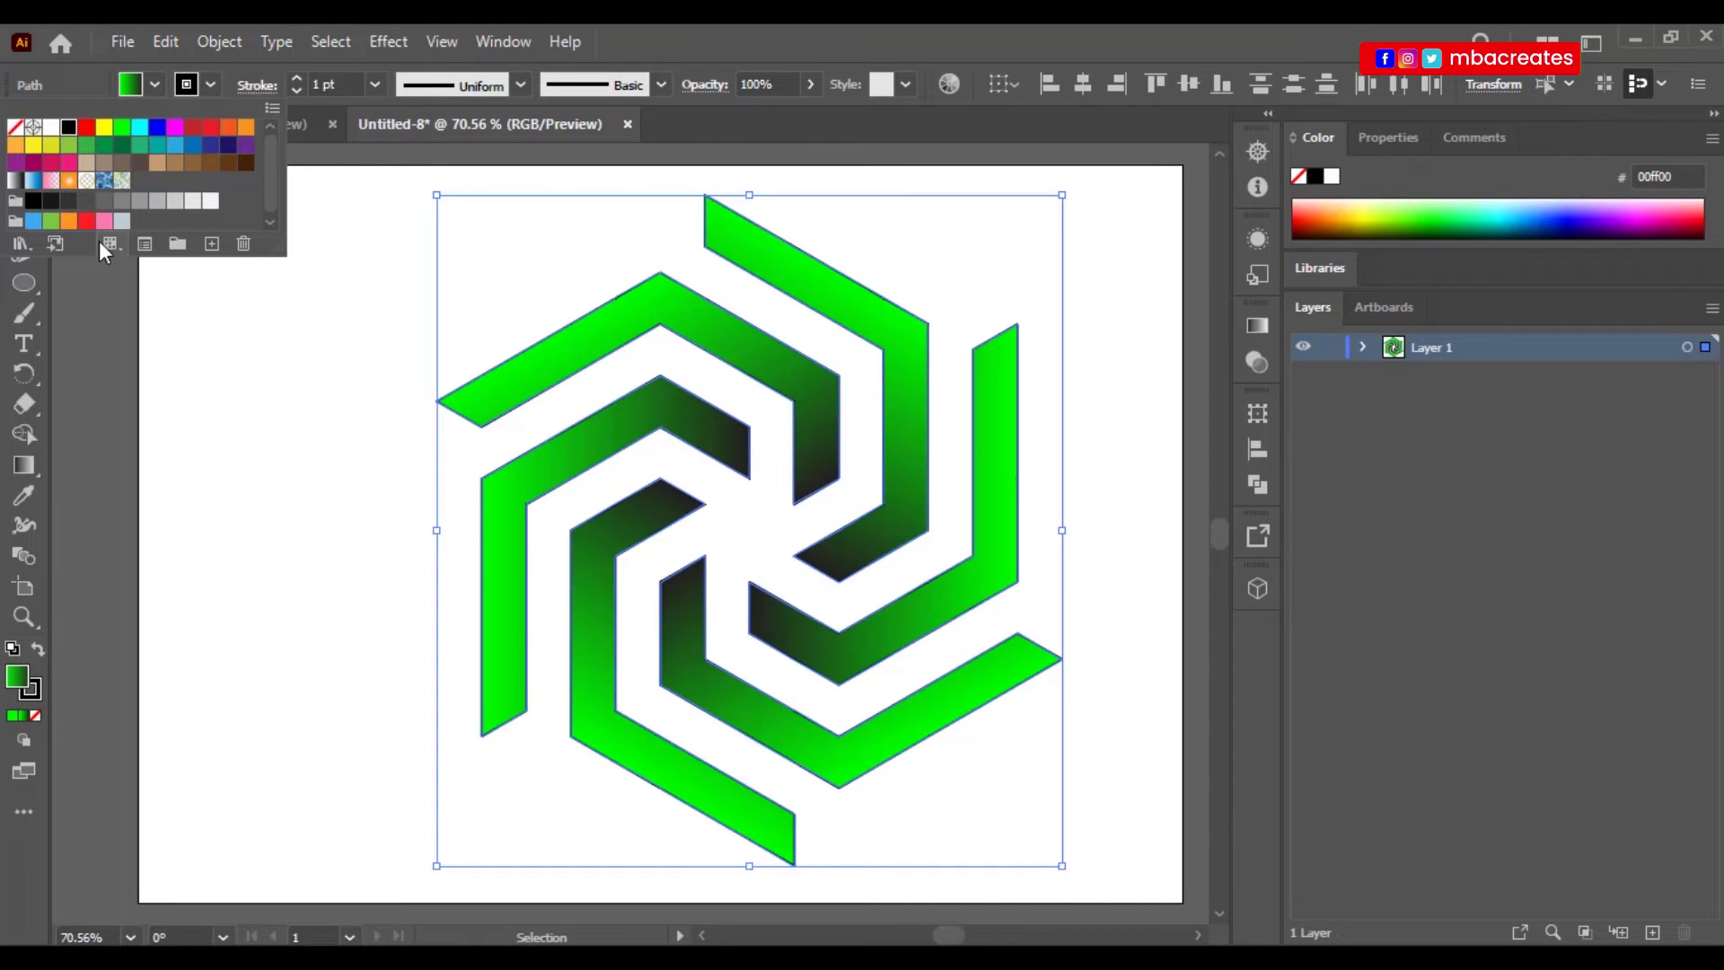
{"action": "left_click", "coordinate": [15, 126]}
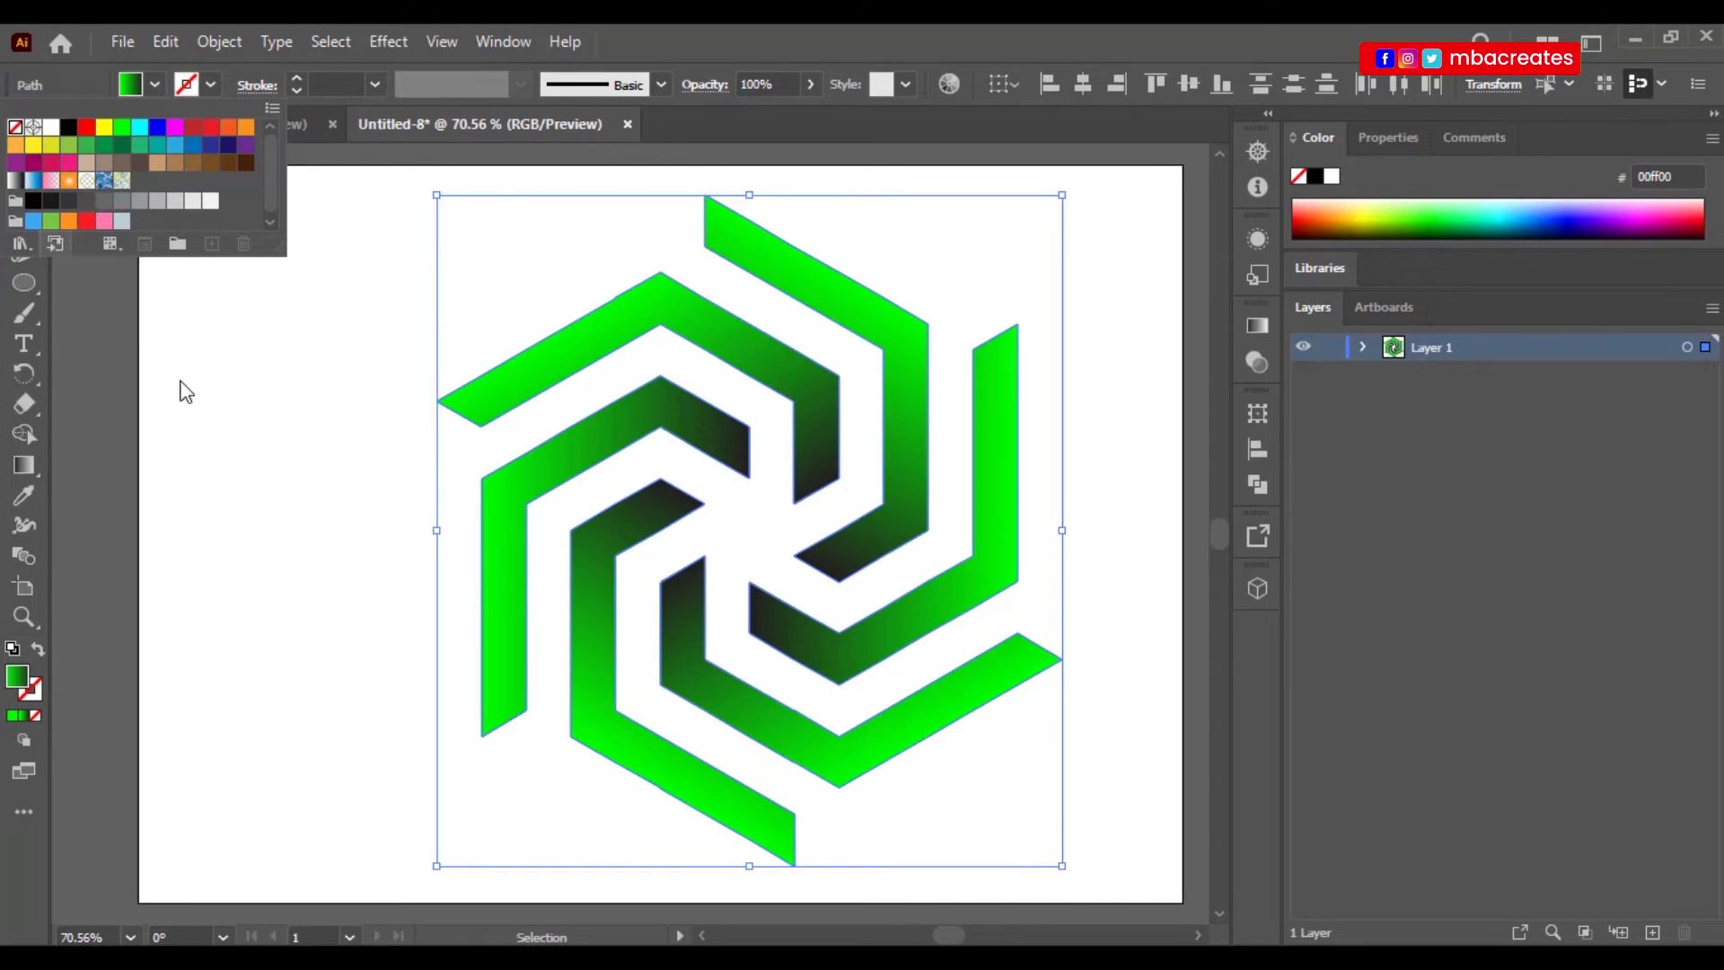
{"action": "left_click", "coordinate": [251, 486]}
{"action": "left_click", "coordinate": [252, 487]}
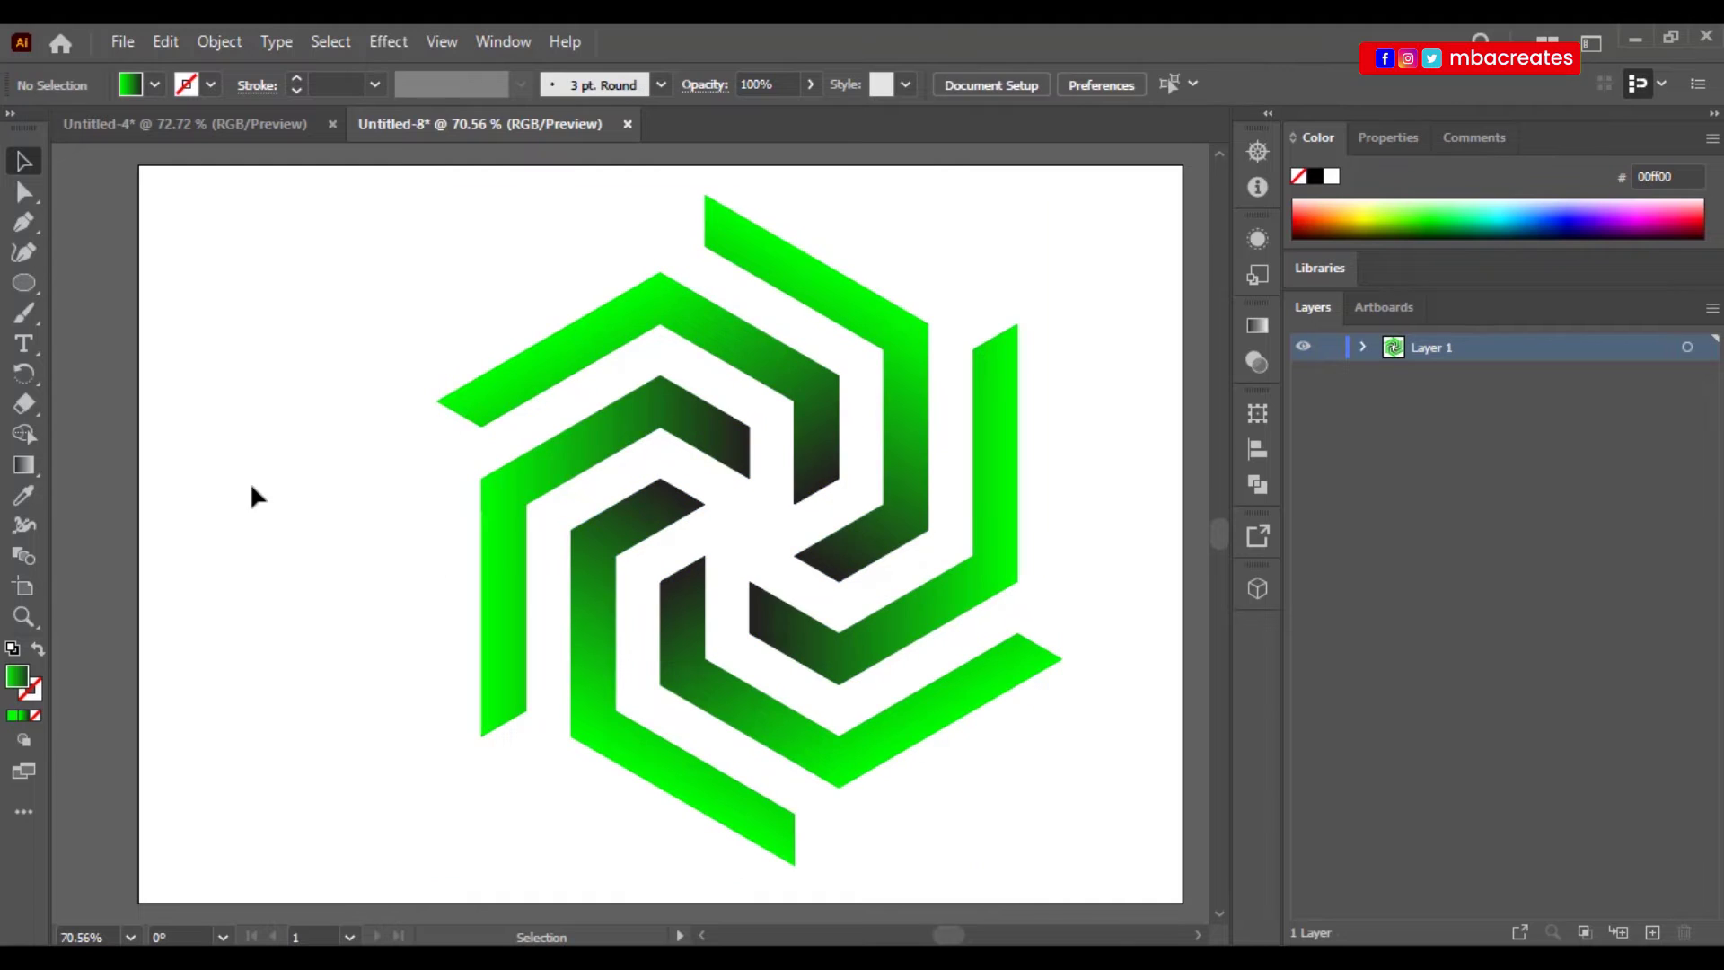
Group the six arms, scale the pinwheel down proportionally and move it upward.
{"action": "left_click_drag", "start_coordinate": [416, 186], "coordinate": [1070, 895]}
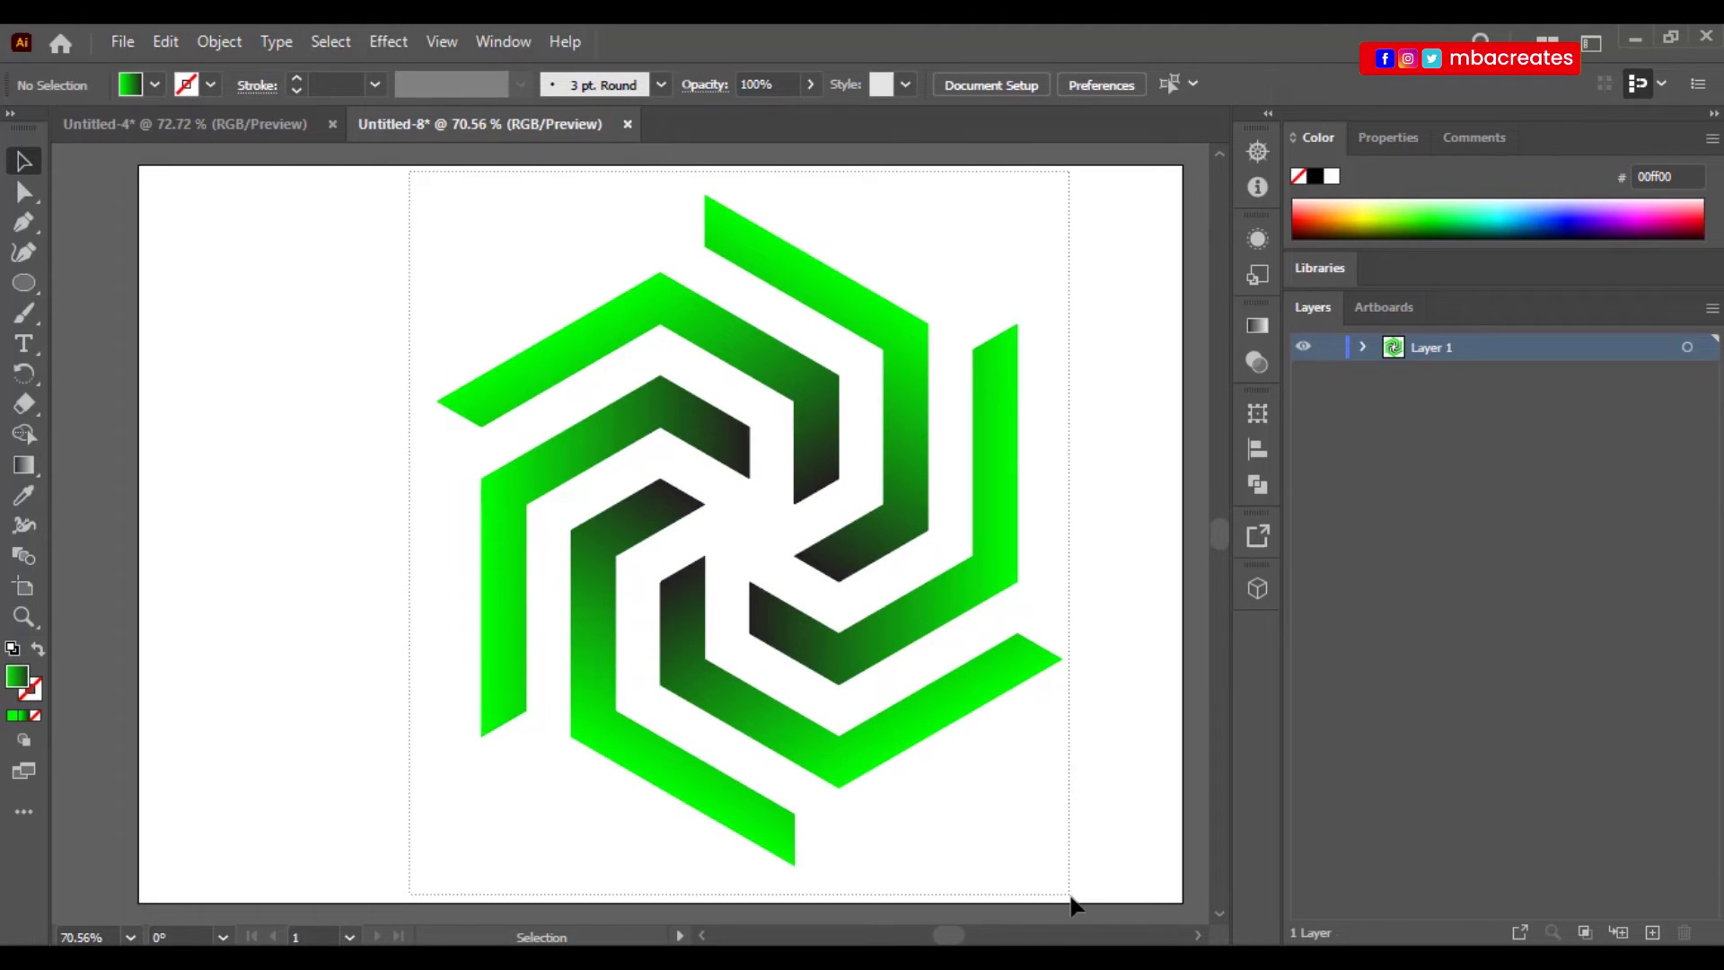
{"action": "key", "text": "ctrl+a"}
{"action": "right_click", "coordinate": [999, 684]}
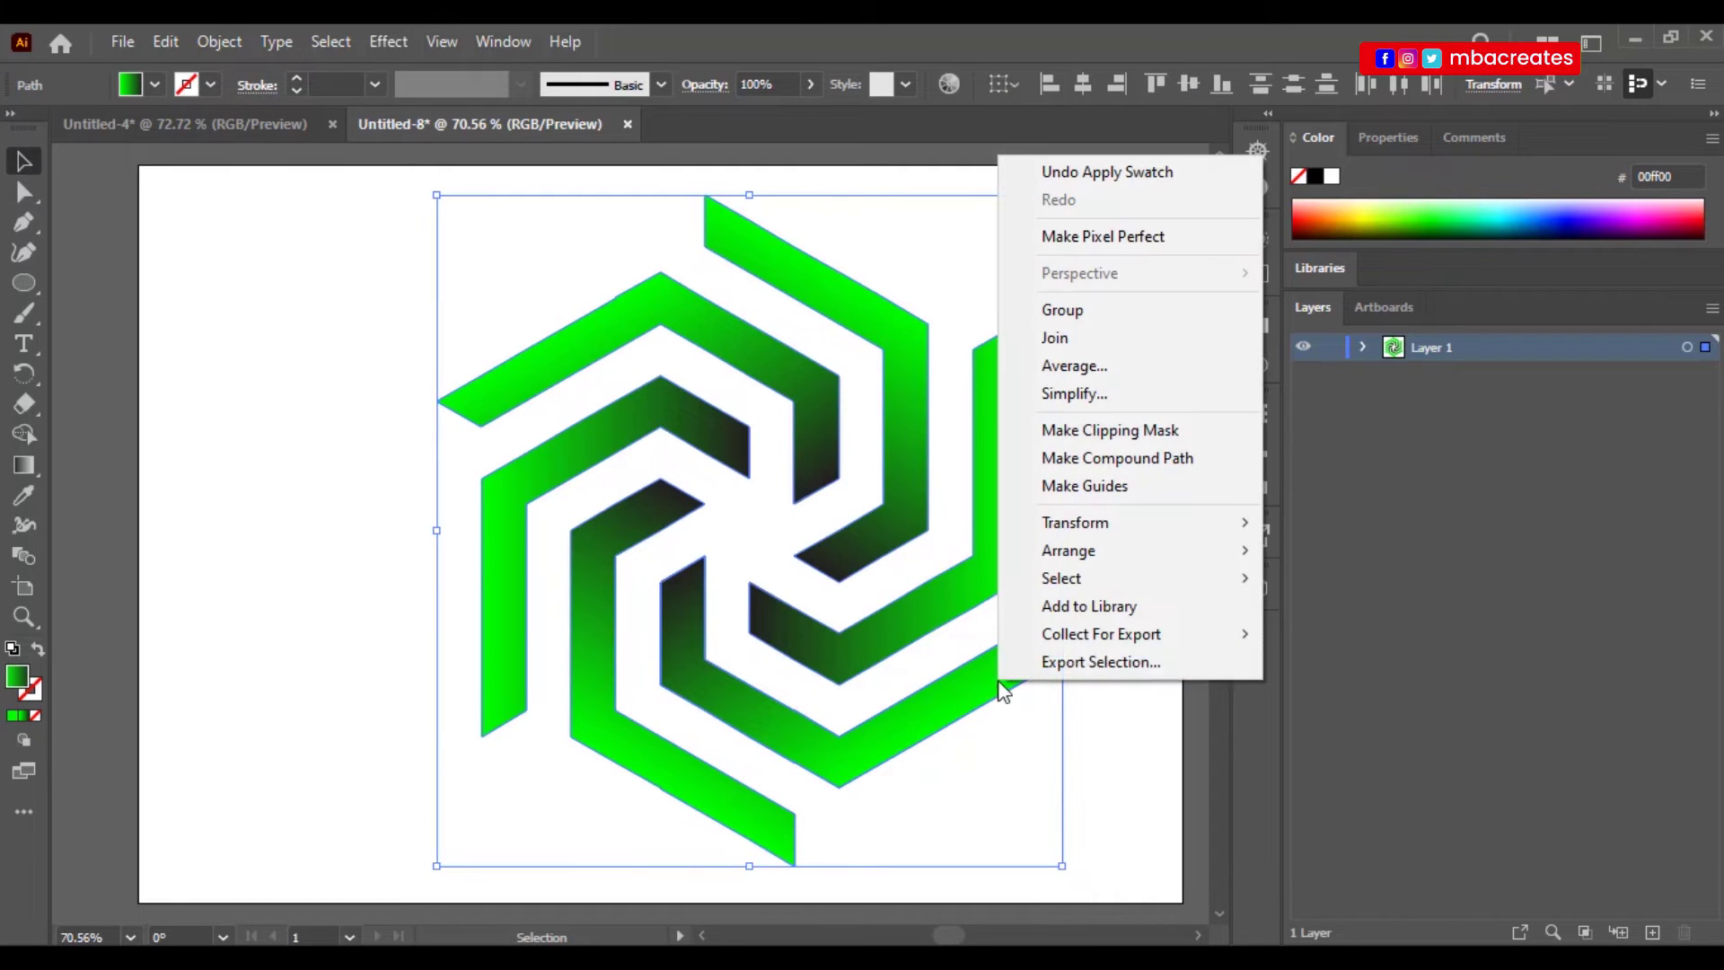
{"action": "left_click", "coordinate": [1109, 320]}
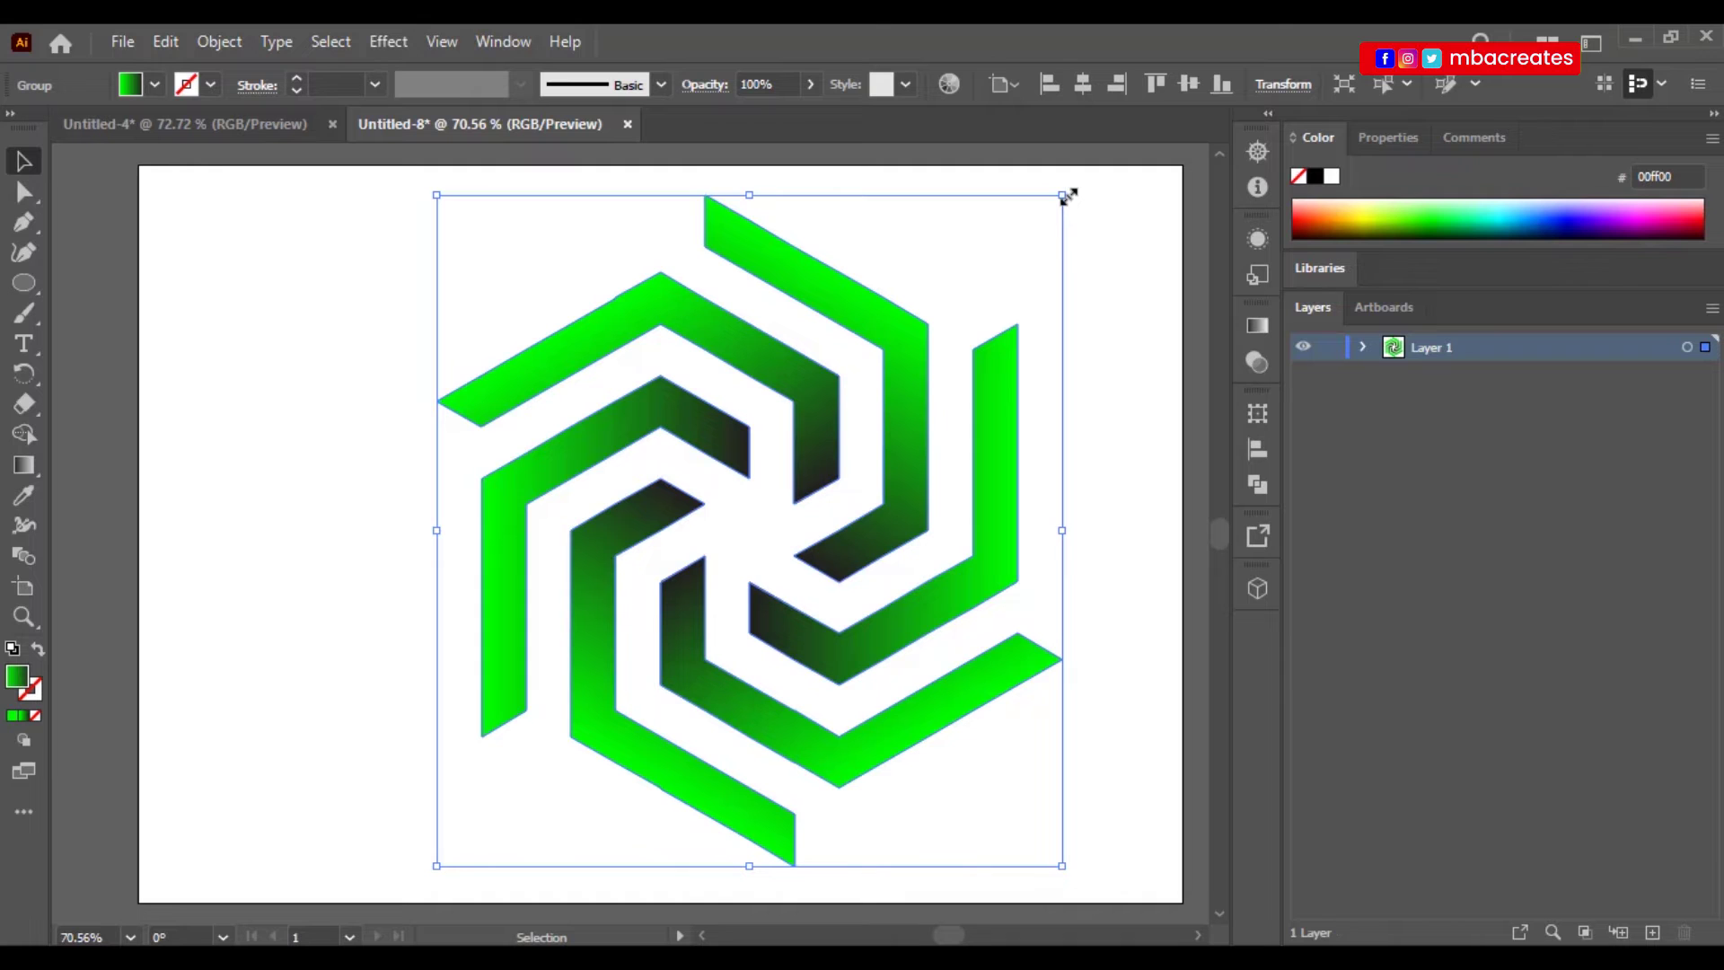
{"action": "left_click_drag", "start_coordinate": [1065, 195], "coordinate": [727, 553]}
{"action": "left_click_drag", "start_coordinate": [651, 698], "coordinate": [667, 576]}
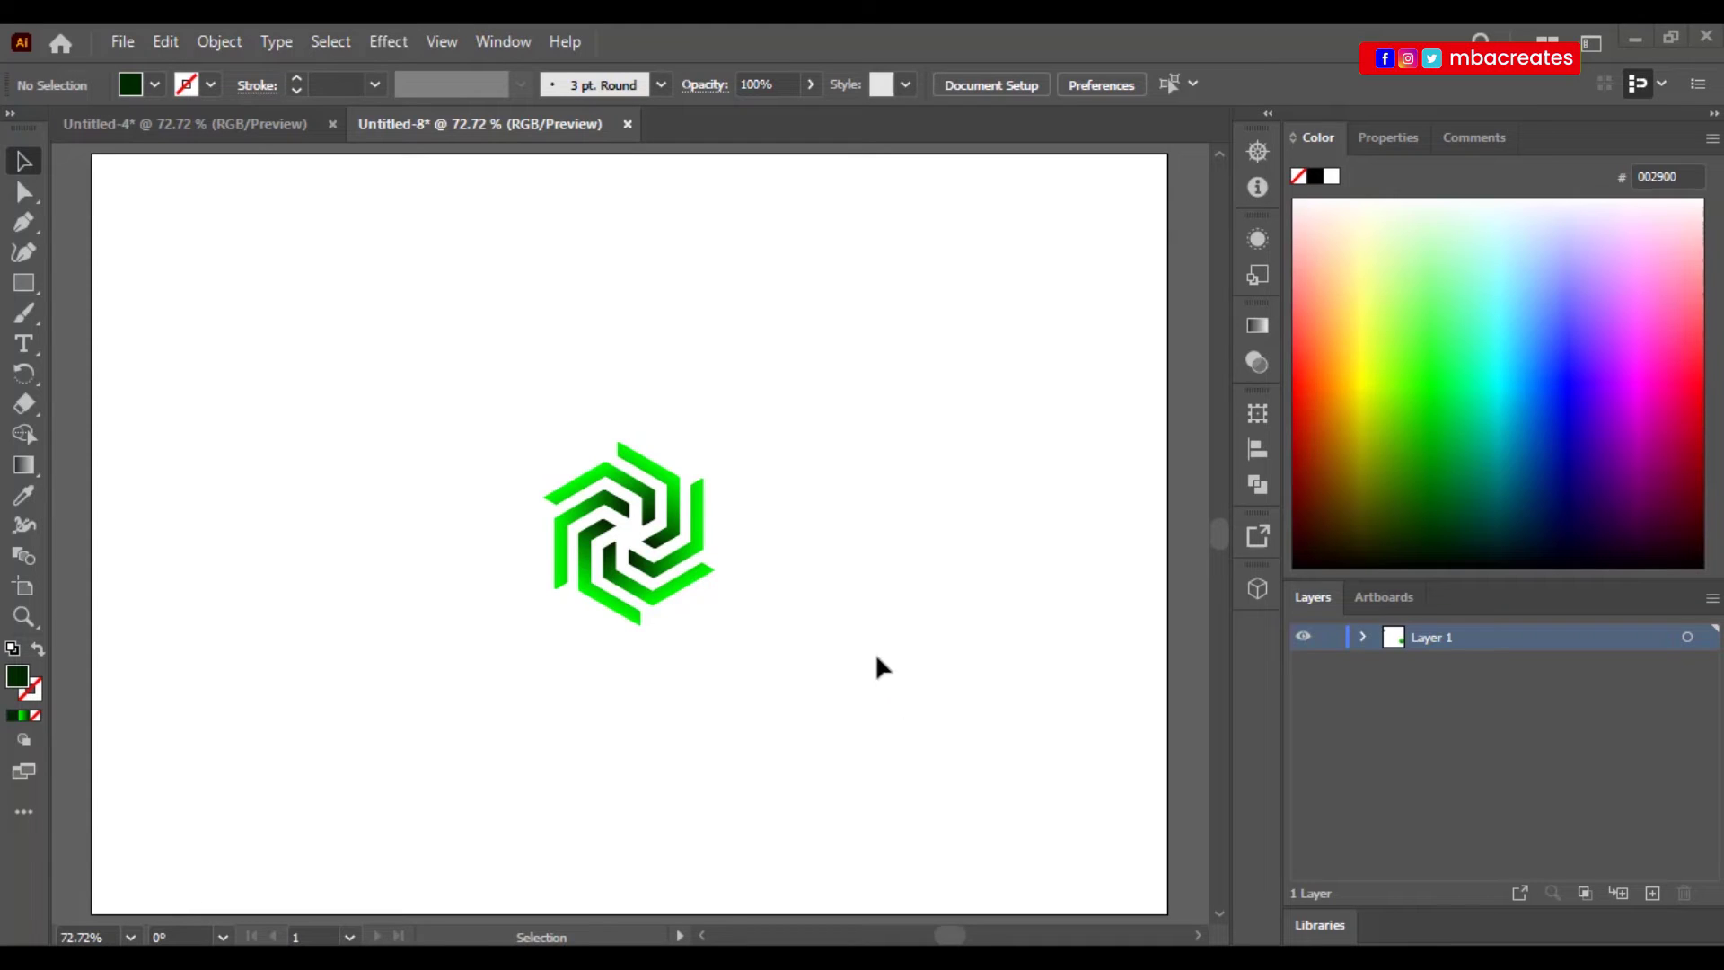
Enlarge the pinwheel group slightly and choose Make Pattern from the Pattern Options menu.
{"action": "left_click_drag", "start_coordinate": [471, 360], "coordinate": [840, 699]}
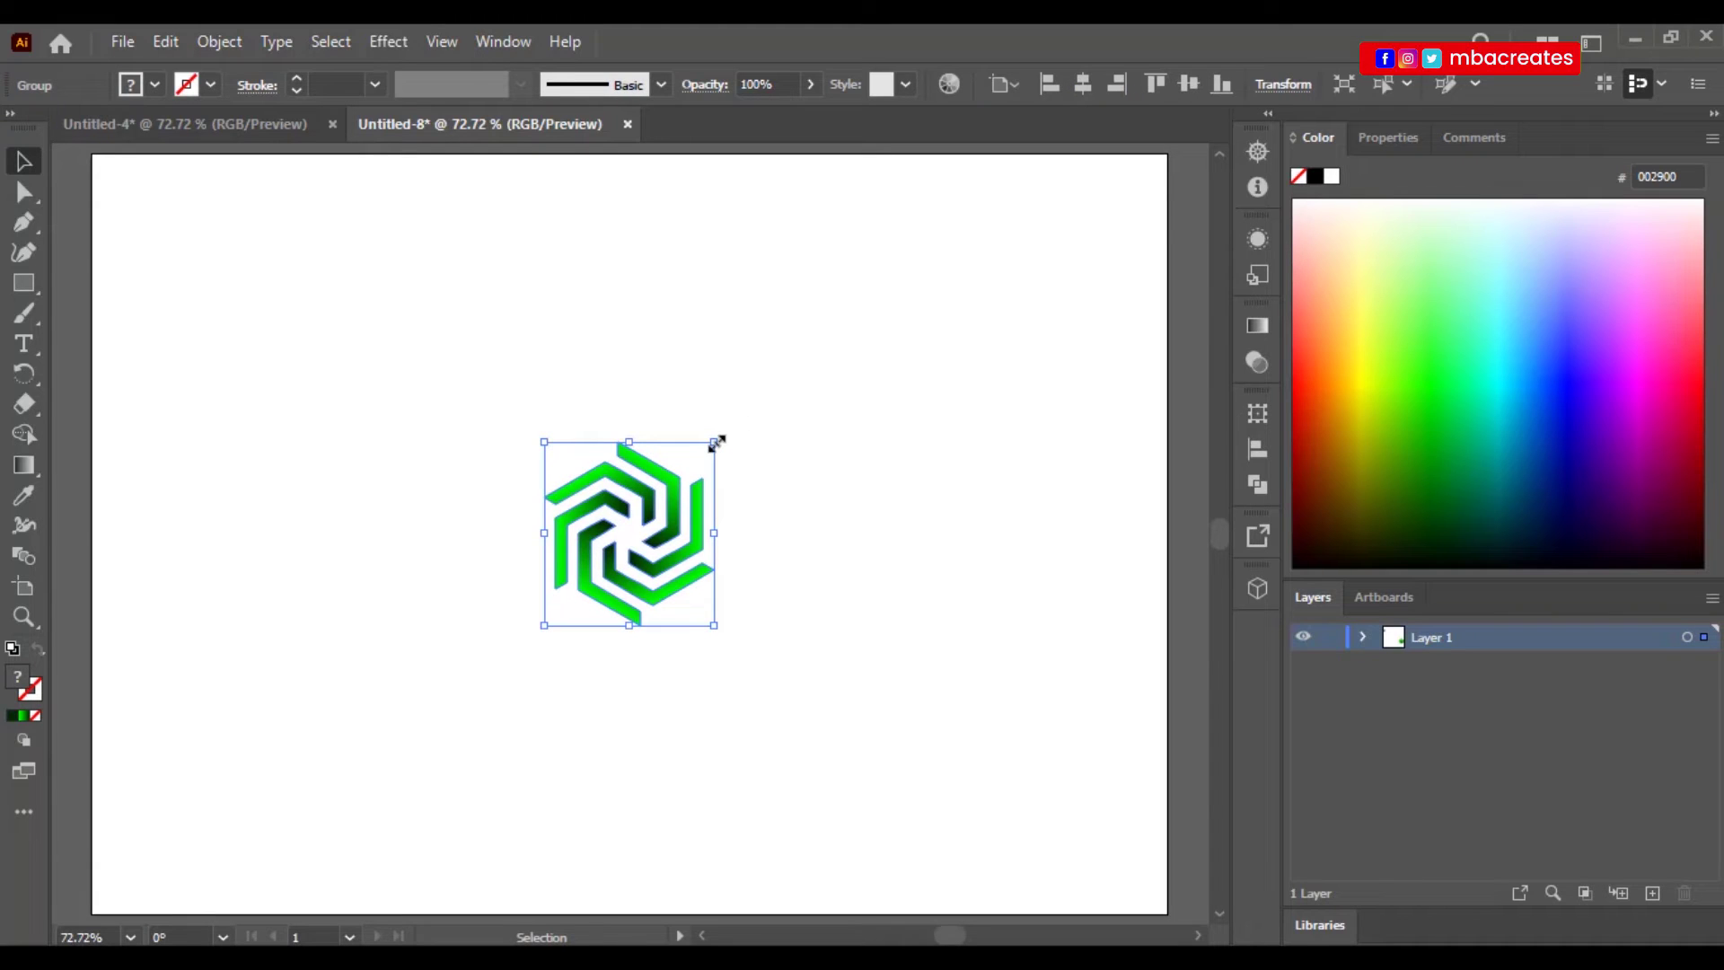
{"action": "left_click_drag", "start_coordinate": [715, 444], "coordinate": [738, 417]}
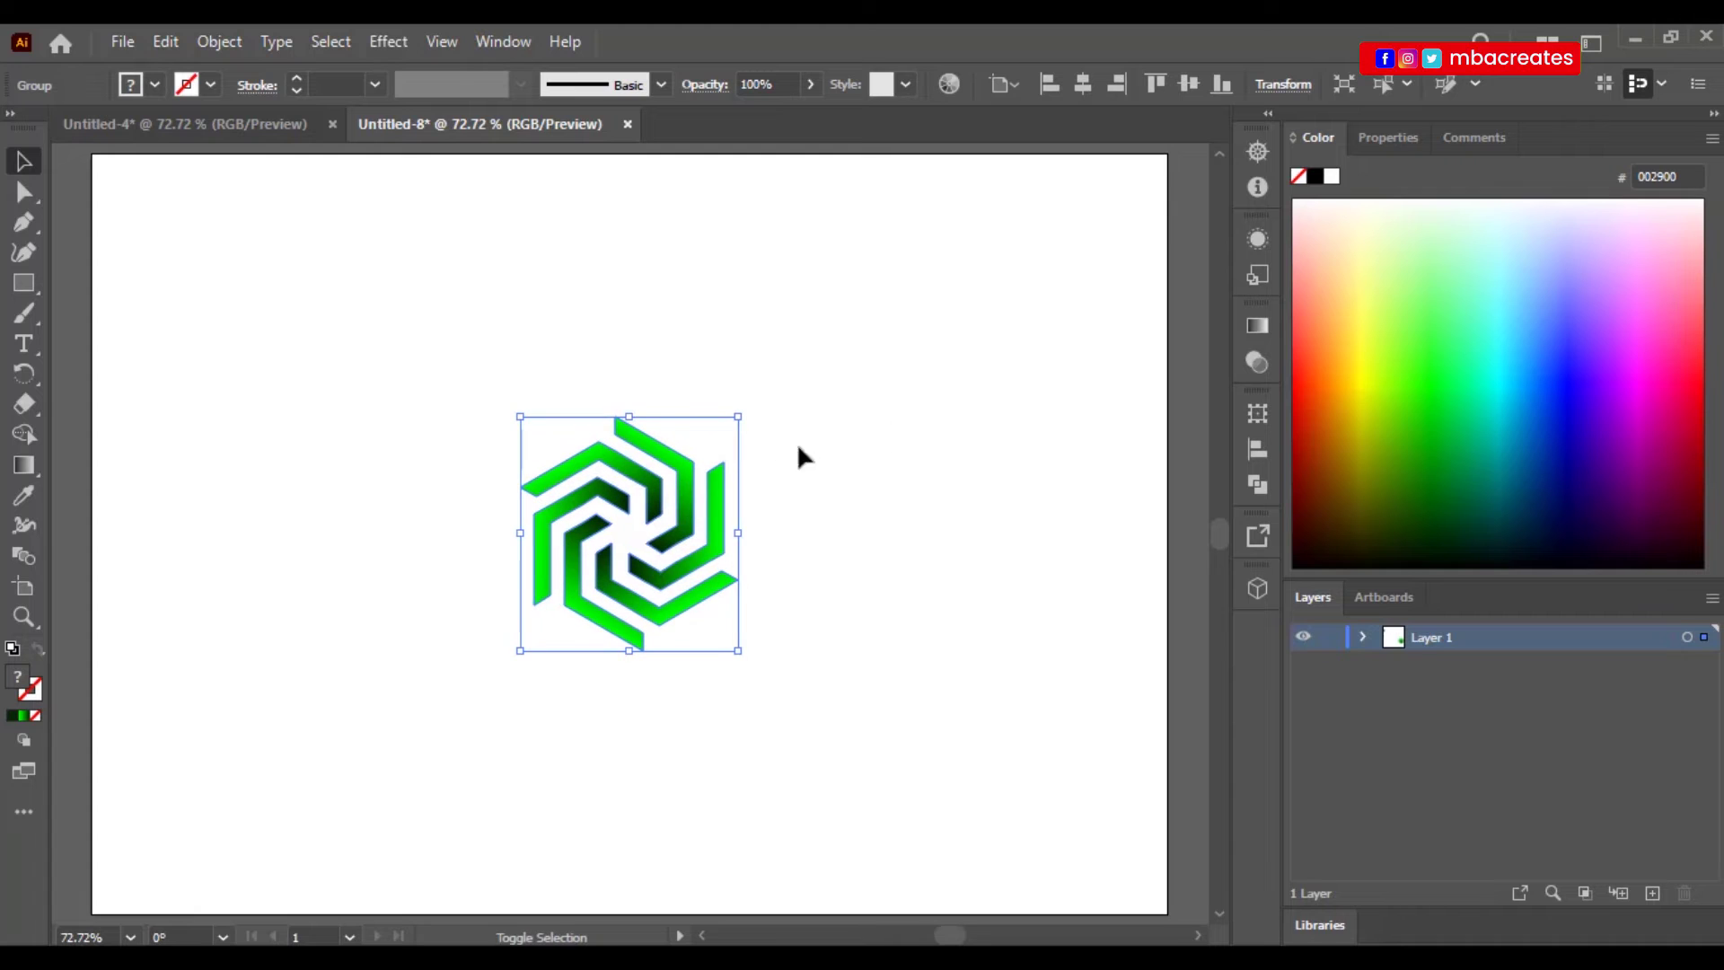
{"action": "left_click", "coordinate": [497, 46]}
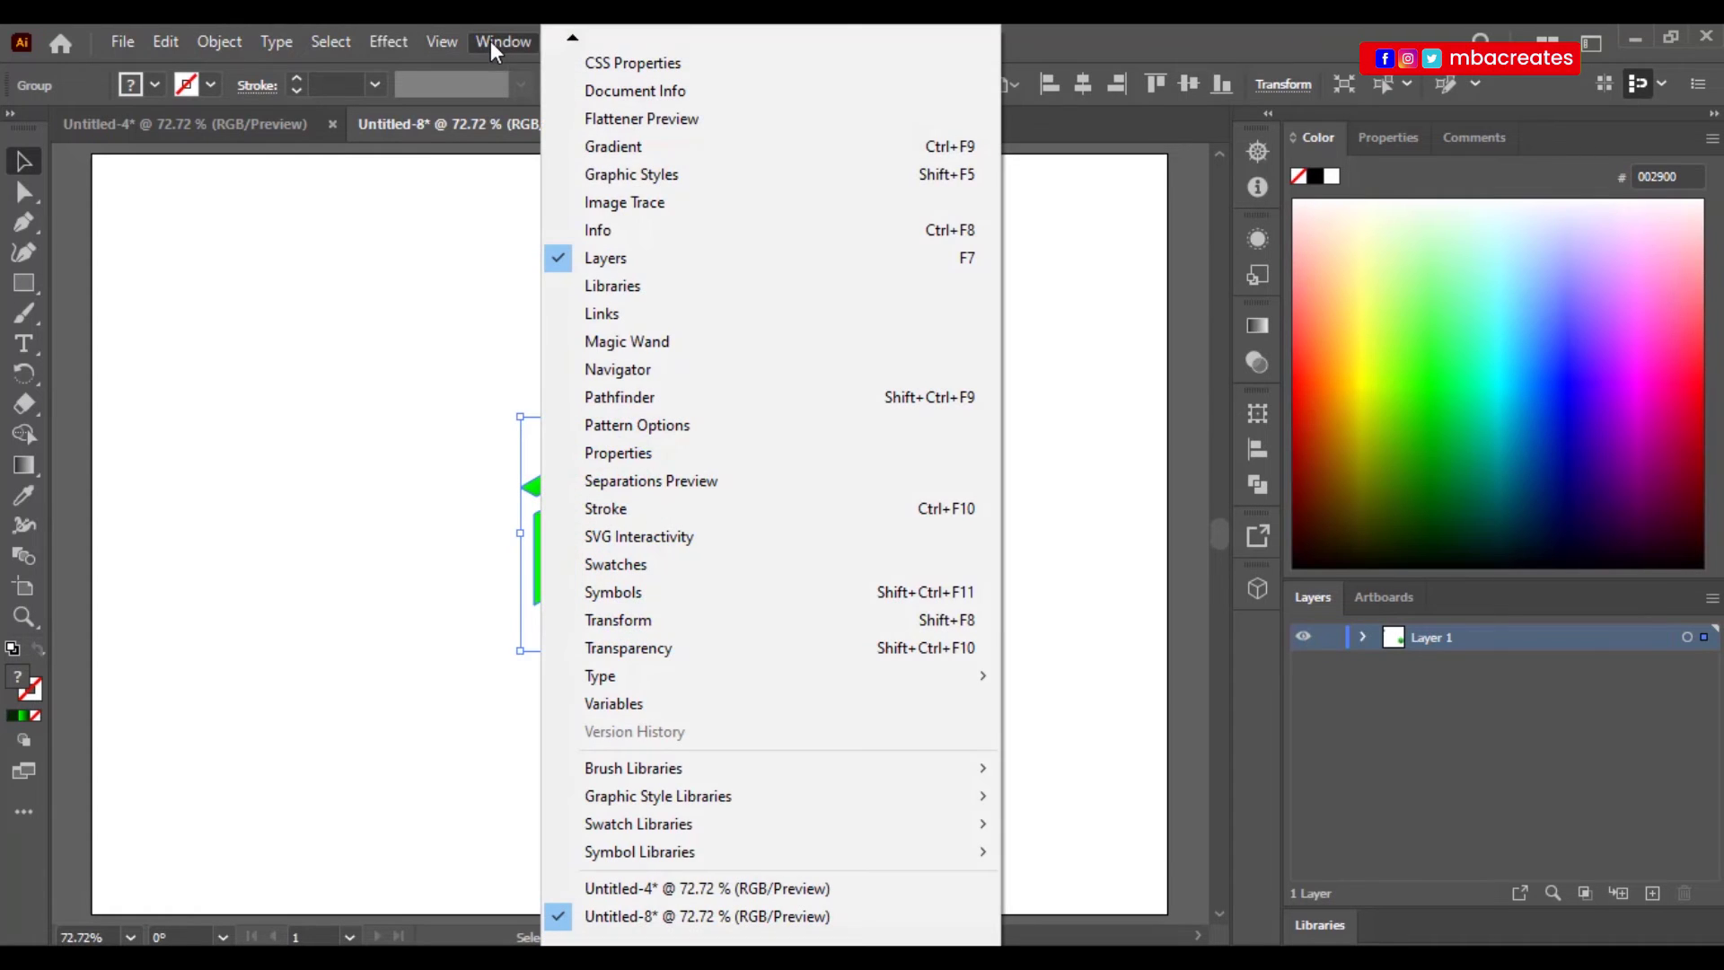
{"action": "left_click", "coordinate": [691, 428]}
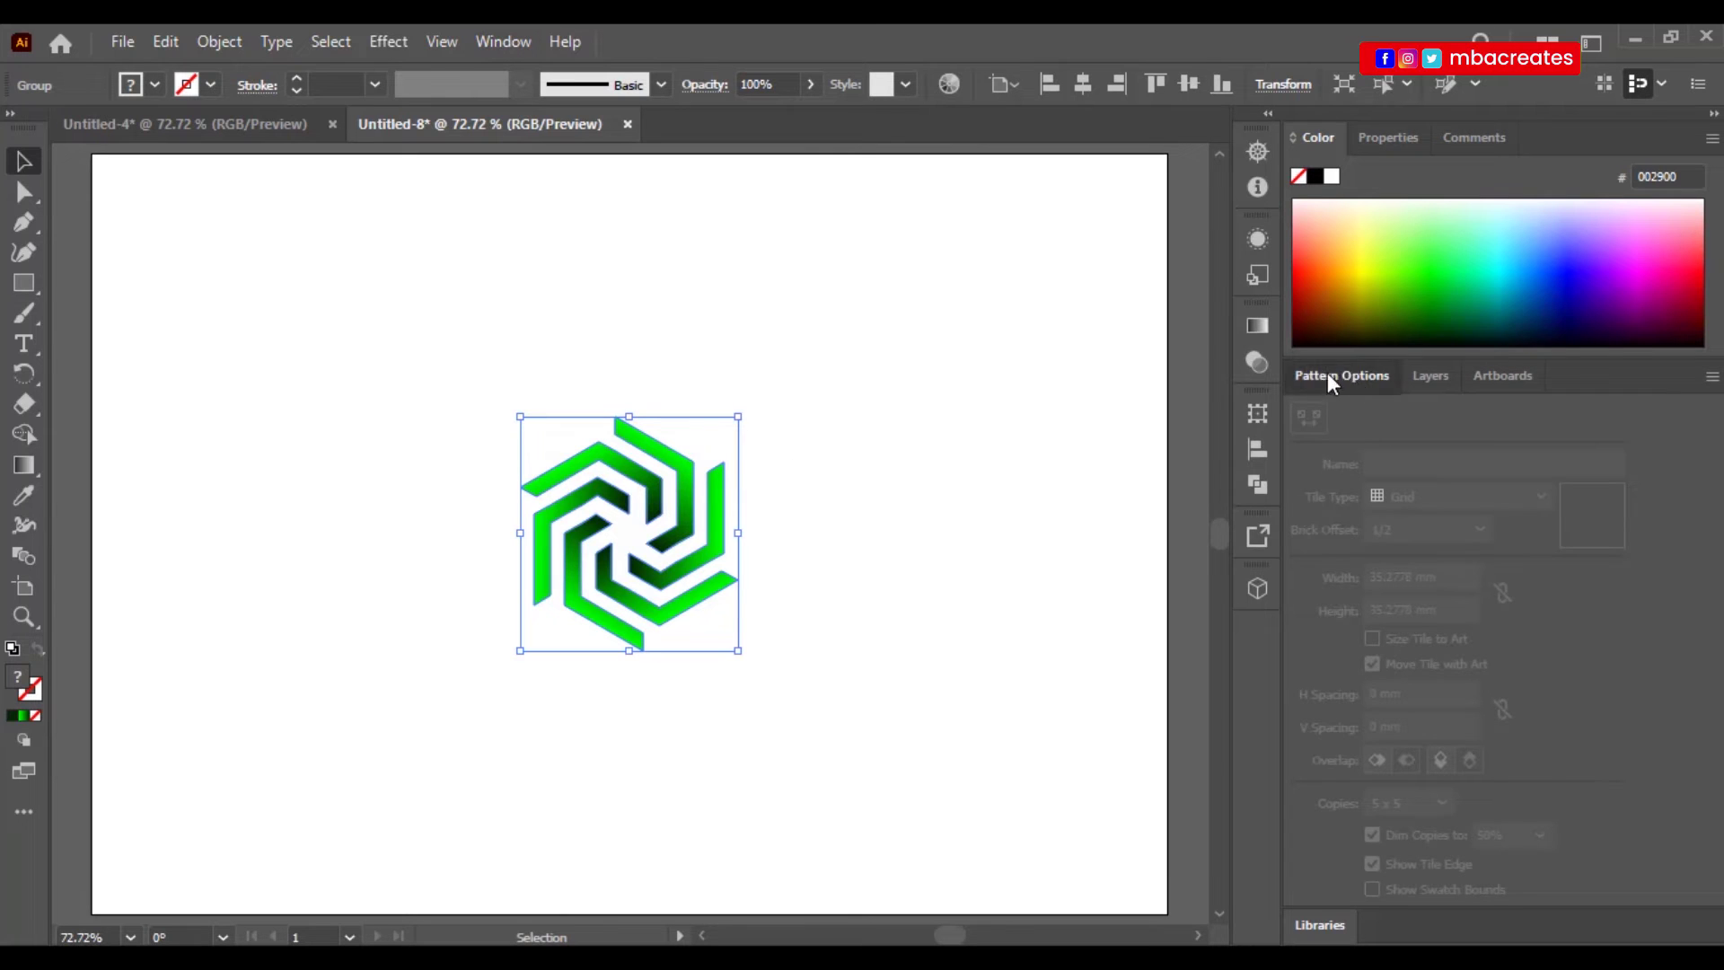
{"action": "left_click_drag", "start_coordinate": [1332, 382], "coordinate": [876, 223]}
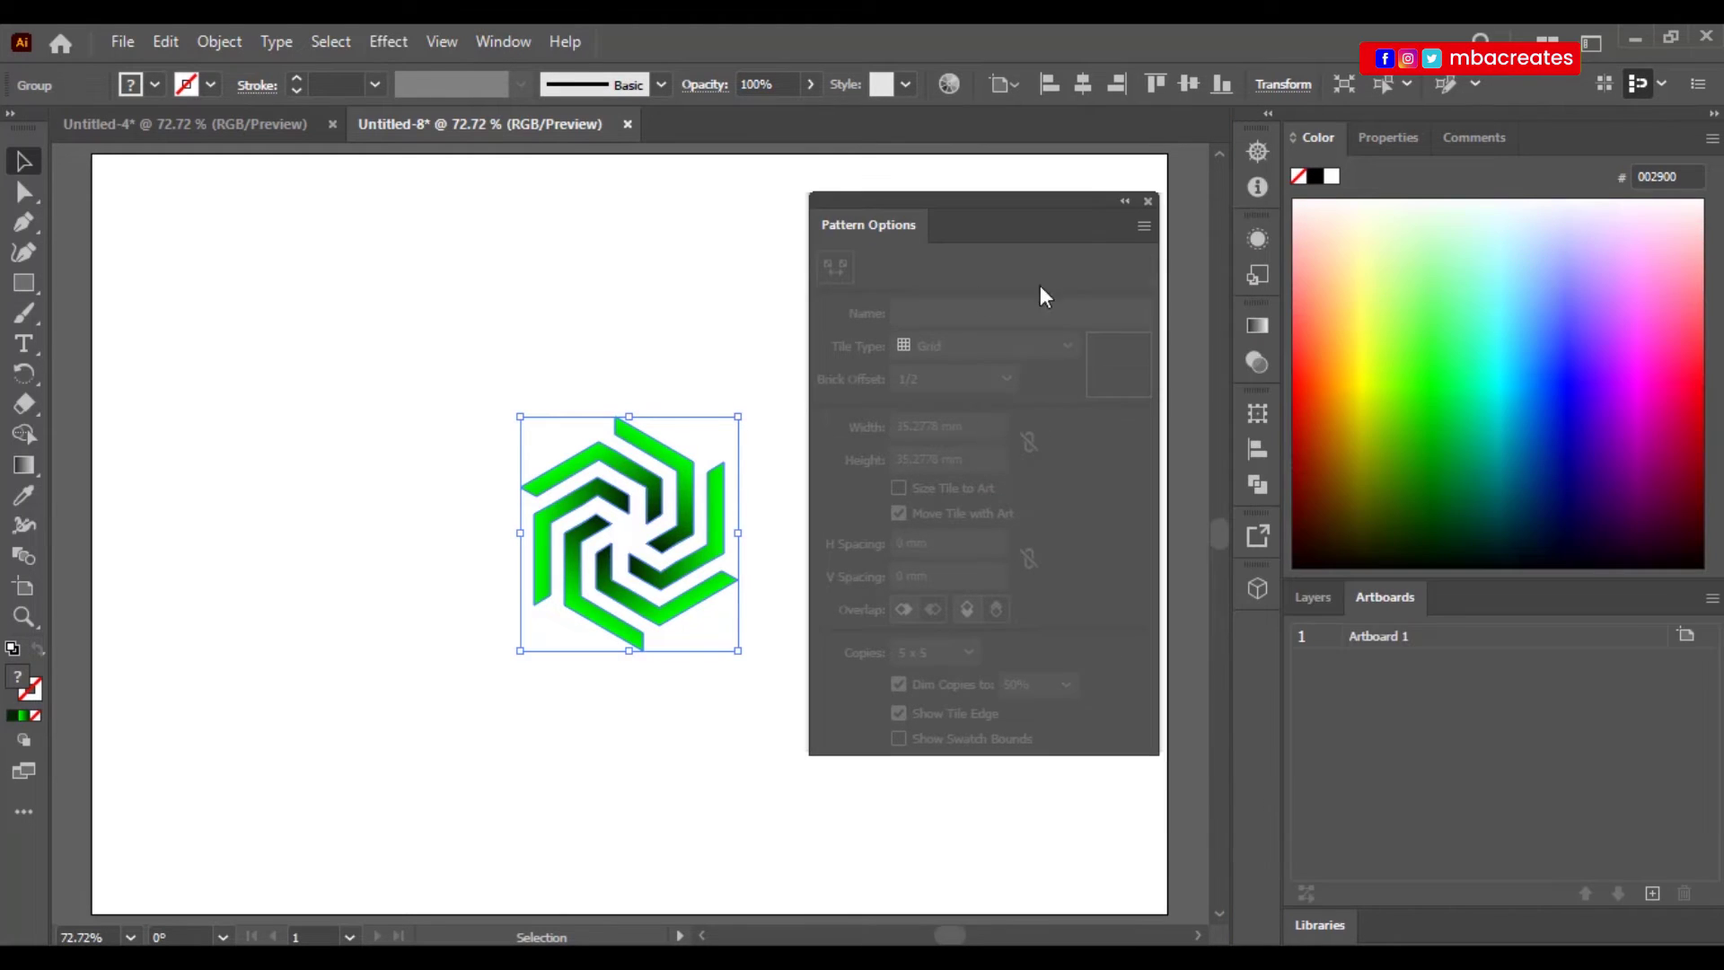
{"action": "left_click", "coordinate": [1143, 228]}
{"action": "left_click", "coordinate": [1201, 232]}
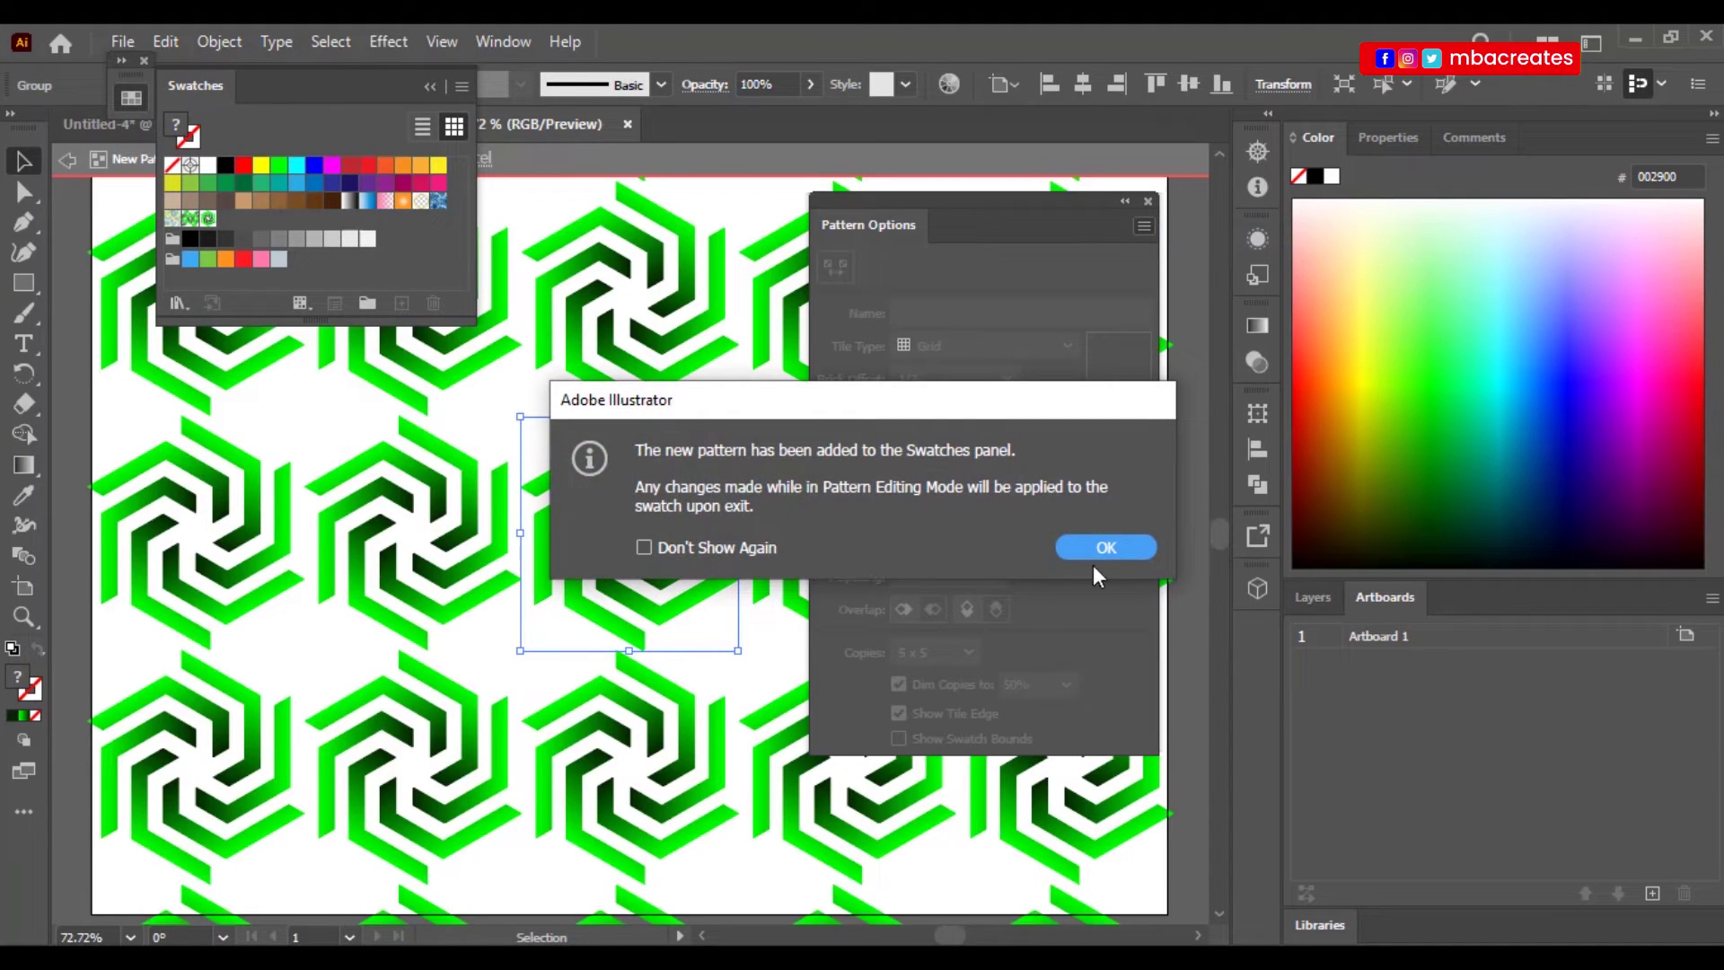
Set the pattern tile type to Hex by Column with 9 x 9 preview copies.
{"action": "left_click", "coordinate": [1123, 551]}
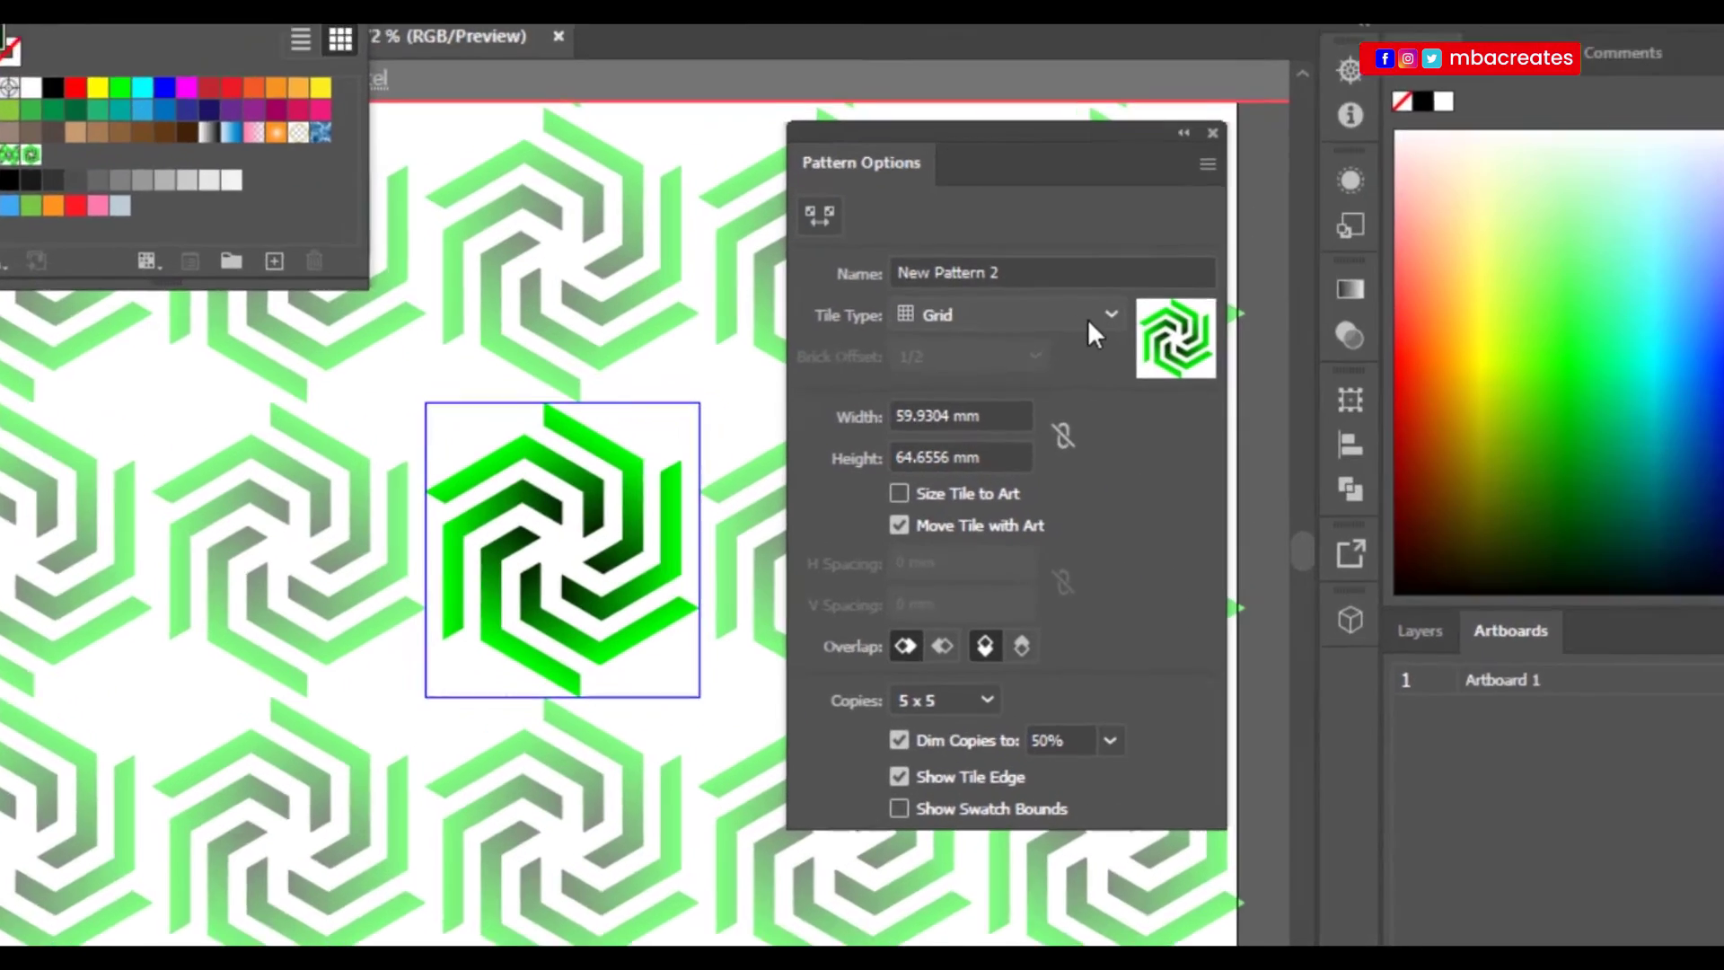
{"action": "left_click", "coordinate": [1087, 317]}
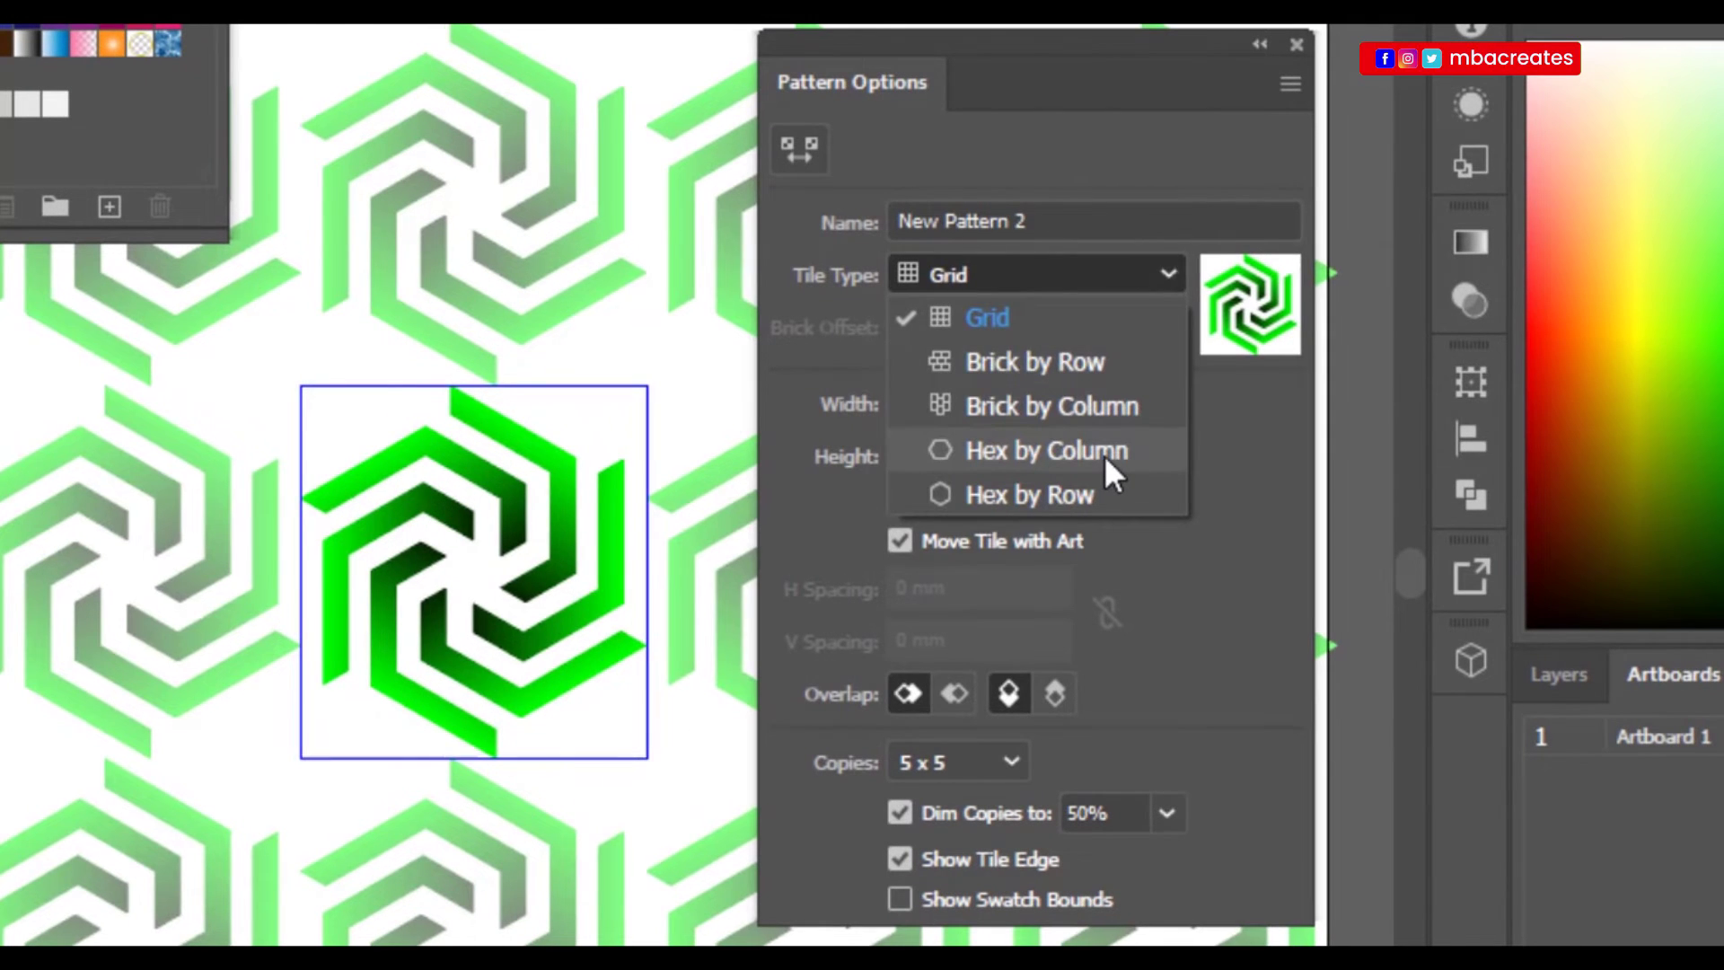
{"action": "left_click", "coordinate": [1110, 453]}
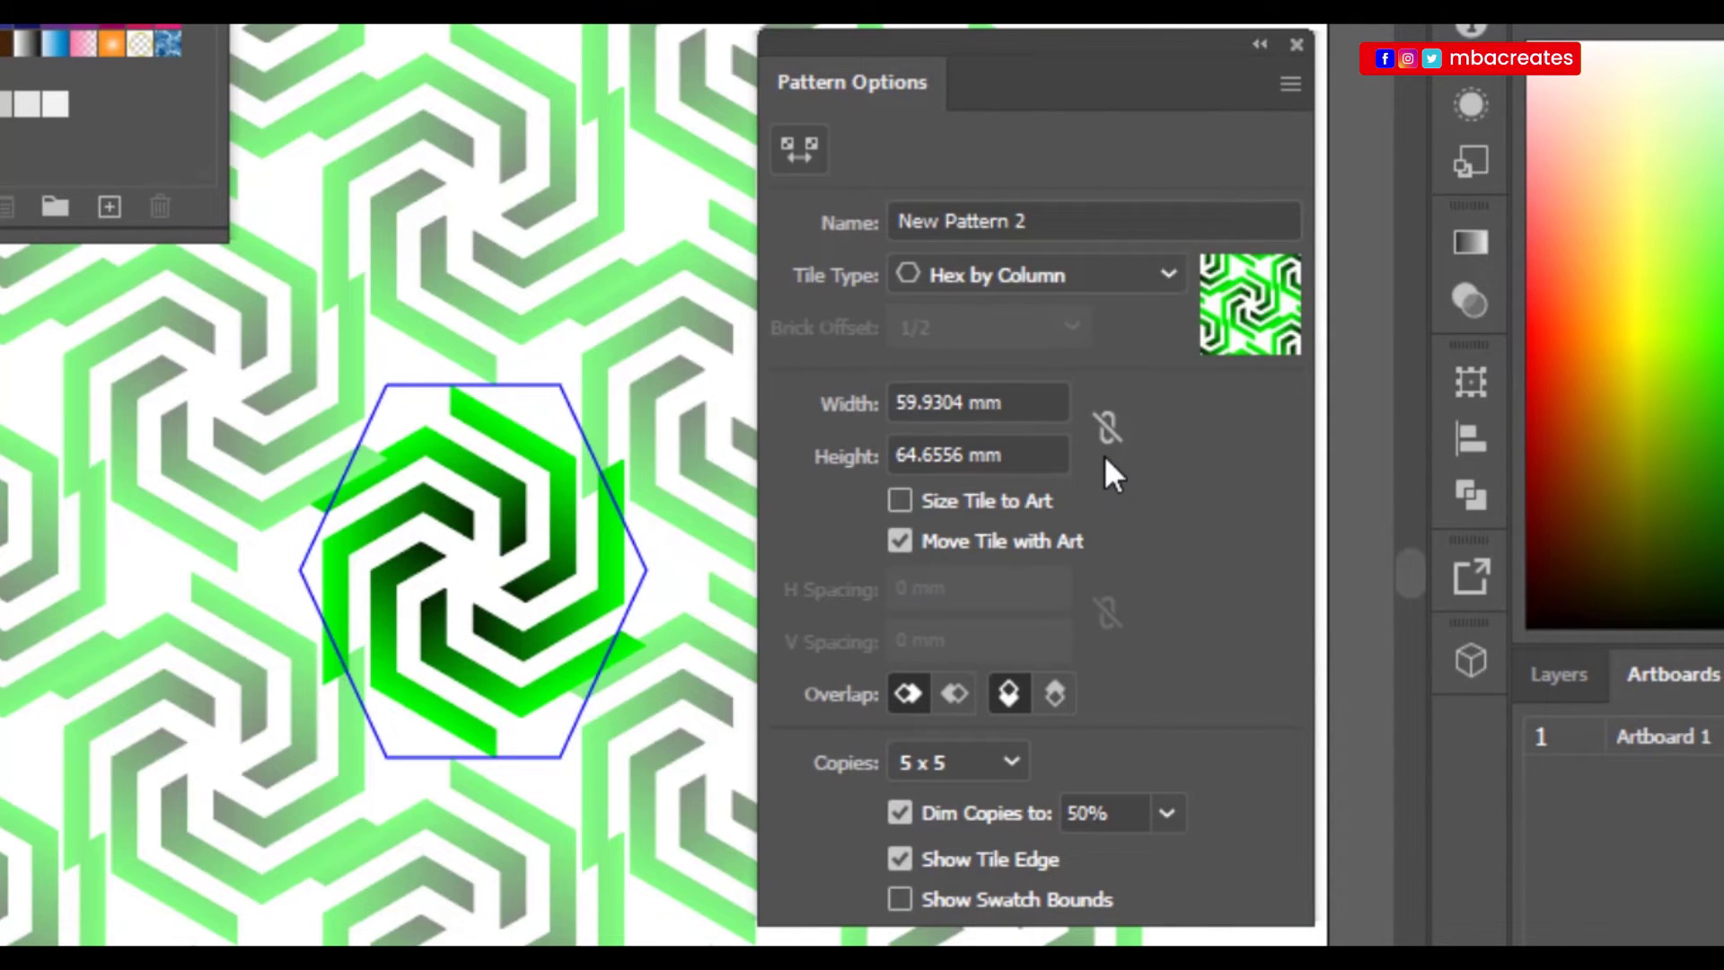
{"action": "left_click", "coordinate": [1019, 767]}
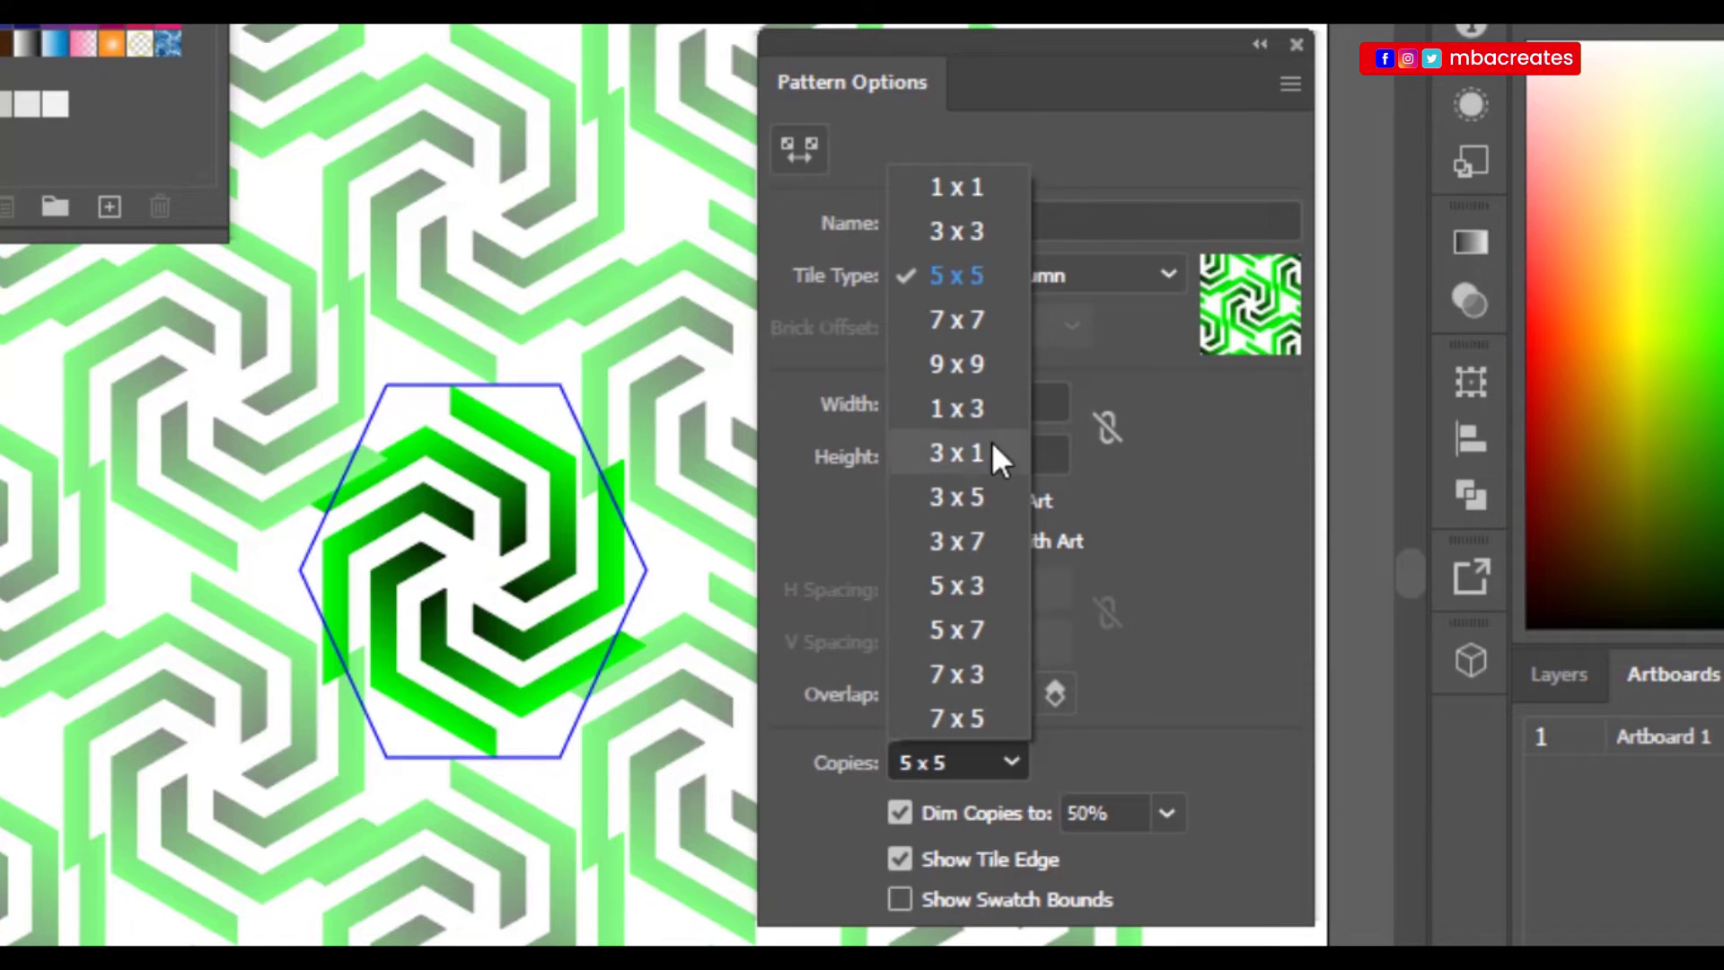
{"action": "left_click", "coordinate": [978, 364]}
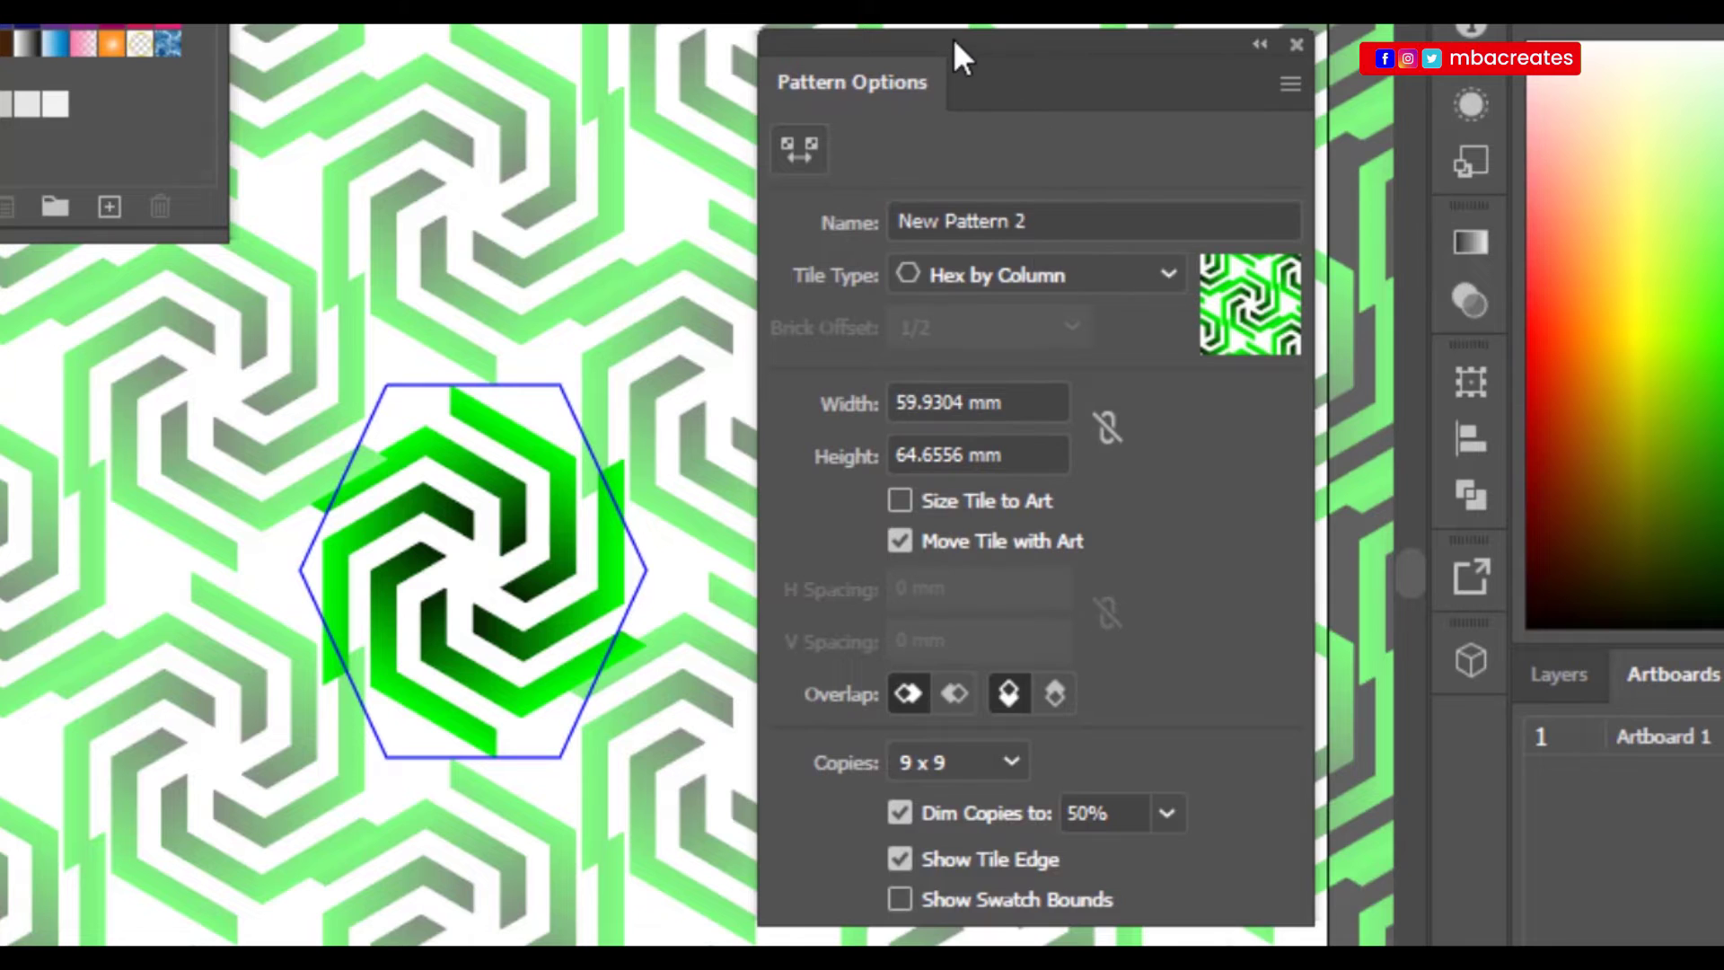
{"action": "left_click_drag", "start_coordinate": [952, 38], "coordinate": [1155, 30]}
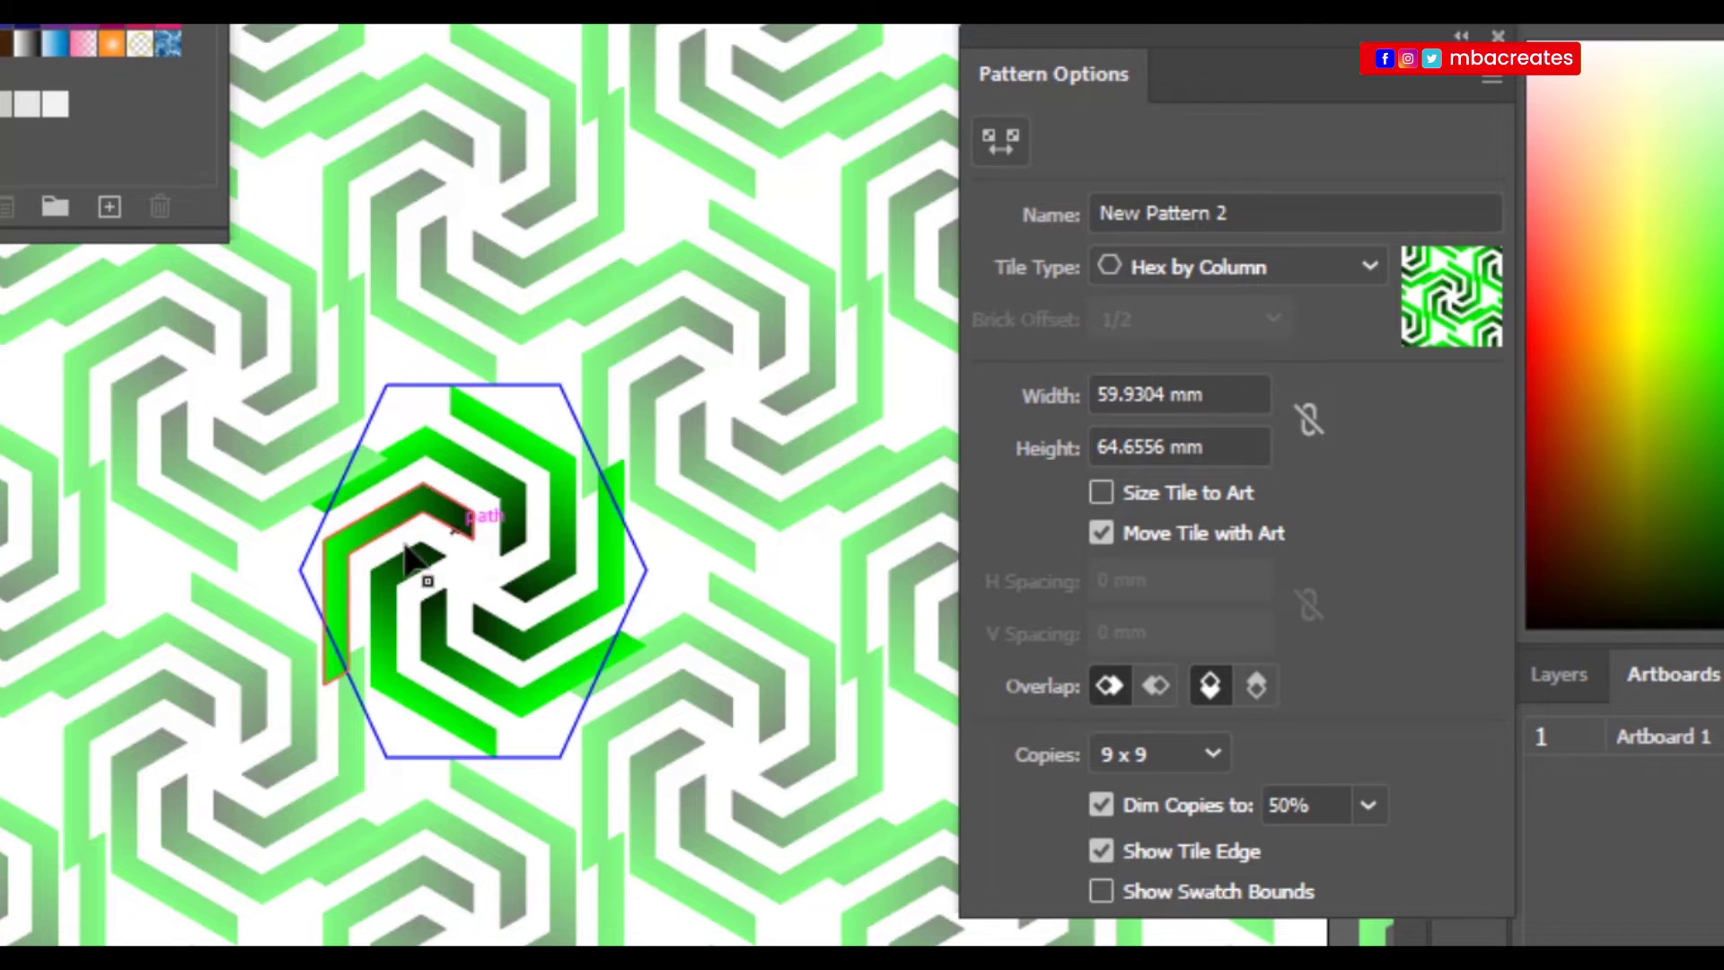
{"action": "left_click", "coordinate": [1208, 394]}
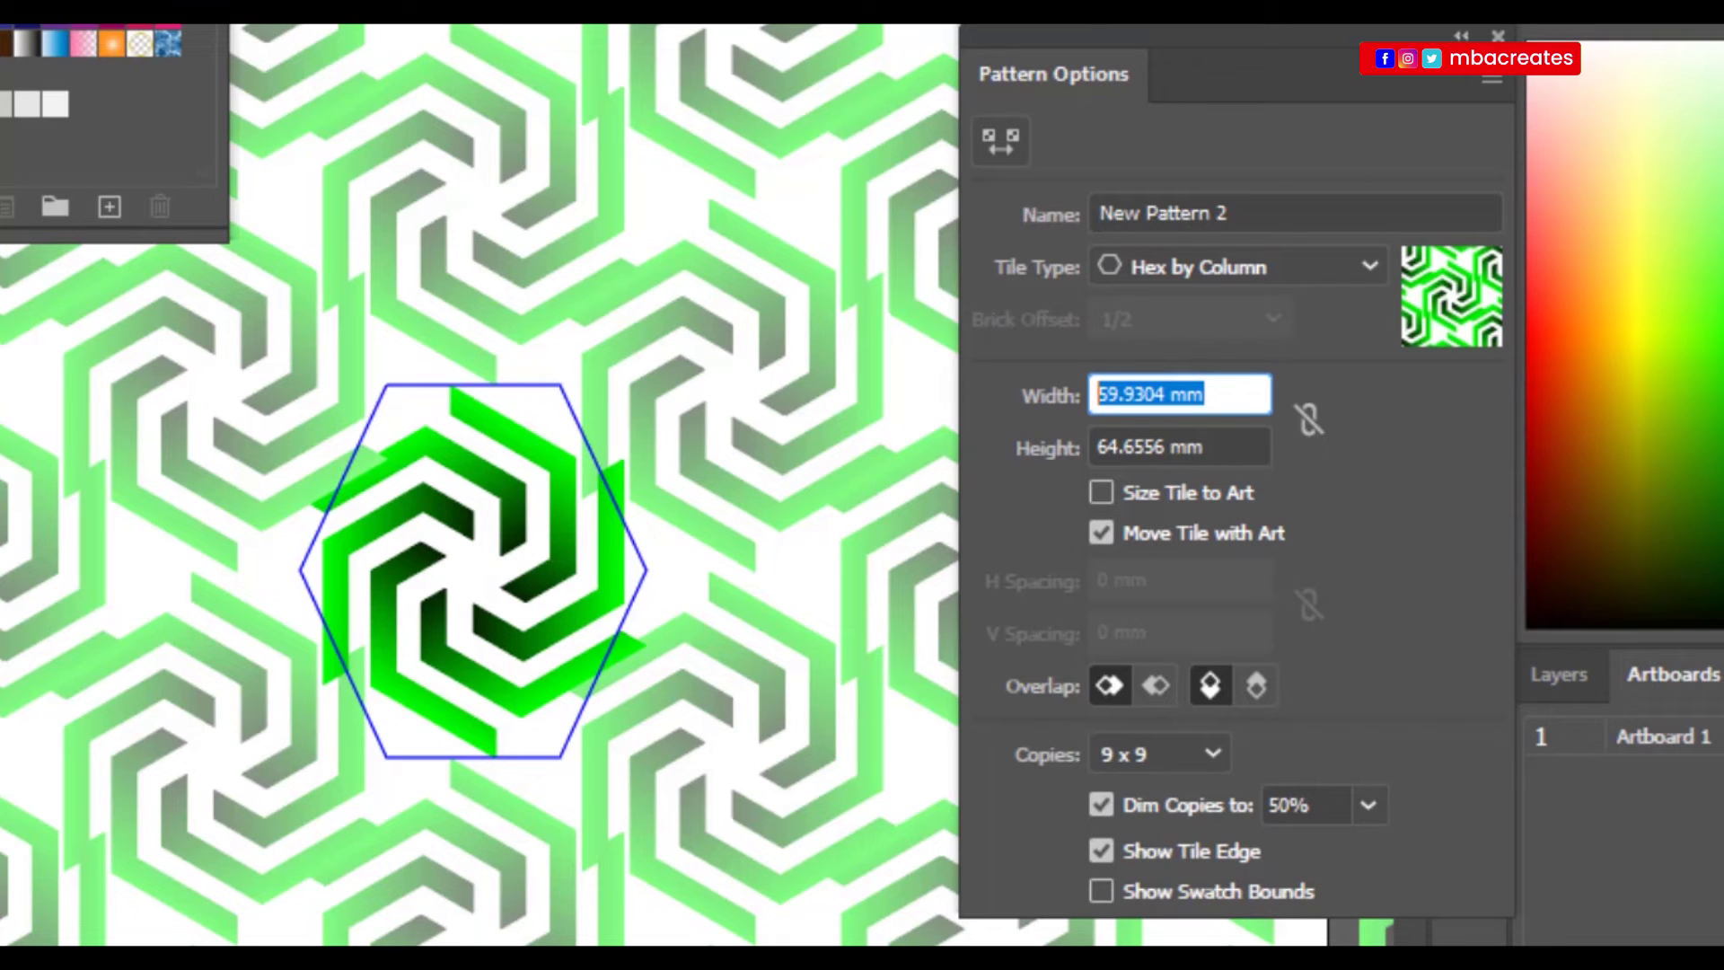
Set the pattern tile width to 64 mm, after trying 70 and 65 mm.
{"action": "type", "text": "70"}
{"action": "key", "text": "Return"}
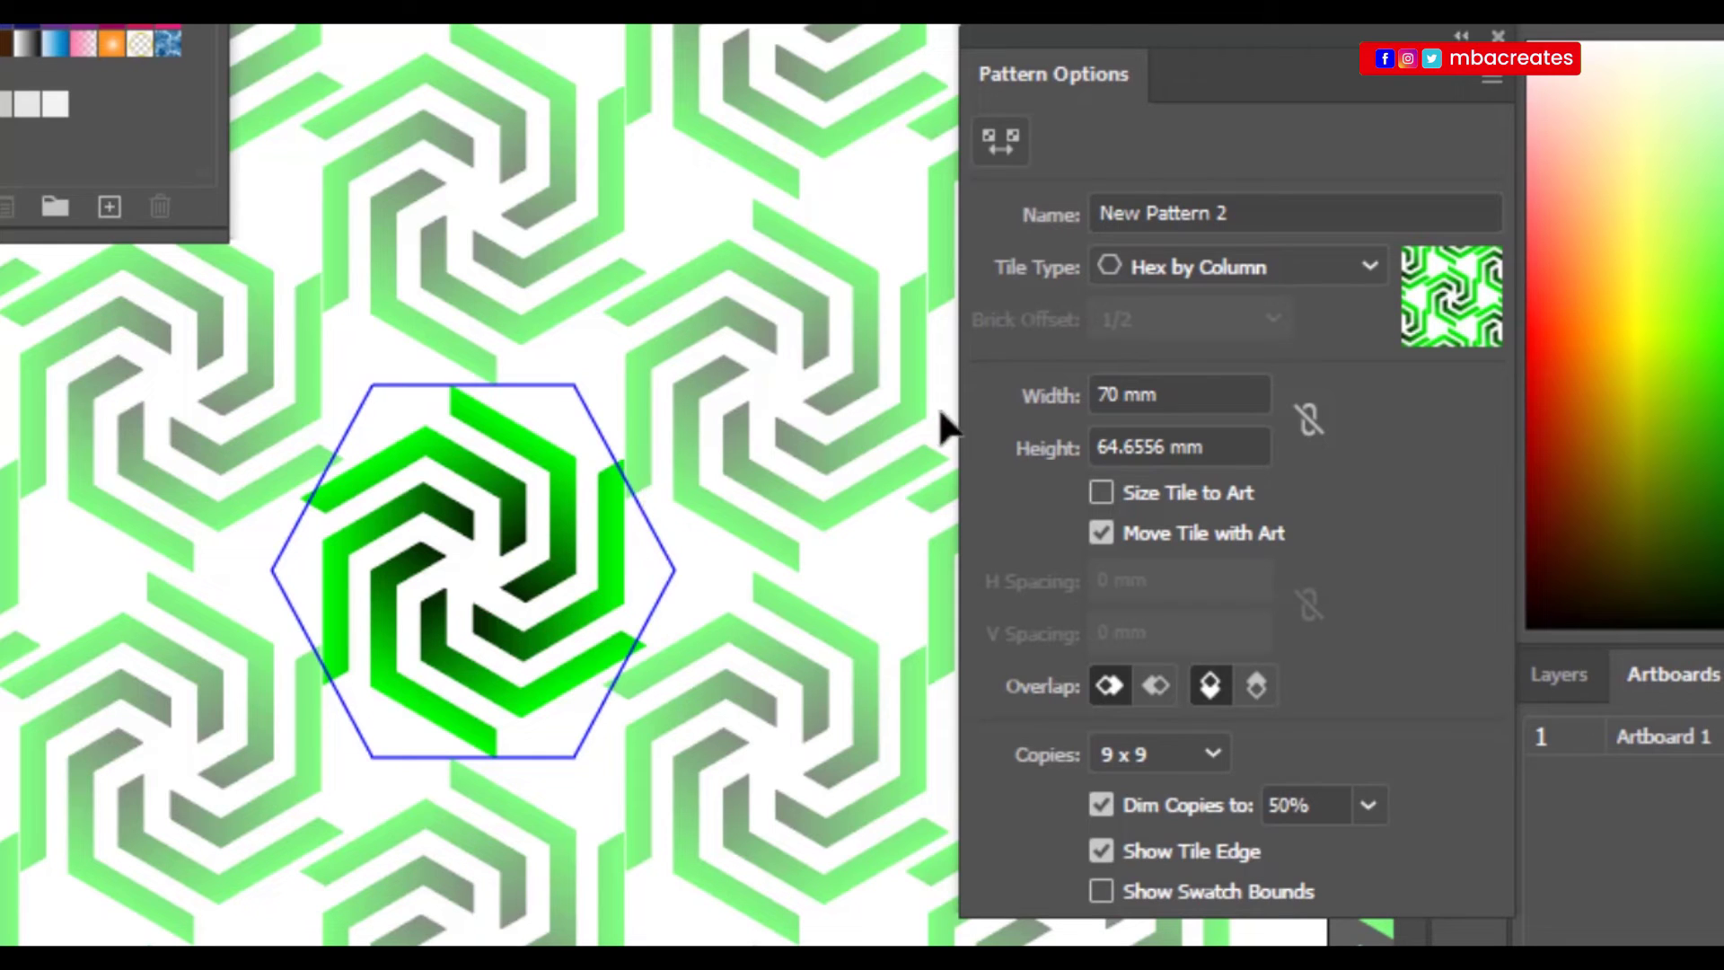
{"action": "left_click", "coordinate": [1126, 395]}
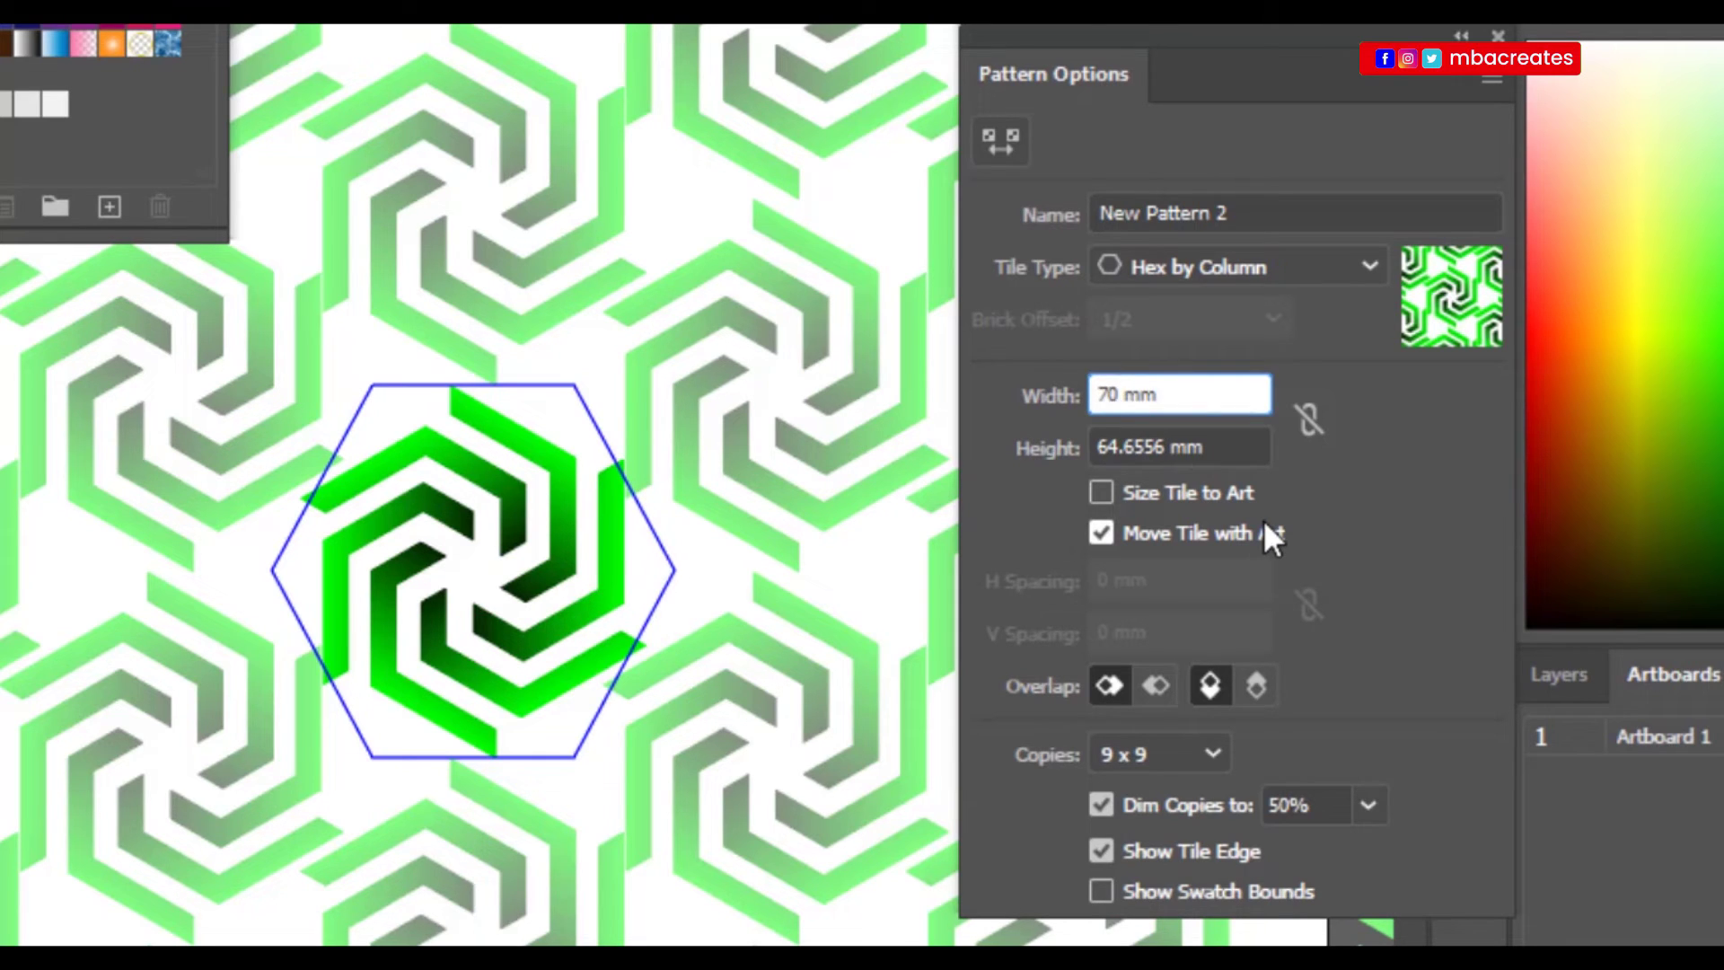
{"action": "key", "text": "BackSpace"}
{"action": "key", "text": "BackSpace"}
{"action": "type", "text": "65"}
{"action": "key", "text": "Return"}
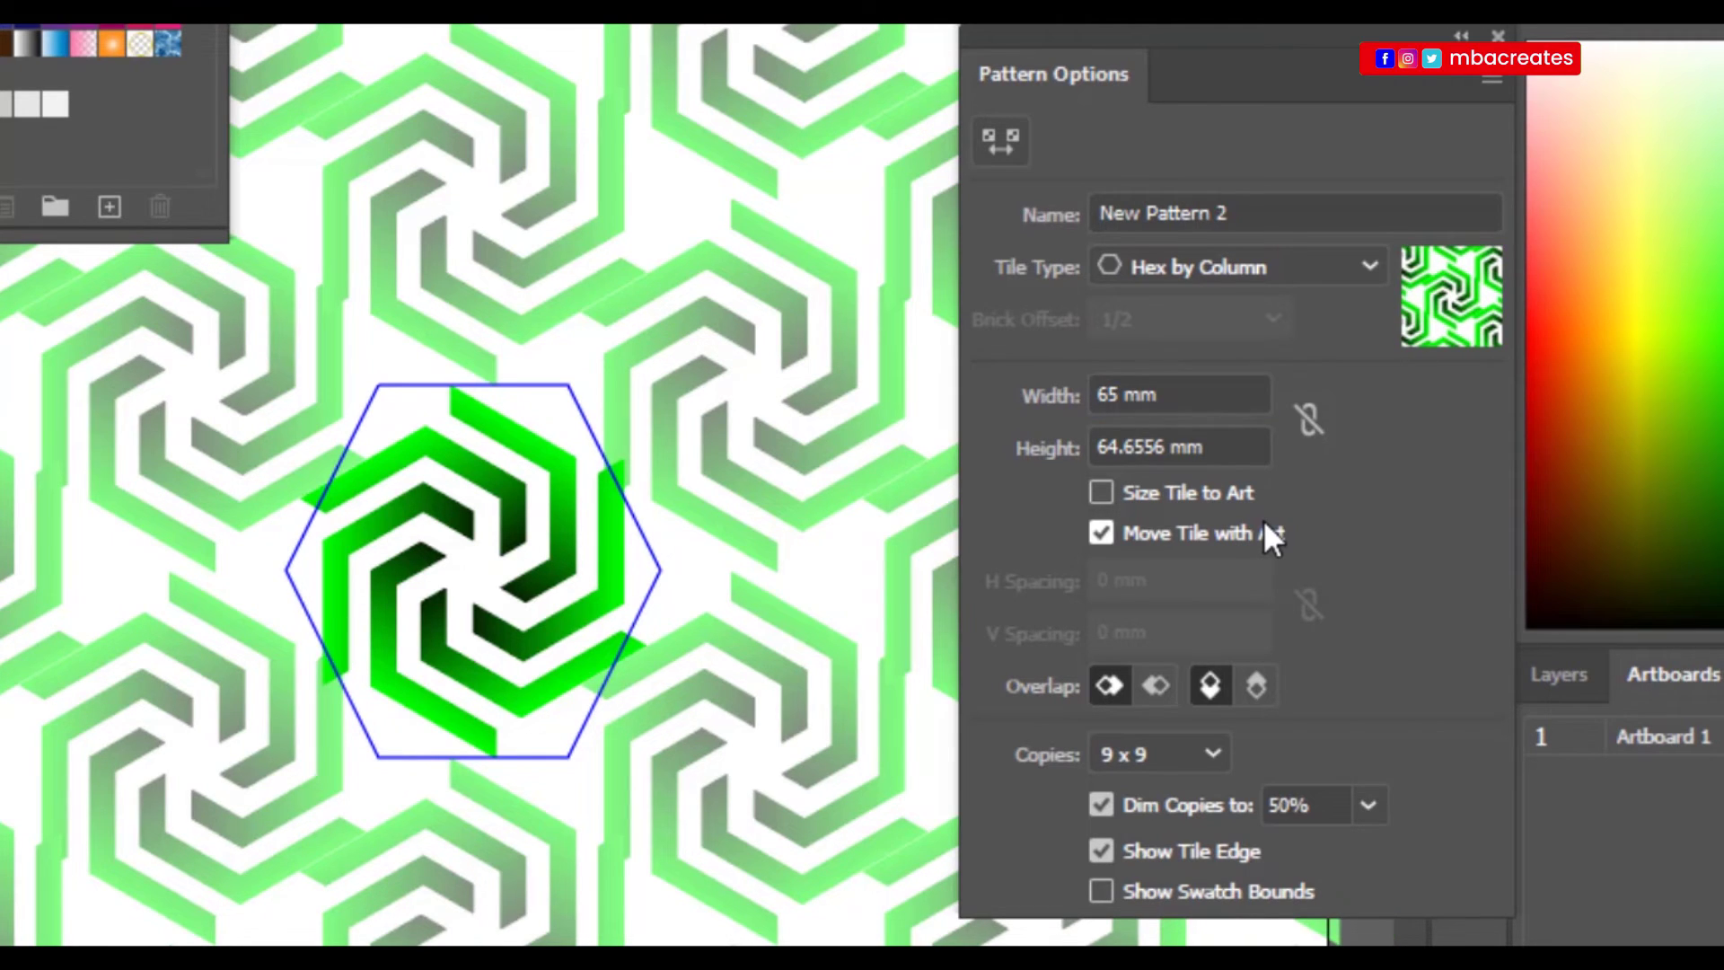
{"action": "left_click", "coordinate": [1134, 382]}
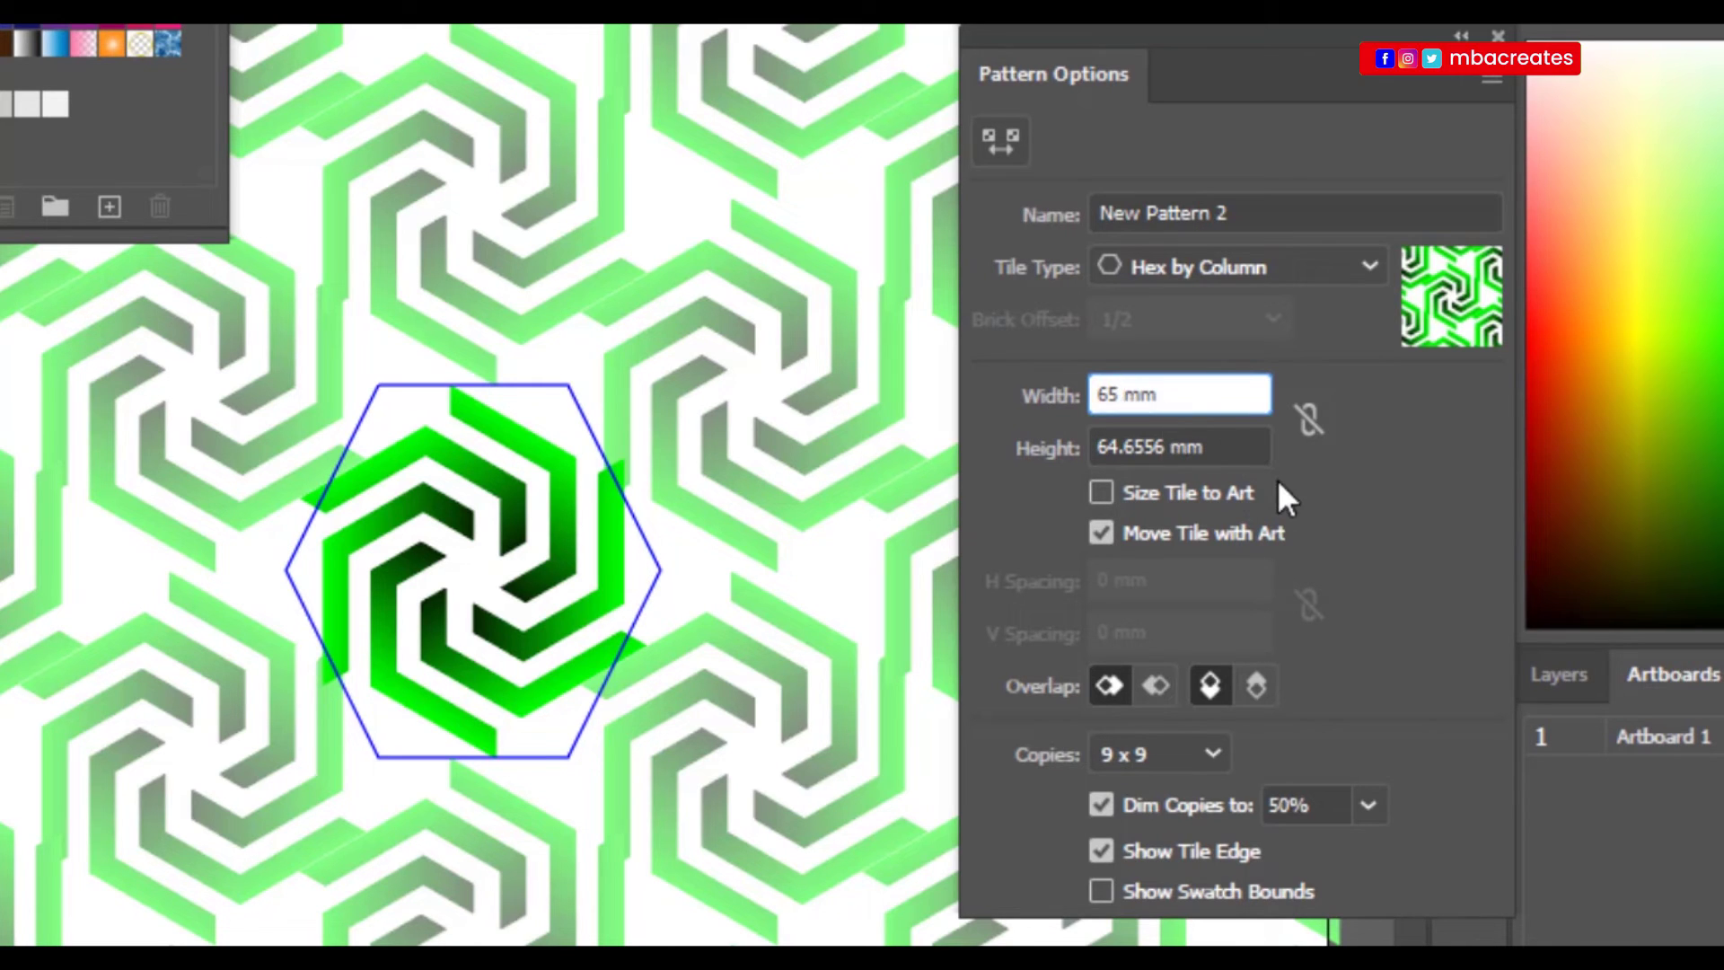
{"action": "key", "text": "BackSpace"}
{"action": "key", "text": "BackSpace"}
{"action": "type", "text": "4"}
{"action": "key", "text": "Return"}
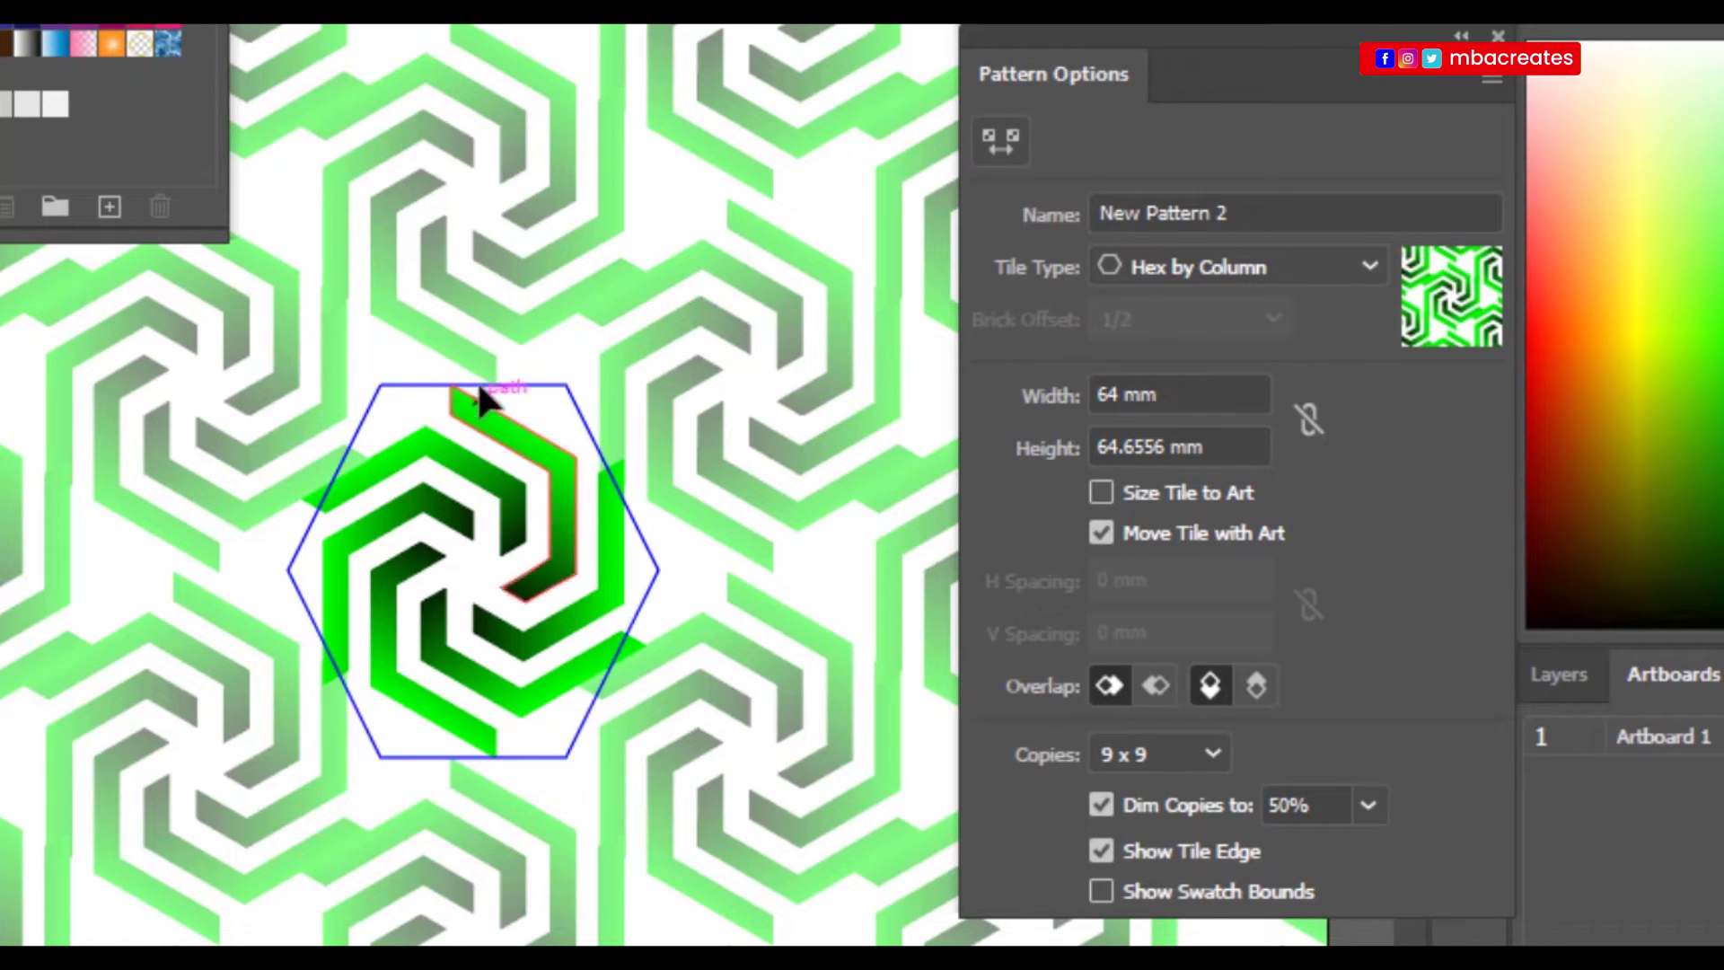
Change the tile height to 60 mm.
{"action": "left_click", "coordinate": [1117, 446]}
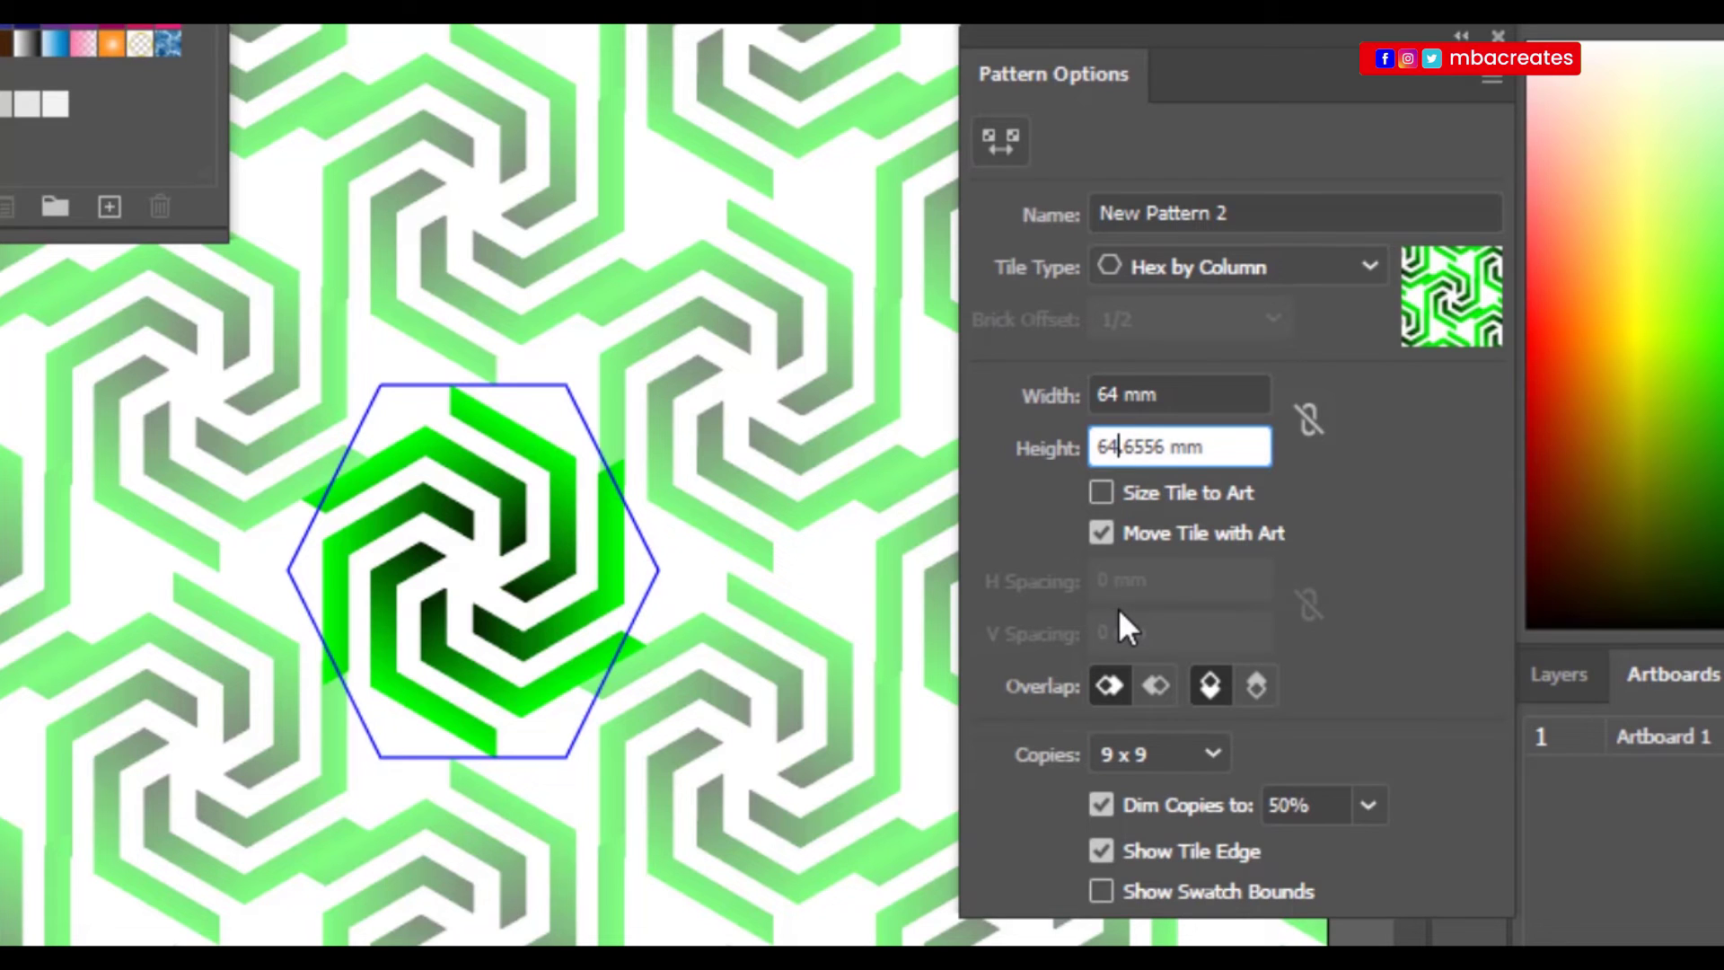
{"action": "key", "text": "BackSpace"}
{"action": "type", "text": "0"}
{"action": "key", "text": "Return"}
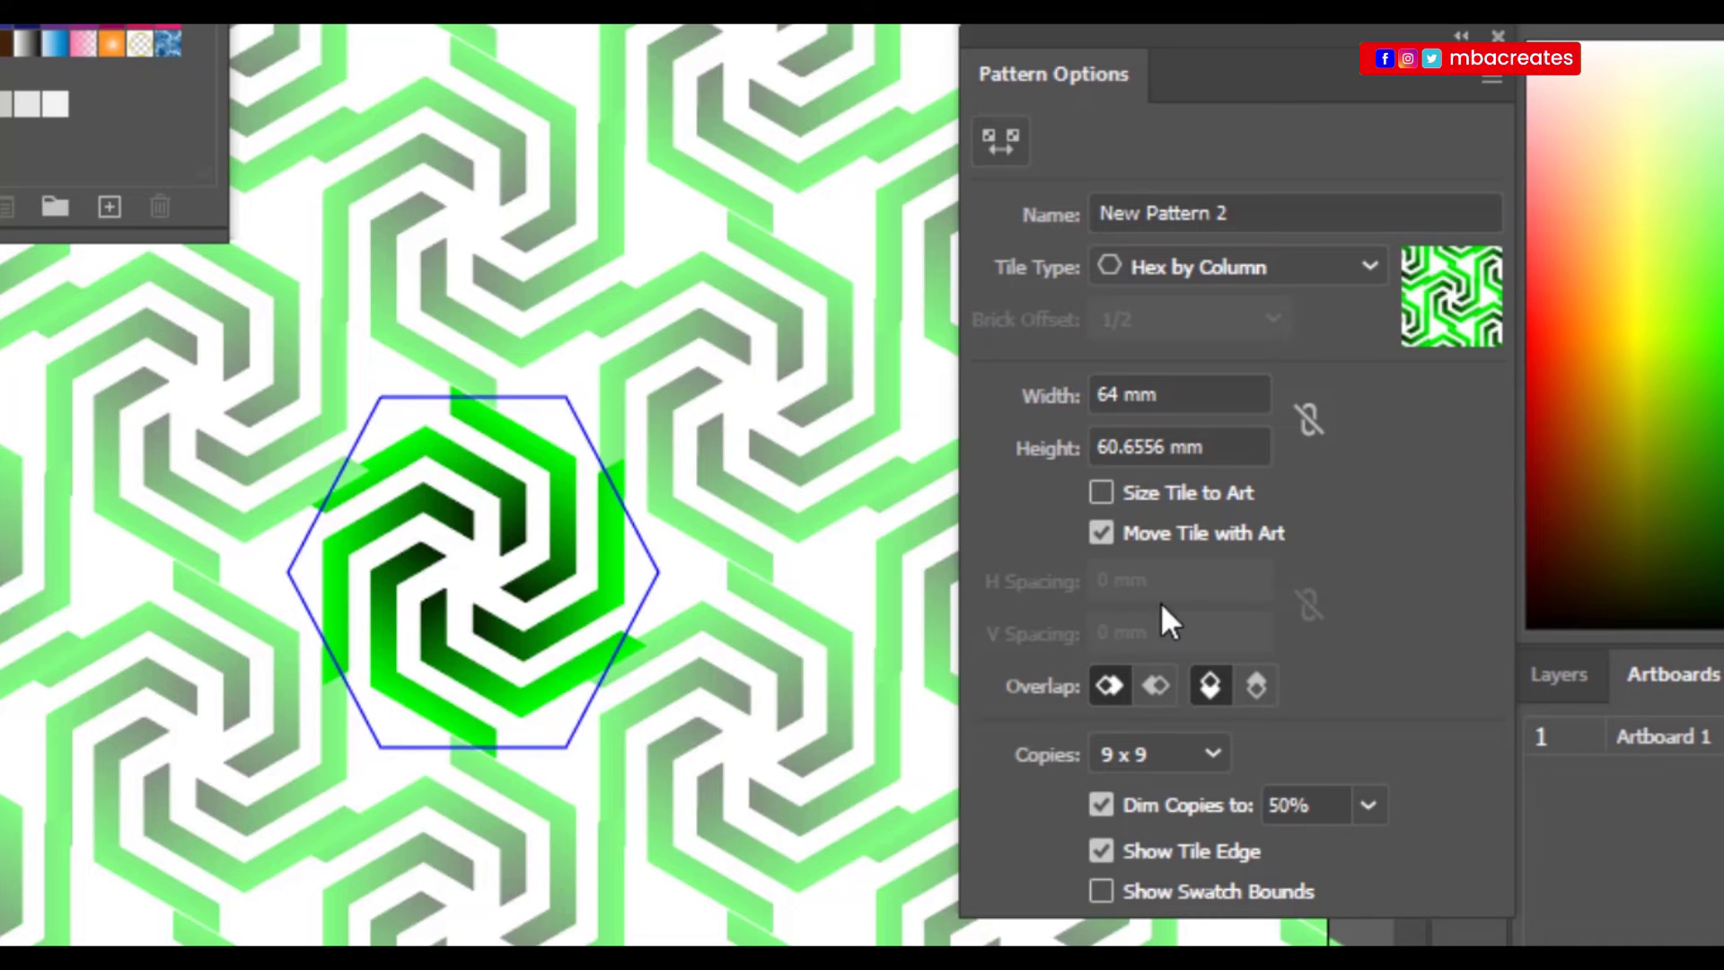
{"action": "left_click_drag", "start_coordinate": [1219, 446], "coordinate": [1020, 427]}
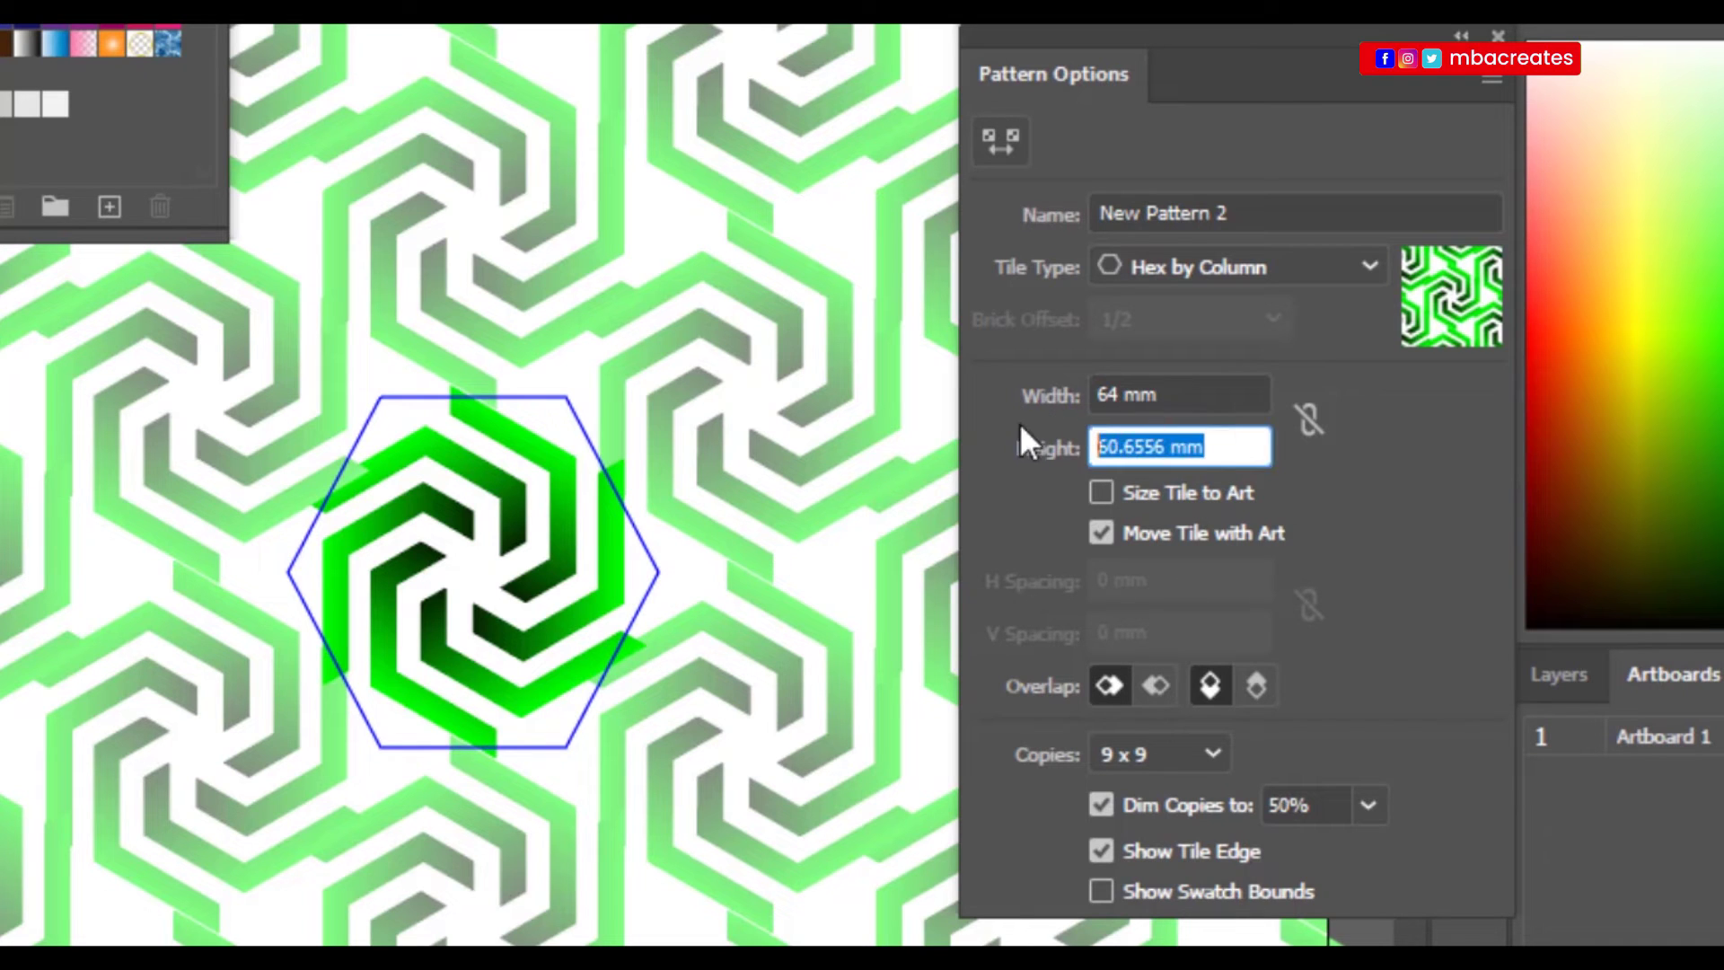
{"action": "type", "text": "60"}
{"action": "key", "text": "Return"}
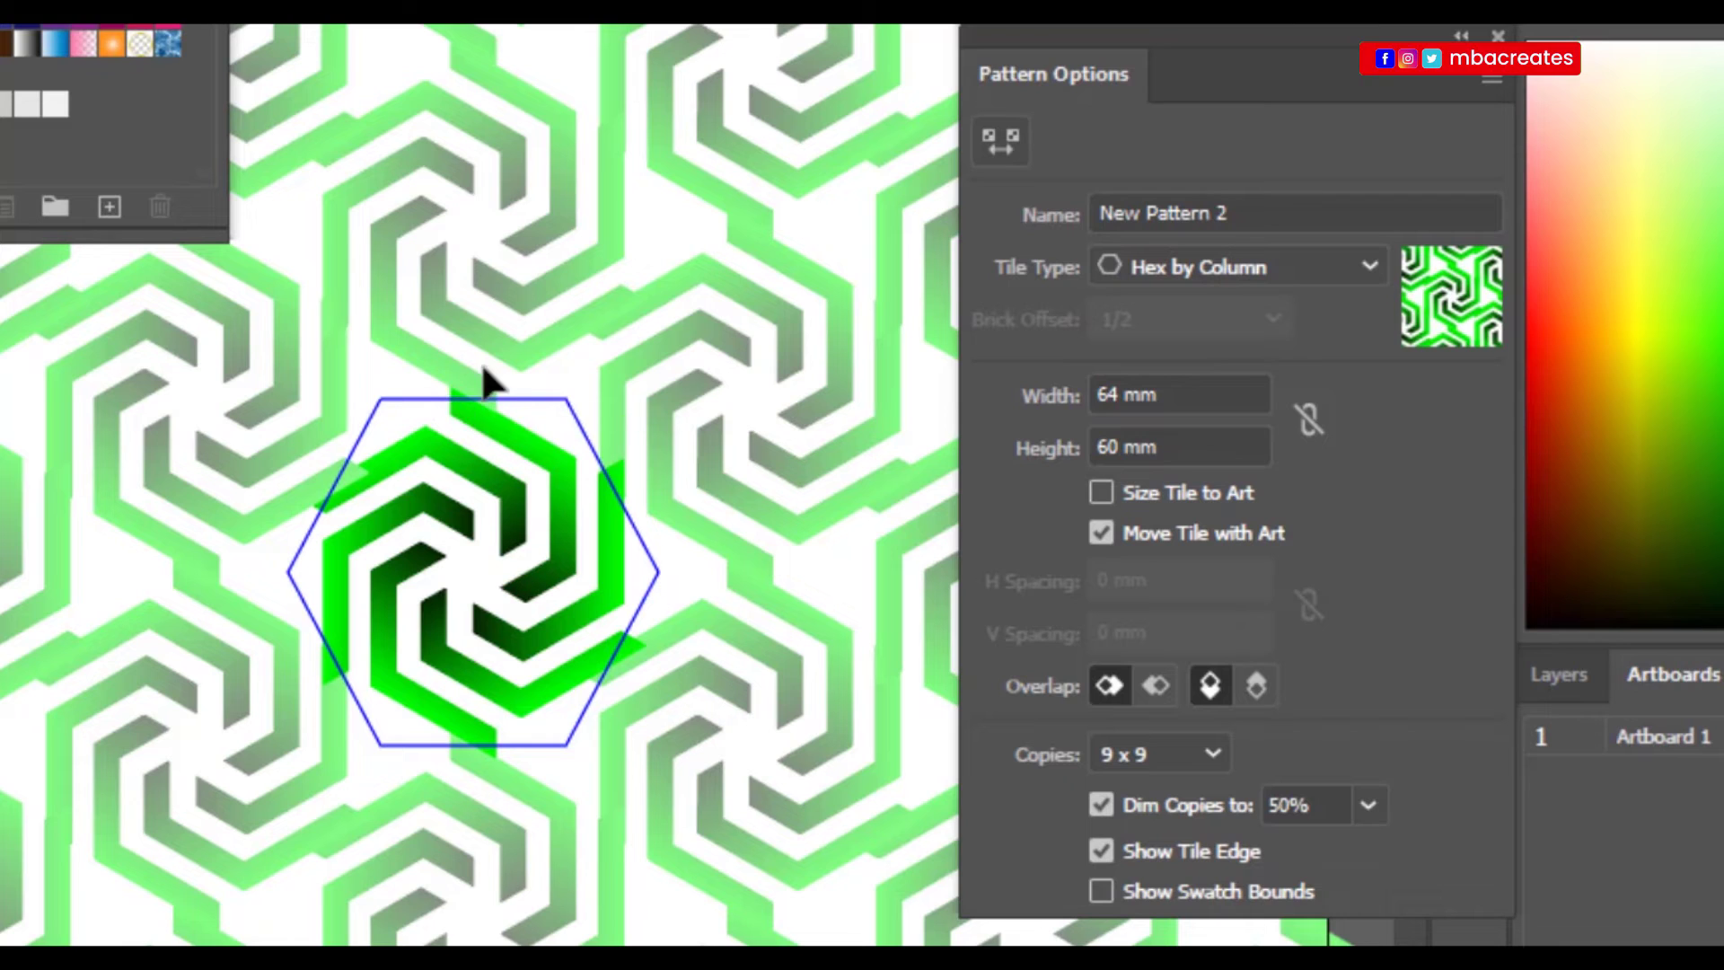
Reduce the tile height to 55 mm, trying 57 and 56 mm along the way.
{"action": "left_click", "coordinate": [1126, 446]}
{"action": "key", "text": "BackSpace"}
{"action": "key", "text": "BackSpace"}
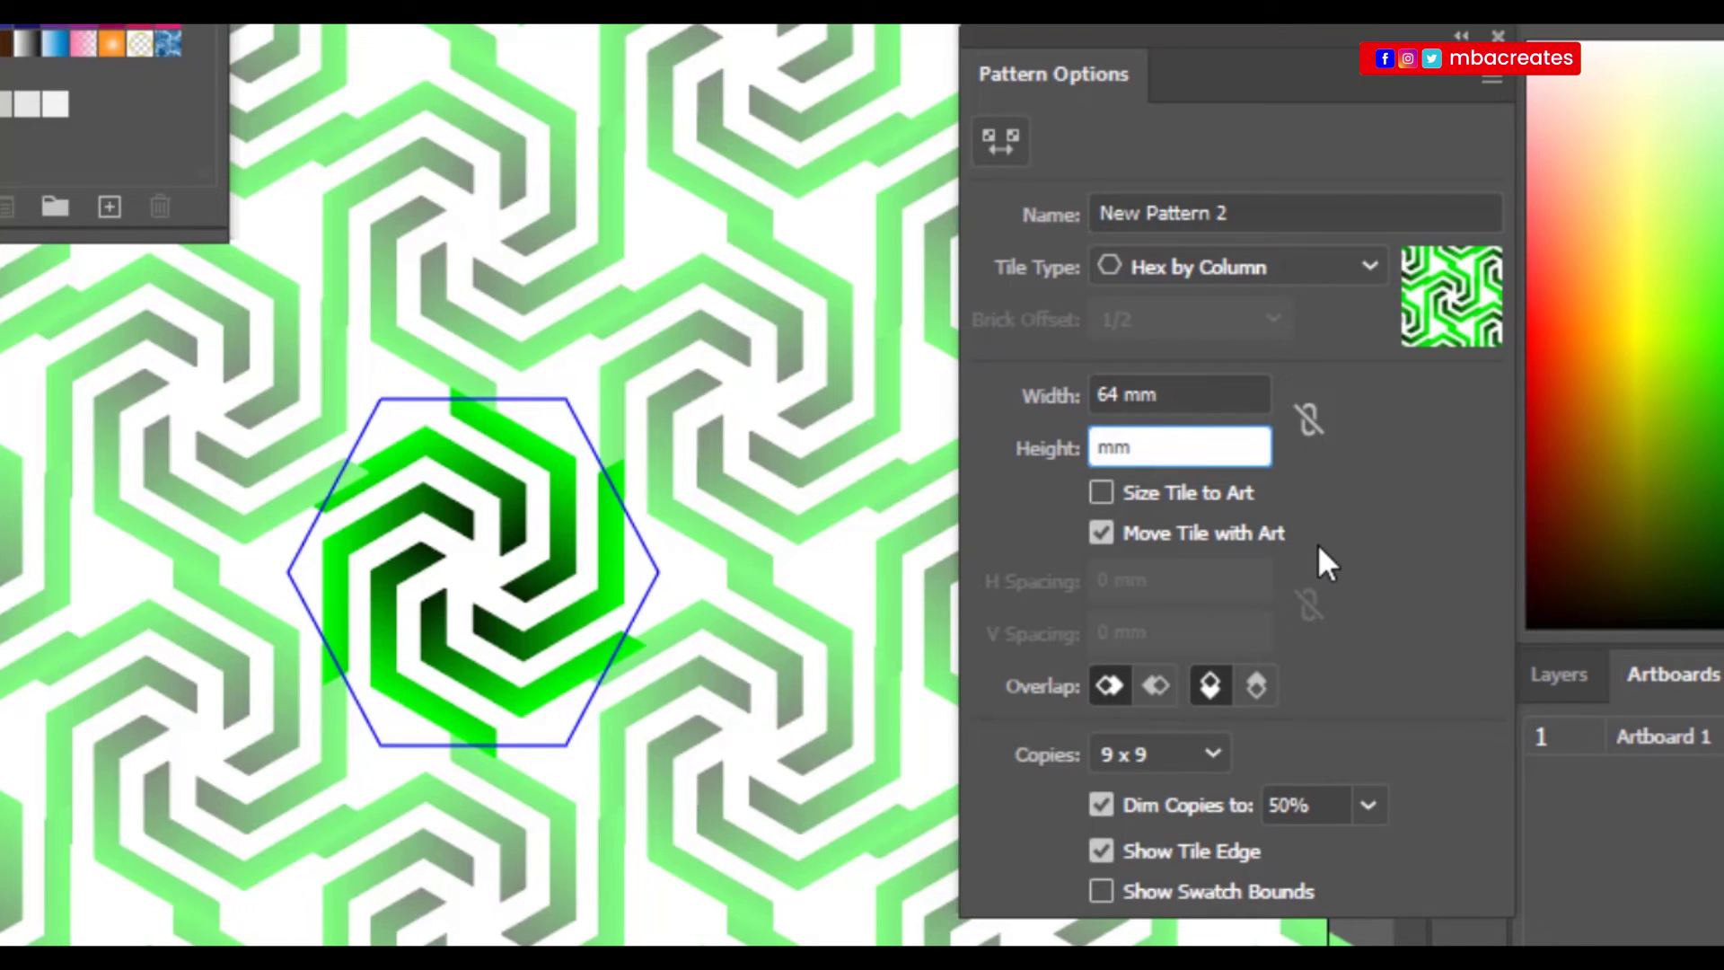
{"action": "type", "text": "57"}
{"action": "key", "text": "Return"}
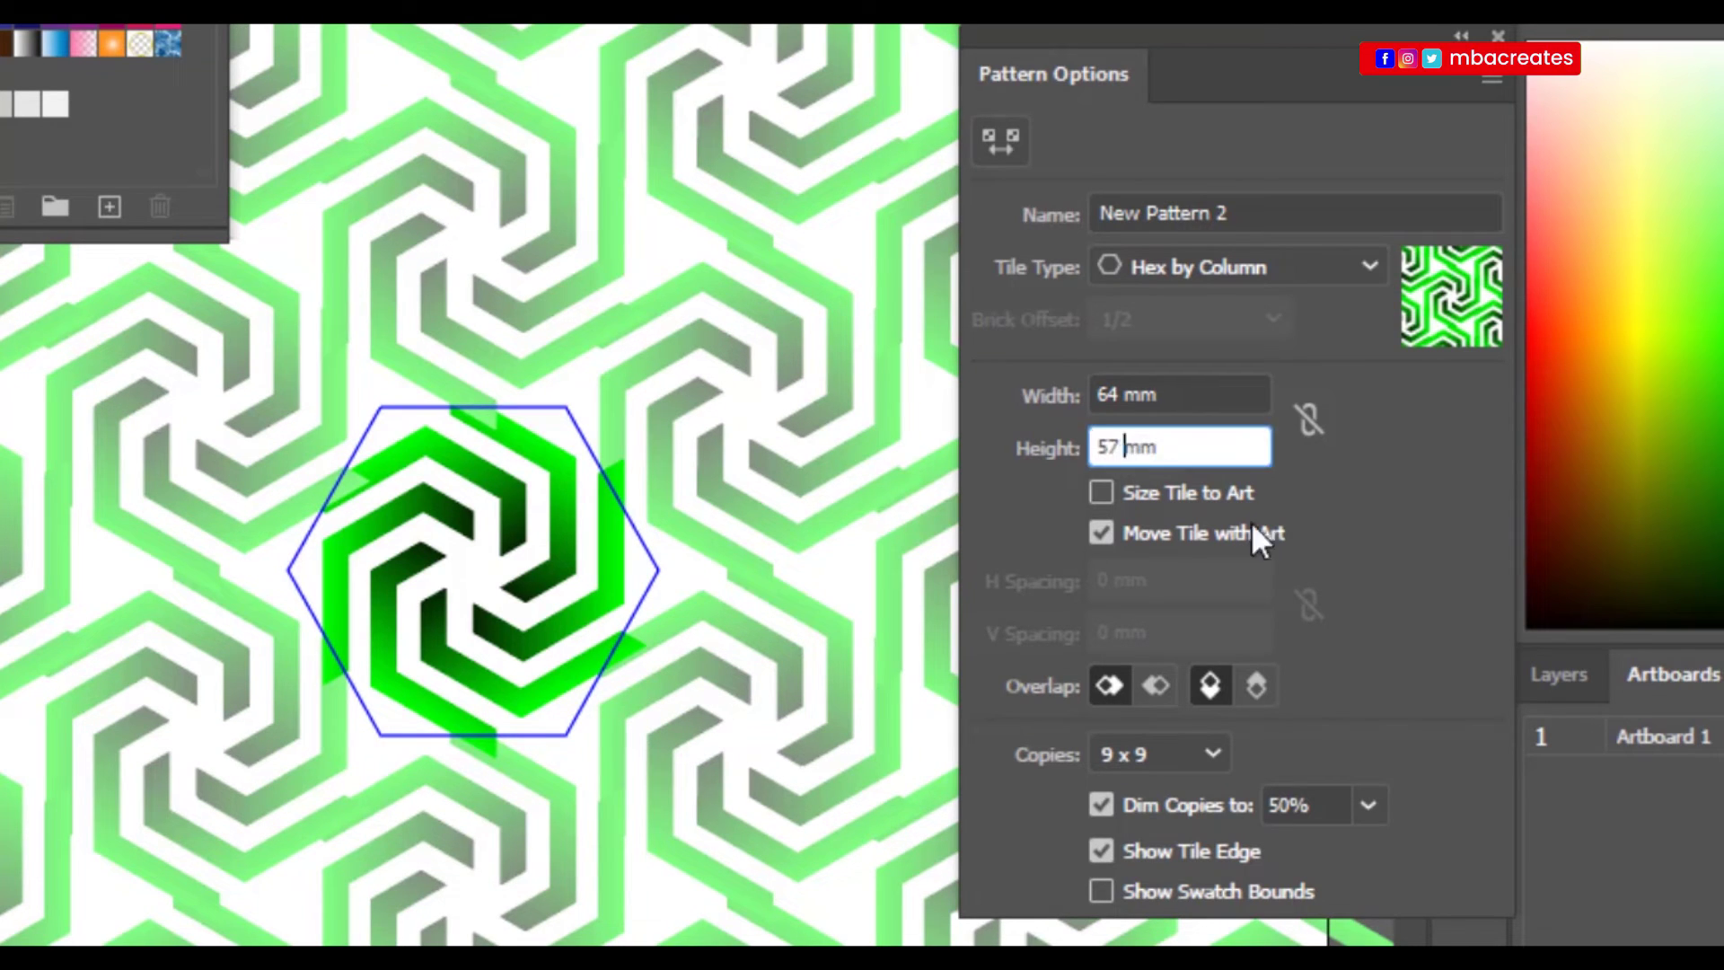
{"action": "key", "text": "BackSpace"}
{"action": "type", "text": "6"}
{"action": "key", "text": "Return"}
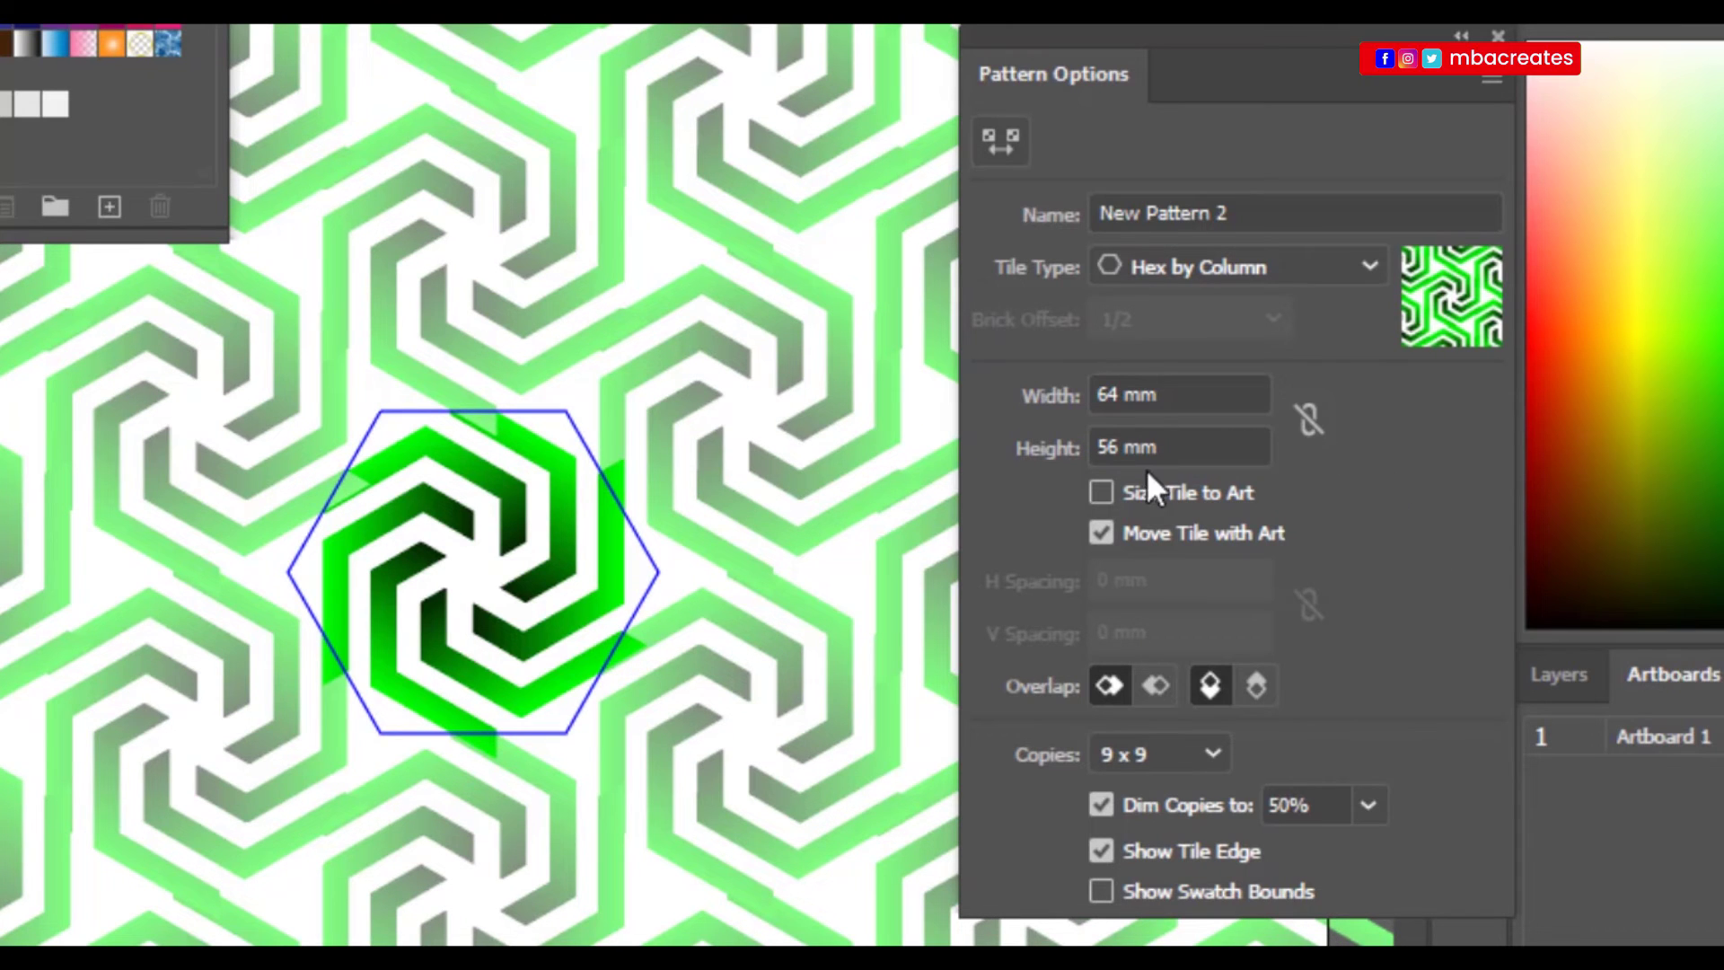
{"action": "left_click", "coordinate": [1109, 447]}
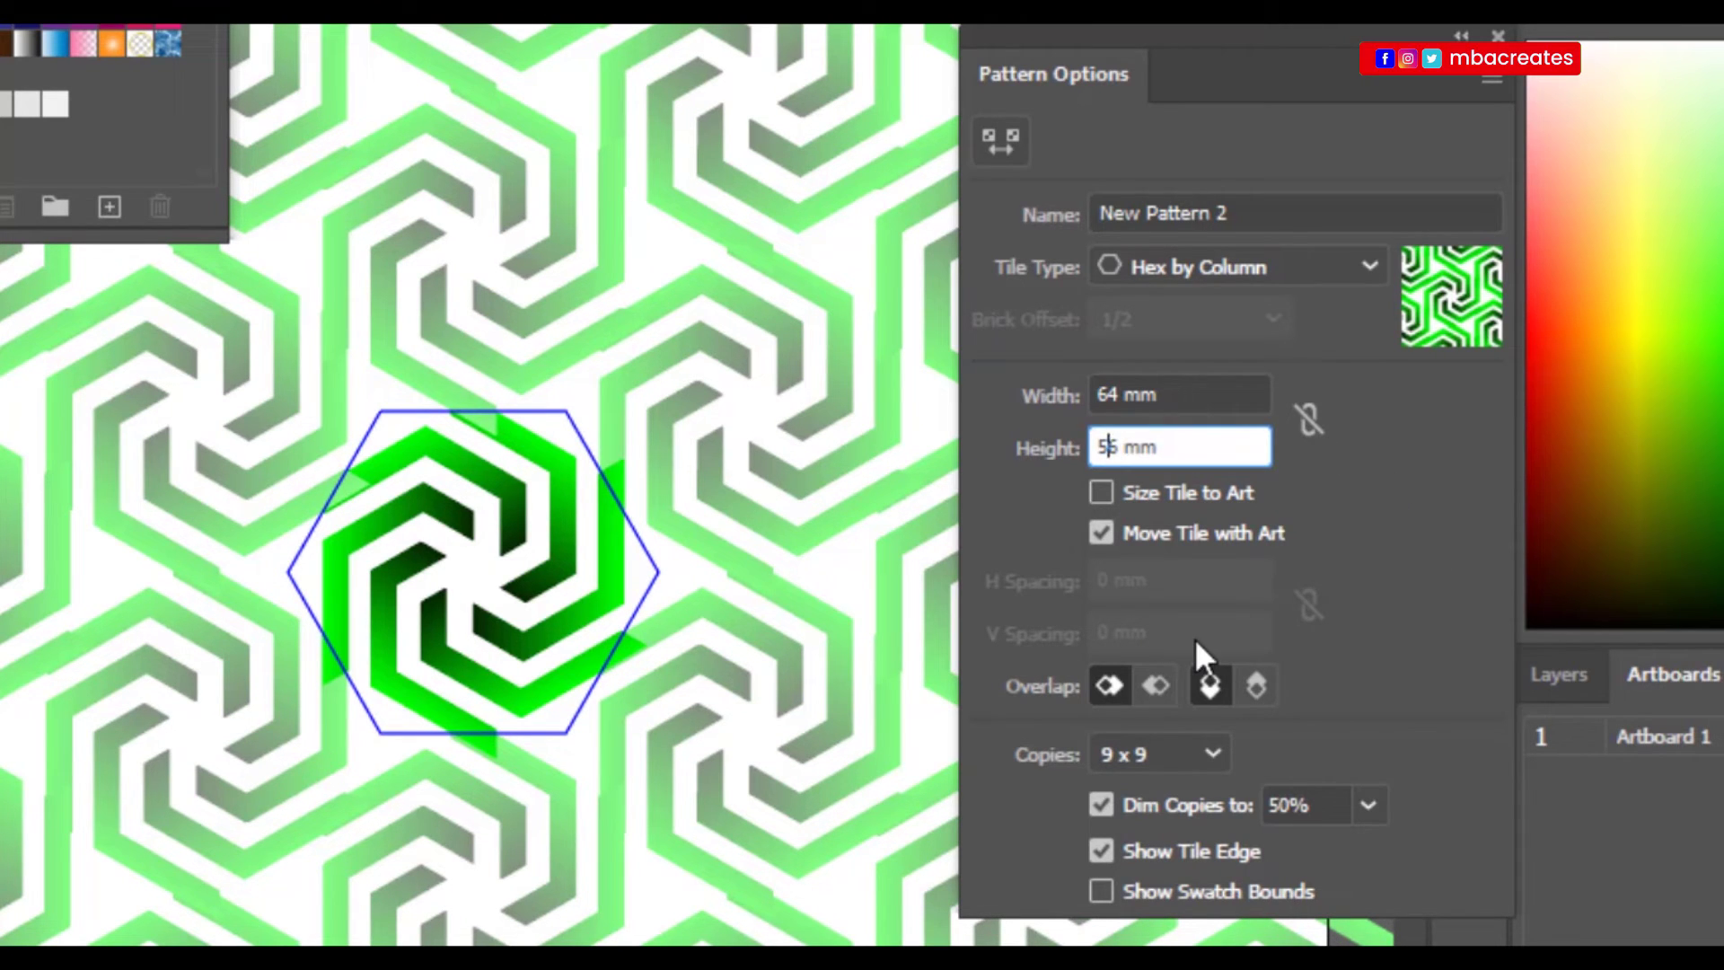
{"action": "key", "text": "Delete"}
{"action": "type", "text": "5"}
{"action": "key", "text": "Return"}
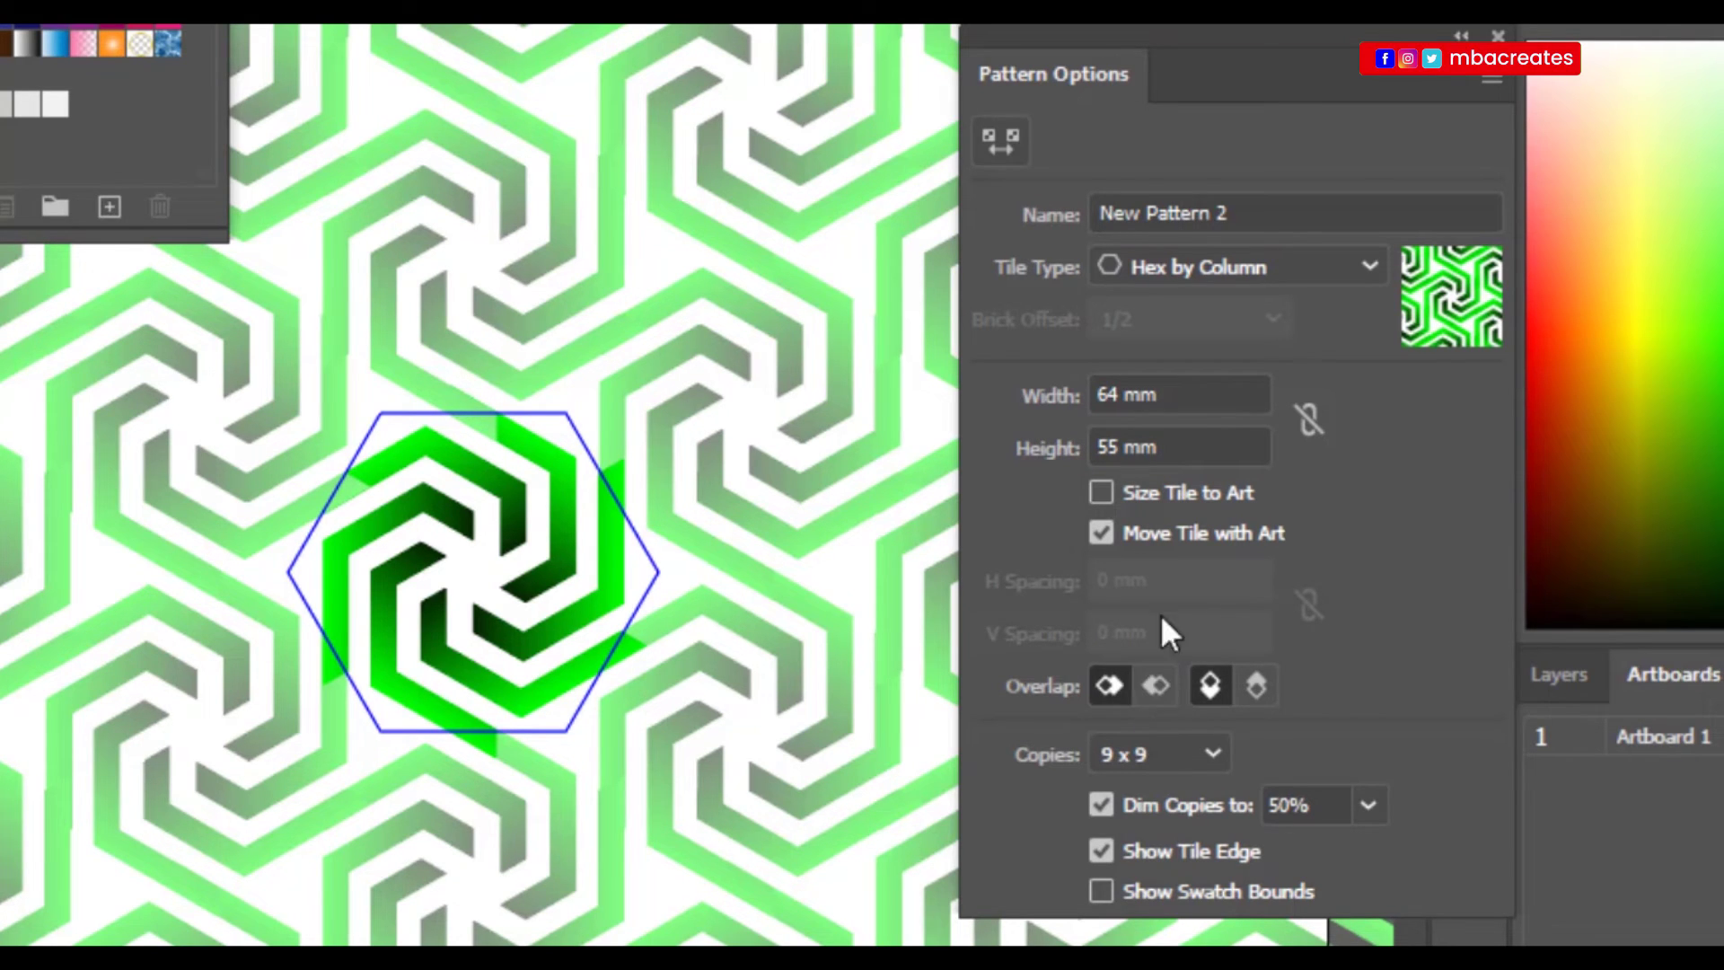
Try tile heights of 55.2 and 55.5 mm, then return the height to 55 mm.
{"action": "key", "text": "ctrl+plus"}
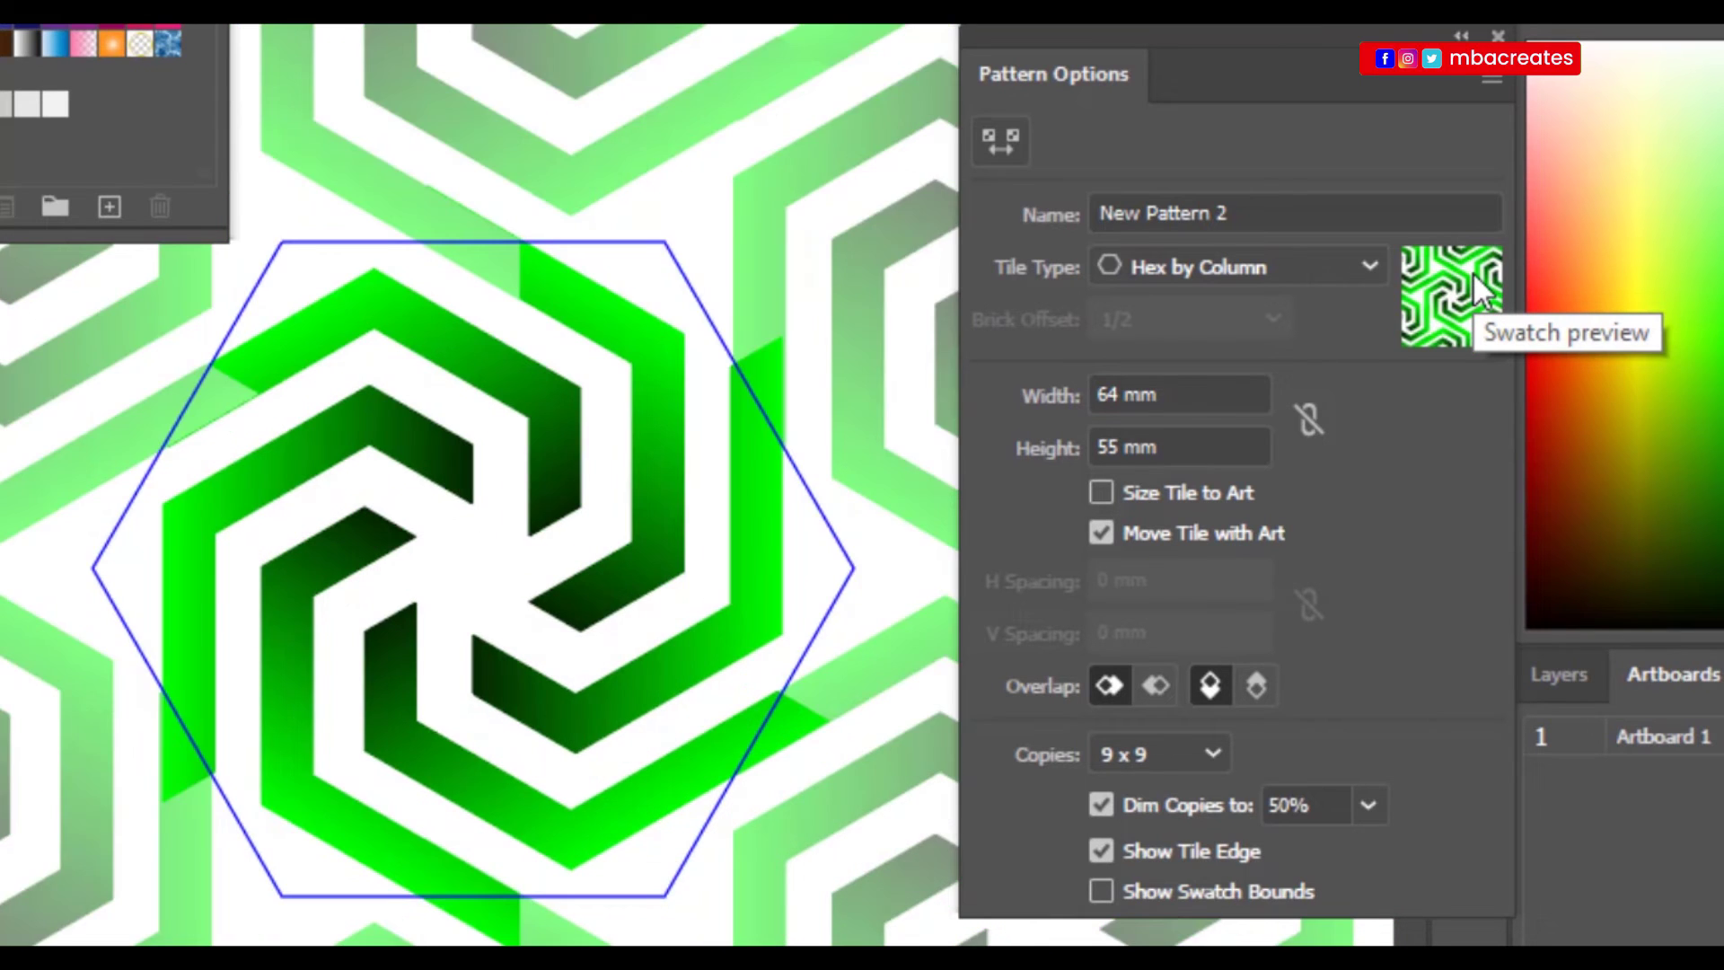
{"action": "key", "text": "ctrl+plus"}
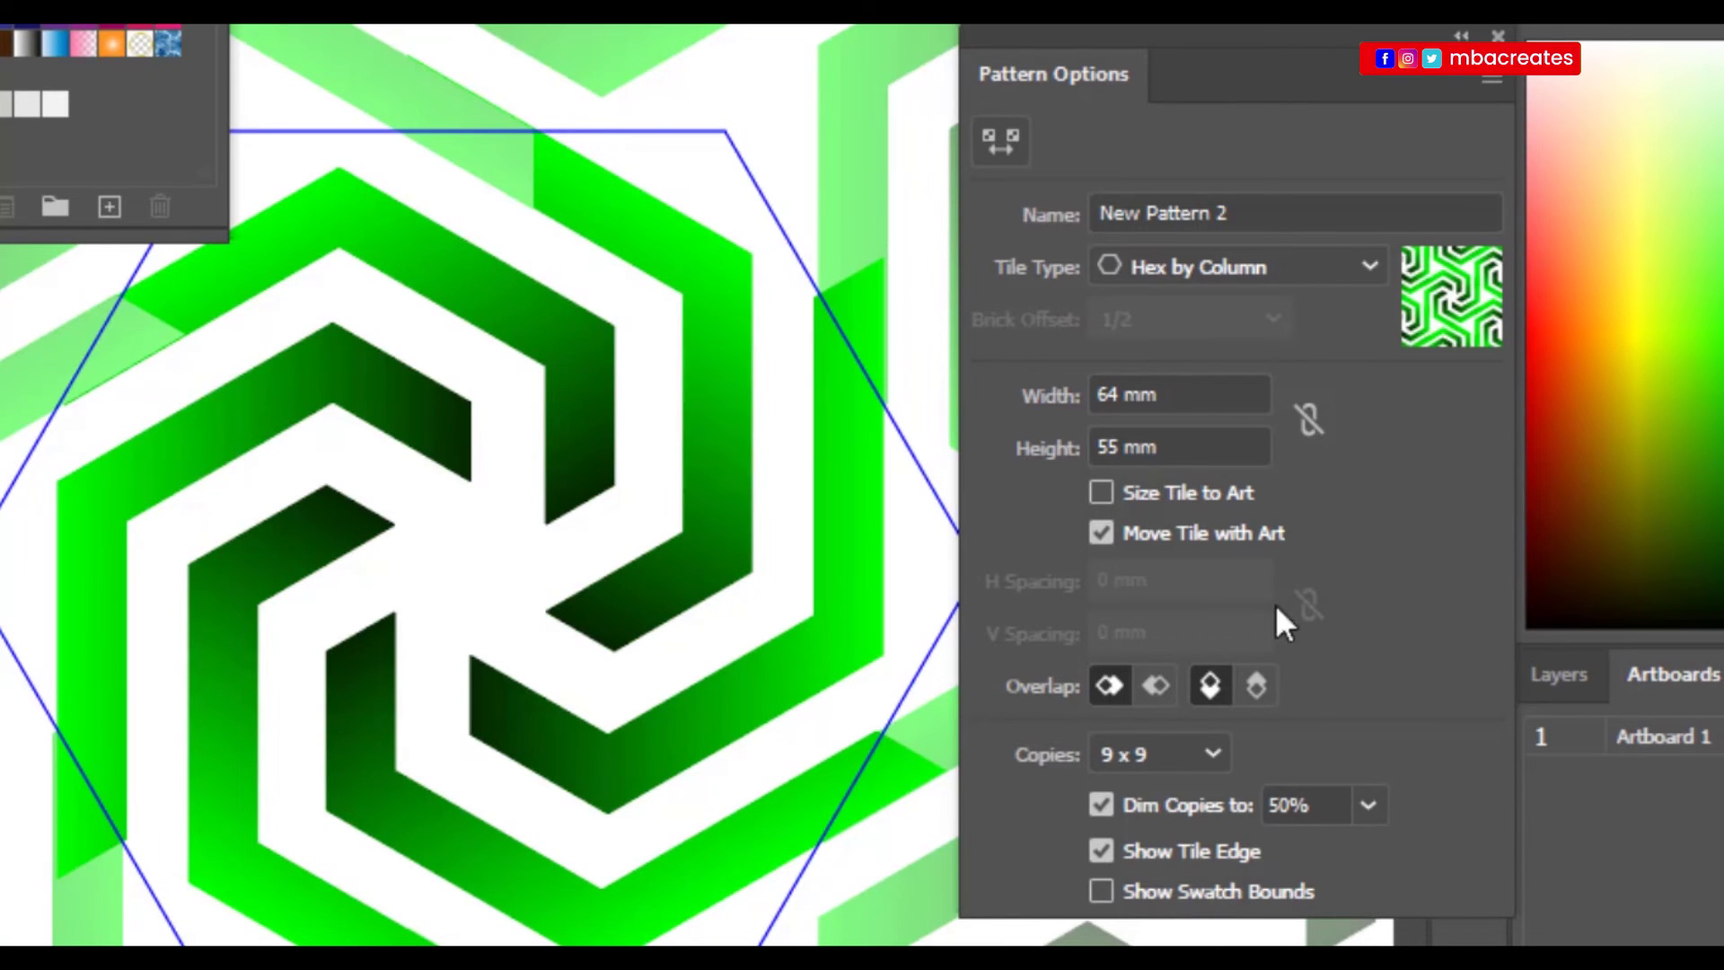
{"action": "left_click", "coordinate": [1116, 447]}
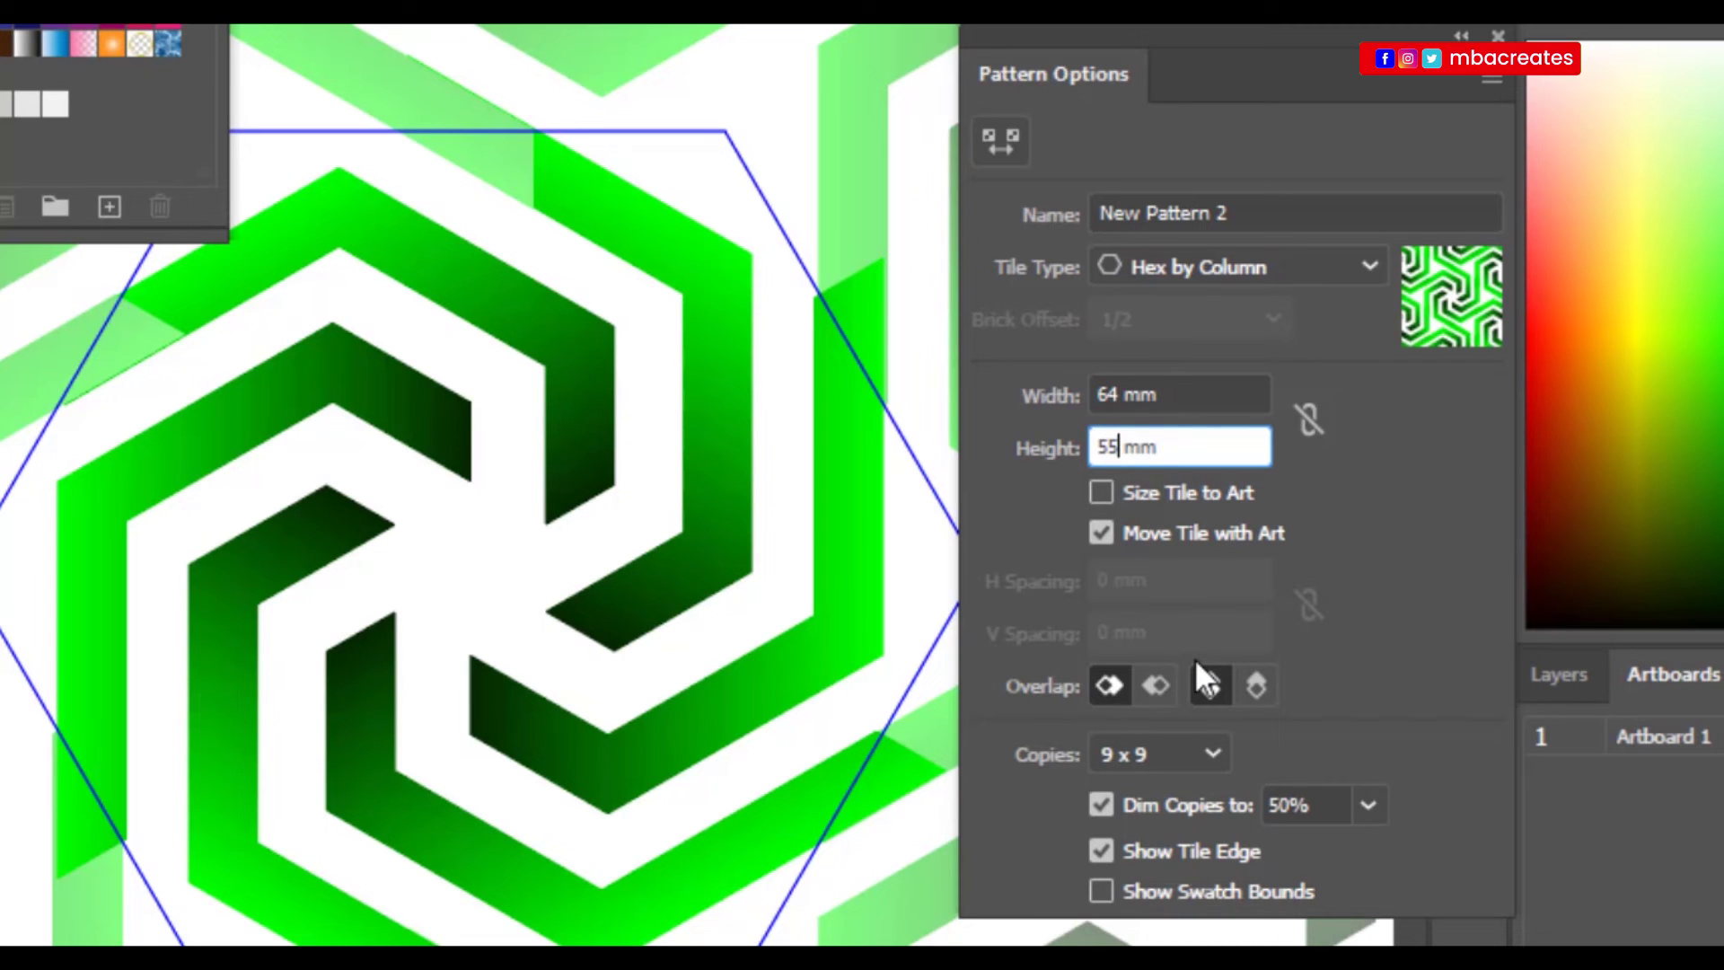
{"action": "type", "text": ".2"}
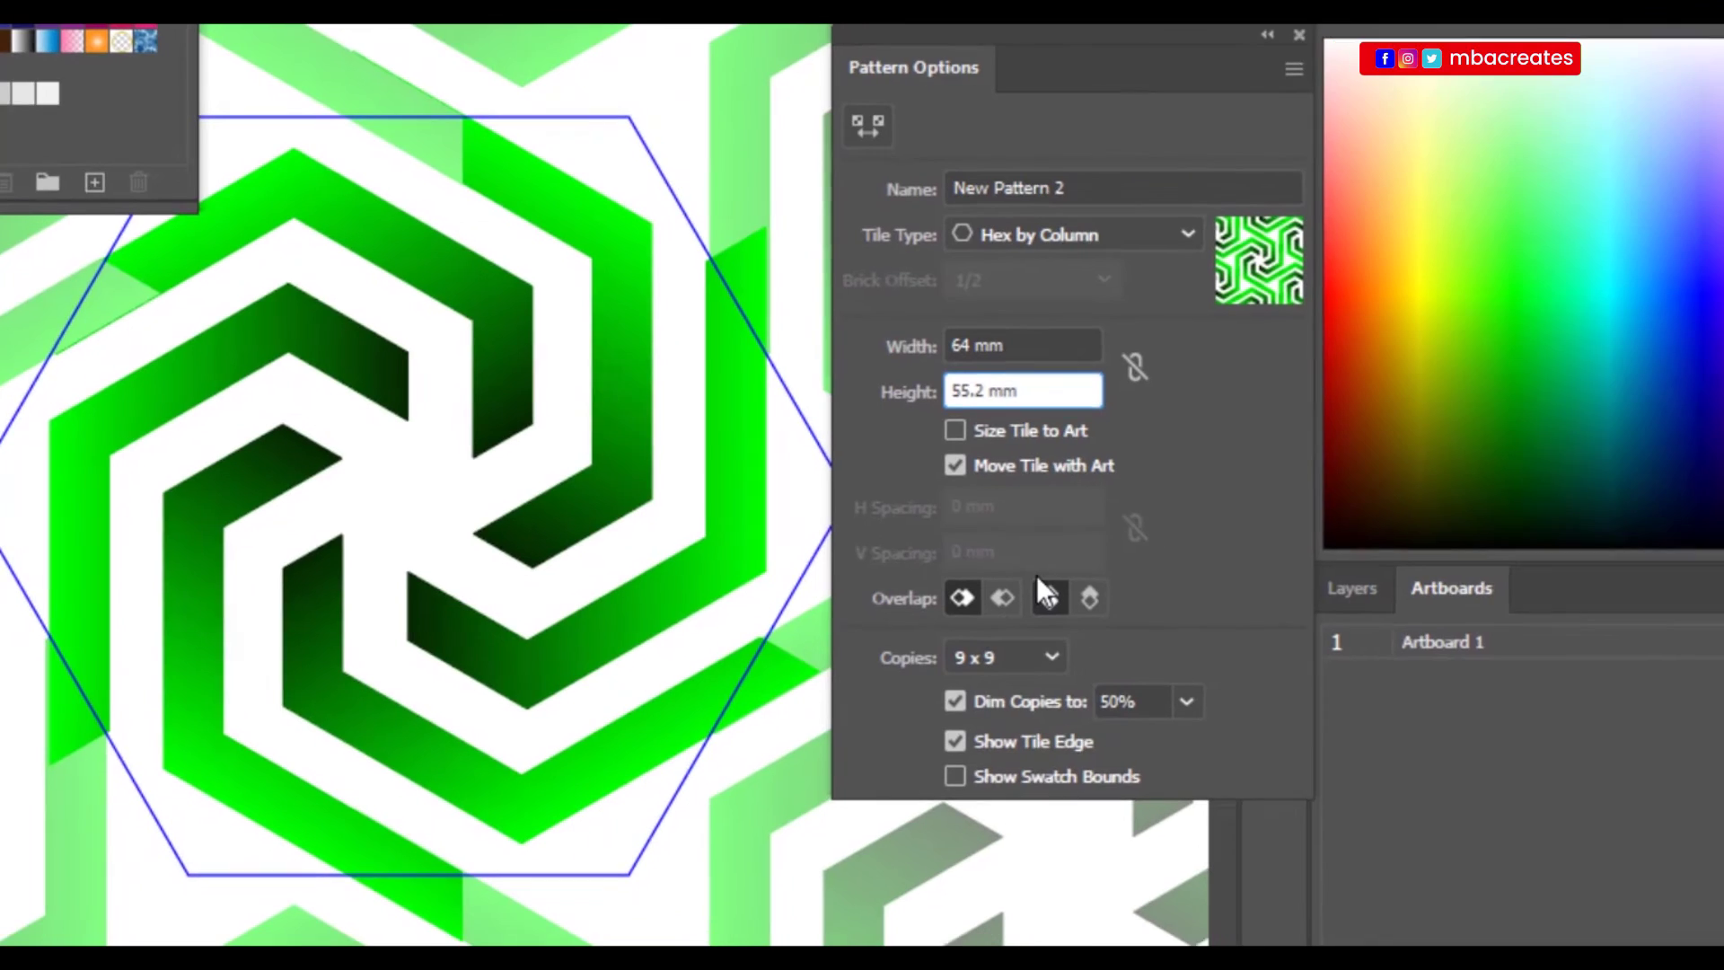
{"action": "key", "text": "Return"}
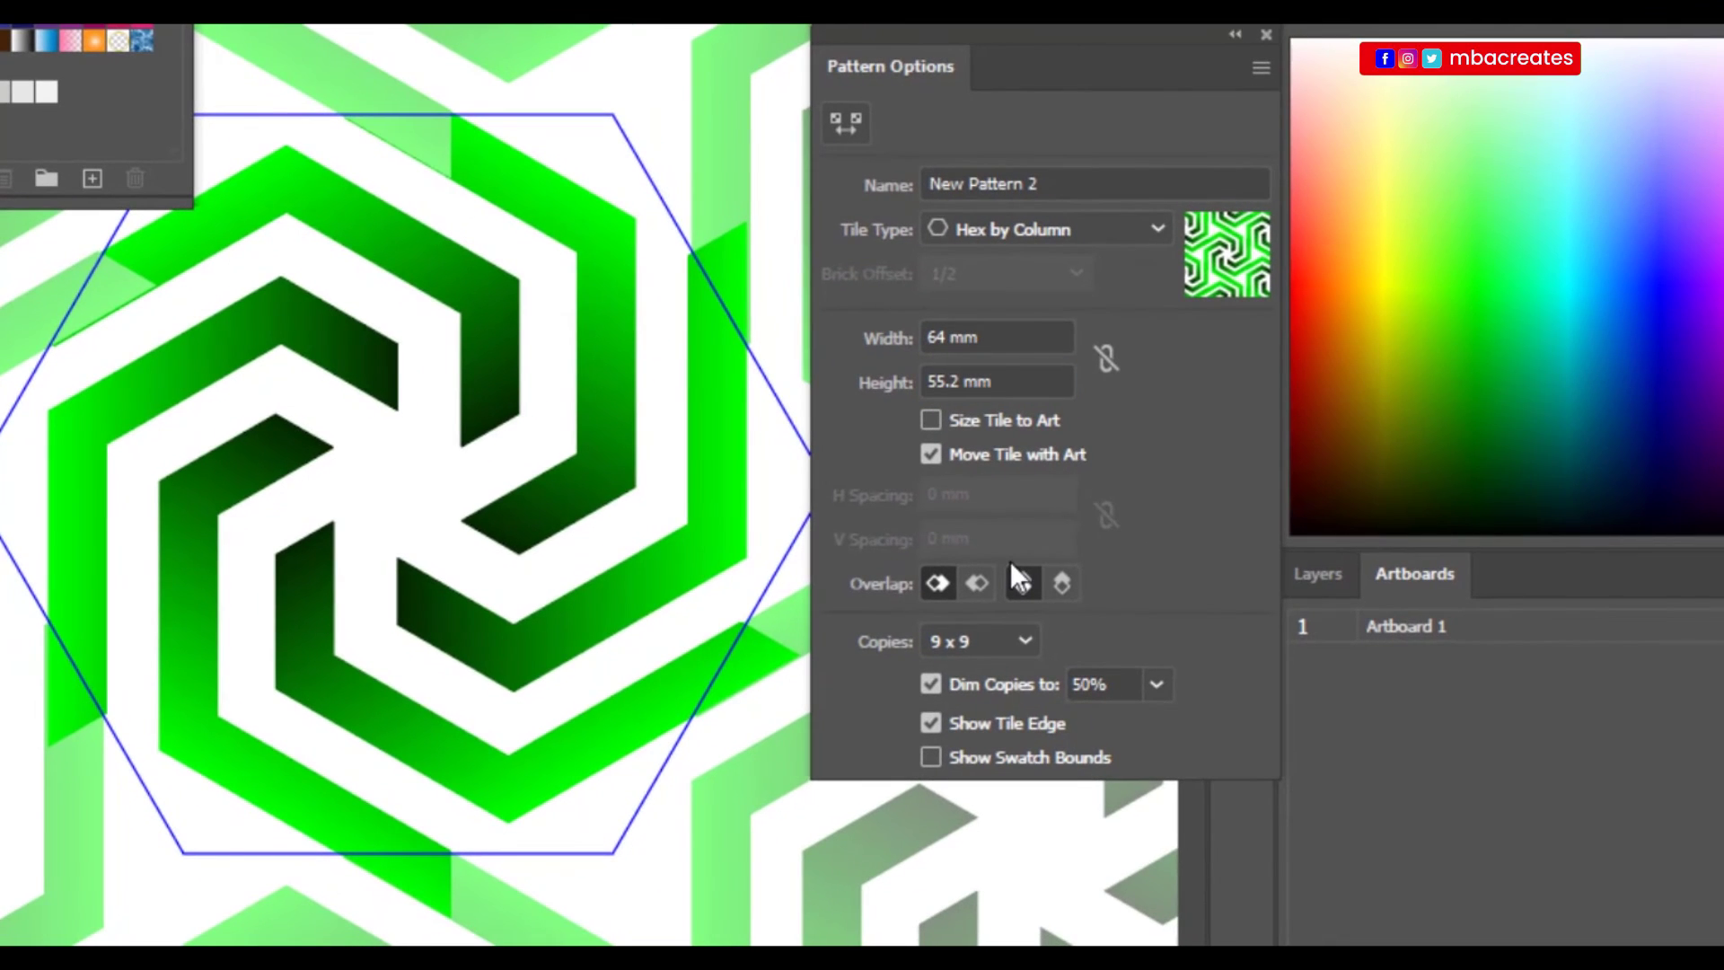
{"action": "left_click", "coordinate": [959, 382]}
{"action": "key", "text": "BackSpace"}
{"action": "type", "text": "5"}
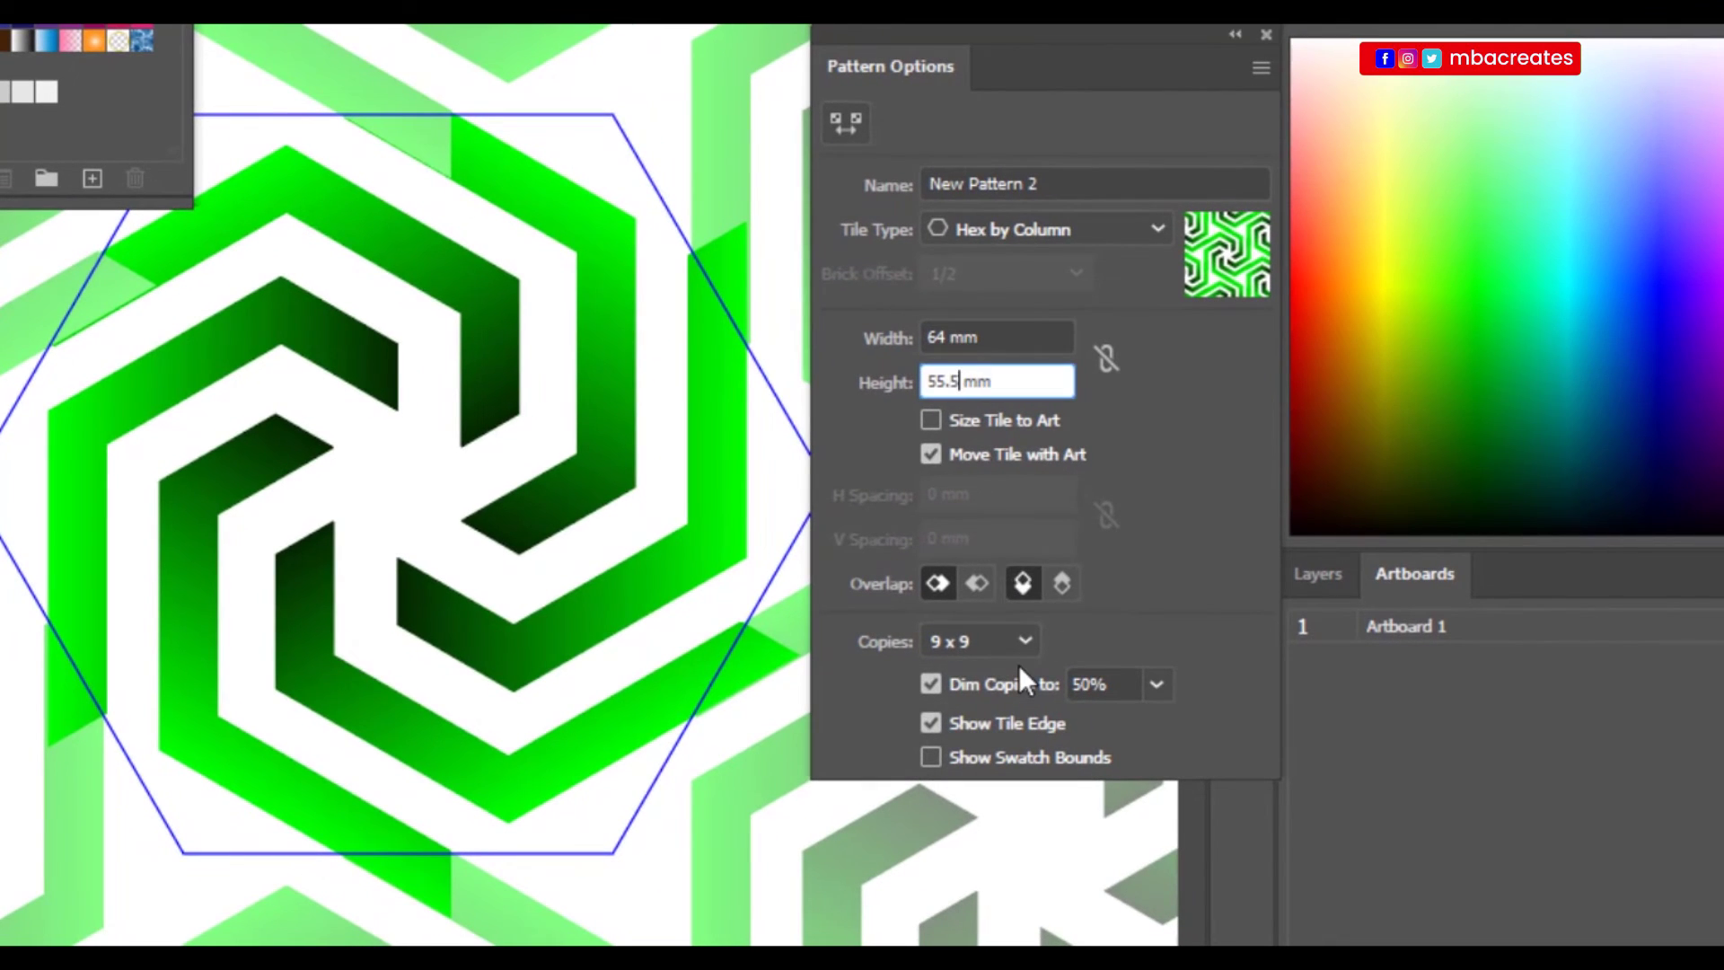
{"action": "key", "text": "Return"}
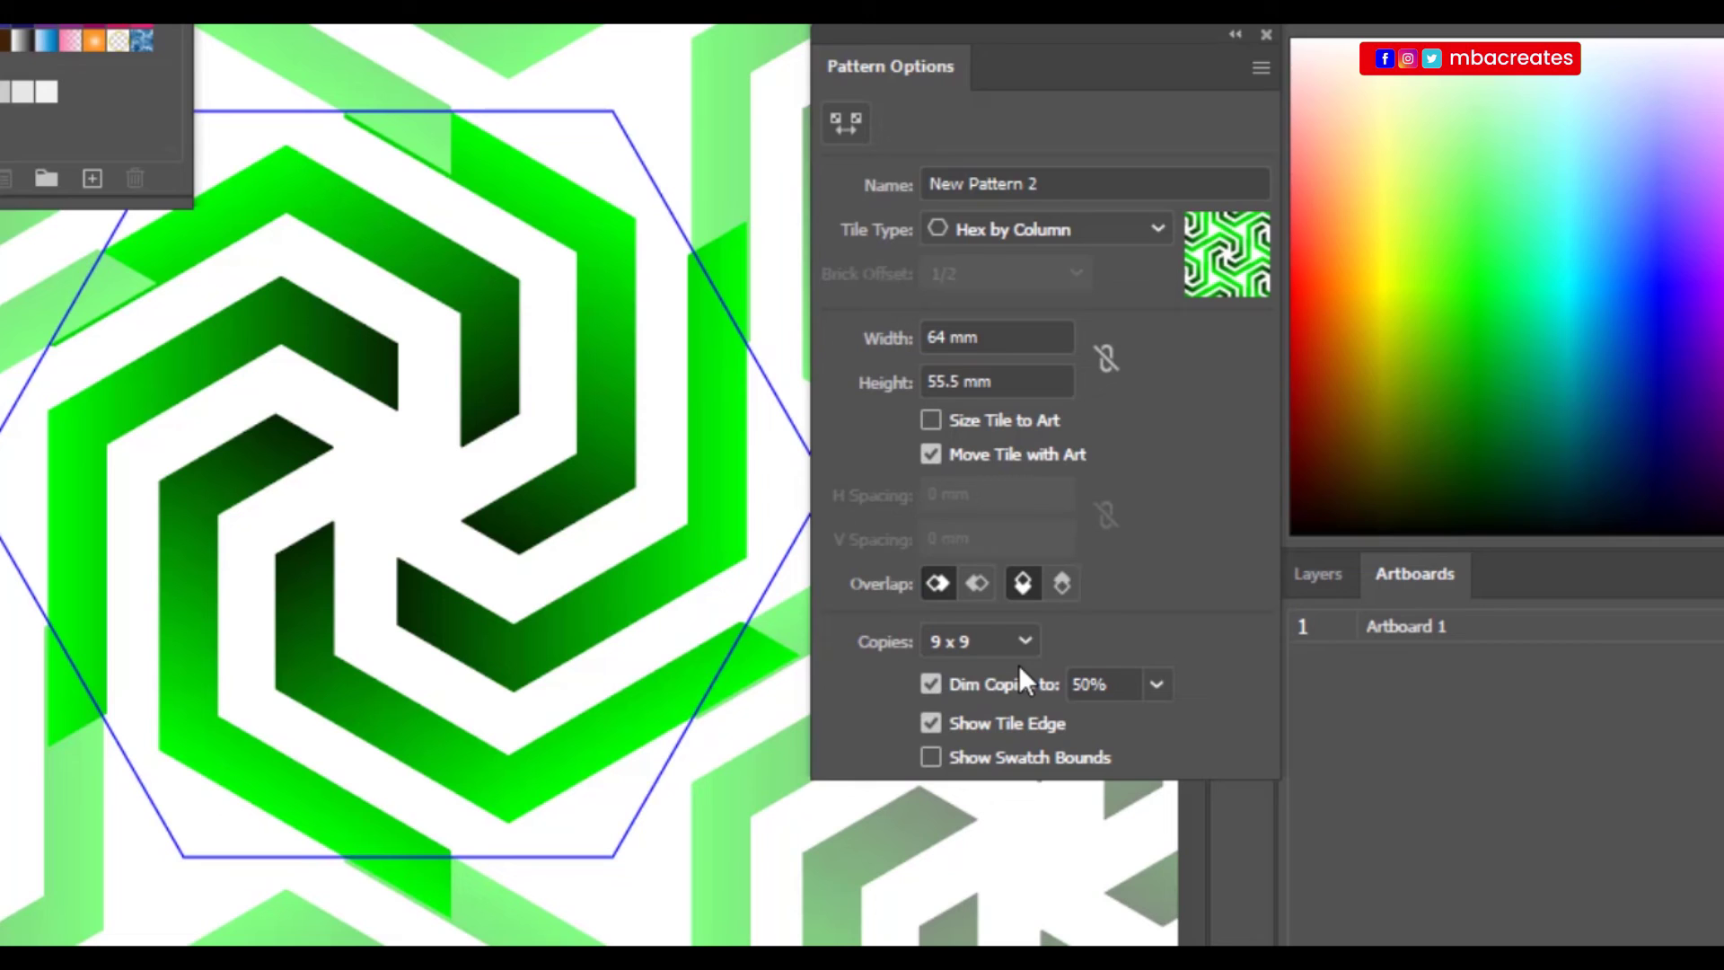
{"action": "left_click", "coordinate": [966, 382]}
{"action": "key", "text": "BackSpace"}
{"action": "key", "text": "BackSpace"}
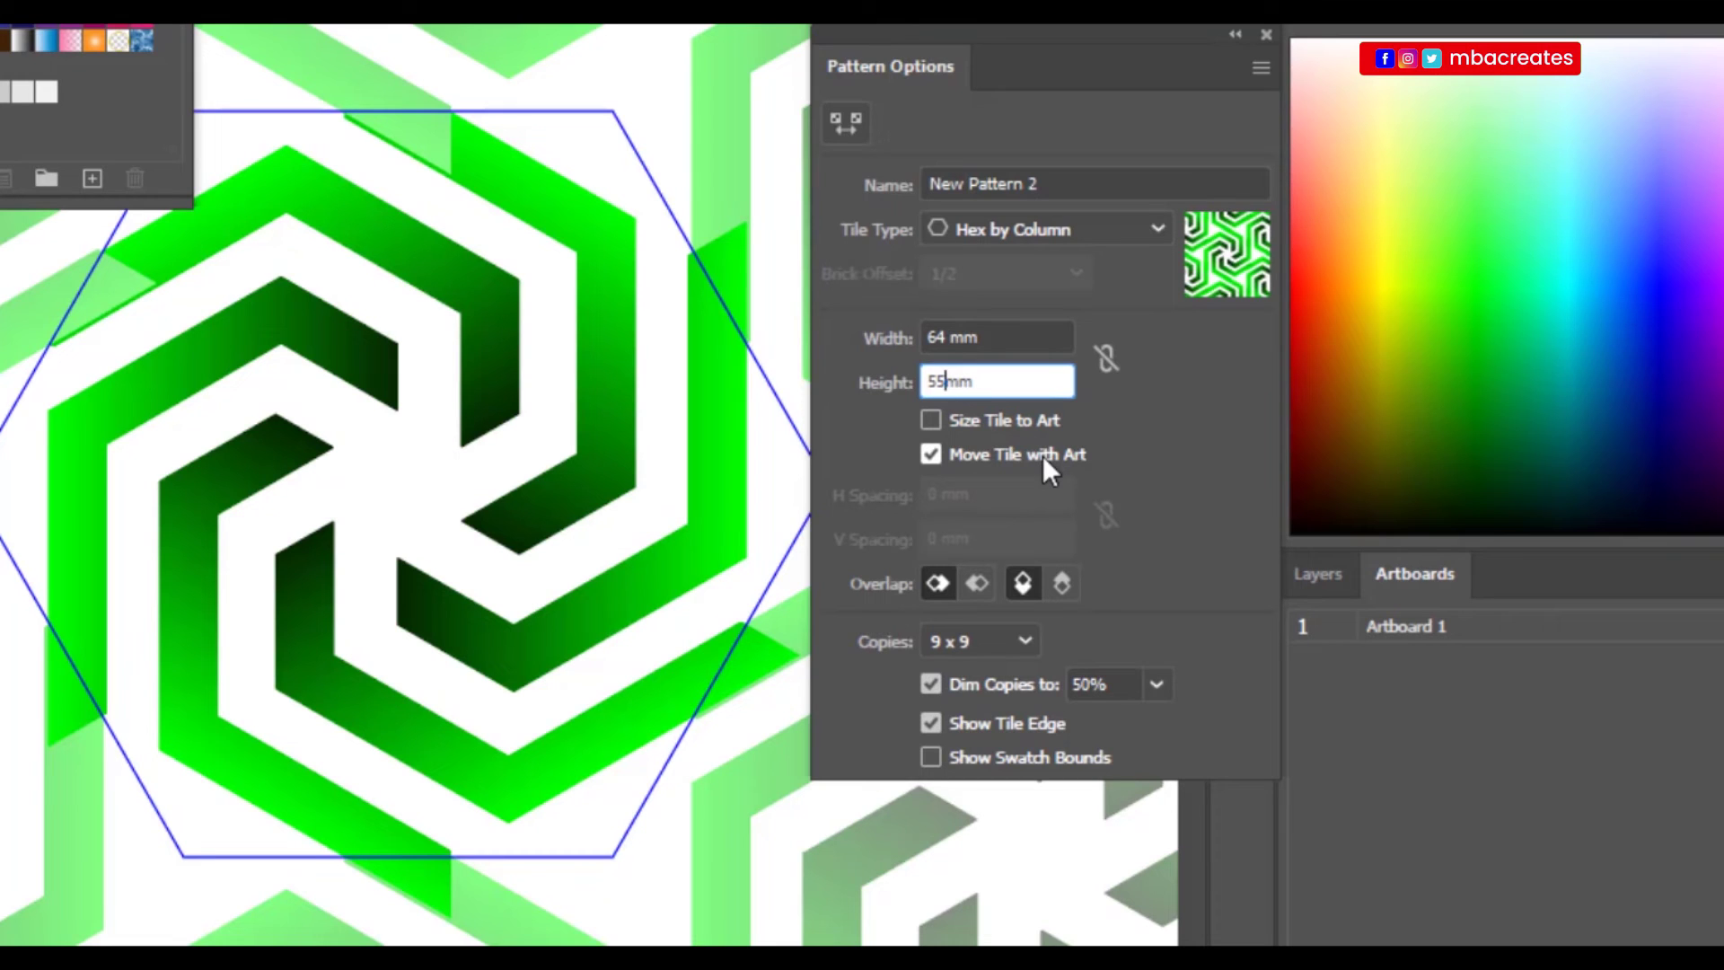
{"action": "key", "text": "Return"}
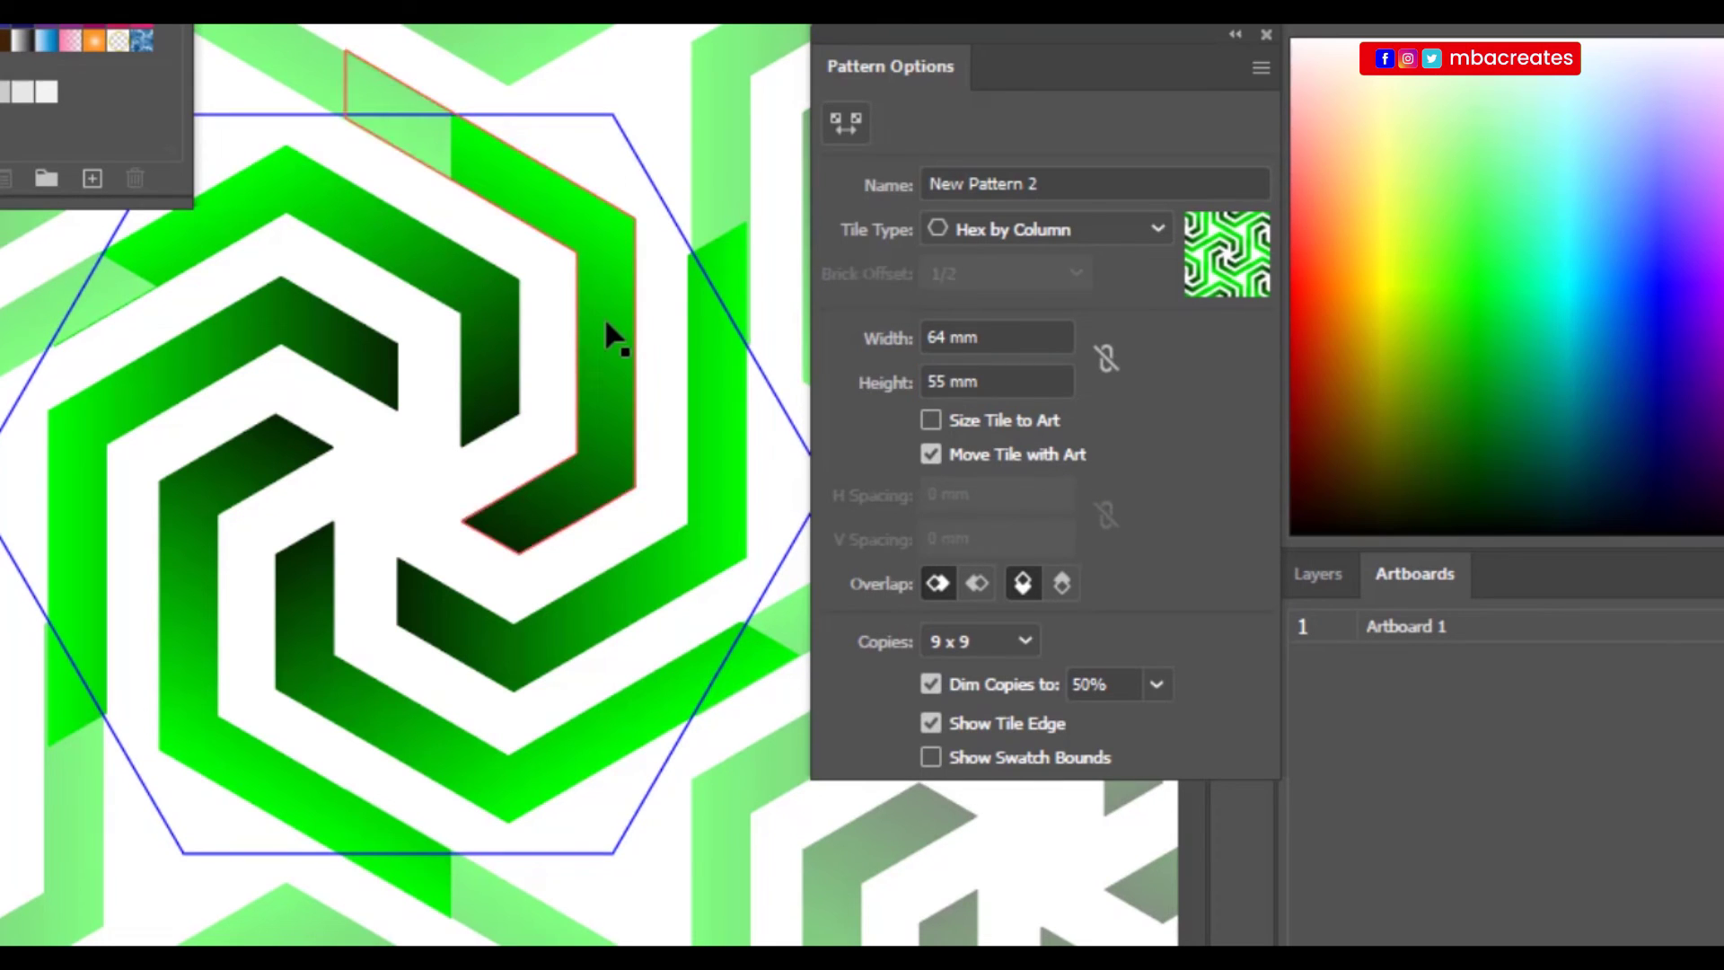
Set the tile width to 63.8 mm and collapse the Pattern Options panel.
{"action": "left_click", "coordinate": [948, 349]}
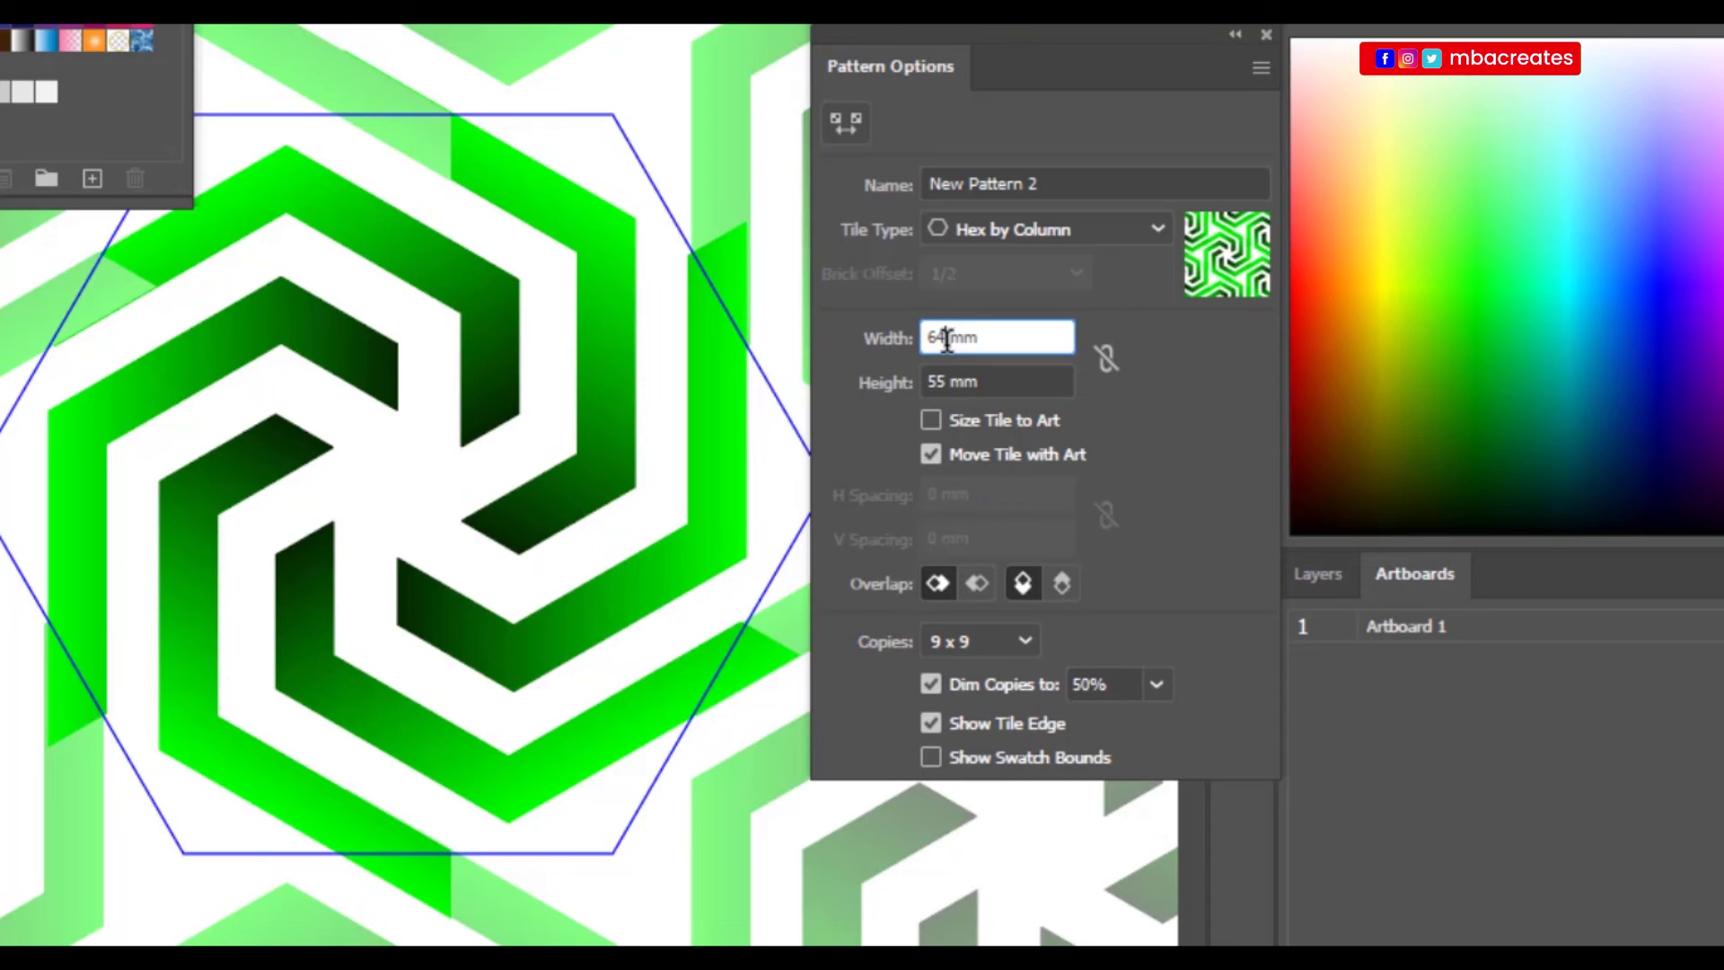
{"action": "type", "text": ".2"}
{"action": "key", "text": "Return"}
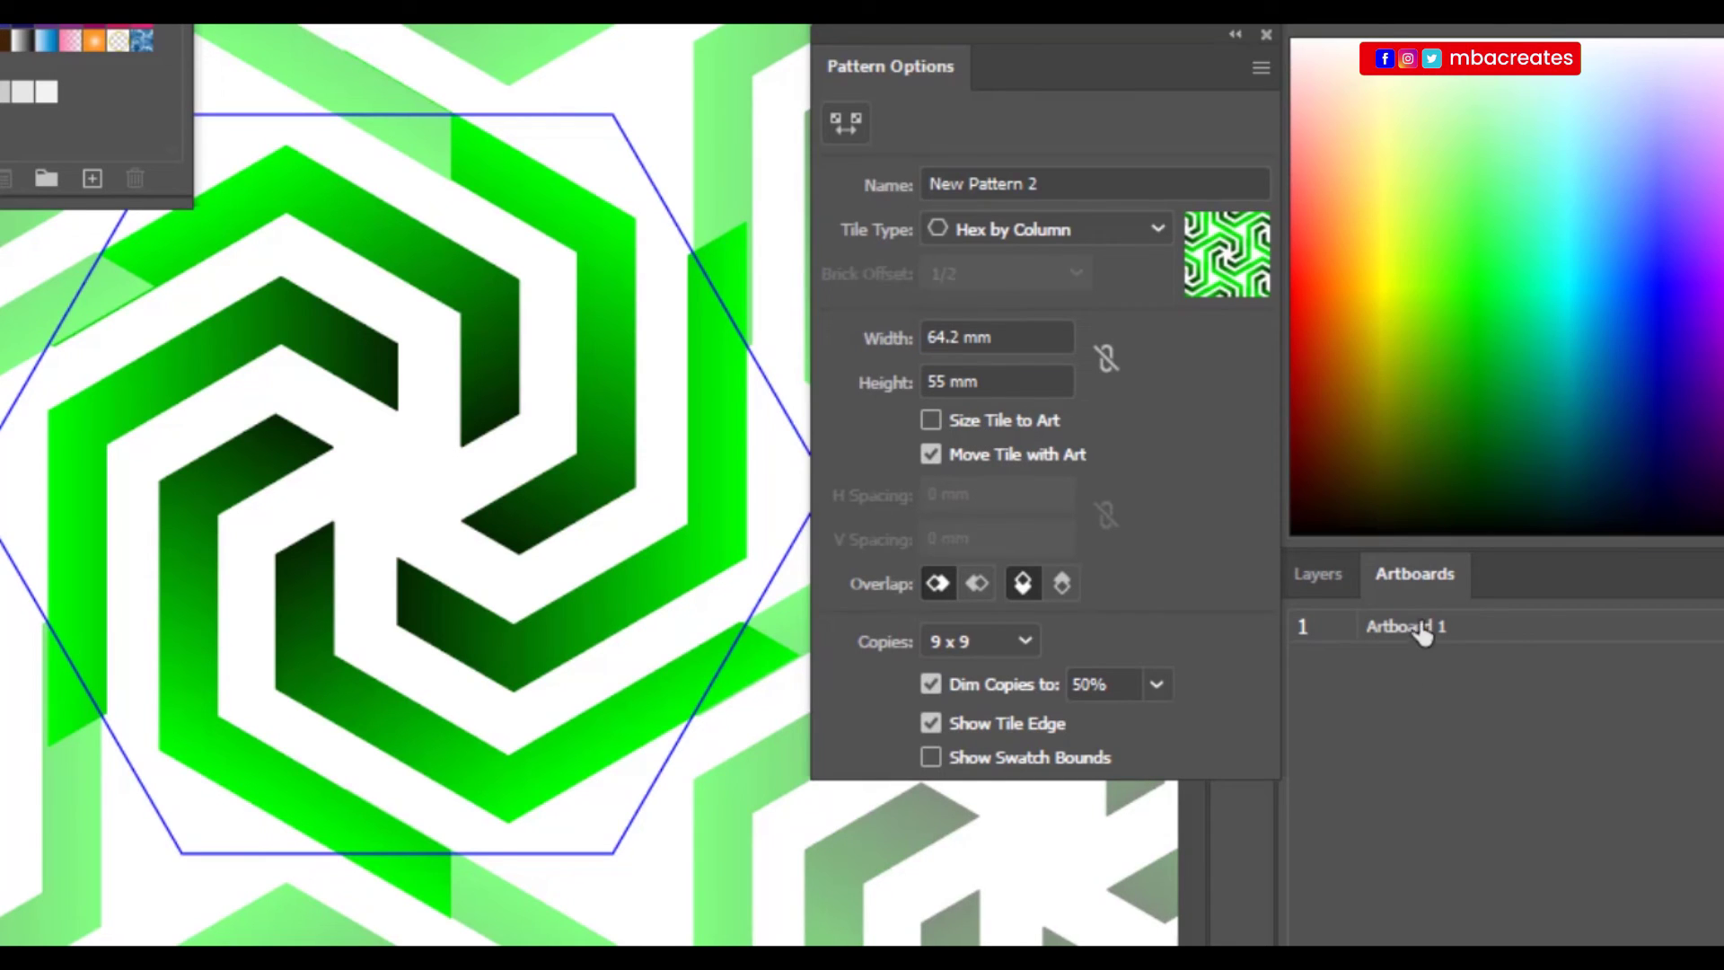
{"action": "left_click", "coordinate": [955, 337]}
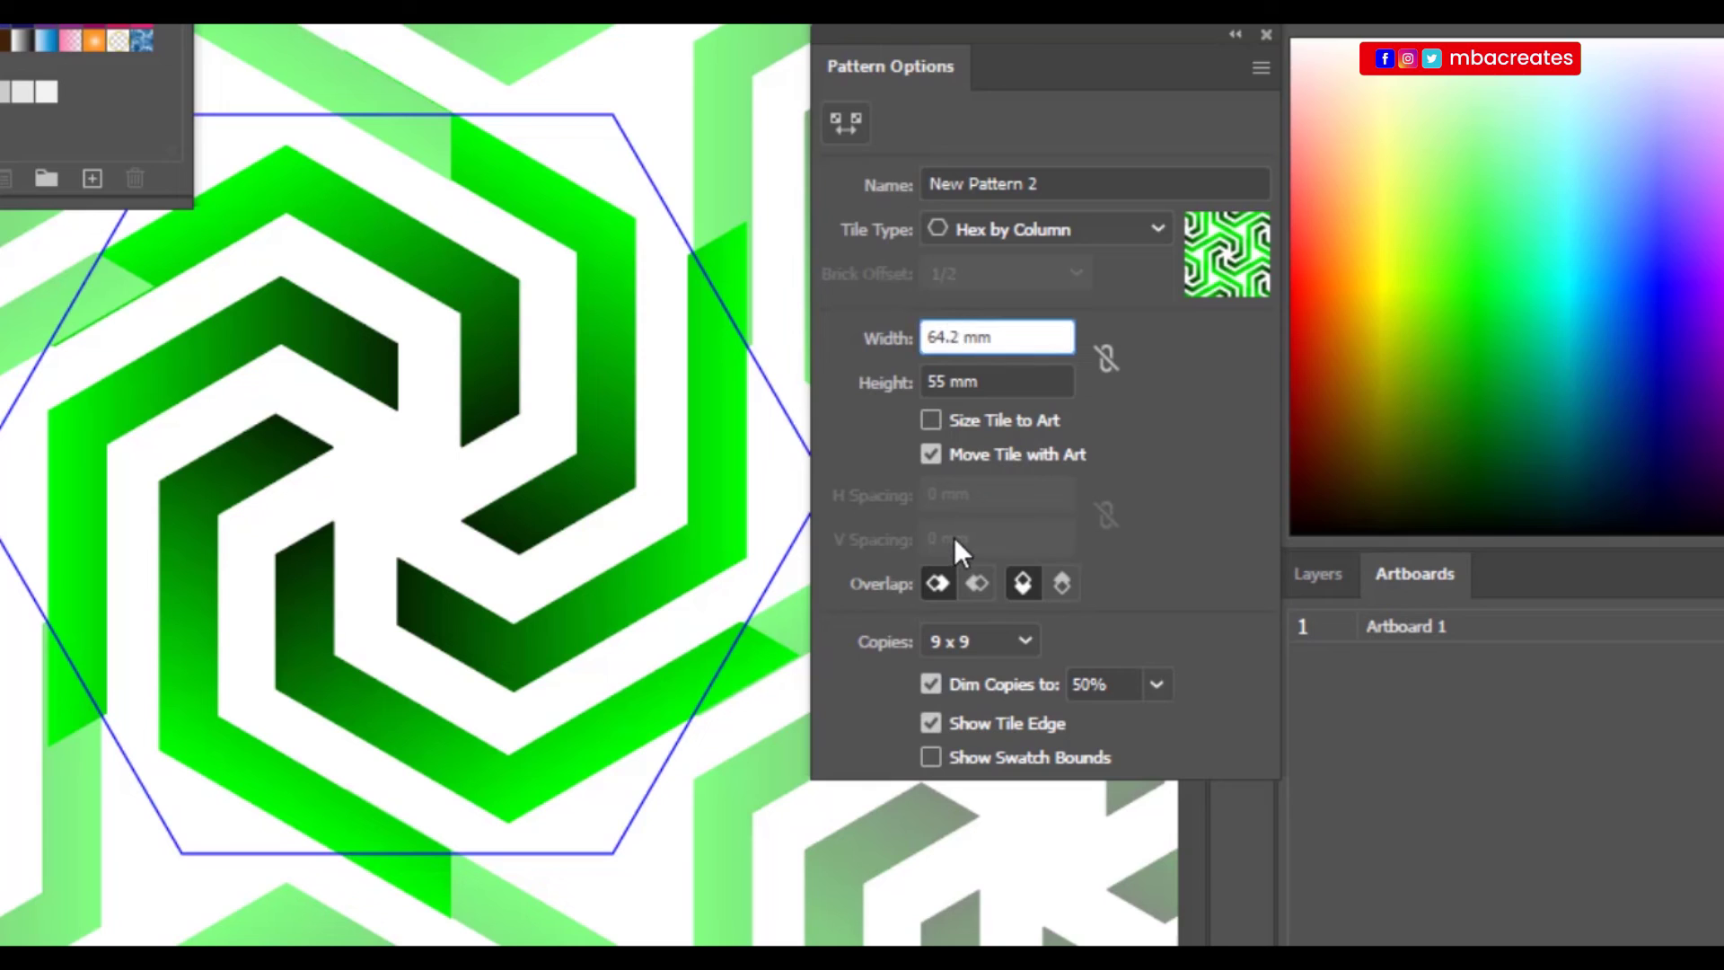
{"action": "key", "text": "BackSpace"}
{"action": "key", "text": "BackSpace"}
{"action": "key", "text": "BackSpace"}
{"action": "type", "text": "3.8"}
{"action": "key", "text": "Return"}
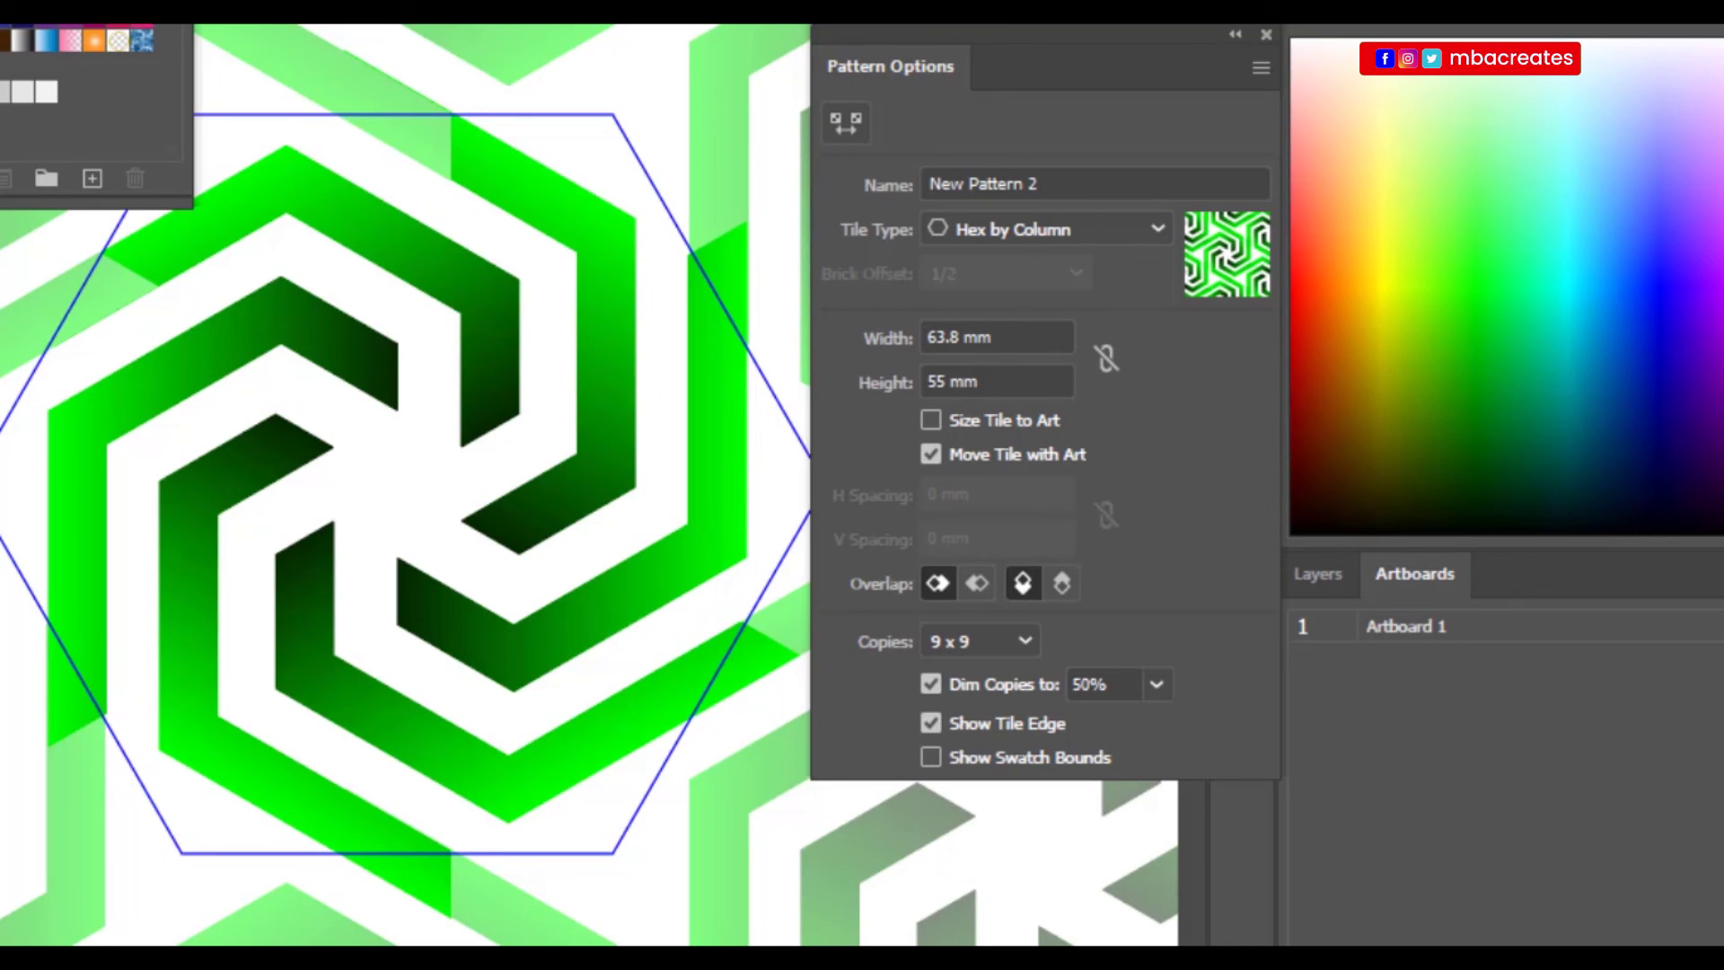
{"action": "left_click", "coordinate": [320, 238]}
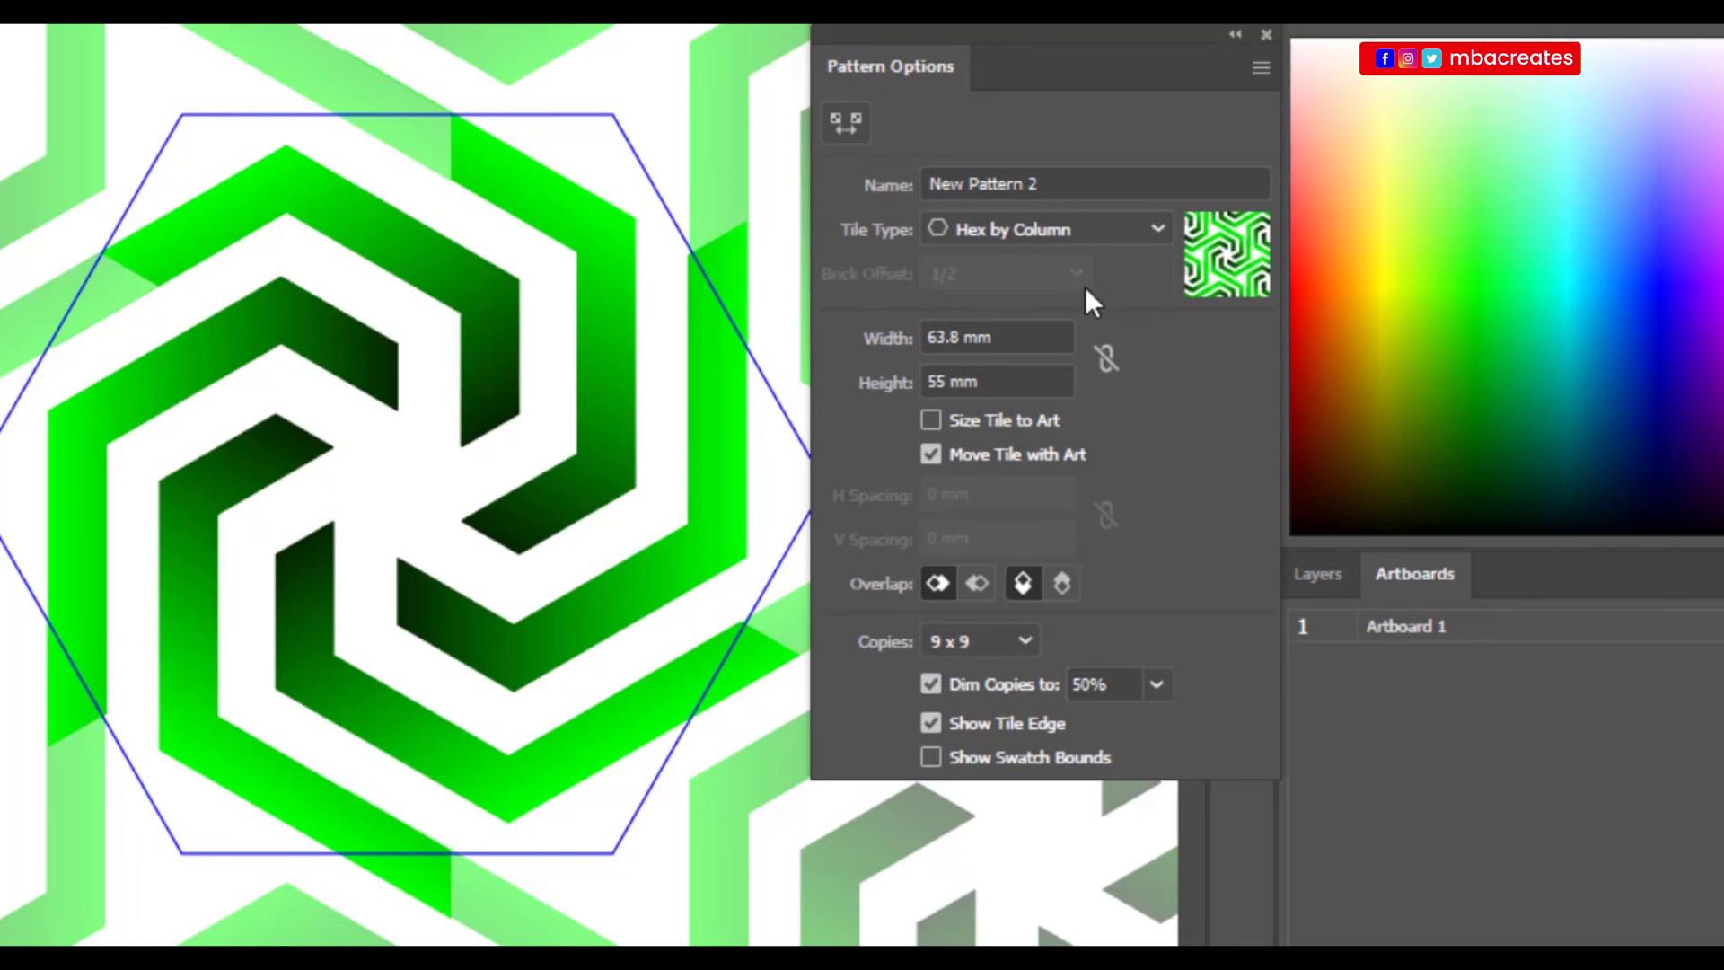
{"action": "left_click", "coordinate": [1236, 38]}
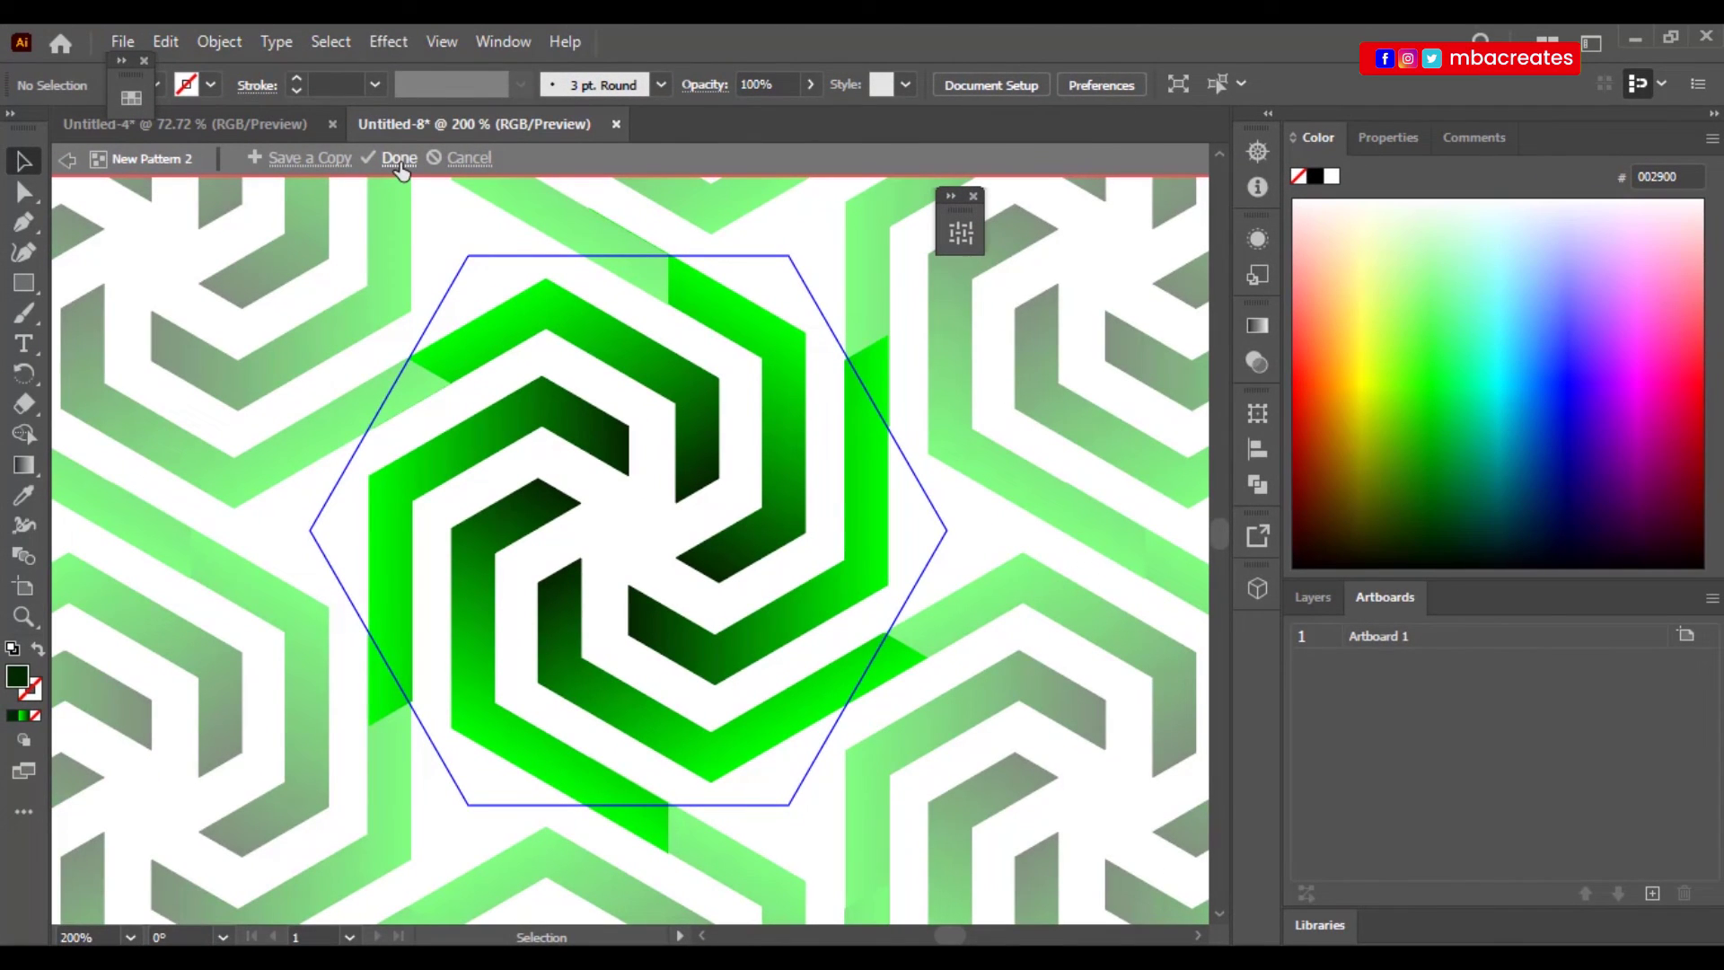
Exit pattern editing, saving New Pattern 2, and fit the artboard in the window.
{"action": "left_click", "coordinate": [400, 159]}
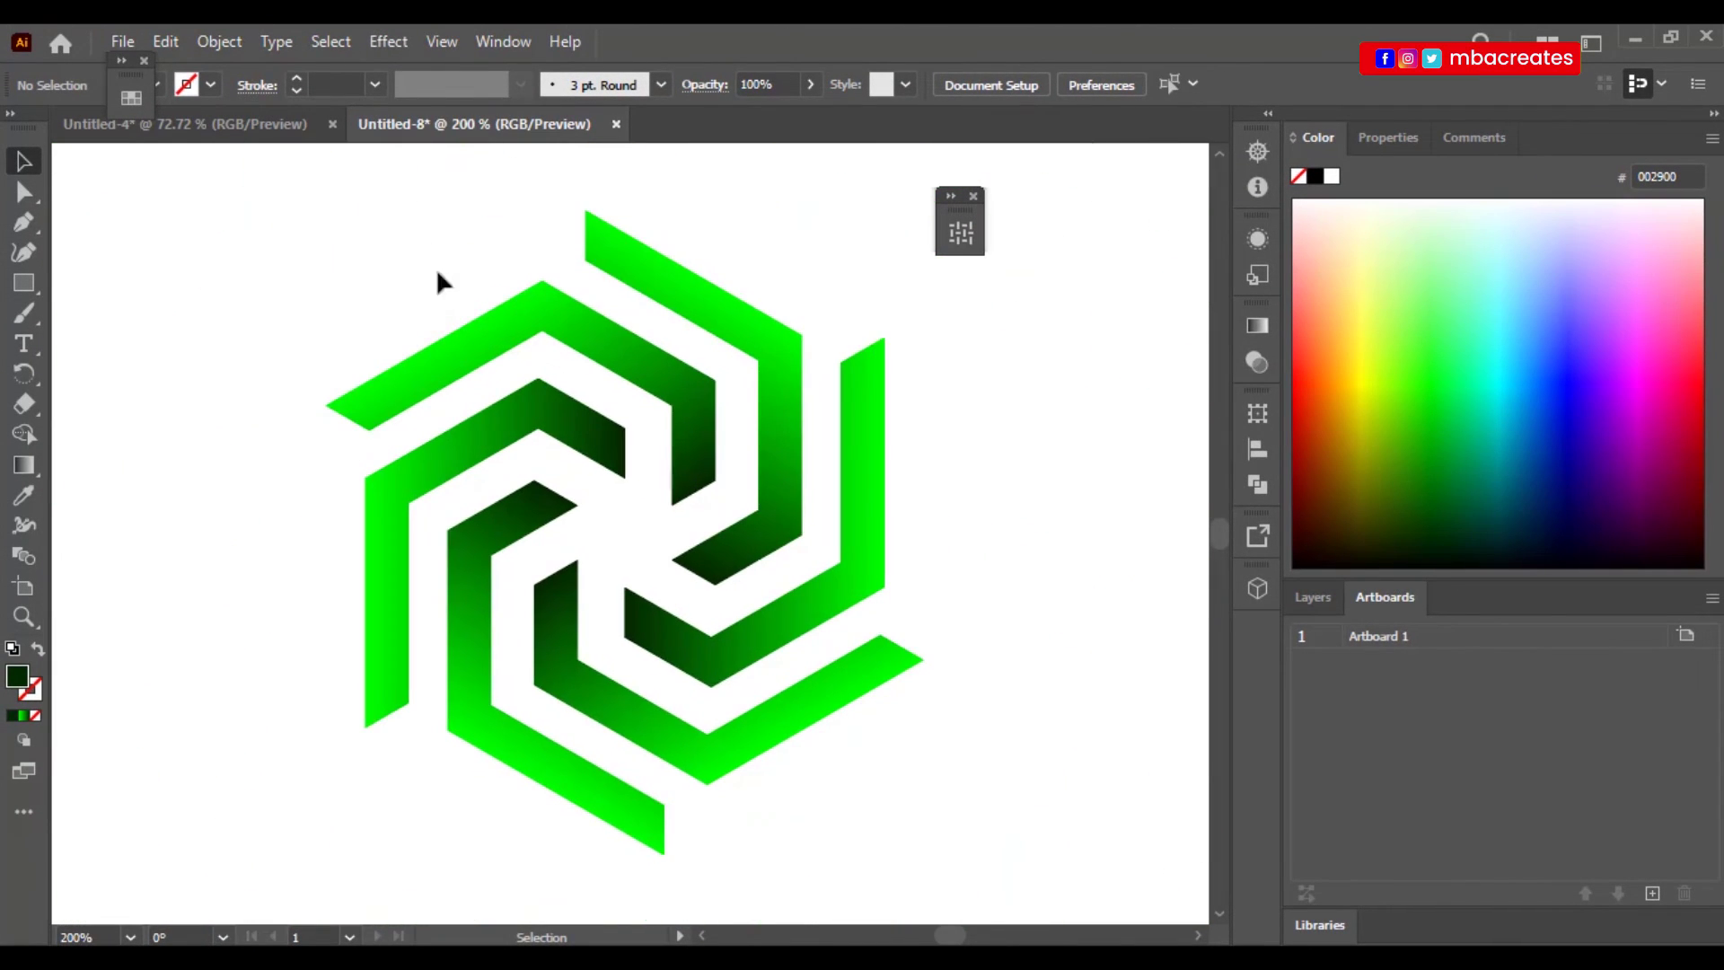
{"action": "left_click", "coordinate": [973, 196]}
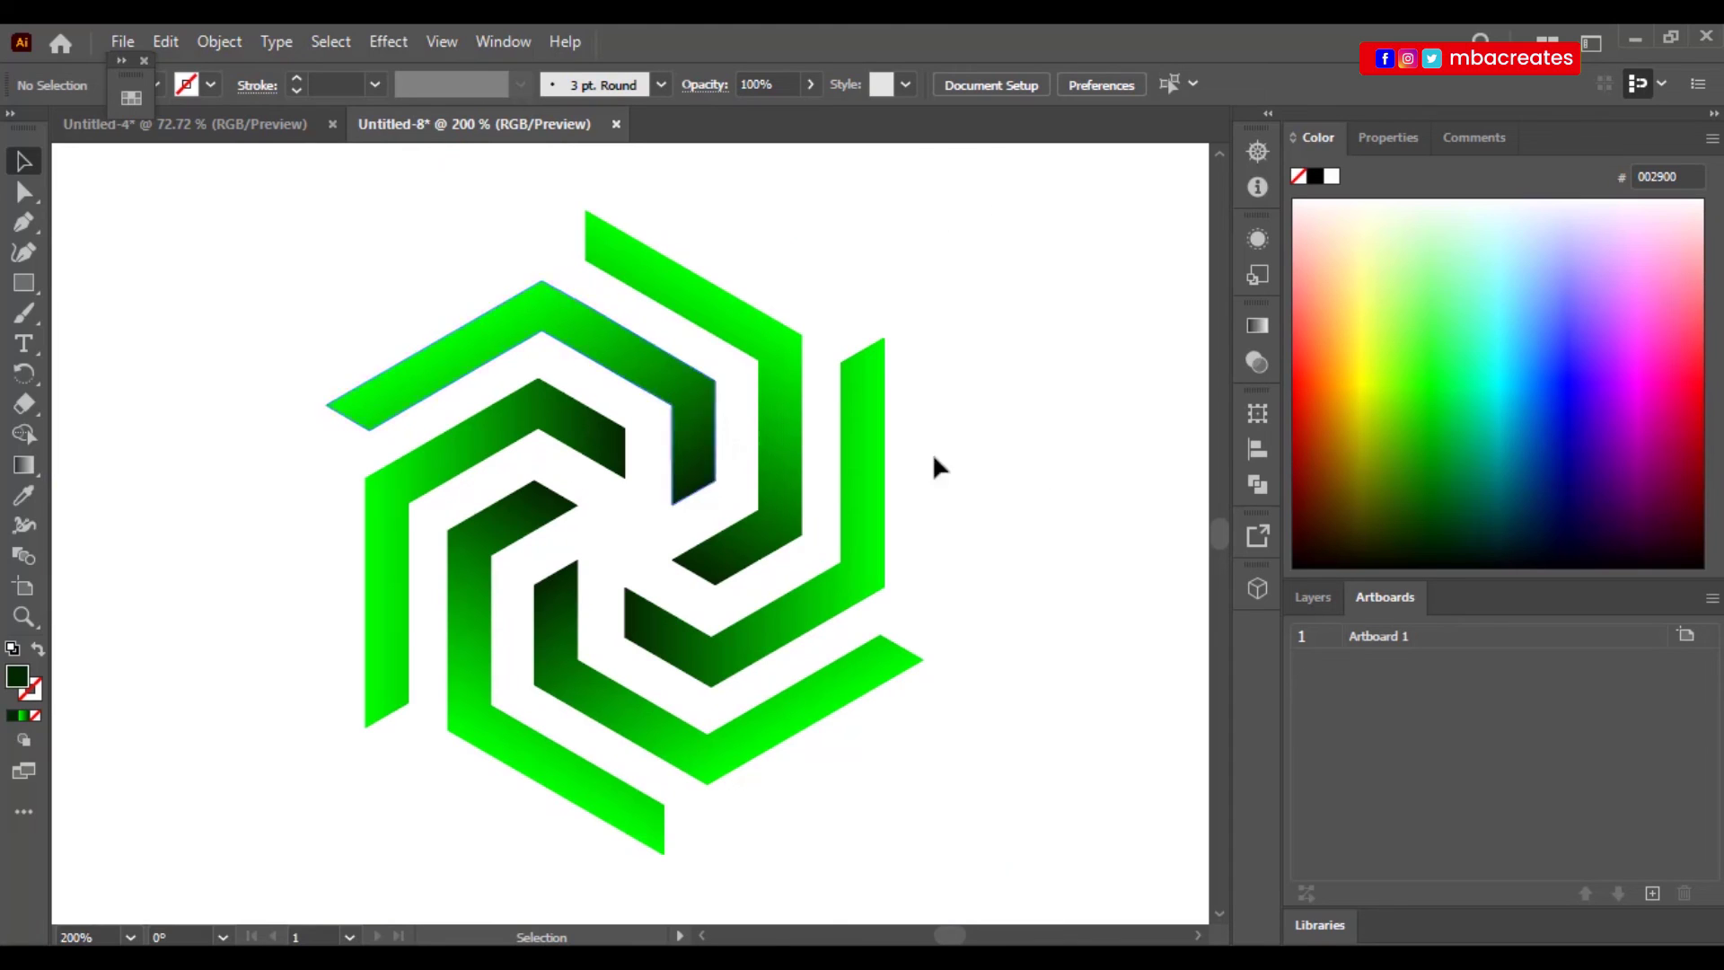
{"action": "left_click", "coordinate": [153, 85]}
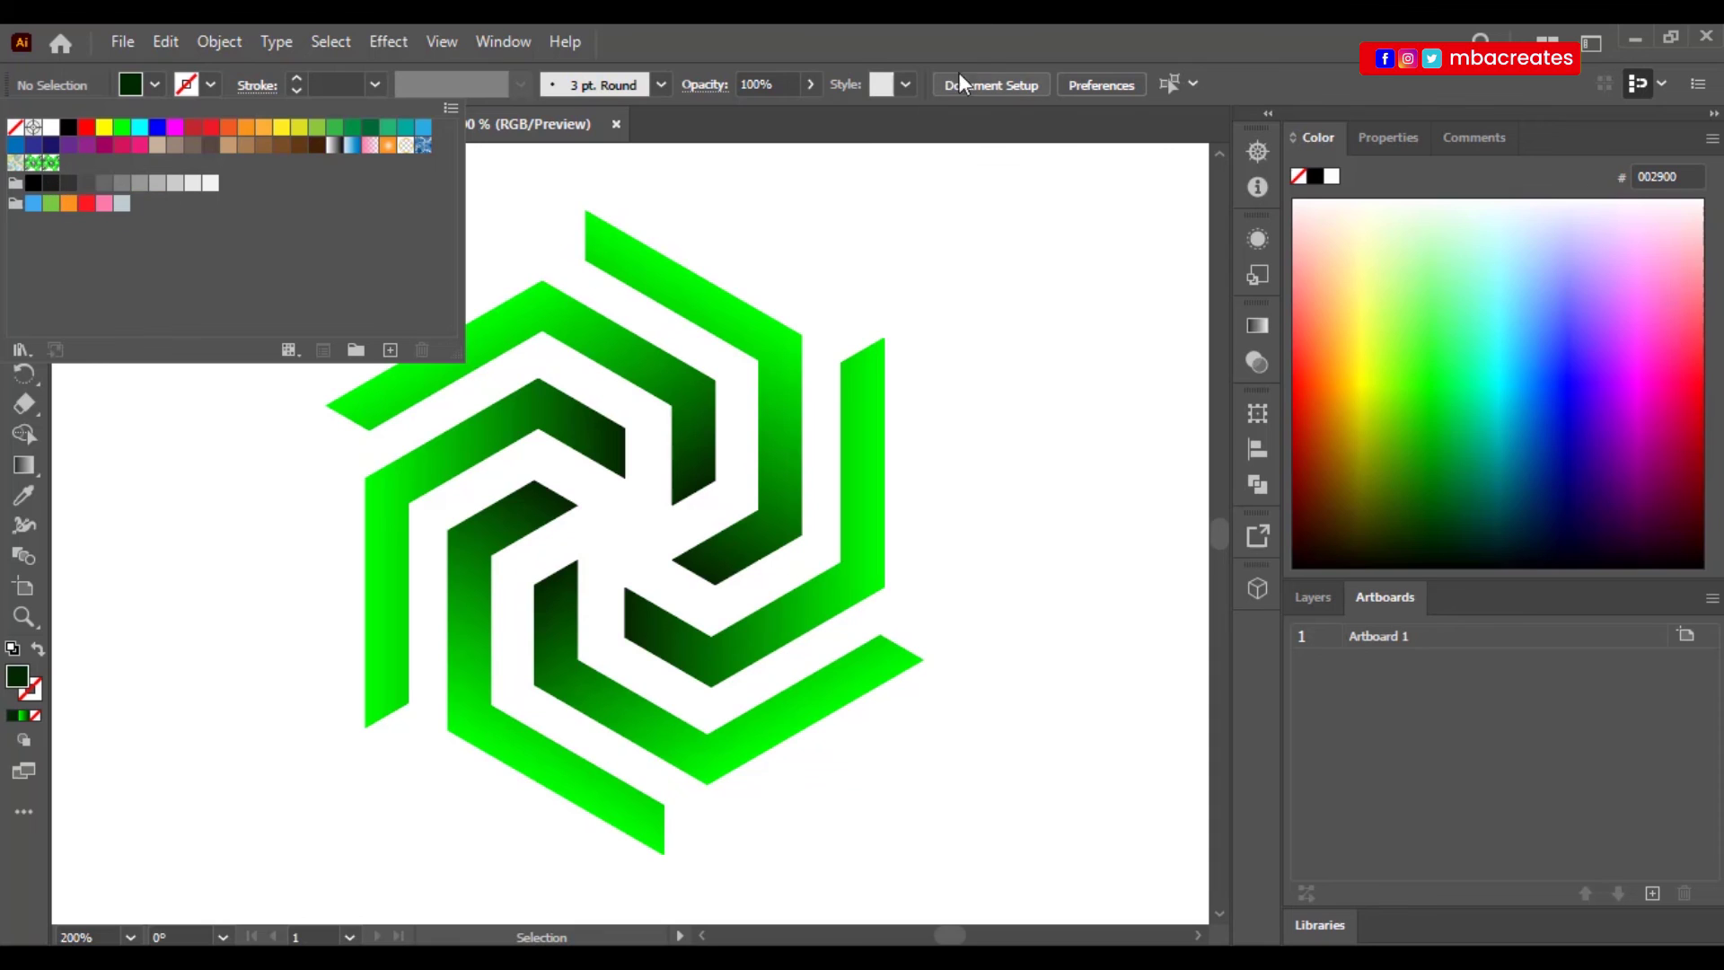
{"action": "left_click", "coordinate": [693, 174]}
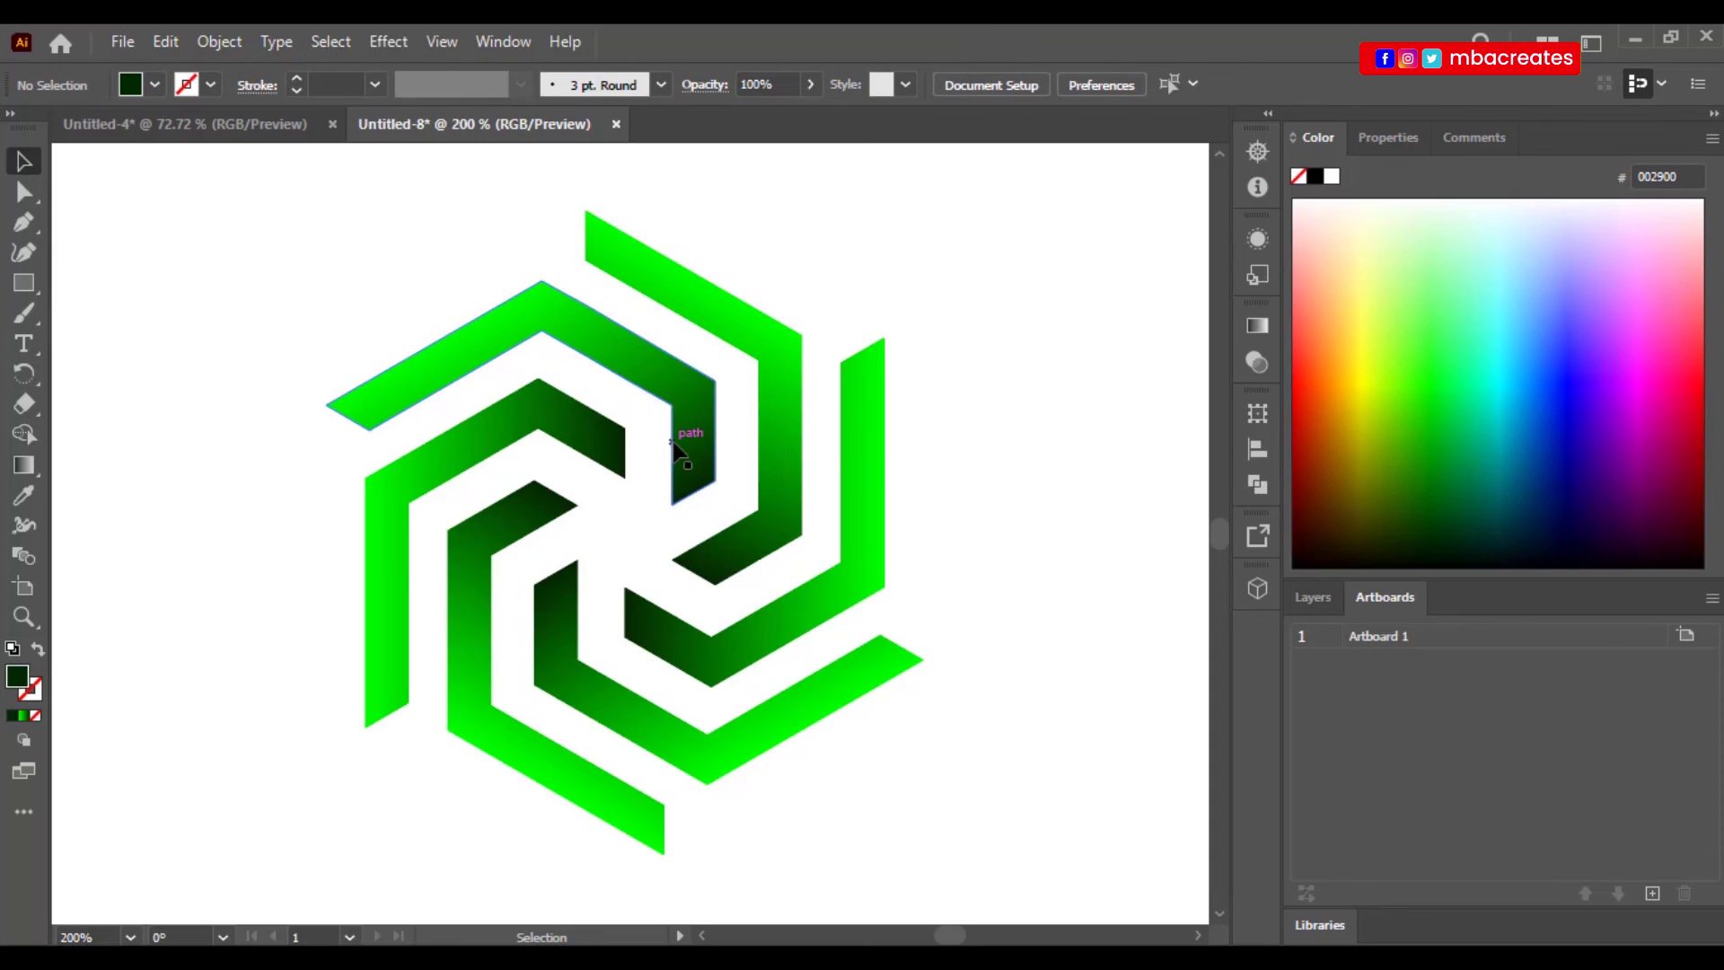
{"action": "key", "text": "ctrl+0"}
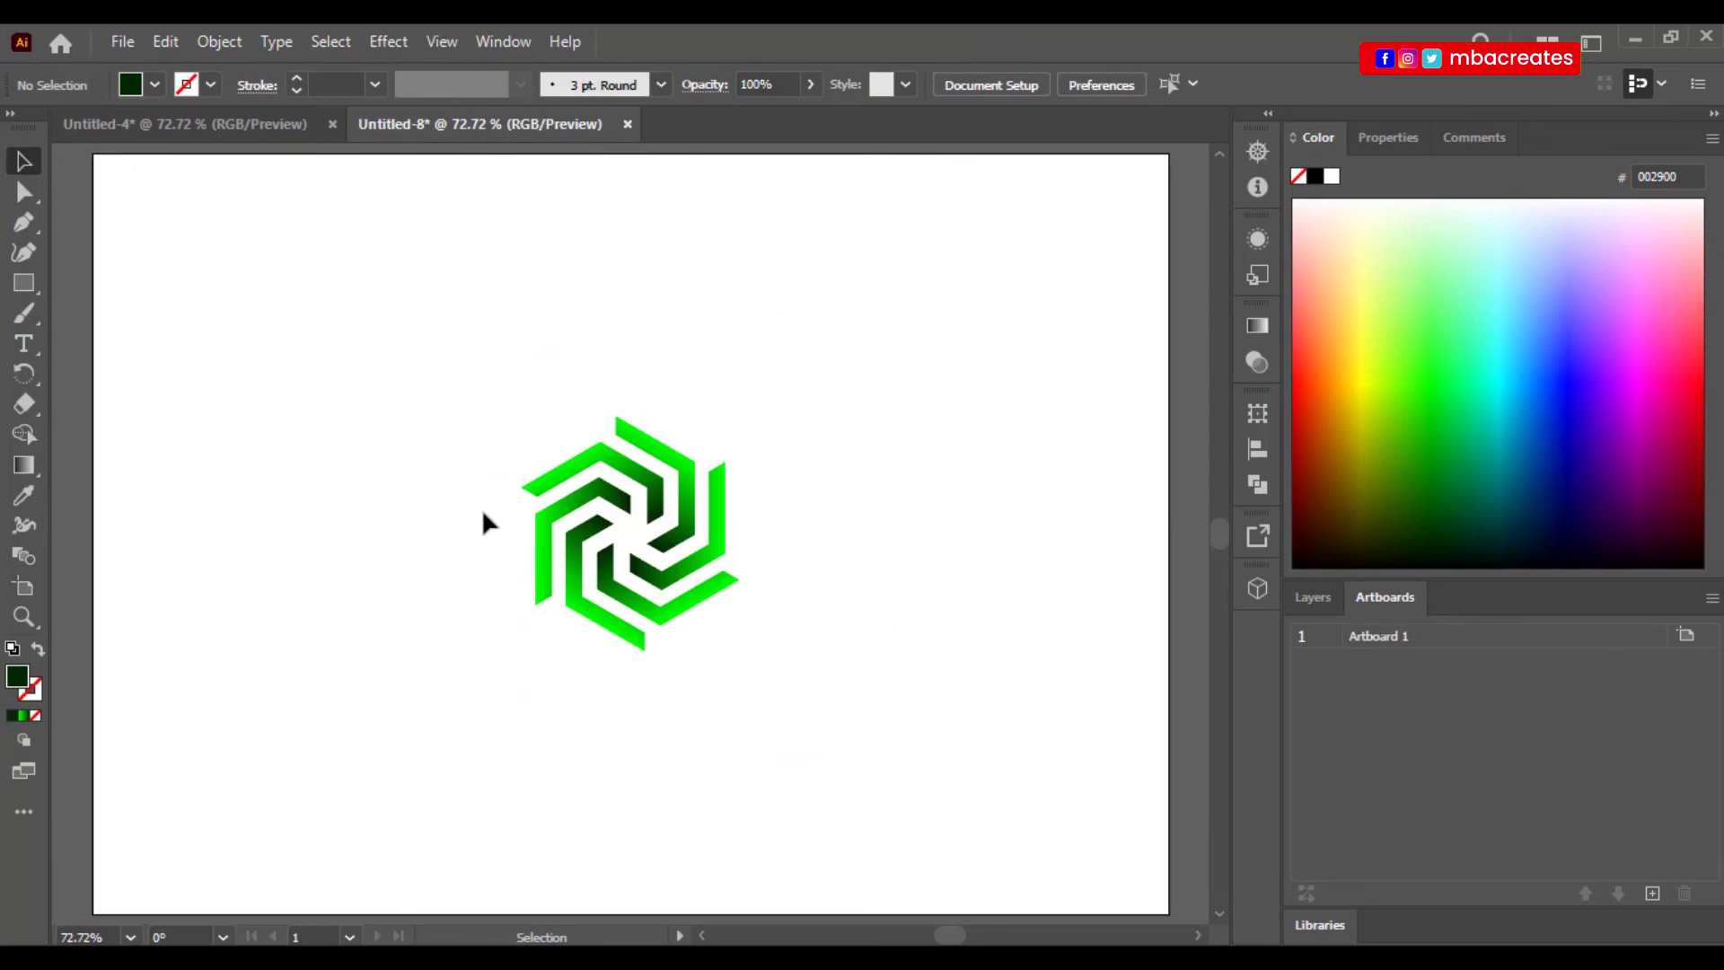
Draw a dark green #002900 rectangle covering the artboard and paste a copy in front.
{"action": "left_click", "coordinate": [29, 278]}
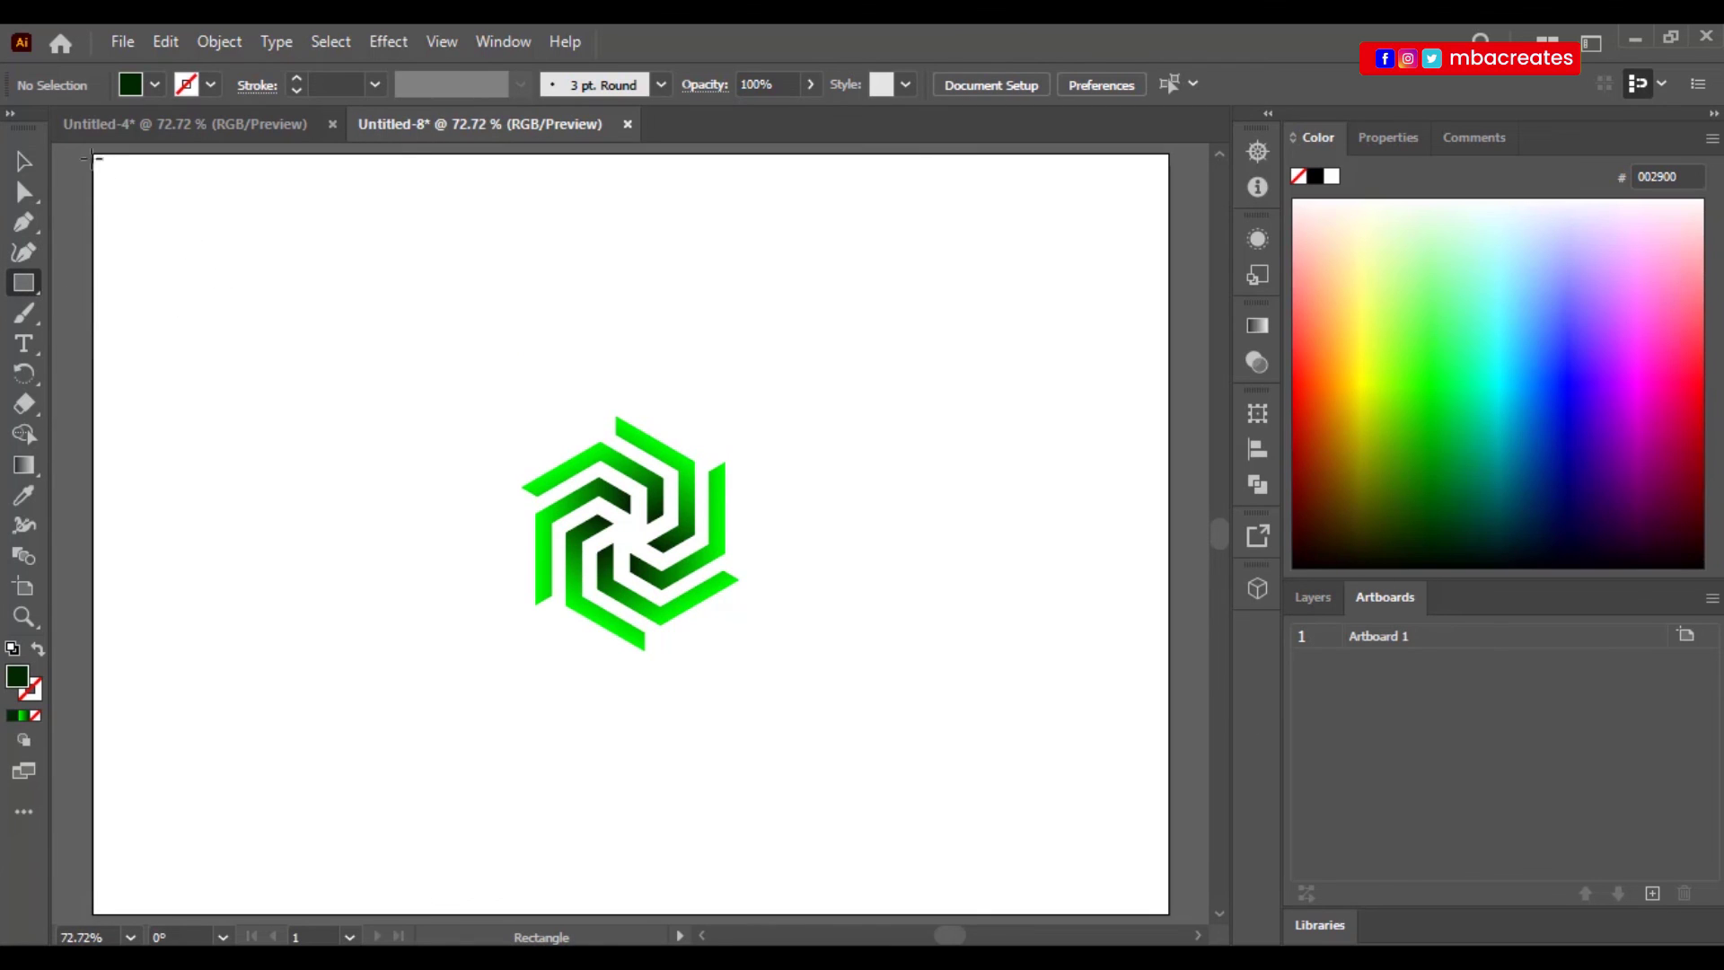
{"action": "left_click_drag", "start_coordinate": [91, 151], "coordinate": [1168, 914]}
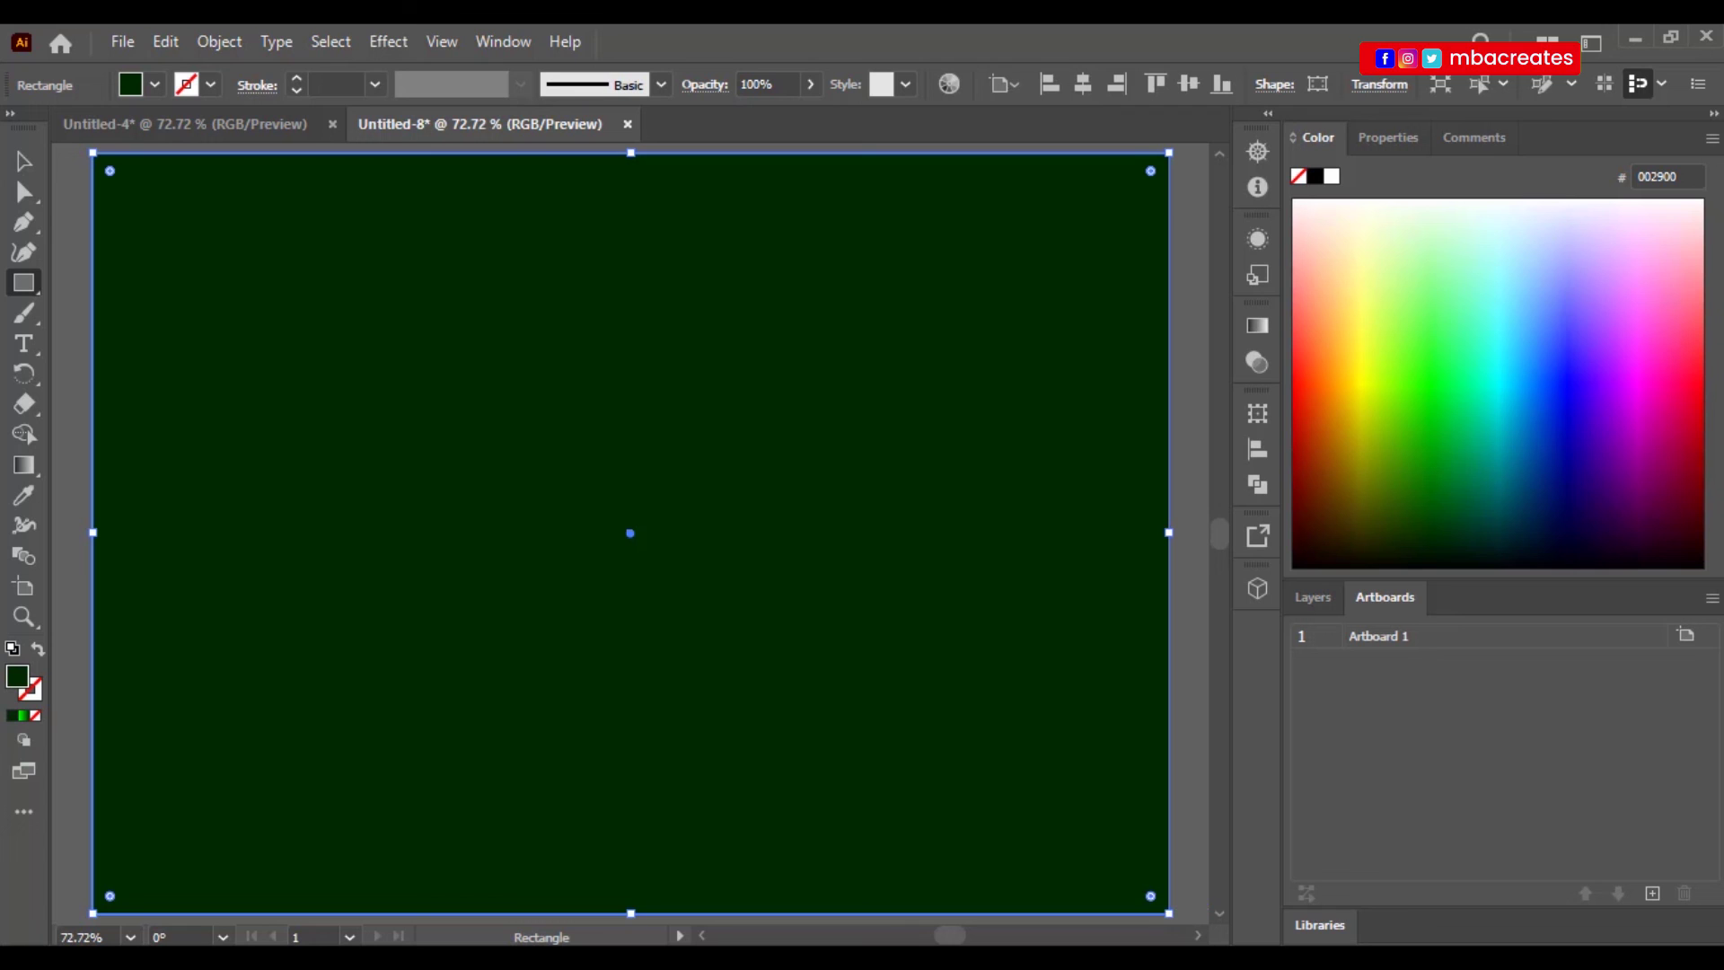
{"action": "left_click", "coordinate": [173, 45]}
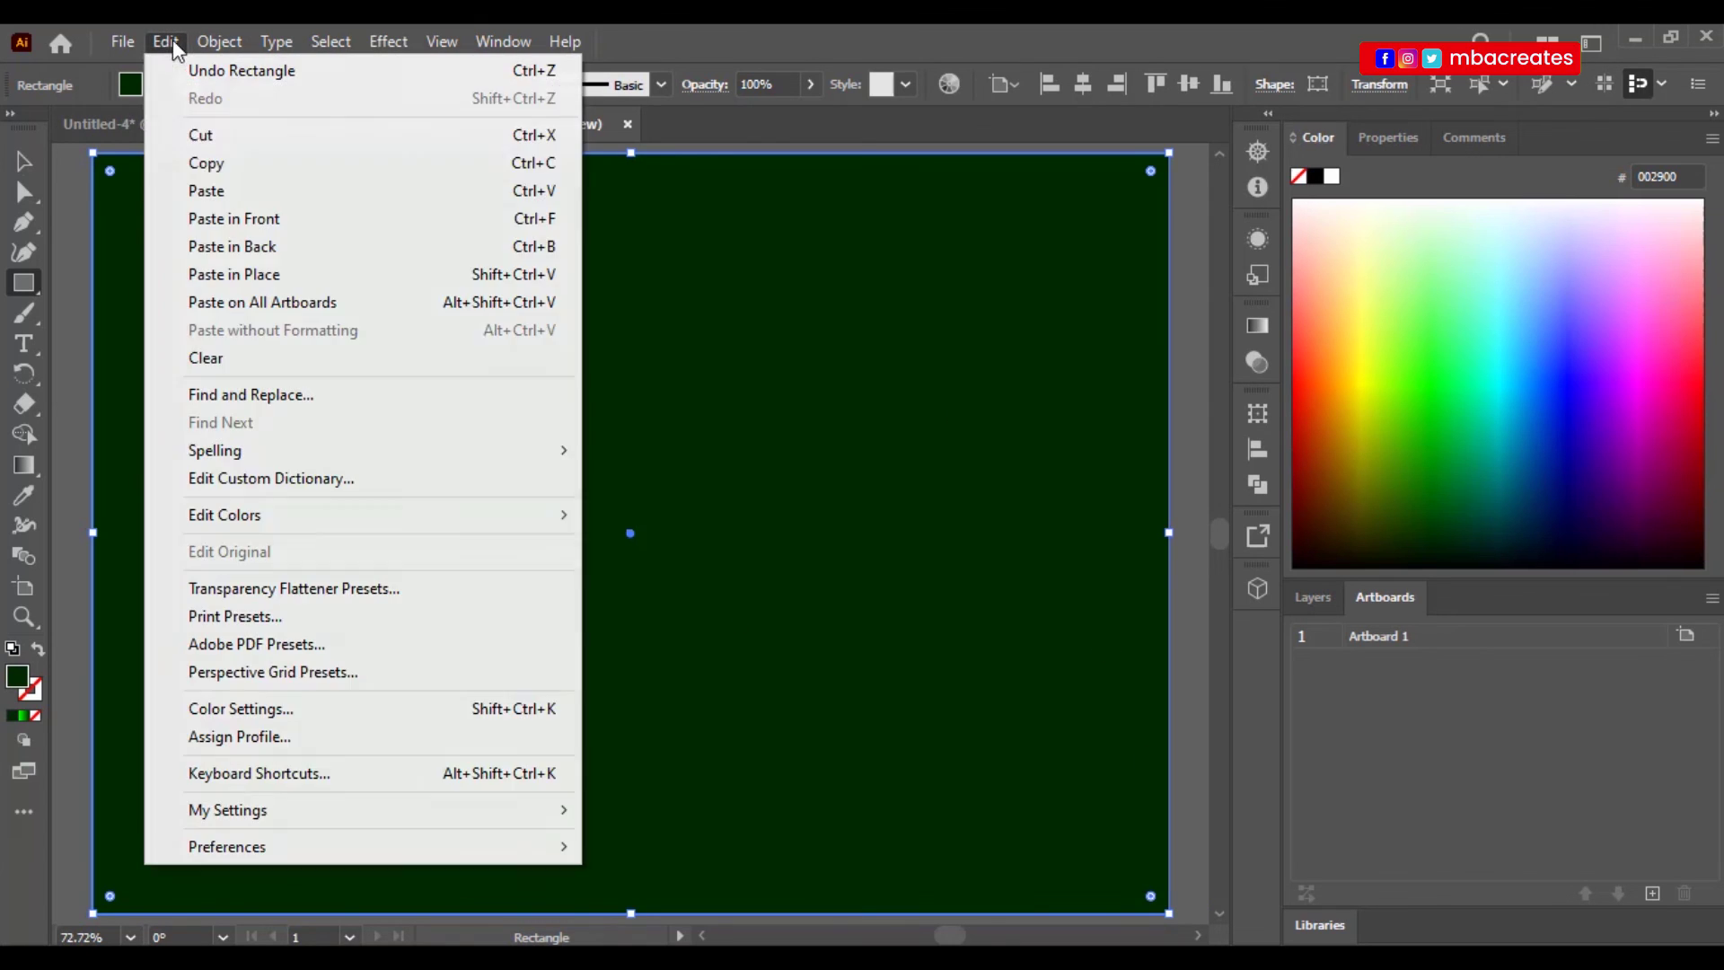
{"action": "left_click", "coordinate": [223, 175]}
{"action": "left_click", "coordinate": [165, 42]}
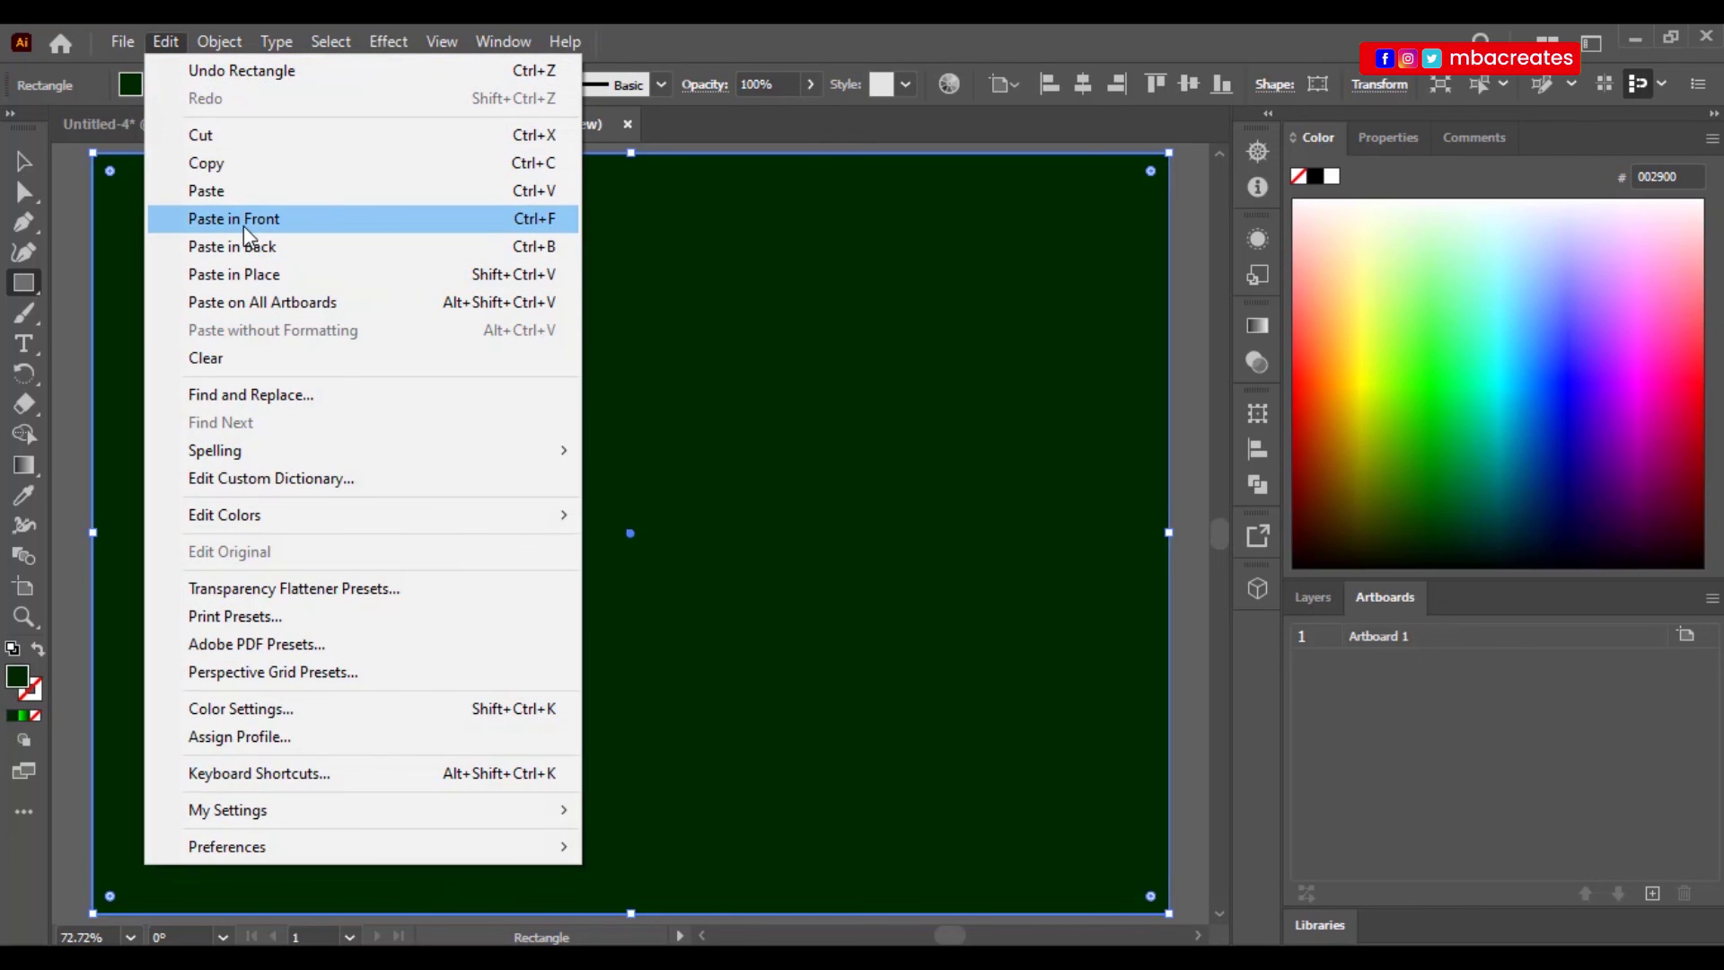
{"action": "left_click", "coordinate": [244, 227]}
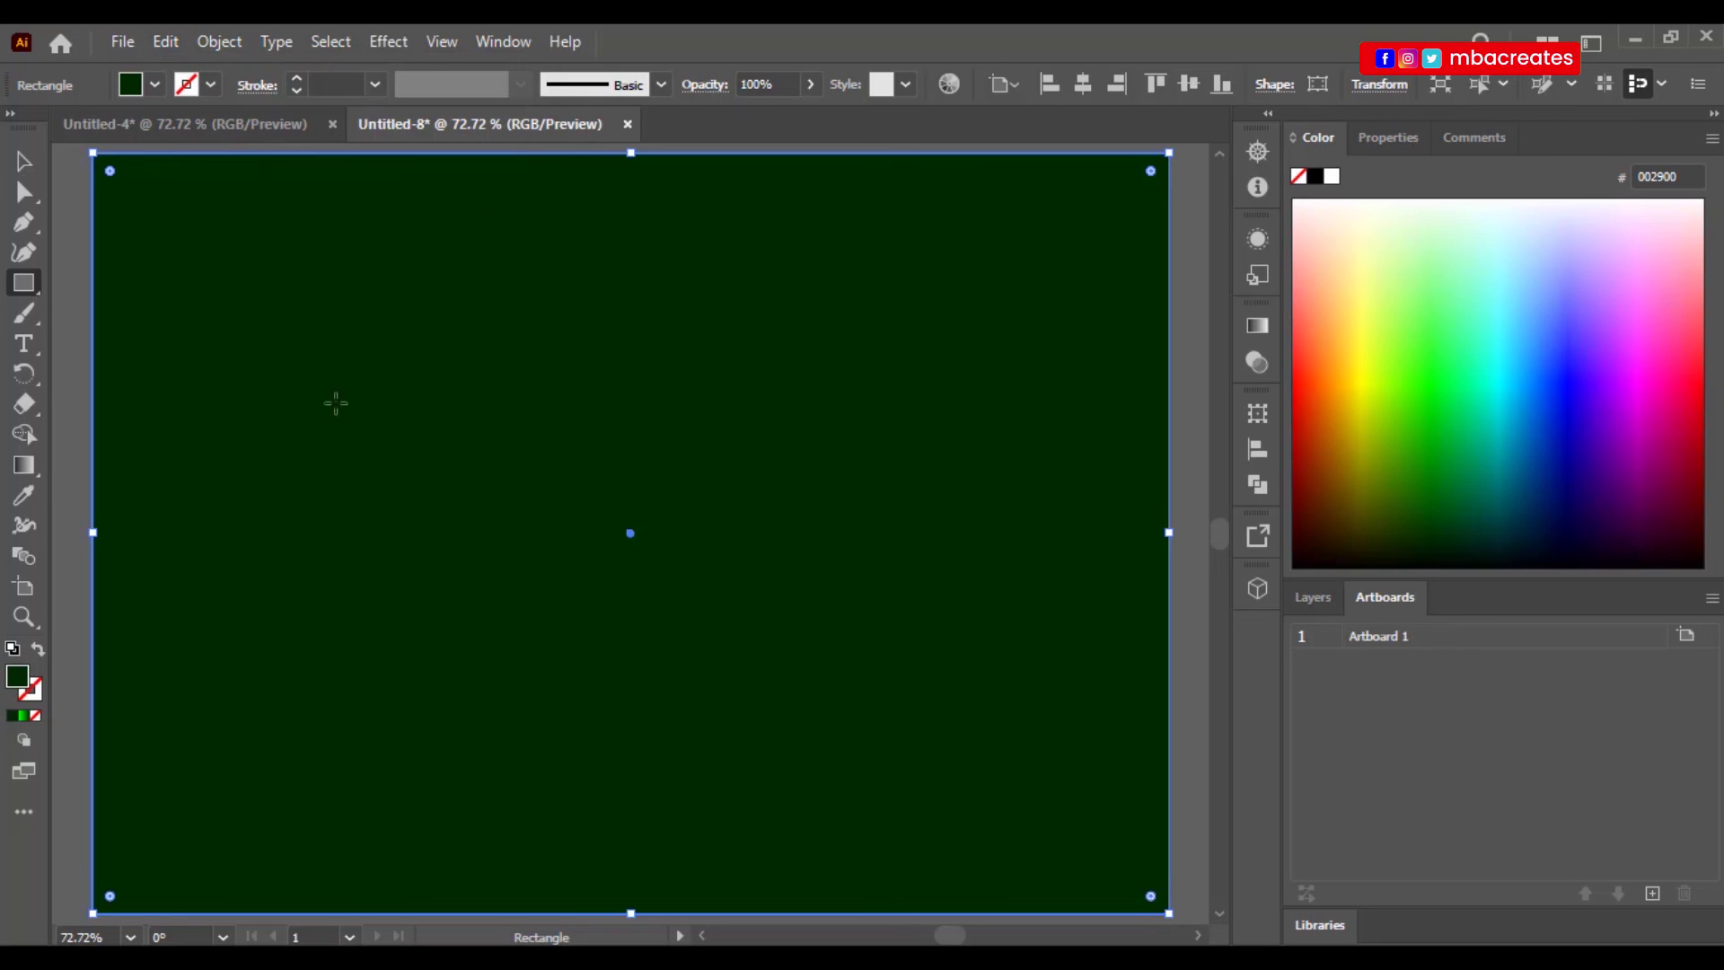
Fill the top rectangle copy with the New Pattern 2 hex swatch.
{"action": "left_click", "coordinate": [156, 86]}
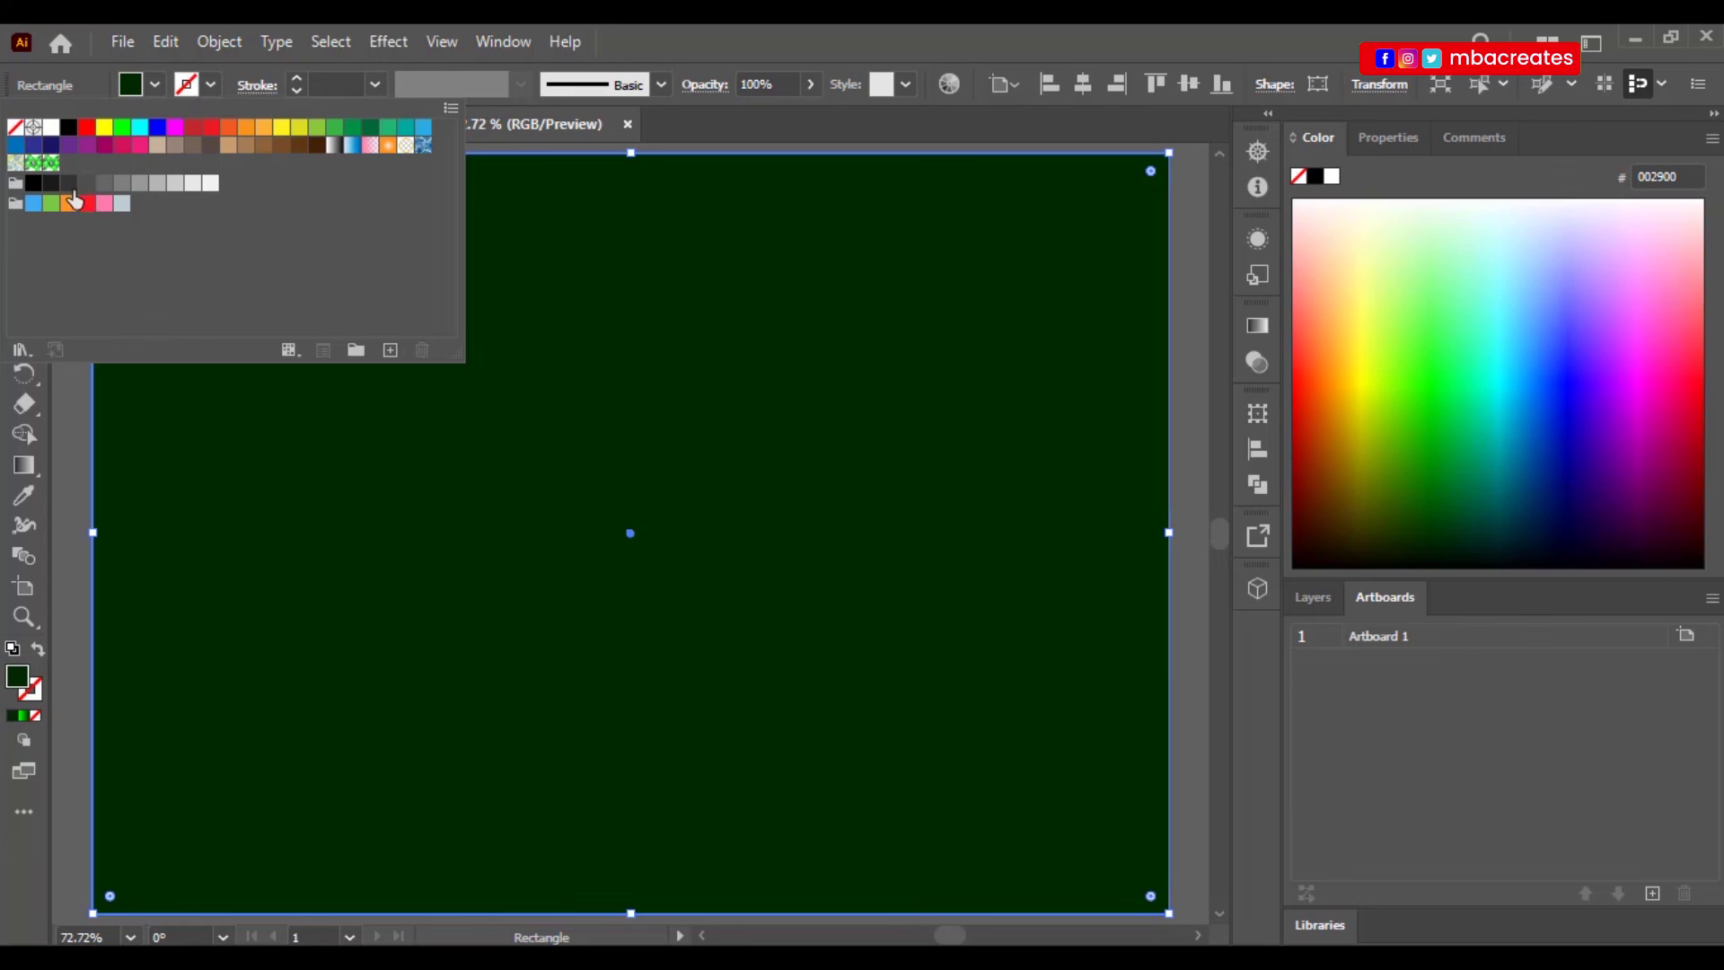
{"action": "left_click", "coordinate": [51, 162]}
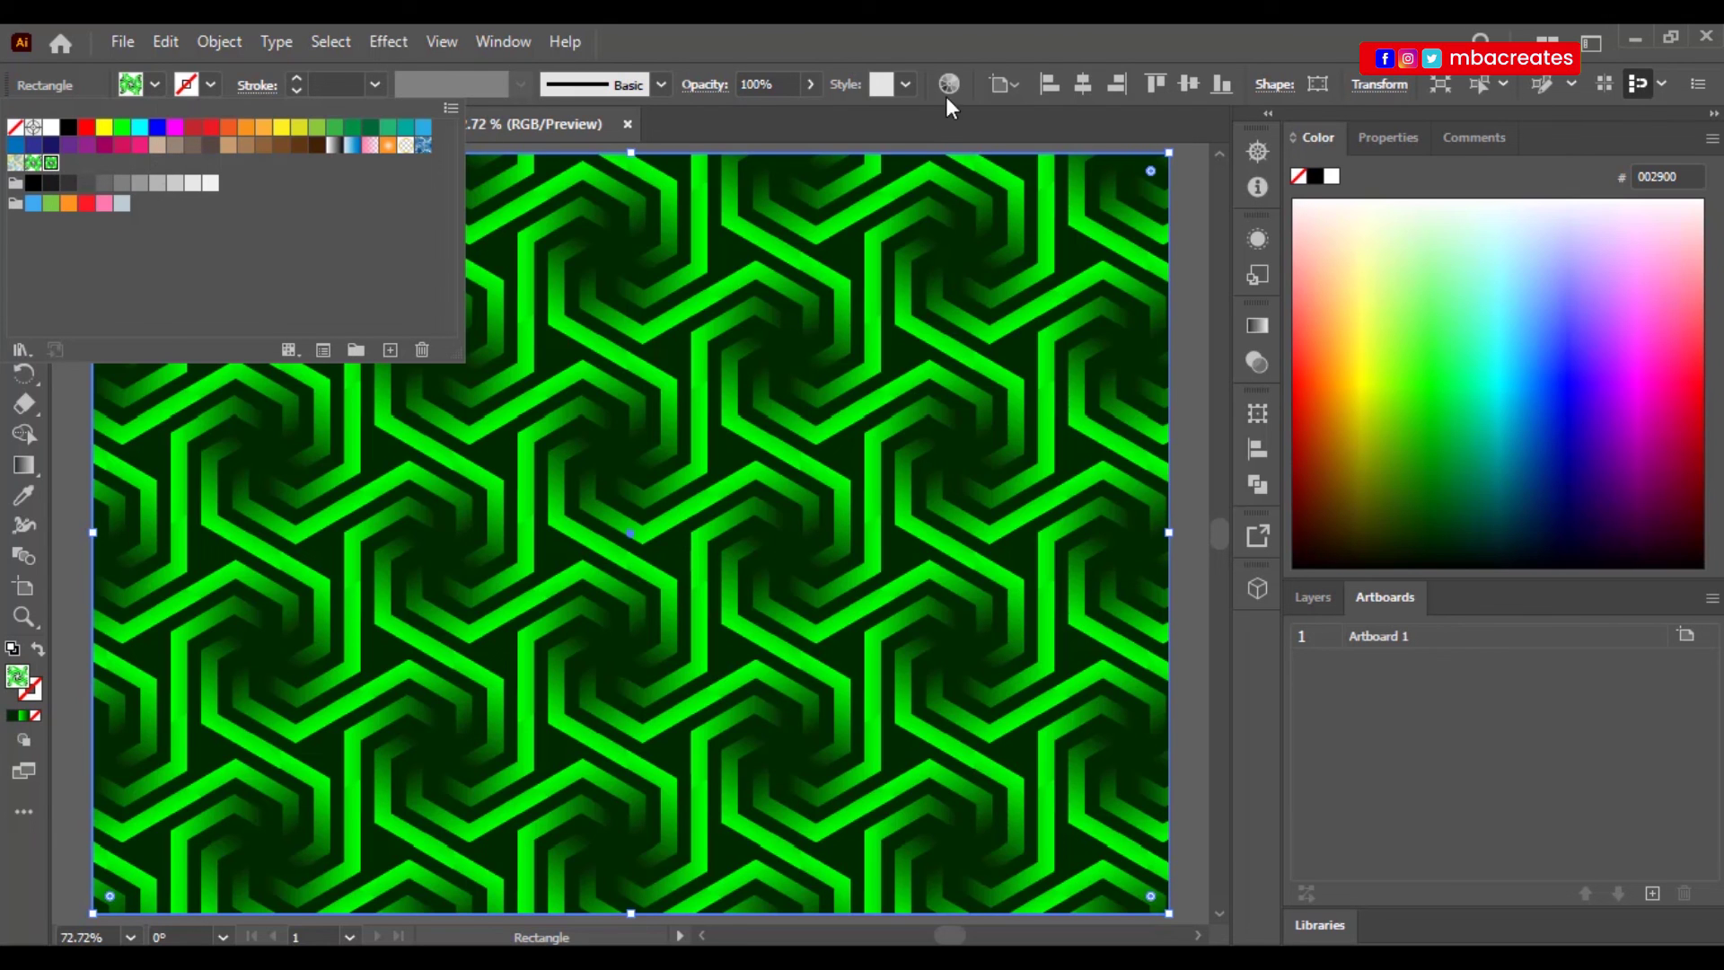
{"action": "left_click", "coordinate": [923, 47]}
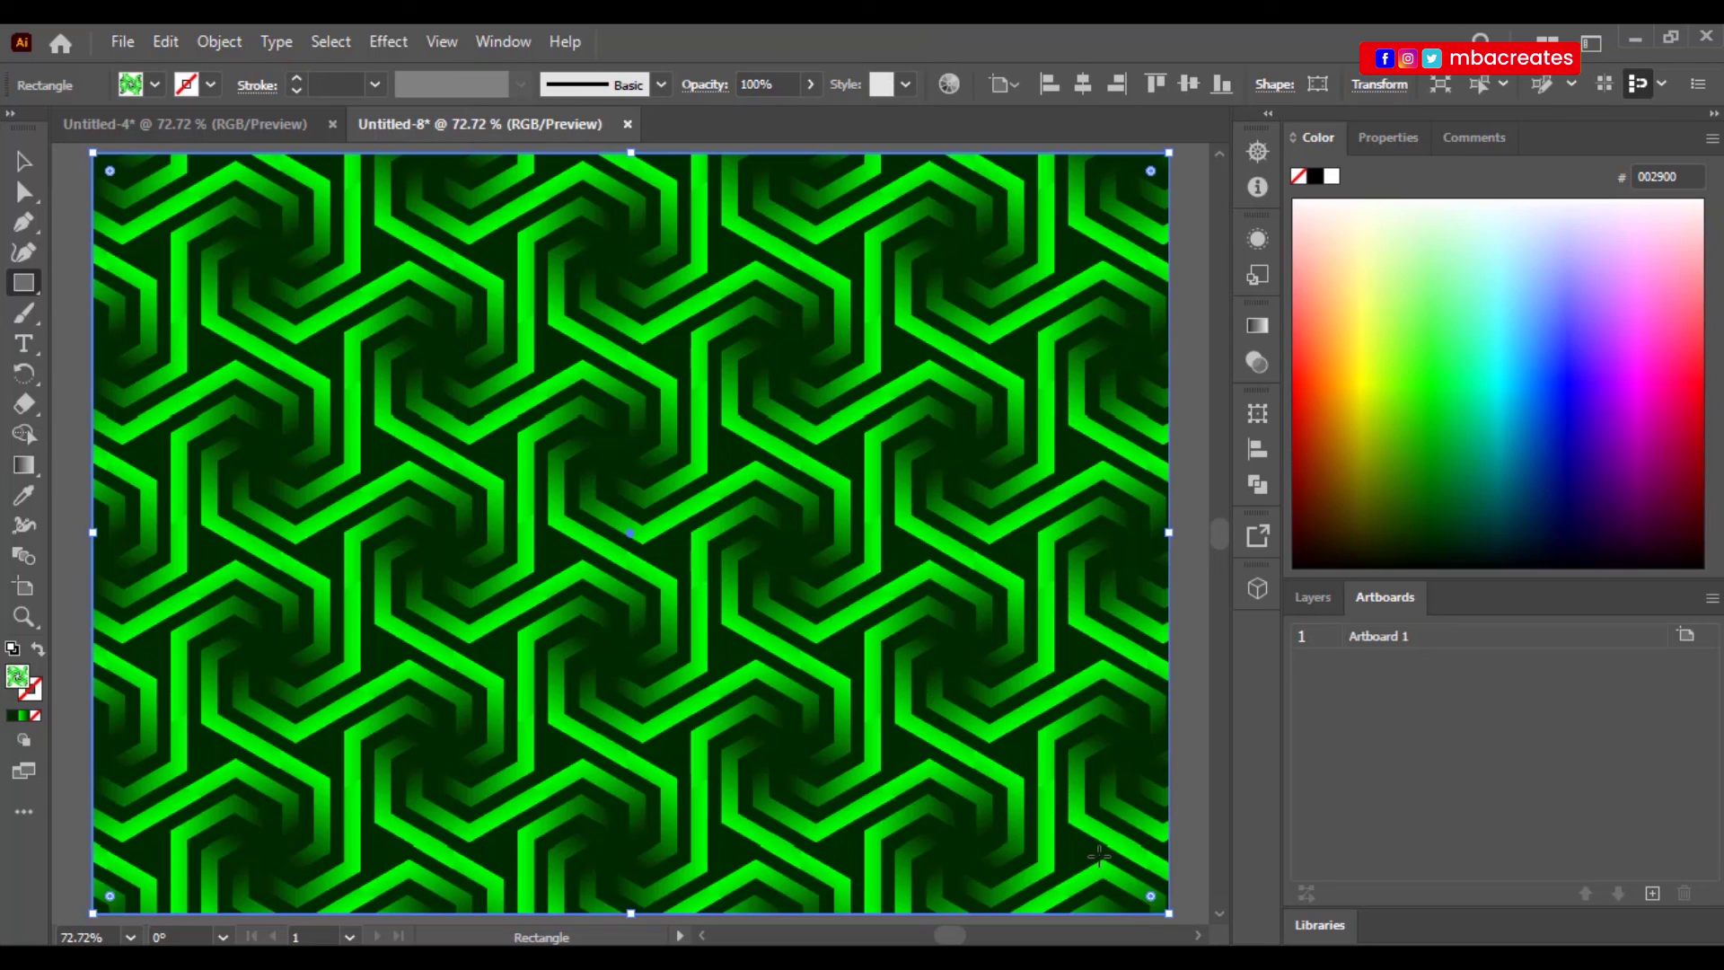